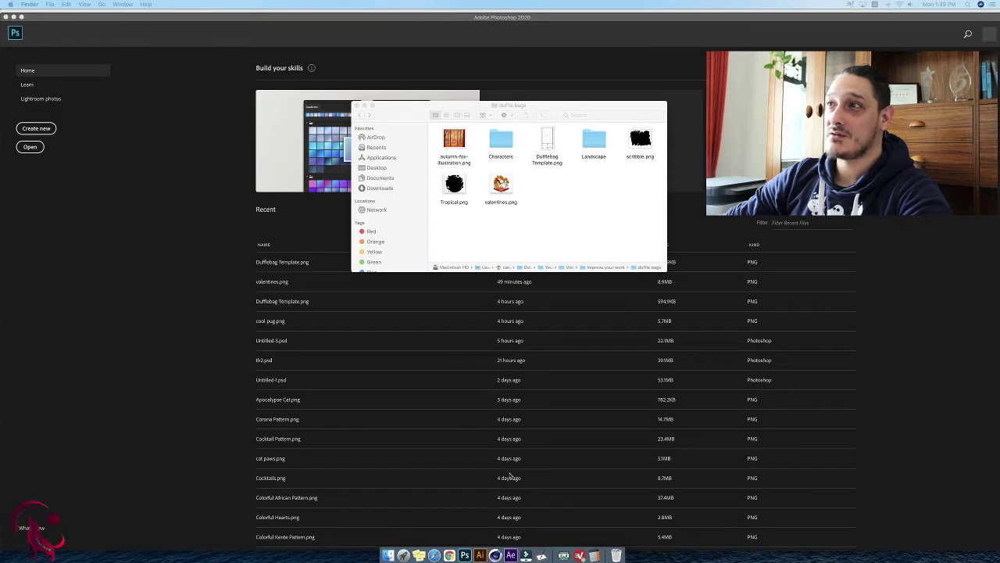
# Check Dufflebag Template.png's details in Gallery view: 4050×7800 pixels at 150×150 resolution.
pyautogui.click(557, 161)
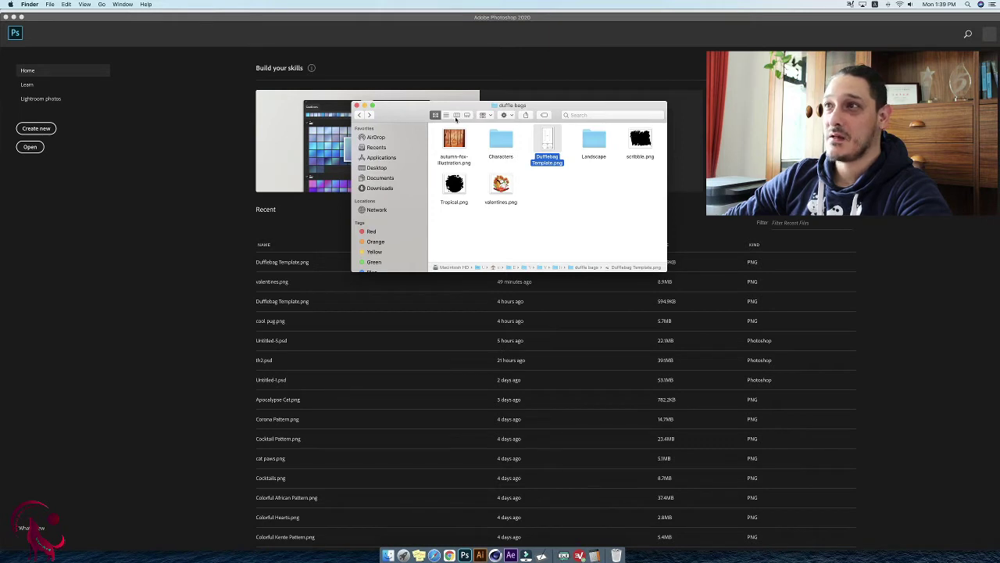
pyautogui.click(466, 115)
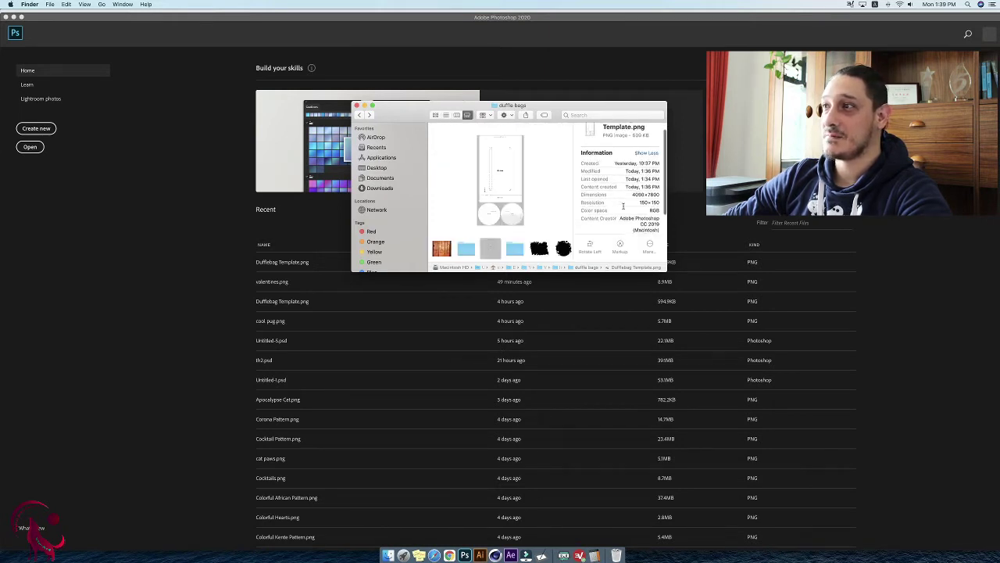
pyautogui.scroll(-1, 623, 206)
pyautogui.moveTo(602, 190); pyautogui.dragTo(657, 191)
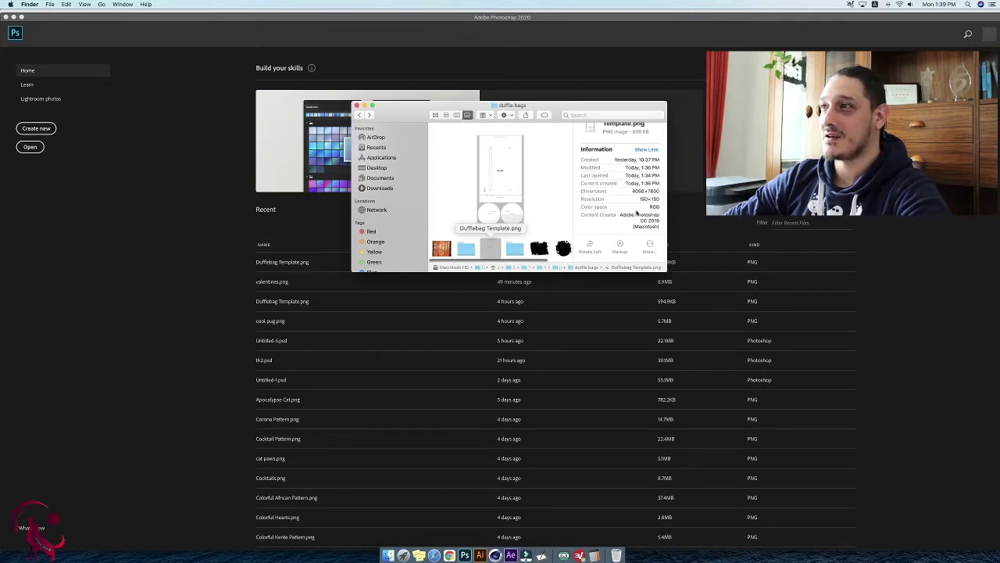
pyautogui.moveTo(641, 199); pyautogui.dragTo(663, 203)
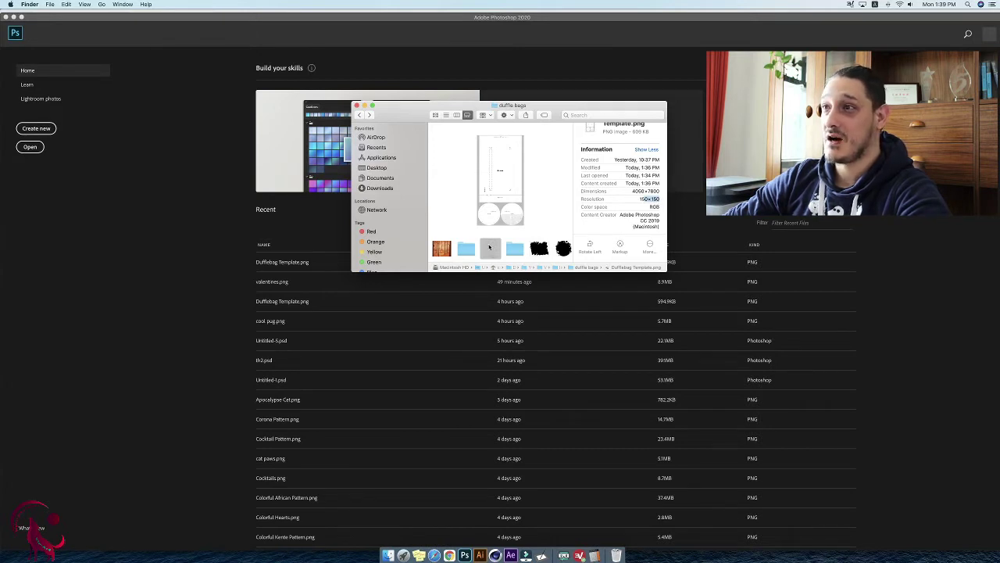
# Open Dufflebag Template.png in Adobe Photoshop 2020.
pyautogui.rightClick(489, 247)
pyautogui.moveTo(547, 256)
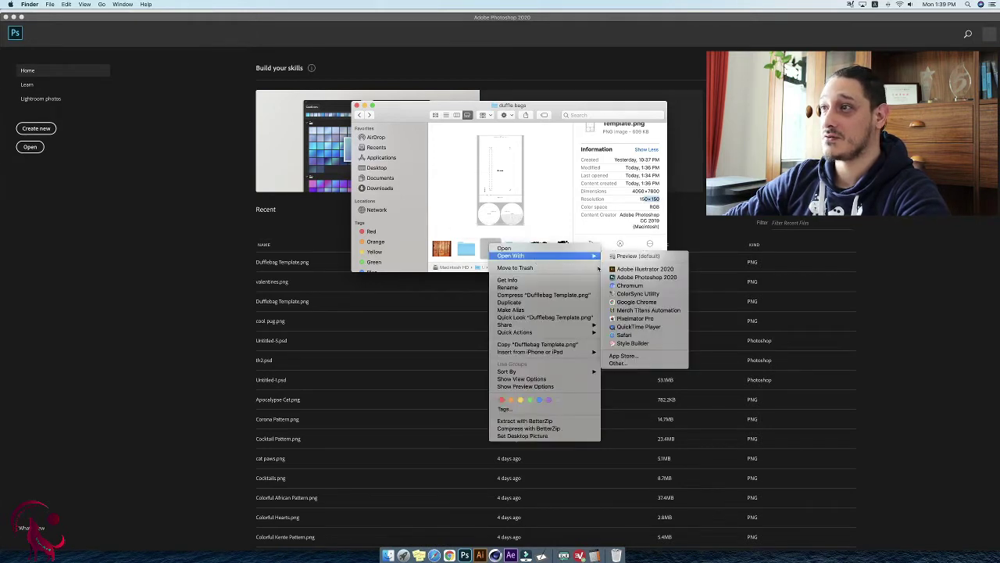
pyautogui.click(624, 277)
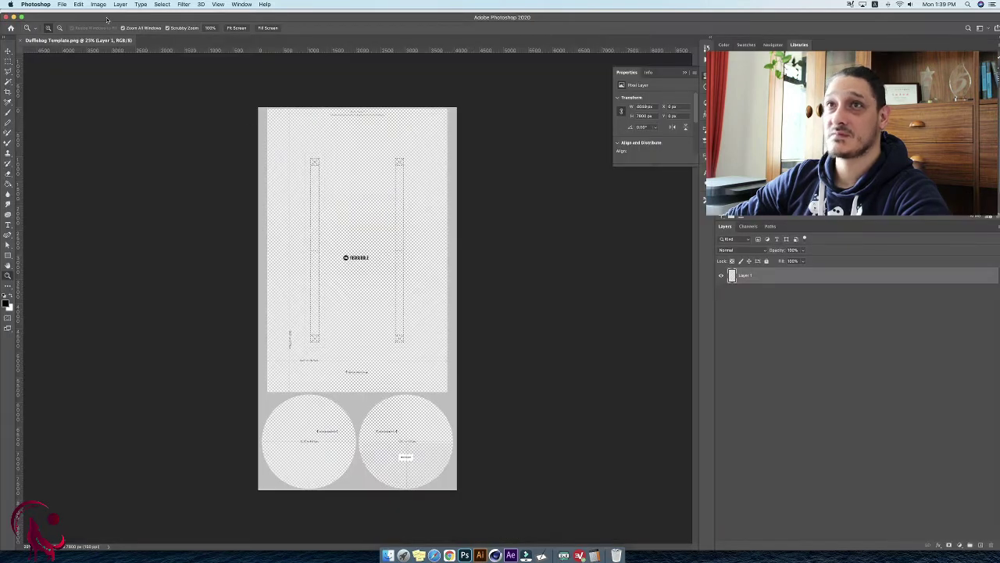
# In Image Size, change the resolution from 150 to 72 ppi.
pyautogui.click(67, 4)
pyautogui.moveTo(97, 5)
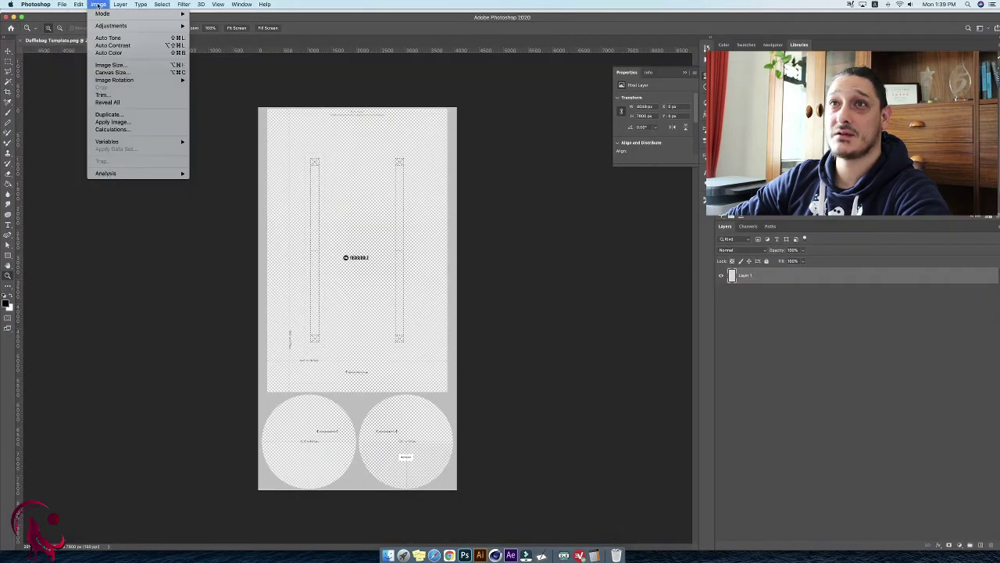
pyautogui.click(110, 65)
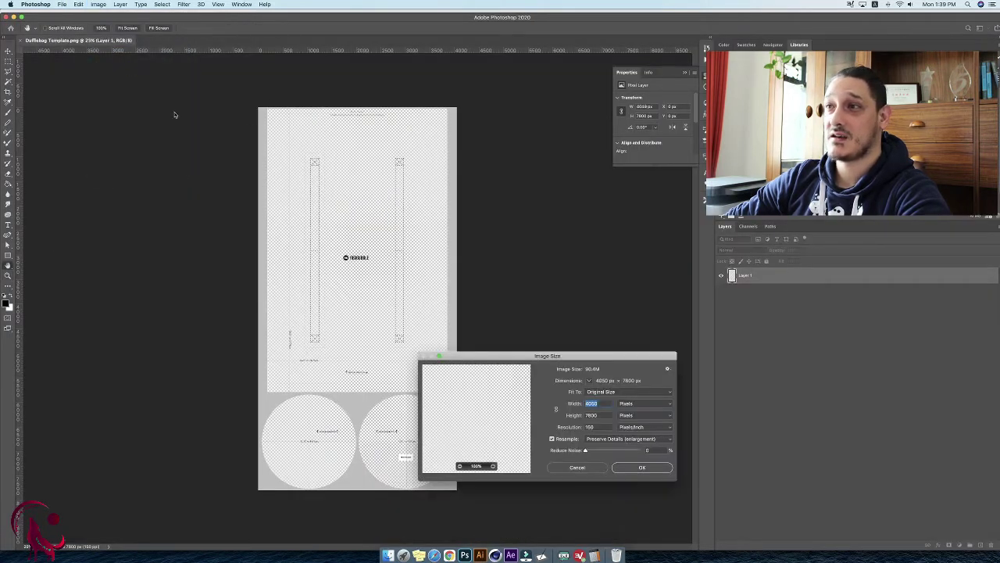
pyautogui.doubleClick(602, 427)
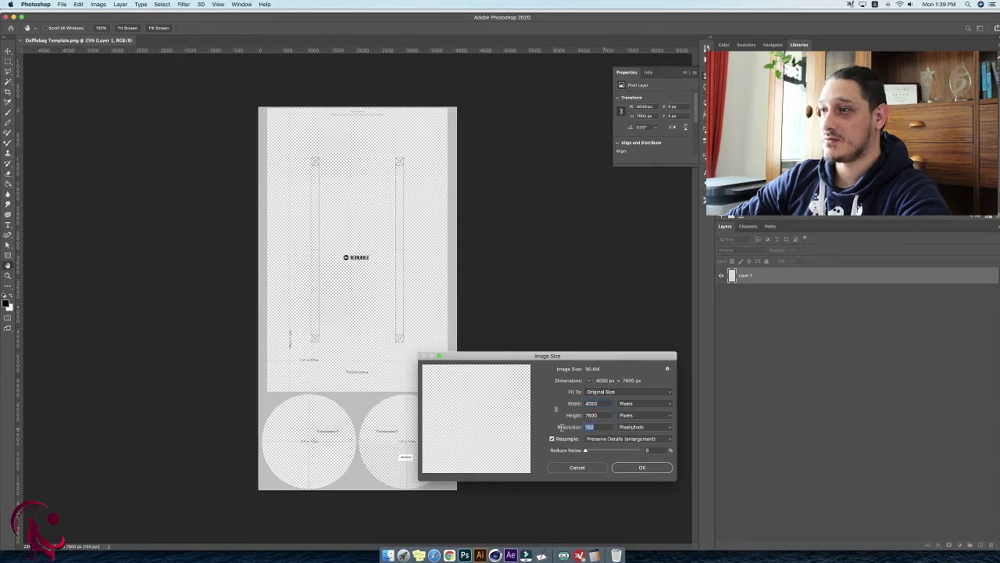
pyautogui.write('72')
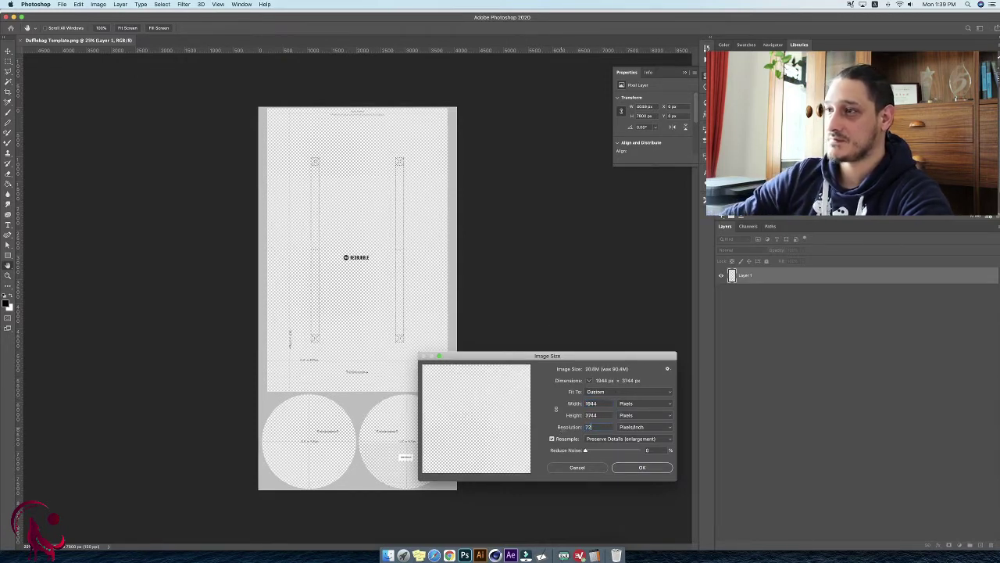
pyautogui.doubleClick(605, 404)
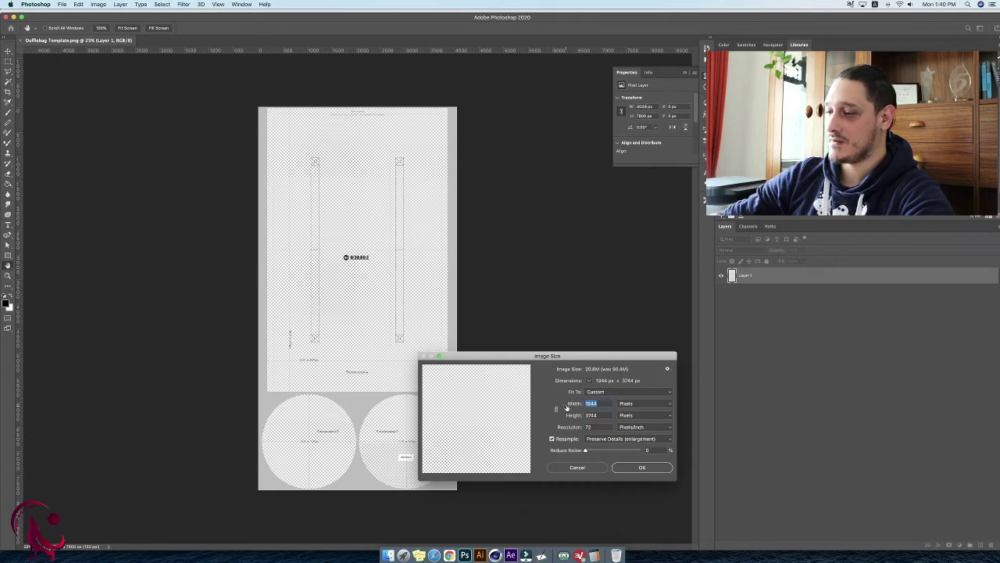
pyautogui.press('super+z')
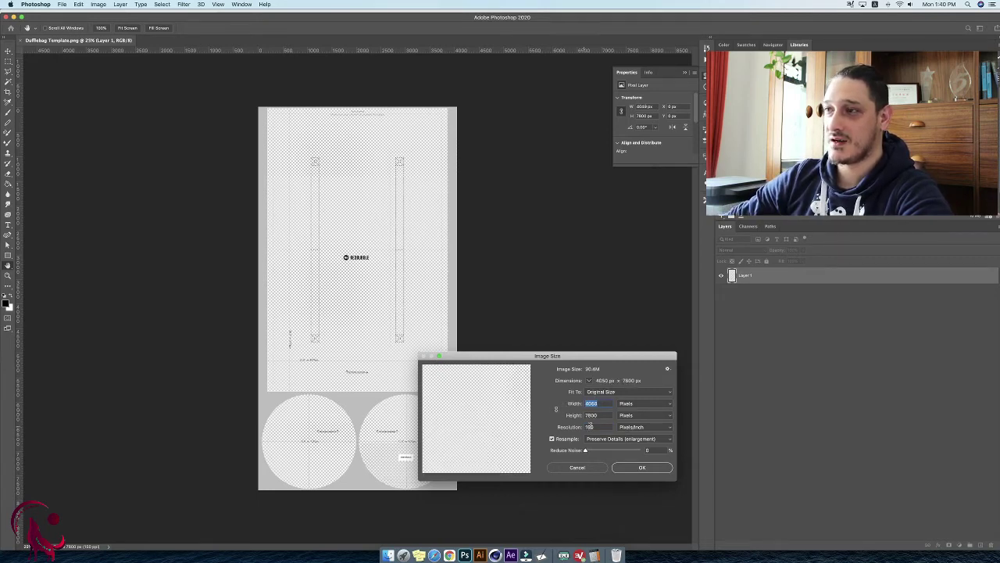
pyautogui.doubleClick(590, 426)
pyautogui.write('72')
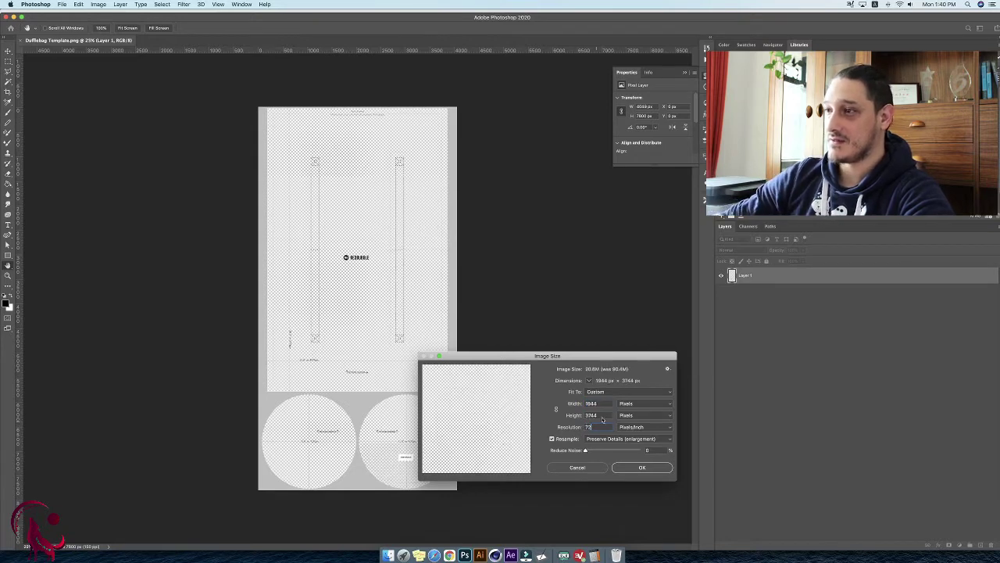
# Keep the image at 4050 × 7800 px with Preserve Details resampling and apply.
pyautogui.doubleClick(590, 403)
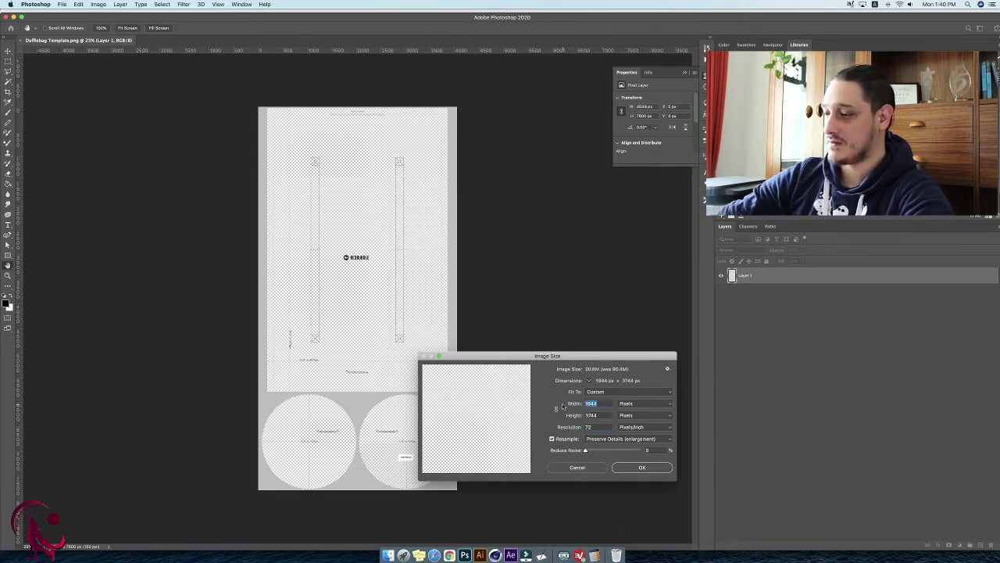
pyautogui.write('4050')
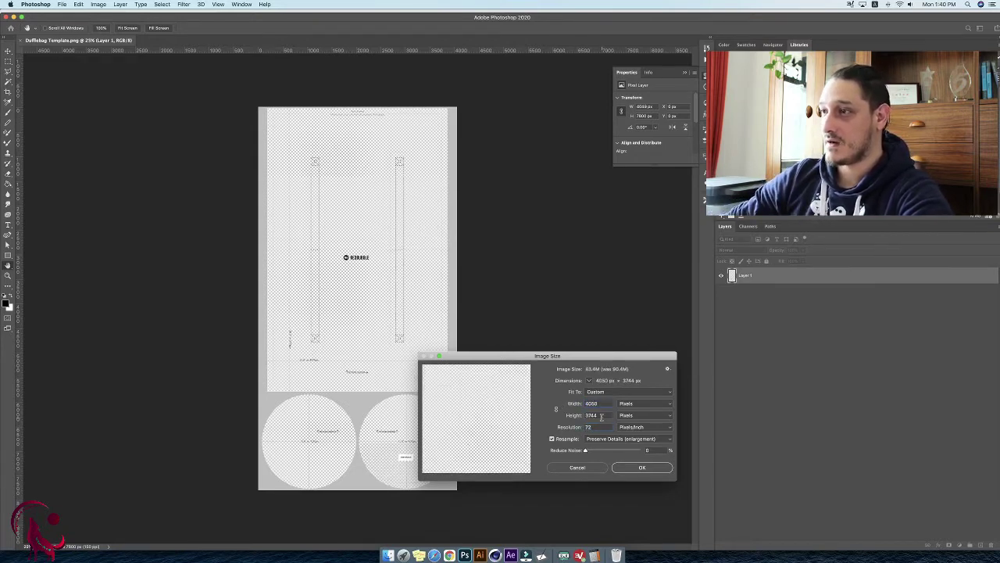
pyautogui.doubleClick(591, 415)
pyautogui.write('7800')
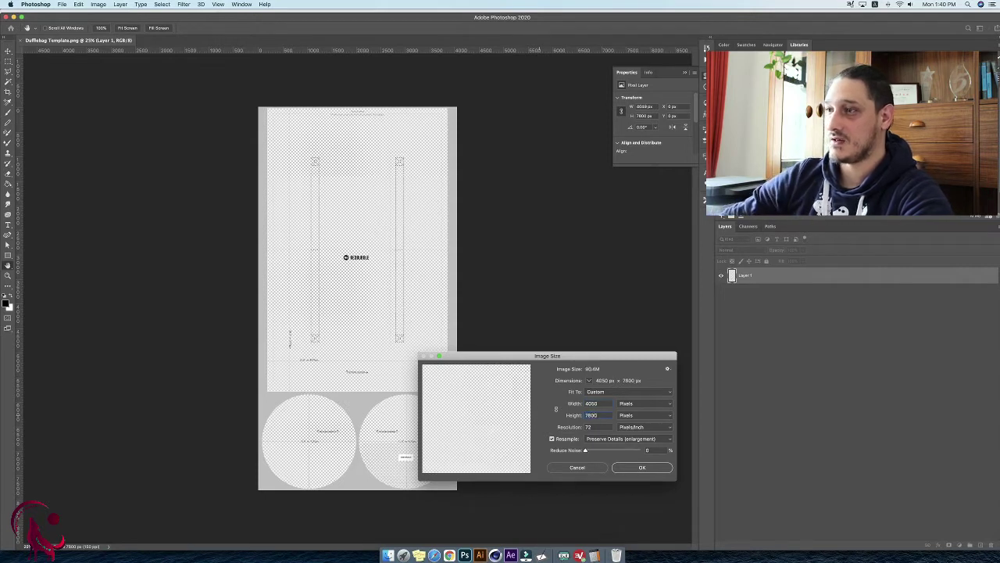
pyautogui.click(597, 440)
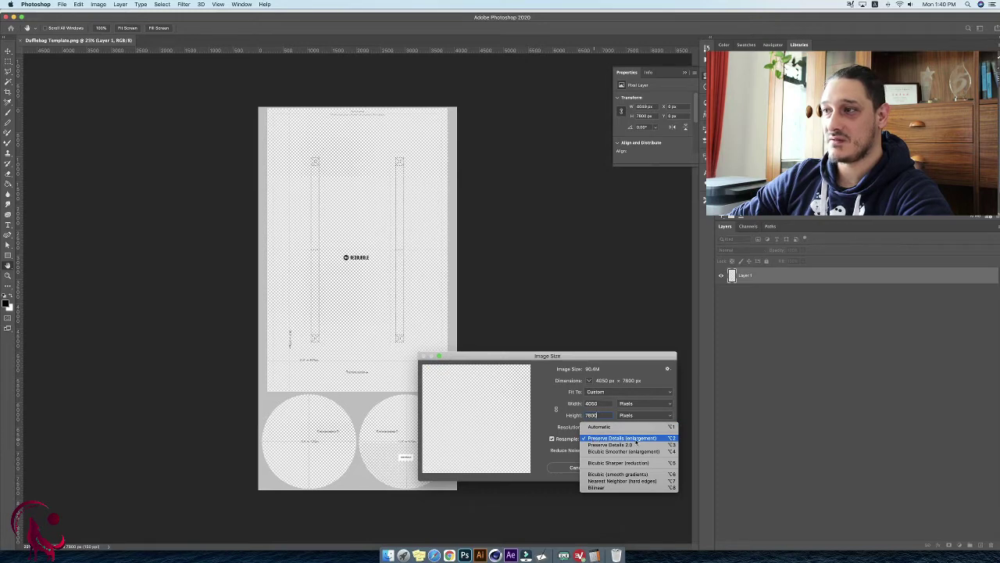
pyautogui.click(636, 438)
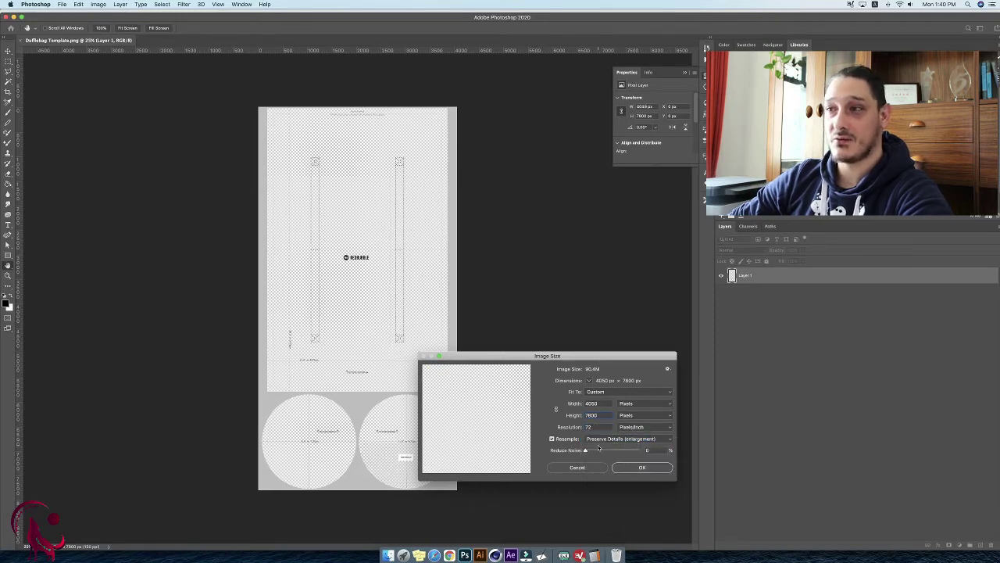
pyautogui.click(638, 468)
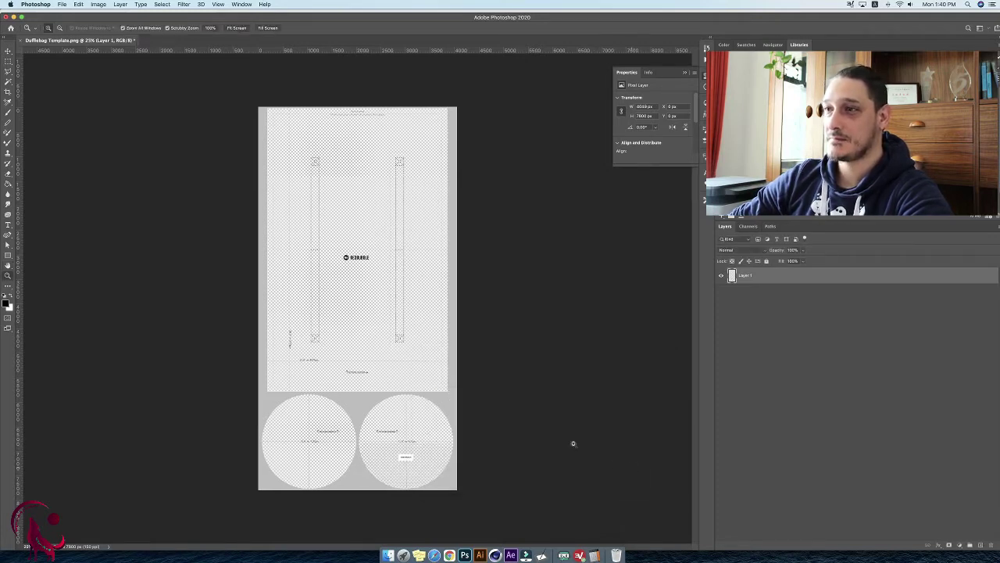
# Save the resized template and close the document.
pyautogui.click(62, 4)
pyautogui.click(86, 81)
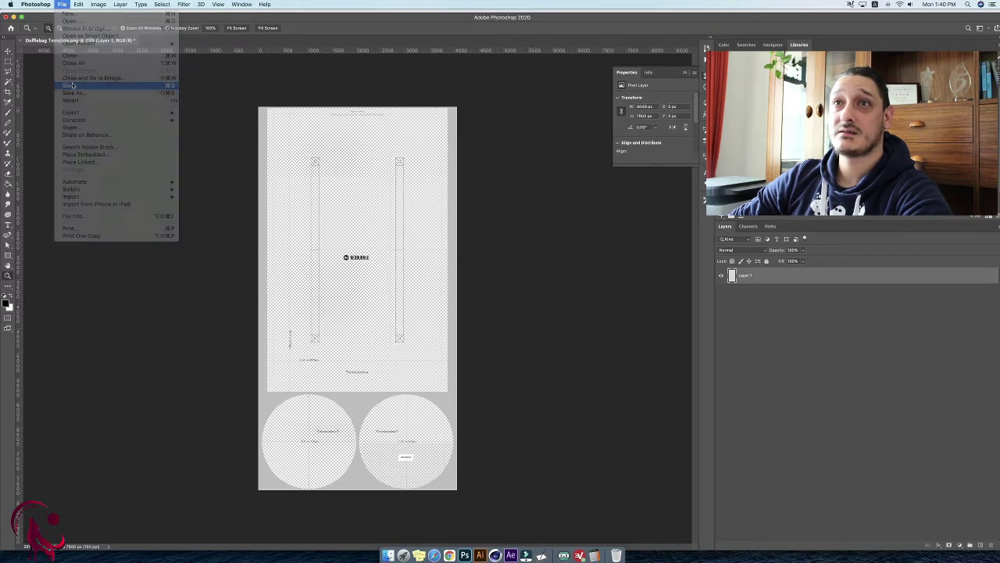
pyautogui.click(22, 40)
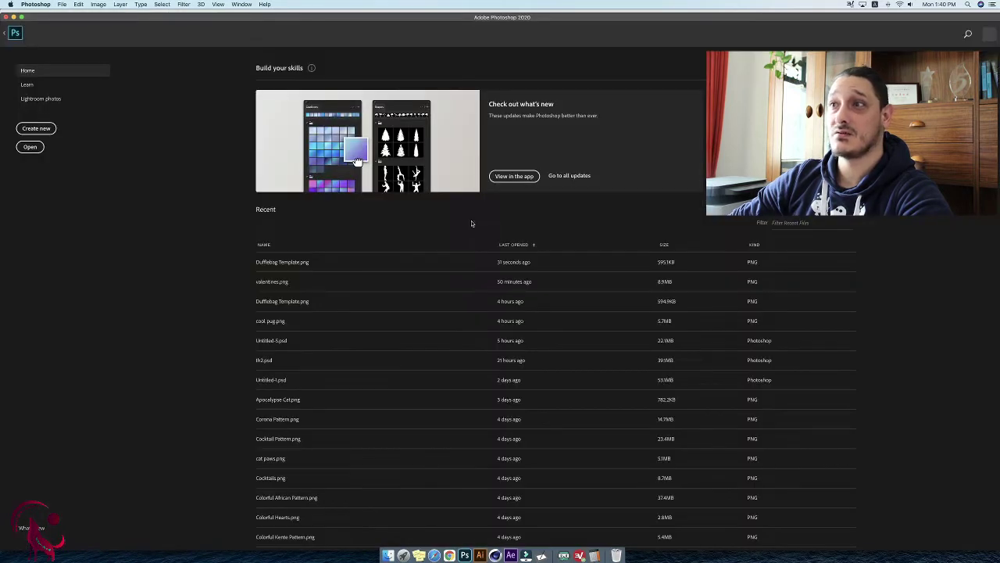
# Reselect Dufflebag Template.png in the duffle bags folder to confirm its 72×72 resolution.
pyautogui.click(389, 555)
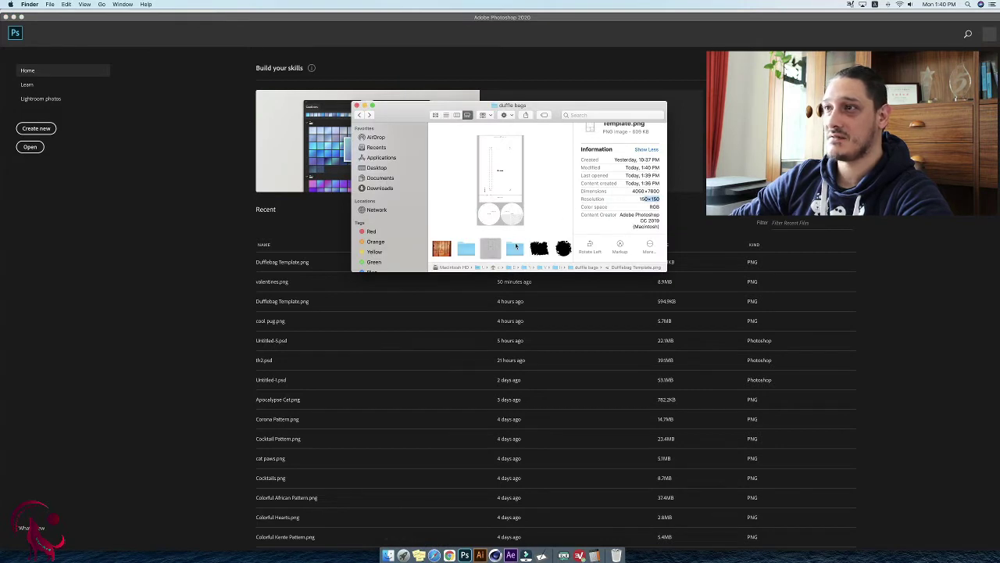
pyautogui.click(515, 247)
pyautogui.click(491, 248)
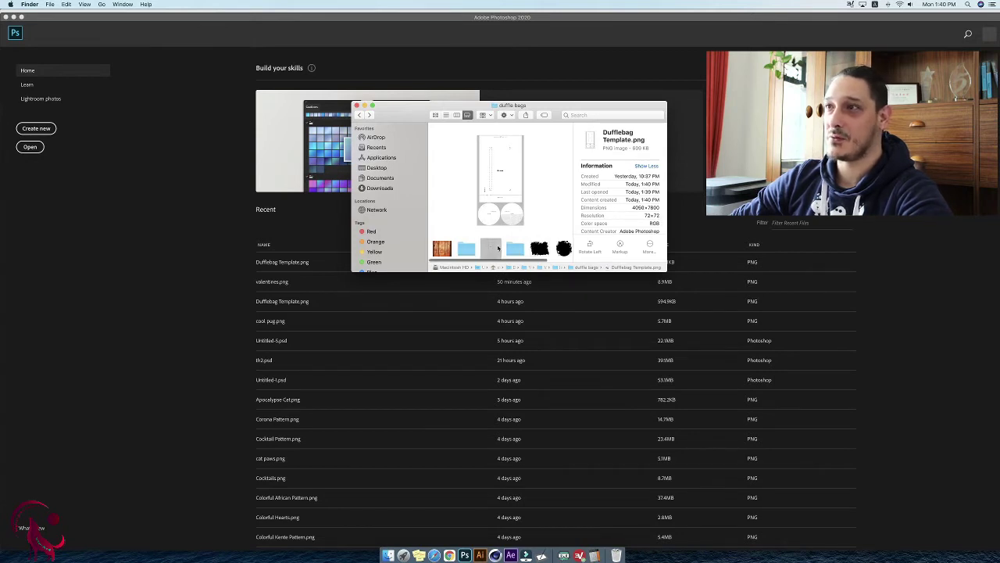
# Reopen the template in Adobe Photoshop 2020.
pyautogui.rightClick(492, 247)
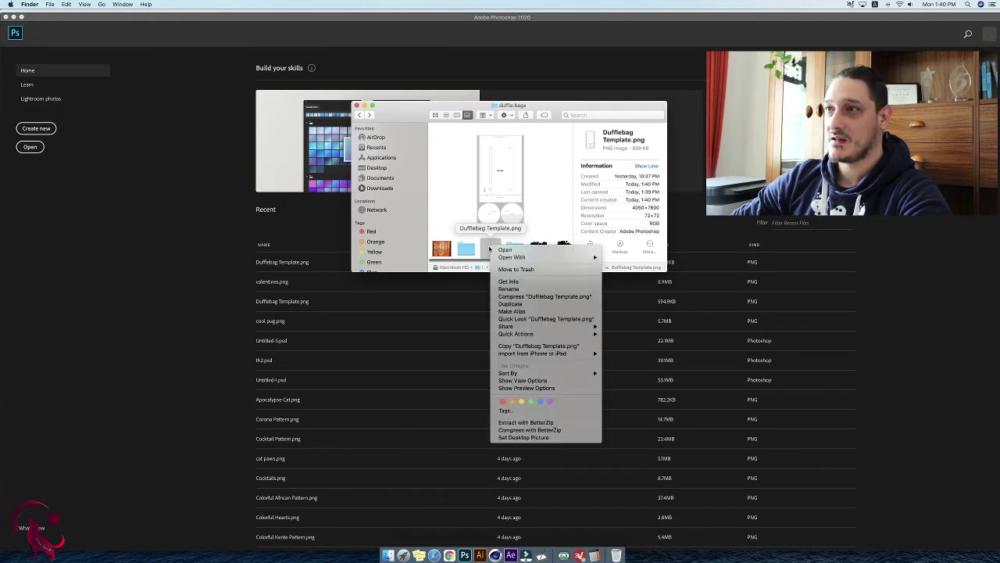
pyautogui.moveTo(547, 259)
pyautogui.click(642, 279)
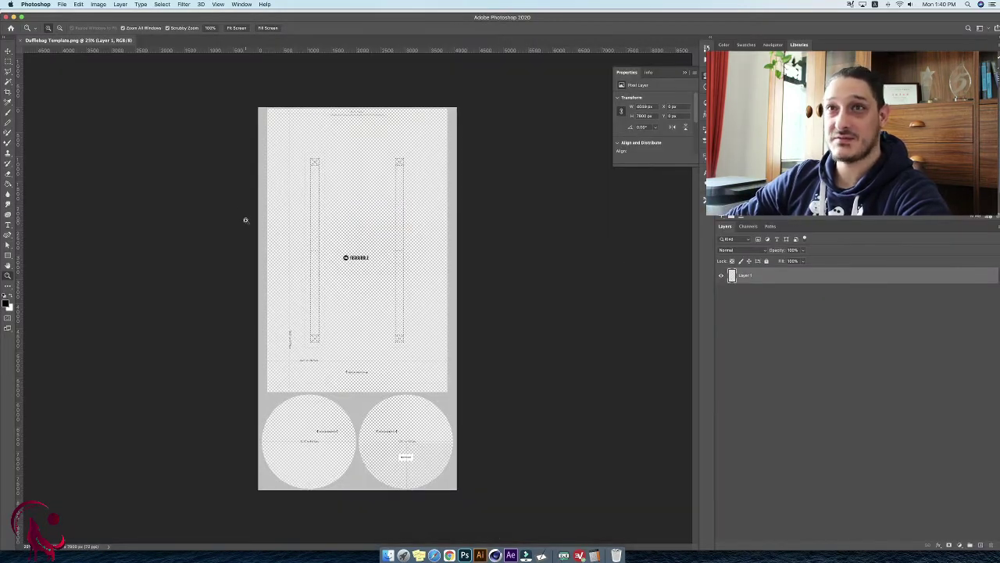
# Magic Wand-select the template area and add a new empty Layer 2 above Layer 1.
pyautogui.moveTo(413, 345); pyautogui.dragTo(467, 373)
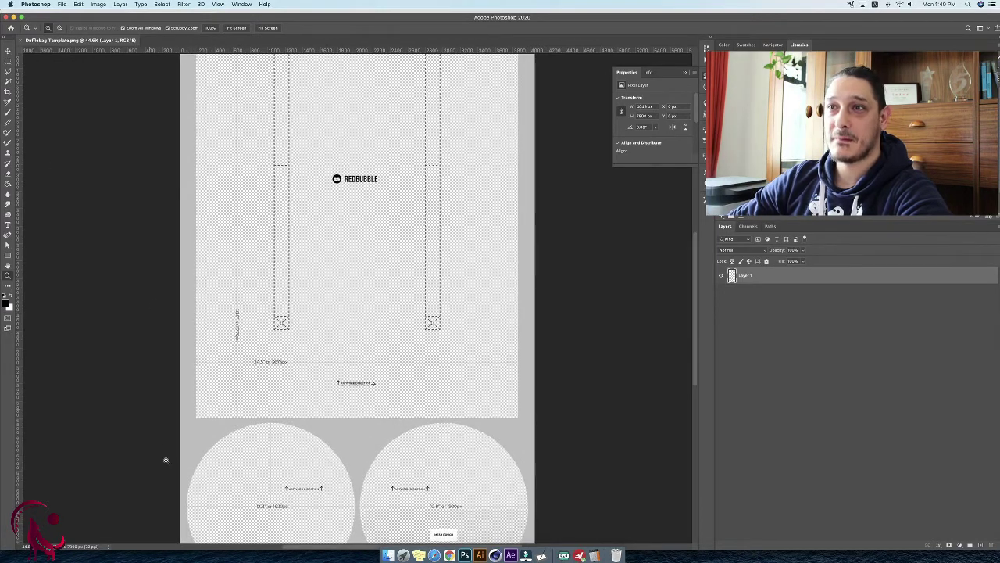
pyautogui.moveTo(167, 219); pyautogui.dragTo(63, 156)
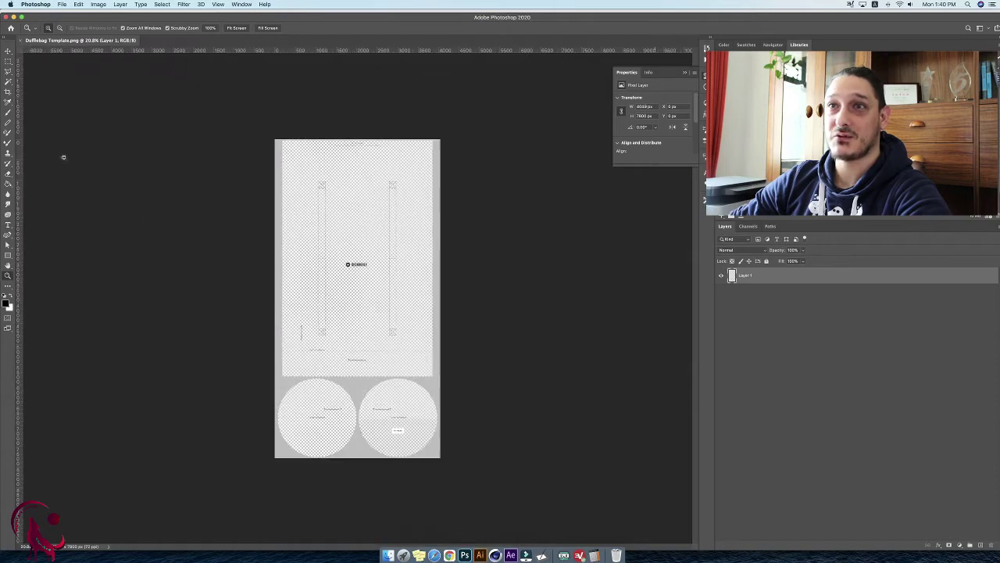
pyautogui.moveTo(8, 82); pyautogui.dragTo(31, 94)
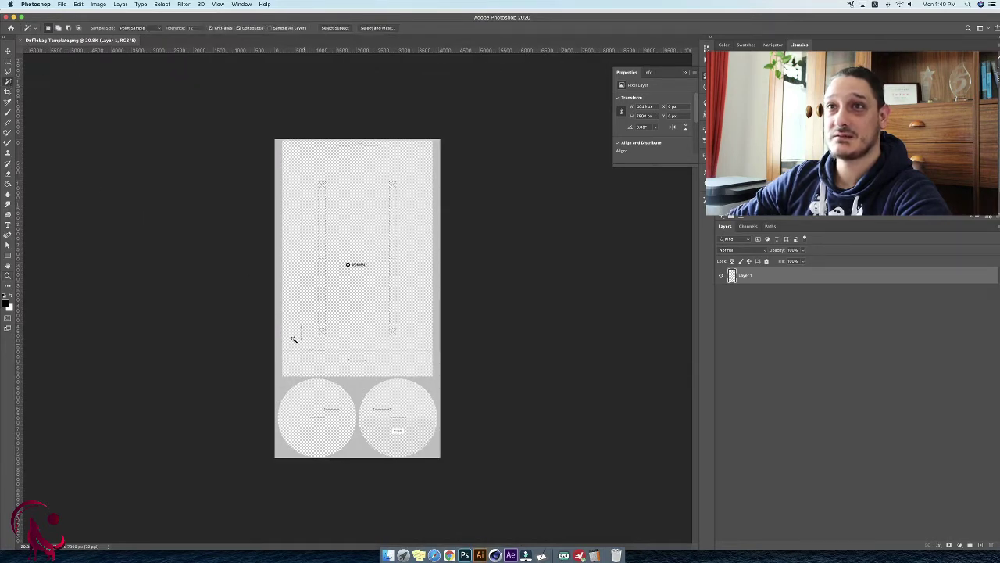
pyautogui.click(285, 384)
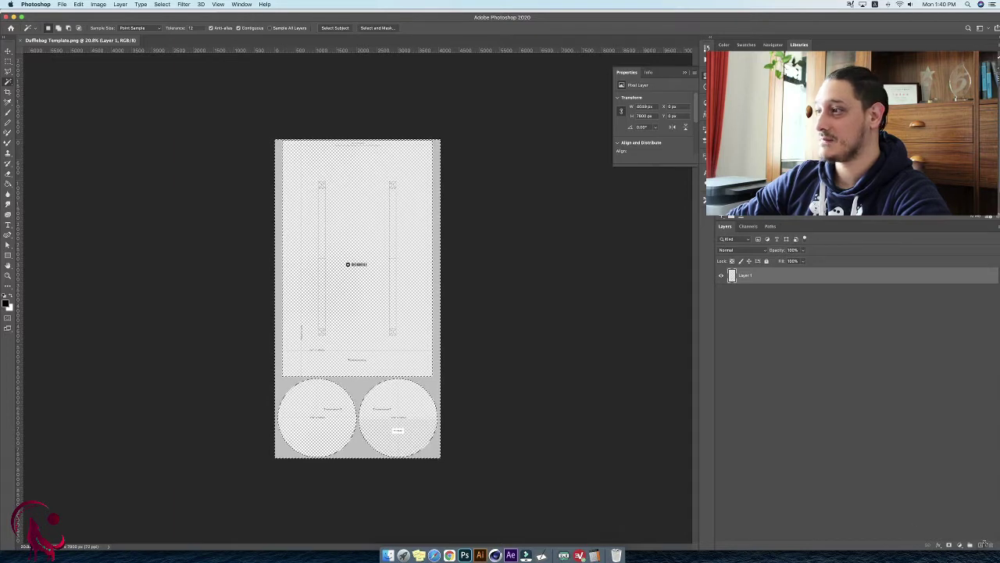
pyautogui.click(982, 545)
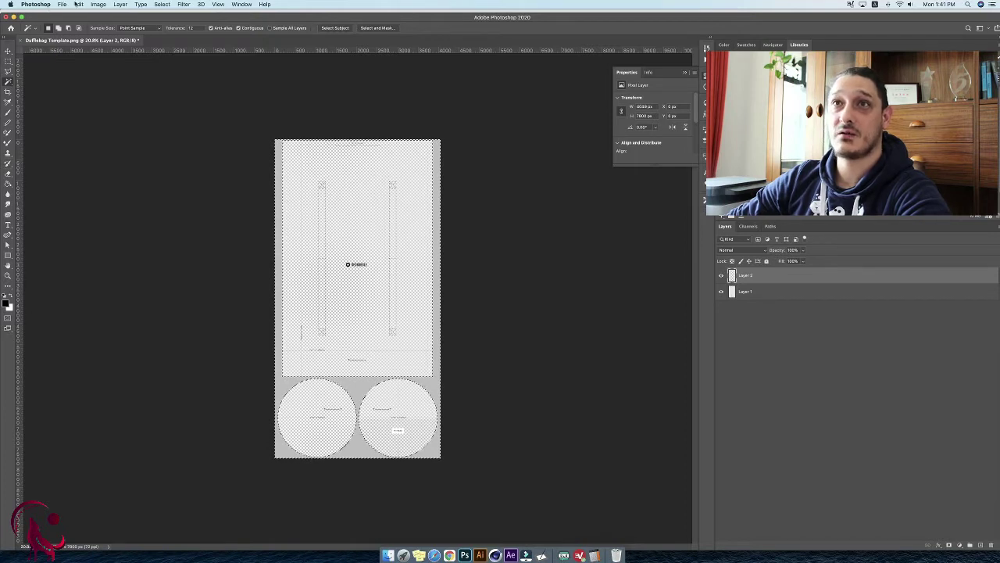
# Set the foreground colour to dark red (R177, G12, B12).
pyautogui.click(79, 4)
pyautogui.click(62, 4)
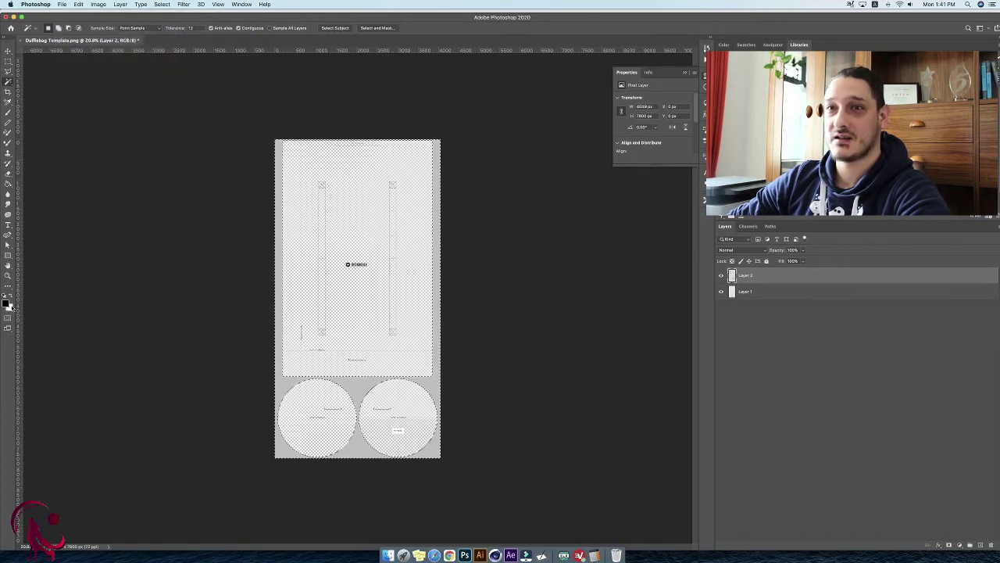
pyautogui.click(7, 303)
pyautogui.click(320, 450)
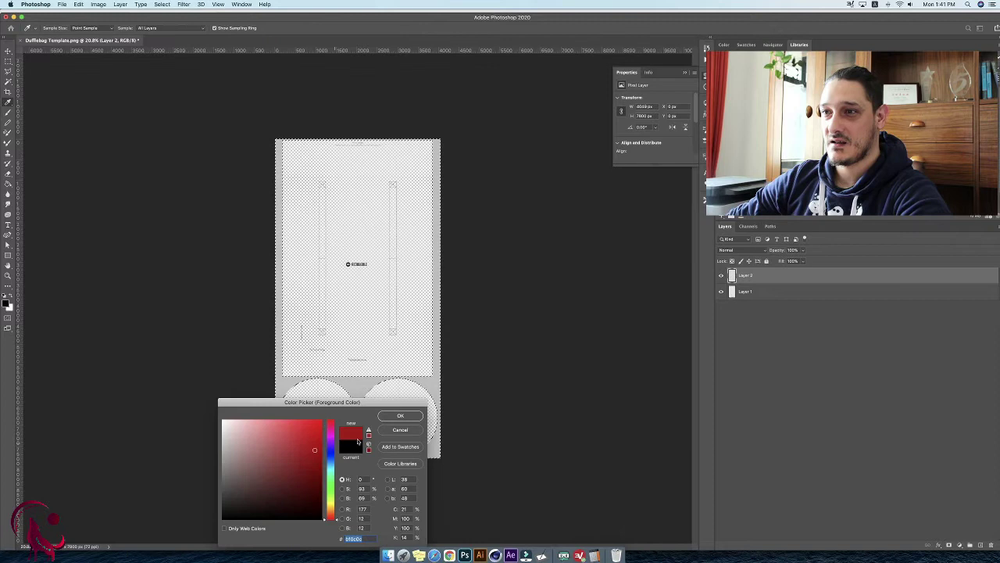
pyautogui.click(400, 415)
pyautogui.press('w')
pyautogui.click(84, 4)
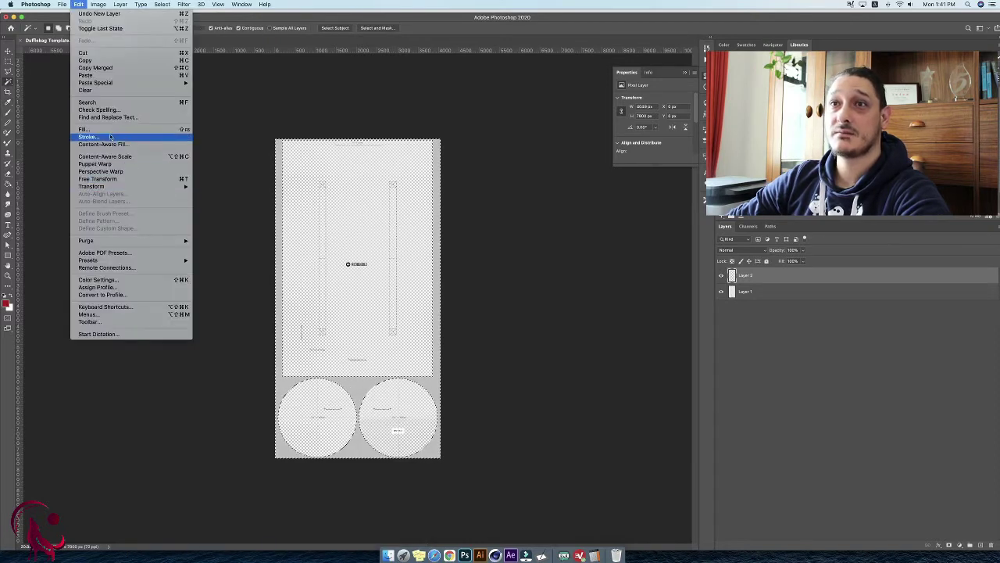
# Fill the selection on Layer 2 with the dark red foreground colour, then deselect.
pyautogui.click(117, 128)
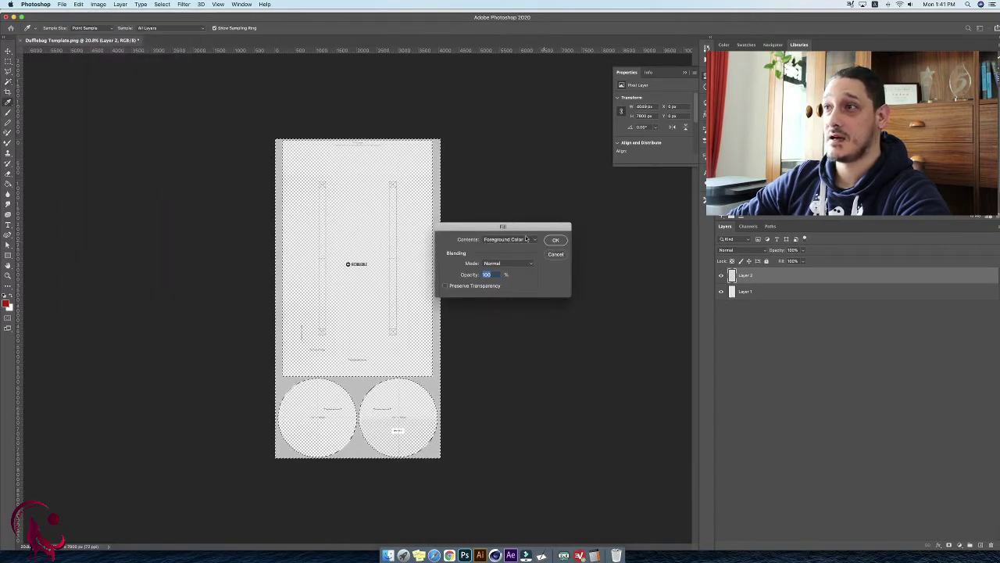
pyautogui.click(555, 240)
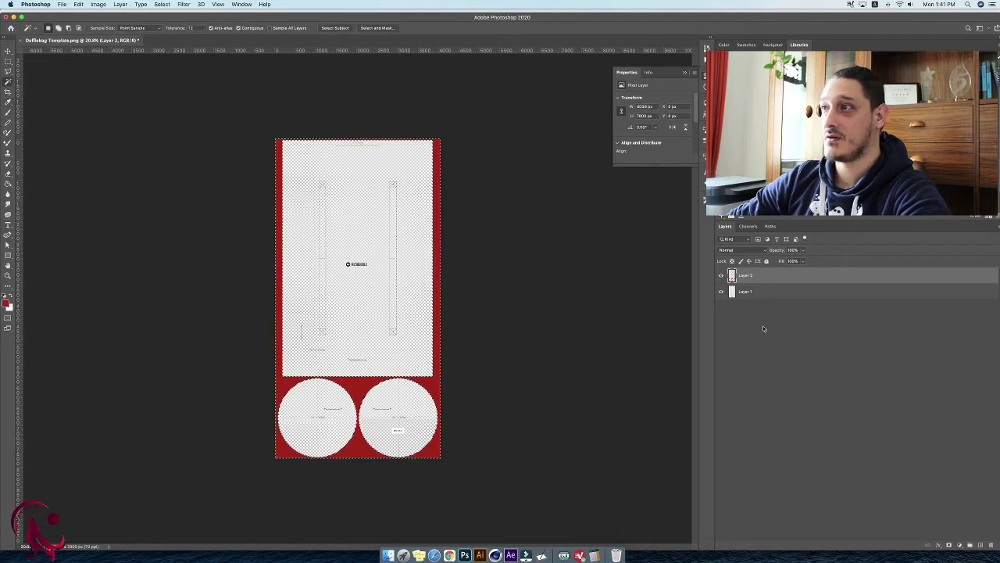
pyautogui.click(162, 3)
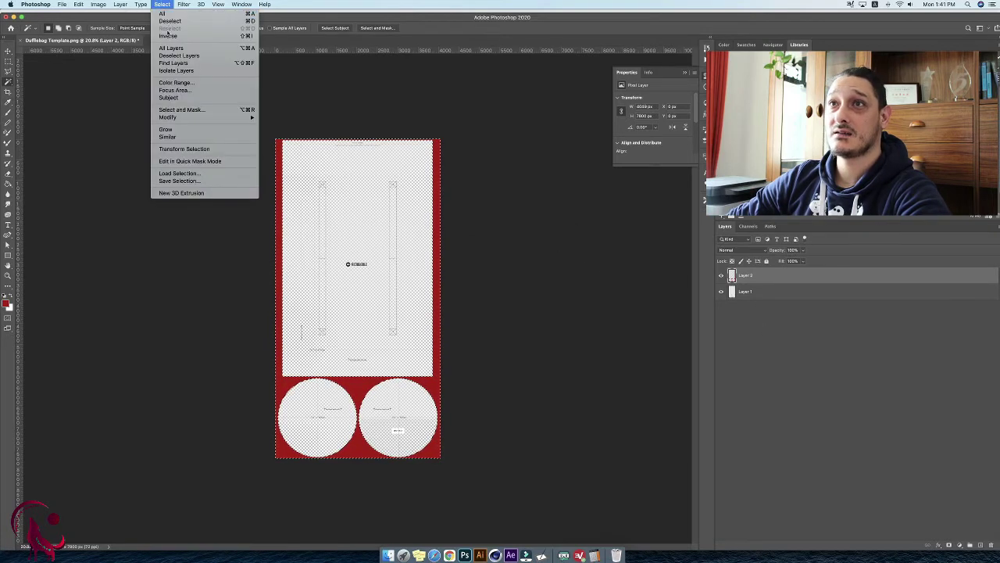
pyautogui.click(170, 21)
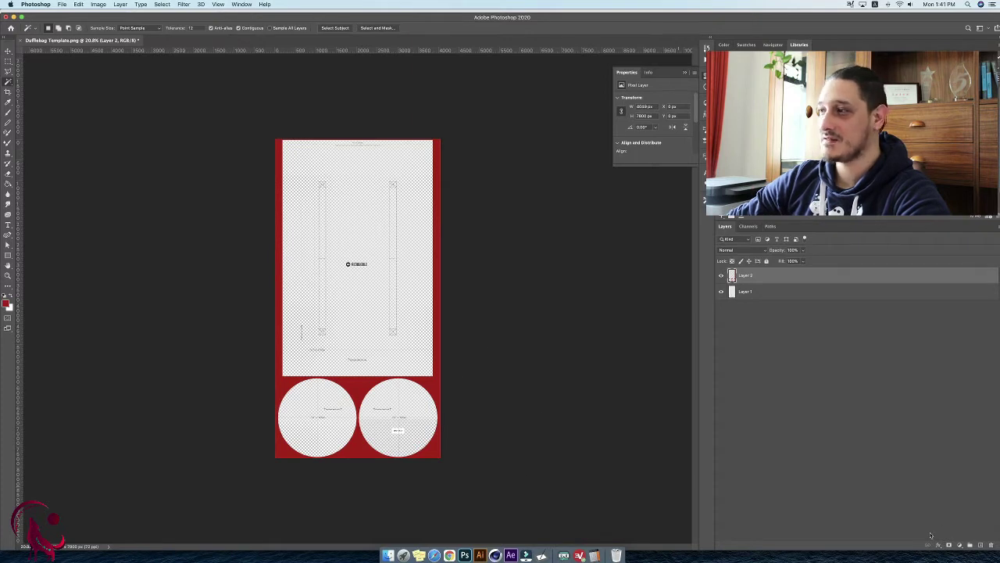
# Zoom in and Magic Wand-select the template's left circle panel.
pyautogui.press('z')
pyautogui.click(244, 372)
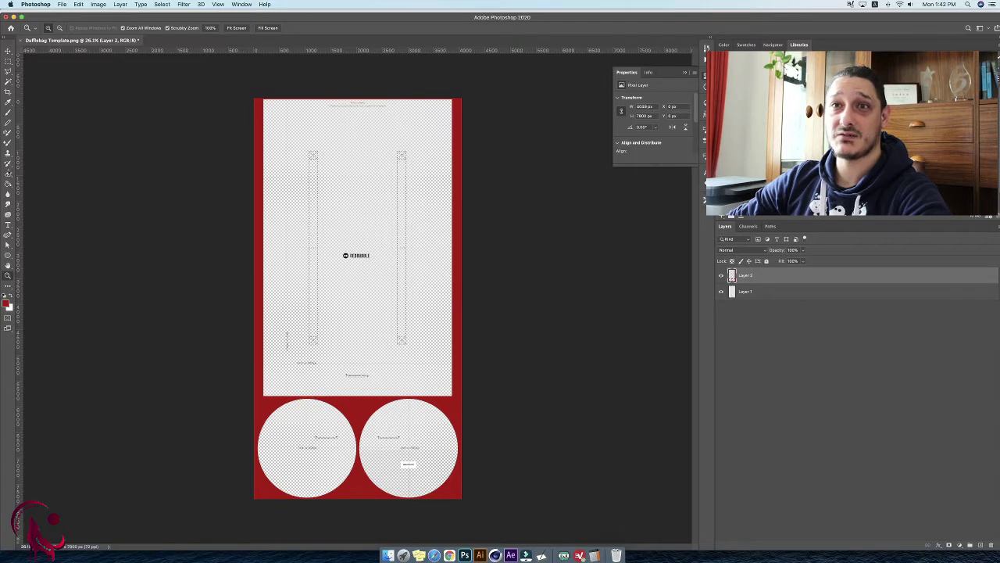
pyautogui.click(7, 81)
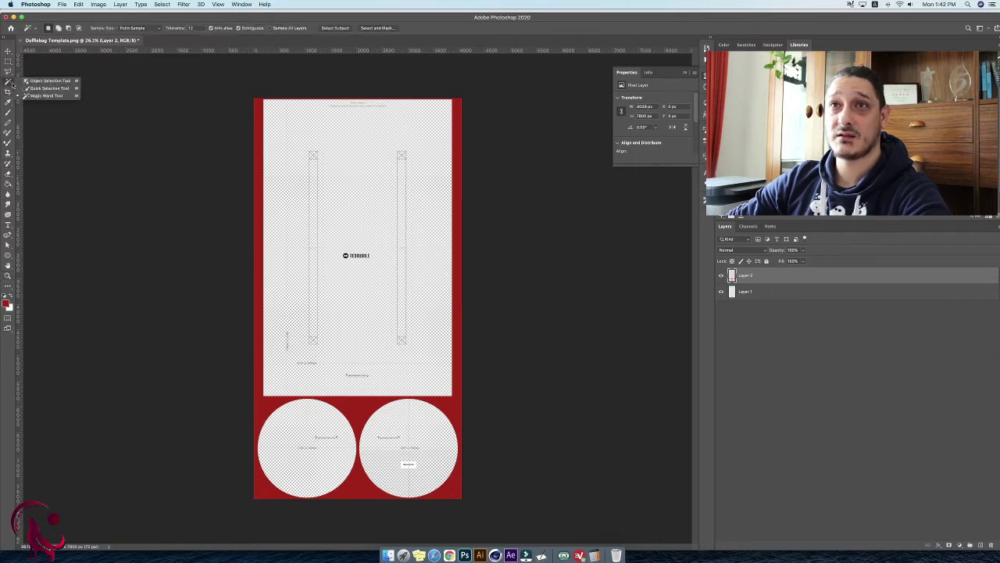
pyautogui.click(320, 446)
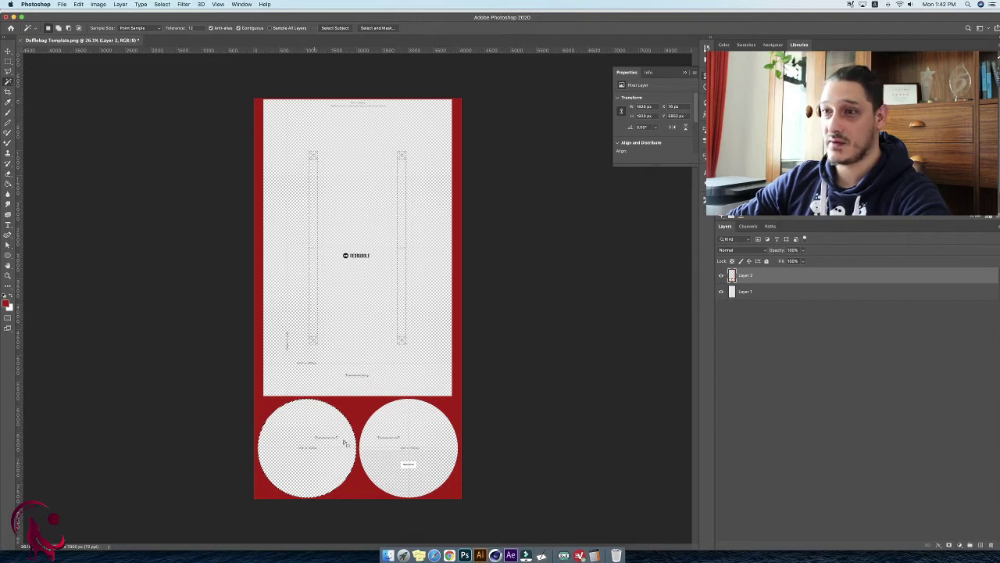
pyautogui.press('super+j')
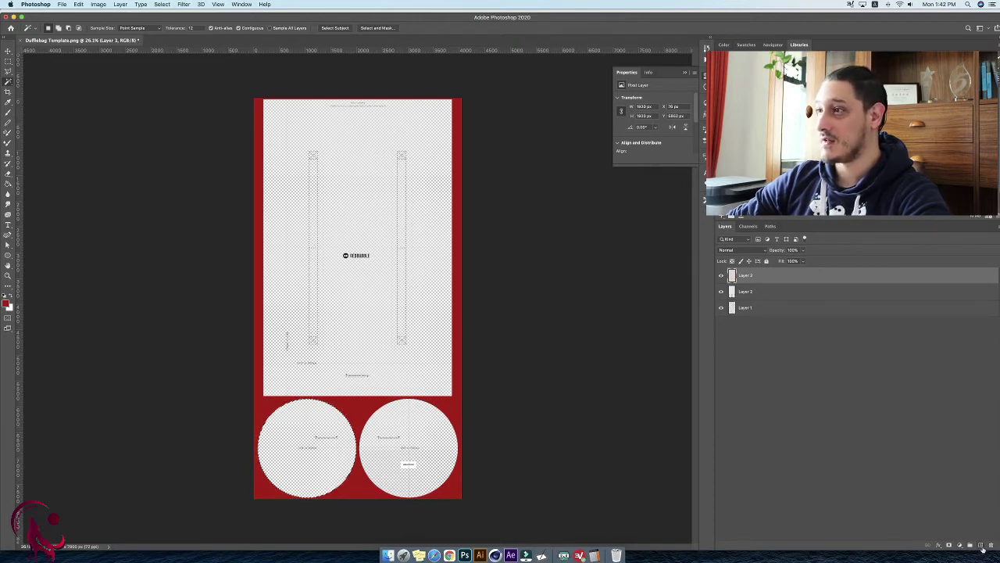
pyautogui.press('g')
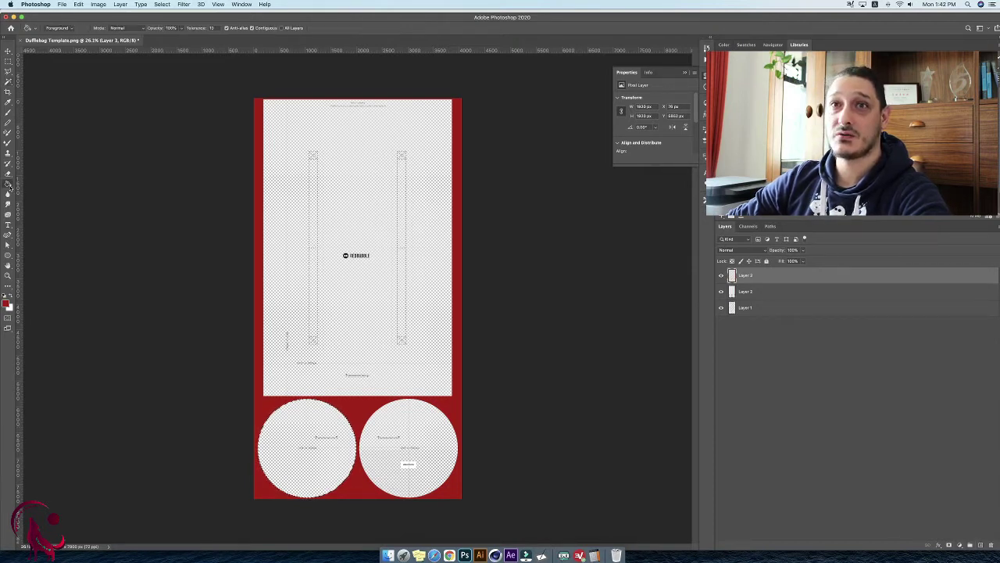
pyautogui.click(6, 303)
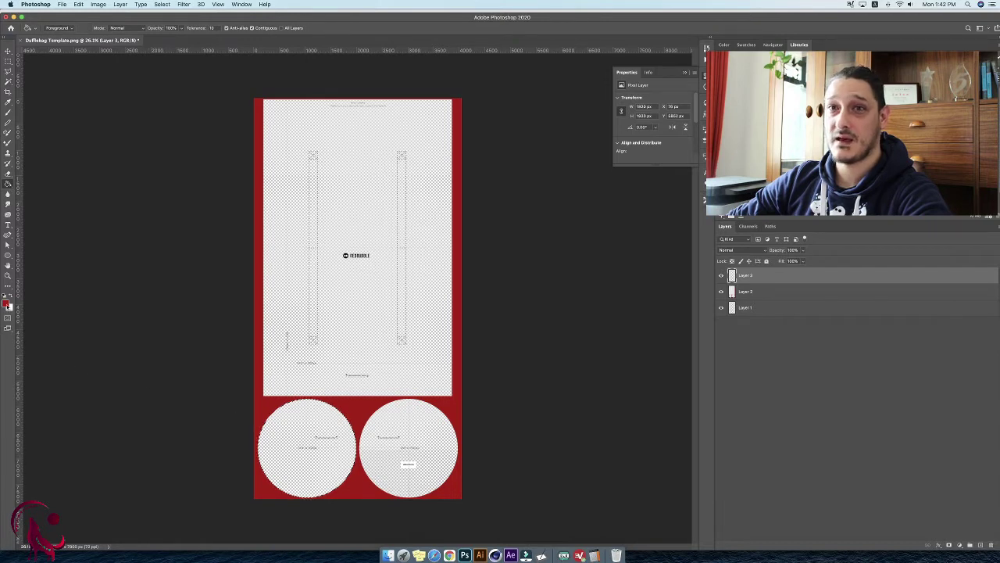
pyautogui.click(330, 452)
pyautogui.press('Return')
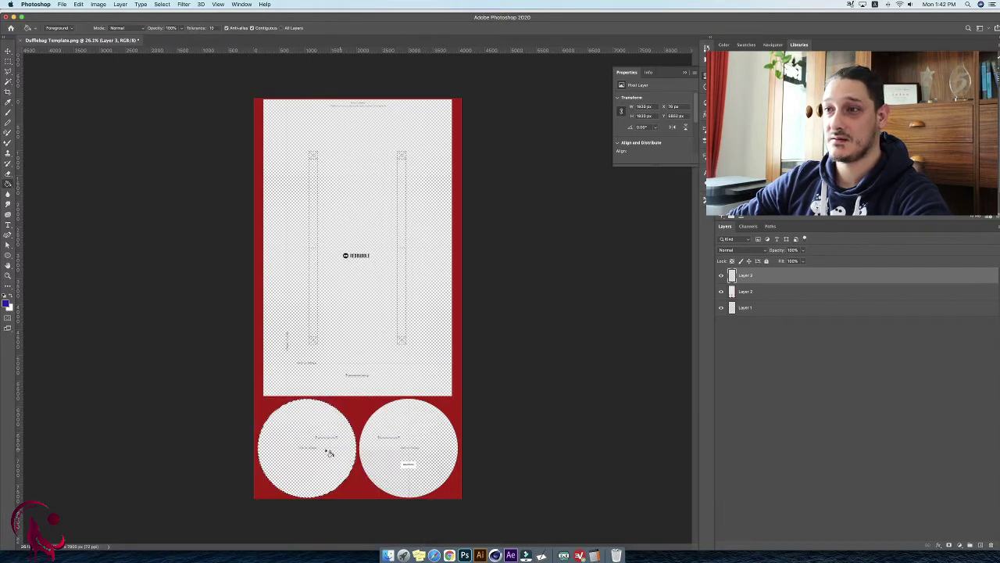
pyautogui.click(345, 453)
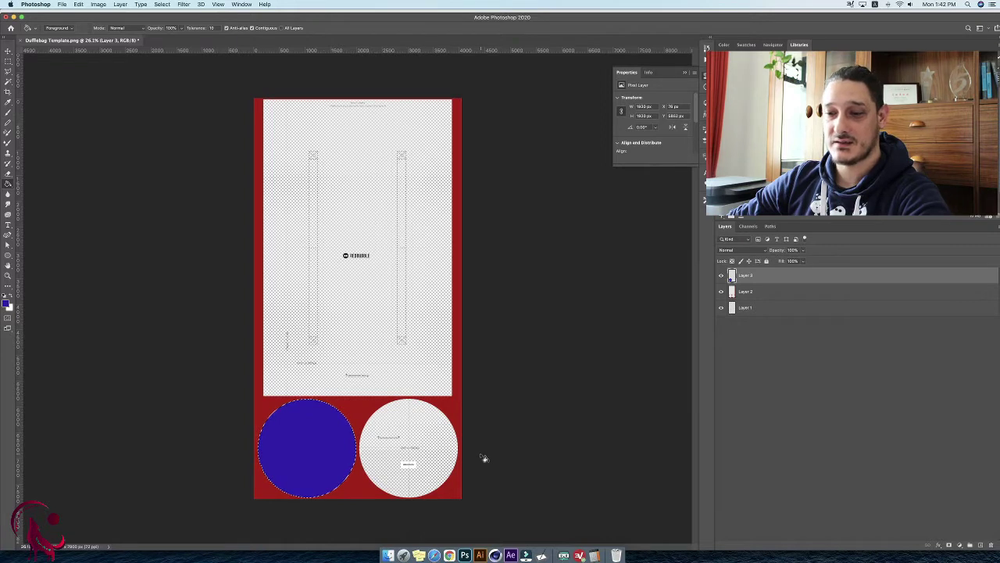
pyautogui.press('super+d')
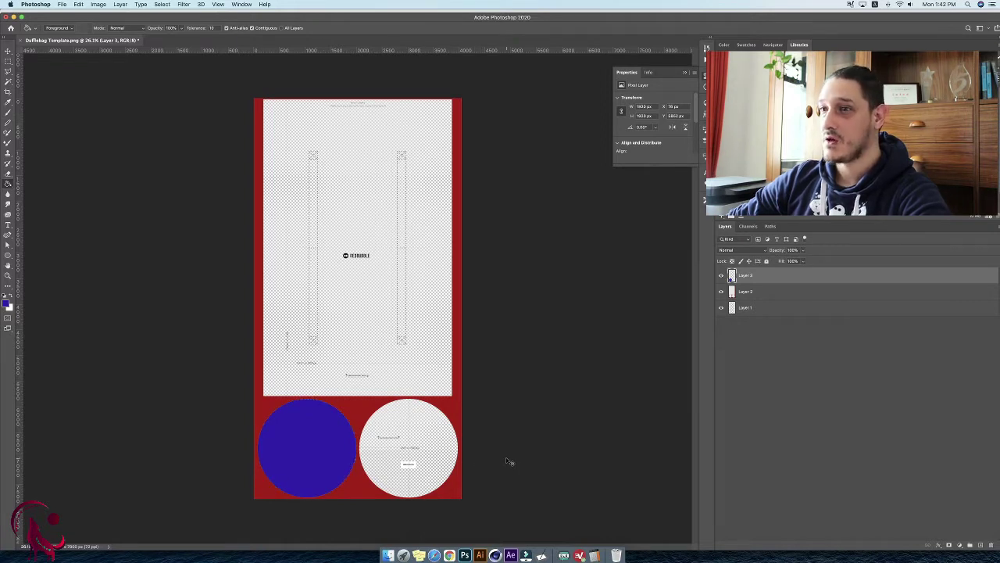
pyautogui.press('super+z')
pyautogui.press('super+z')
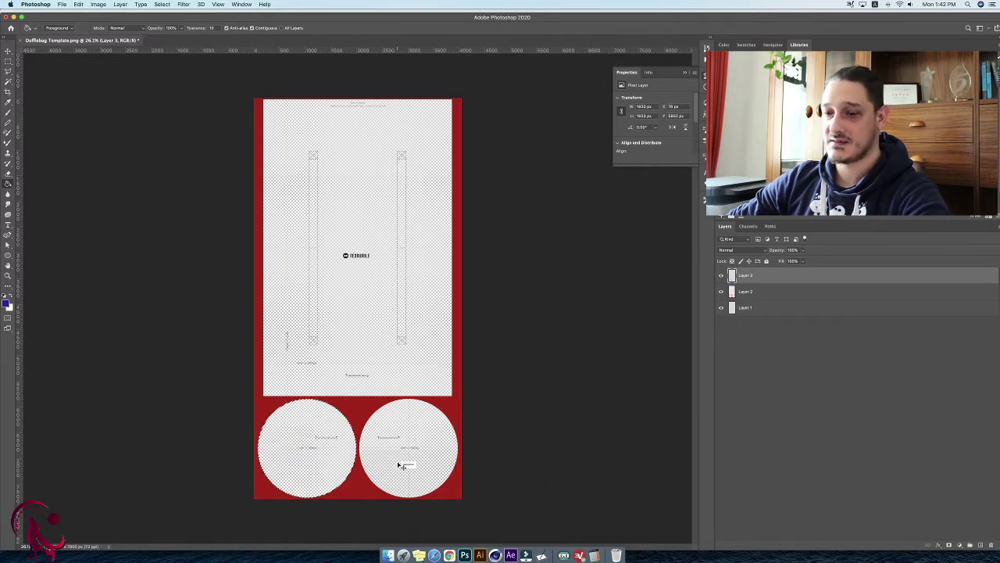
pyautogui.press('super+d')
pyautogui.click(991, 543)
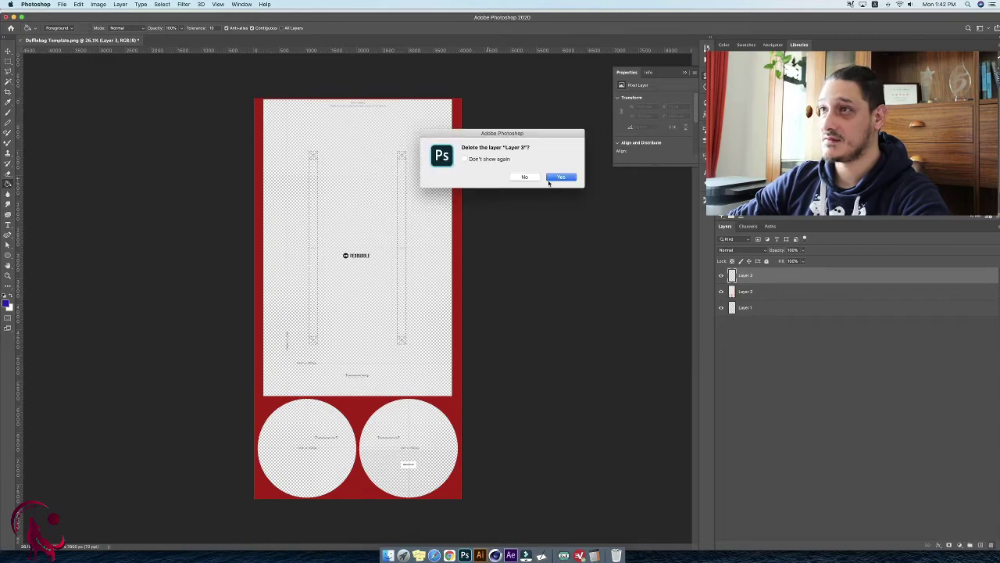
pyautogui.click(560, 180)
pyautogui.click(8, 273)
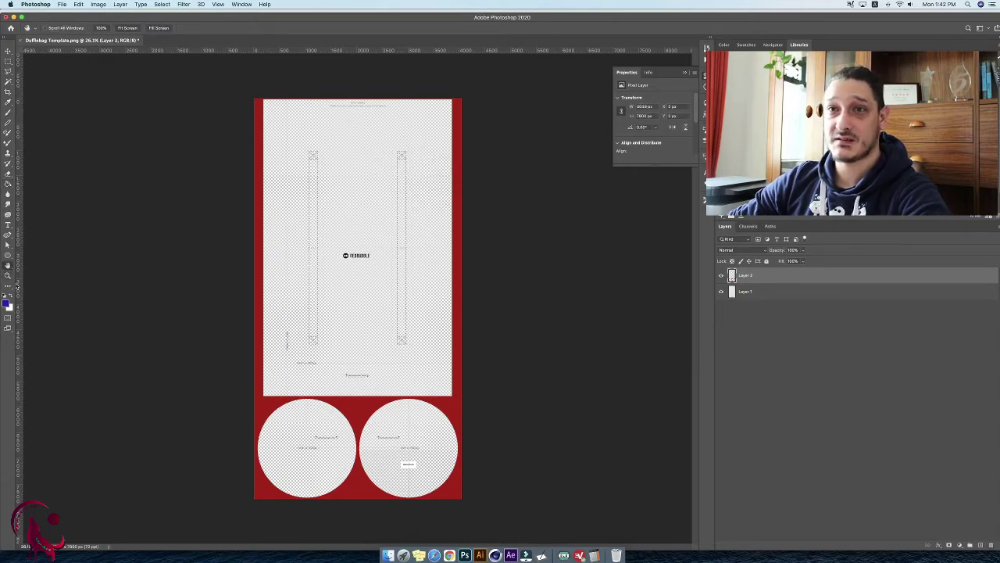
# Zoom in on the two circle panels and choose the Ellipse tool.
pyautogui.moveTo(318, 480); pyautogui.dragTo(352, 495)
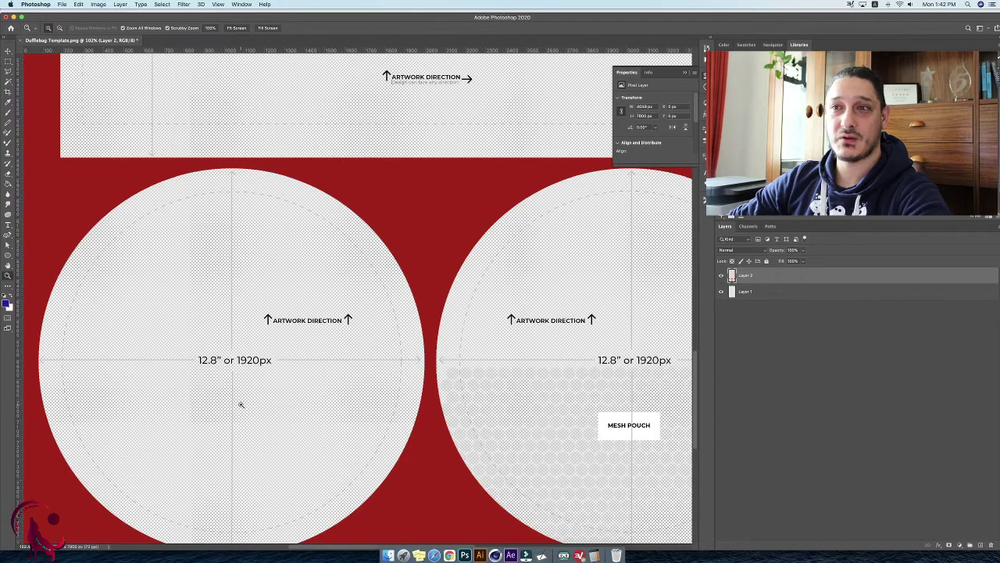
pyautogui.hscroll(1, 242, 404)
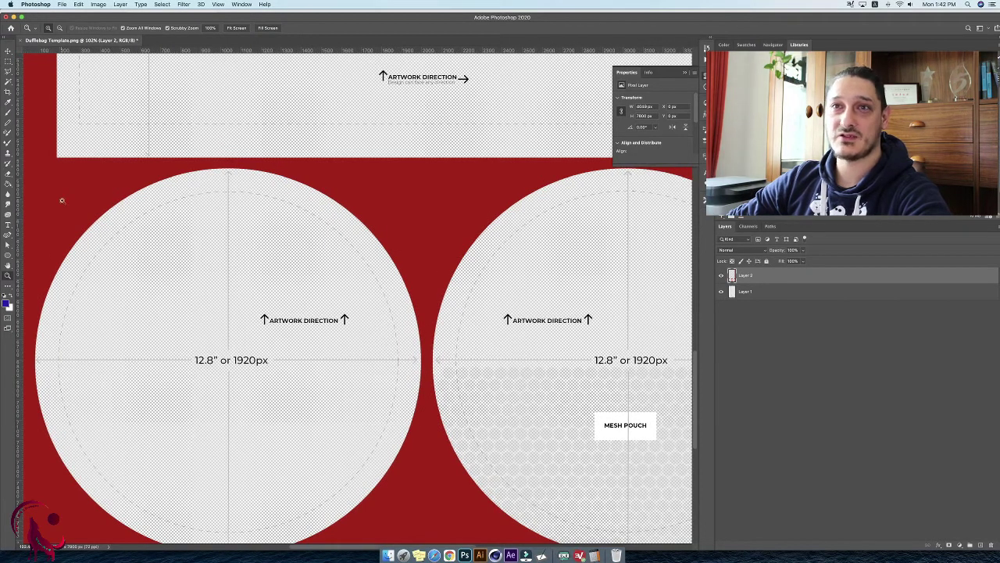
pyautogui.click(8, 257)
pyautogui.click(9, 262)
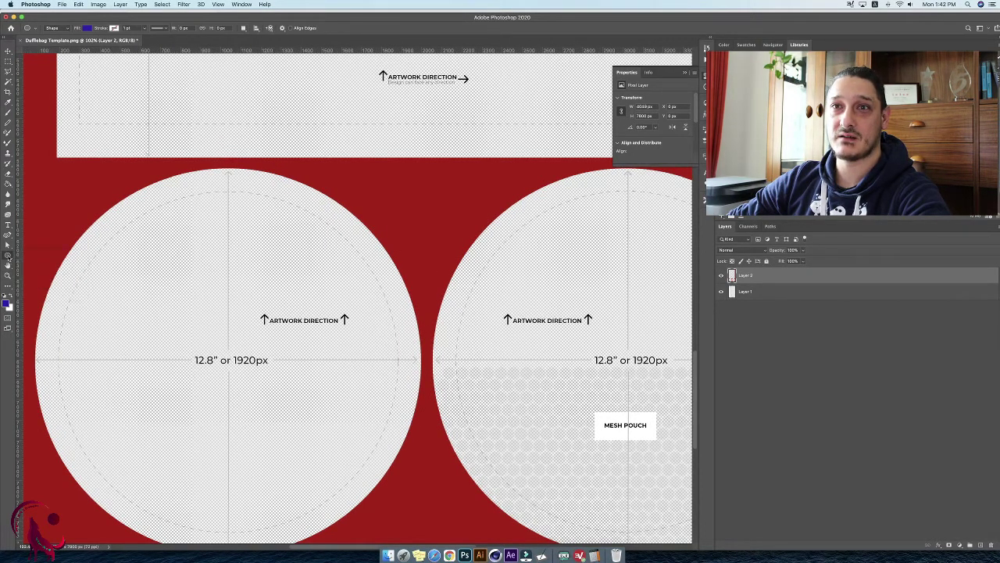
pyautogui.click(8, 258)
pyautogui.click(48, 269)
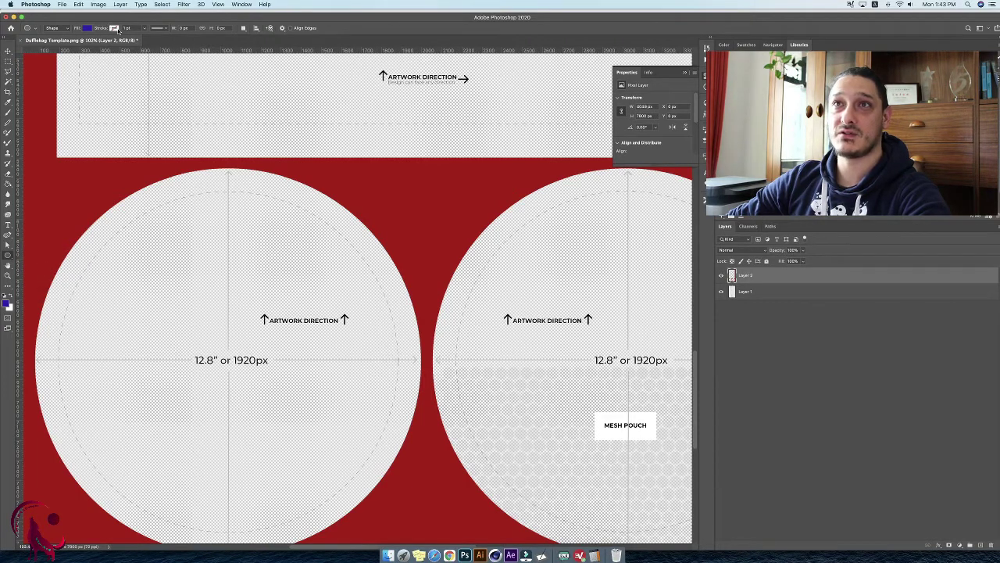
# Create a blue 1920 × 1920 px circle on a new Ellipse 1 shape layer.
pyautogui.click(114, 29)
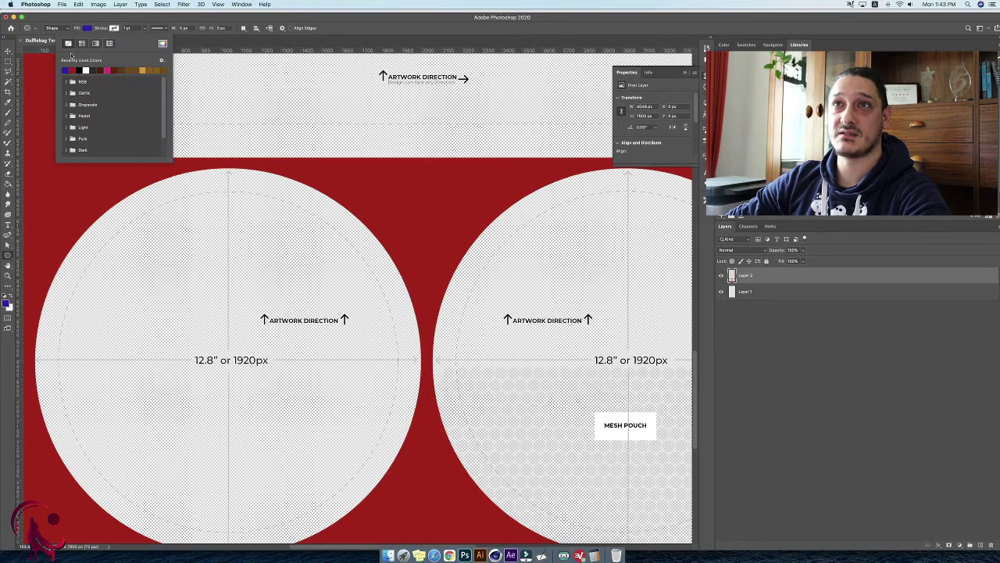
pyautogui.click(189, 28)
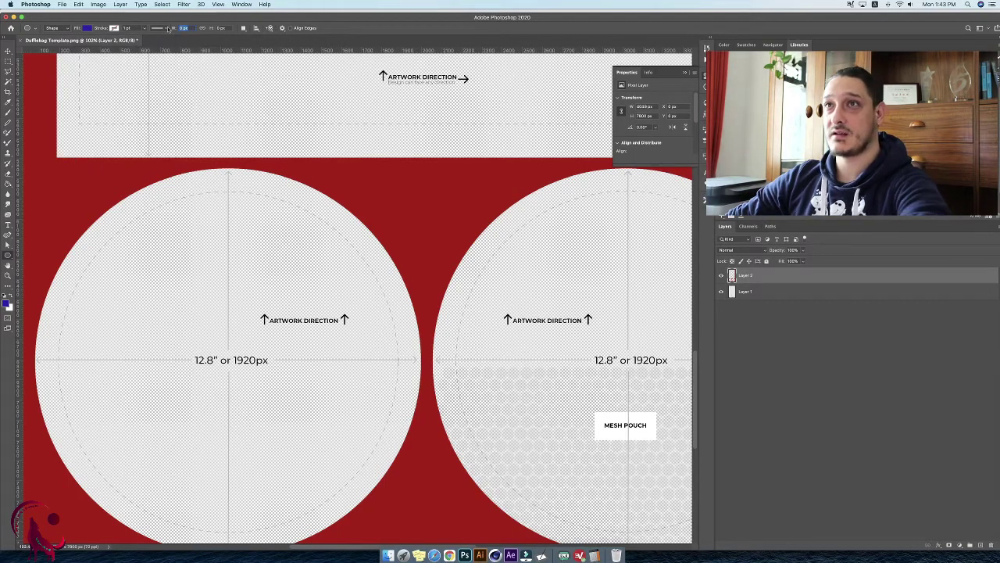
pyautogui.write('1920')
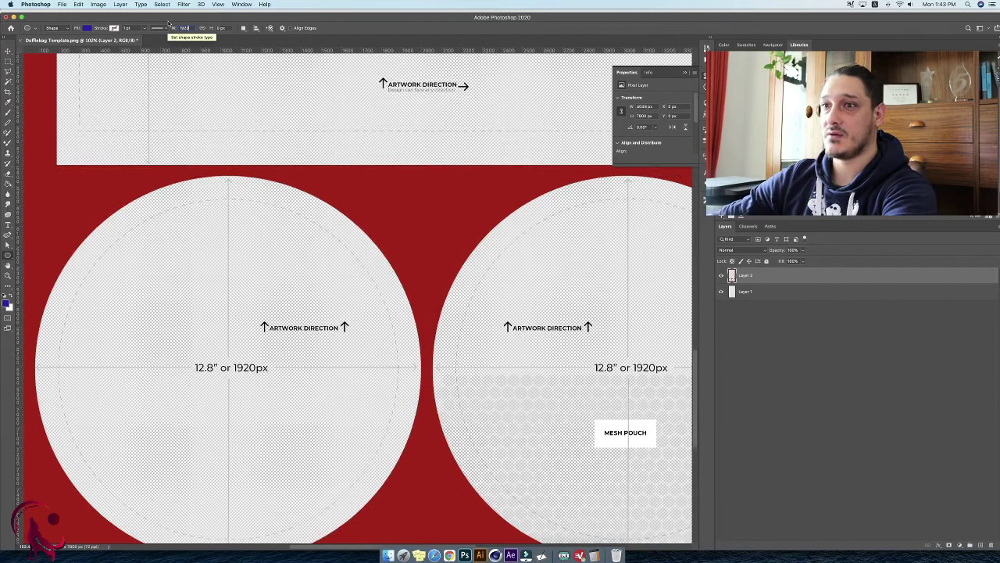
pyautogui.click(220, 29)
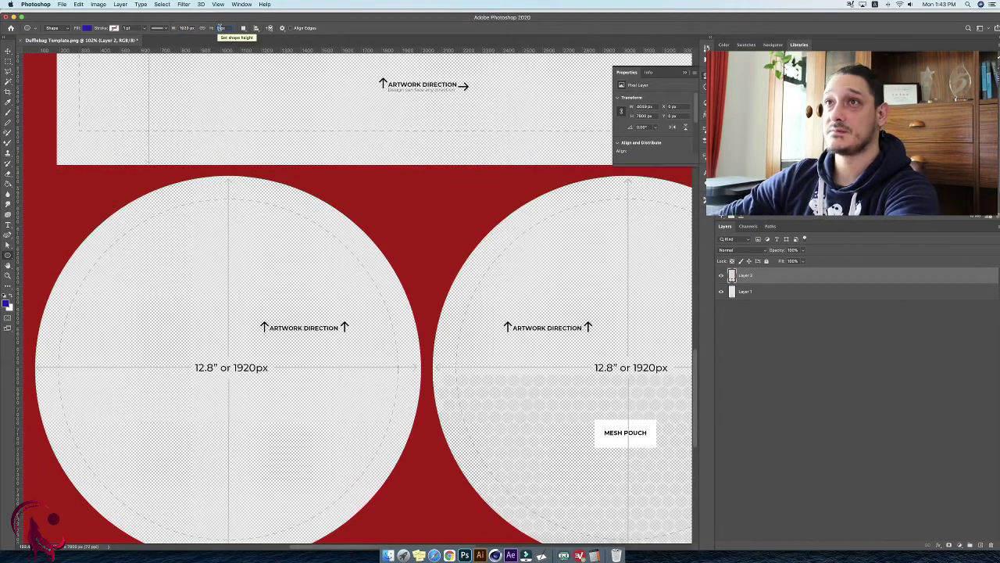
pyautogui.write('1920')
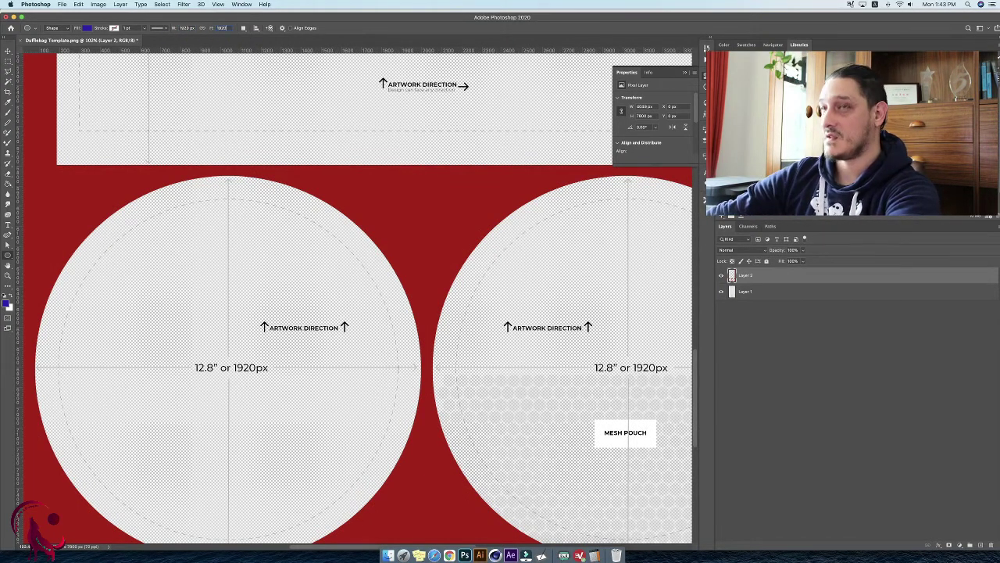
pyautogui.press('Return')
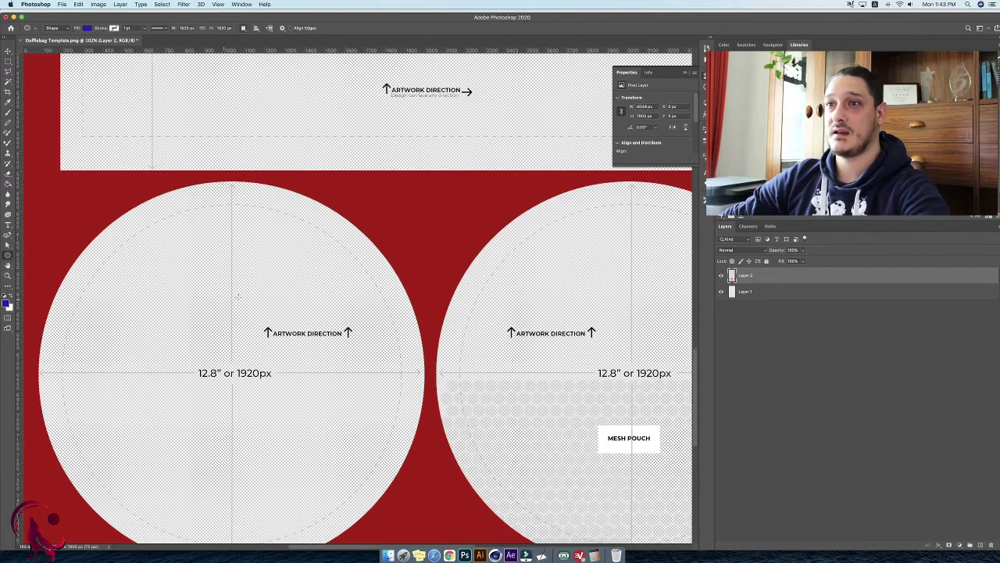
pyautogui.click(260, 336)
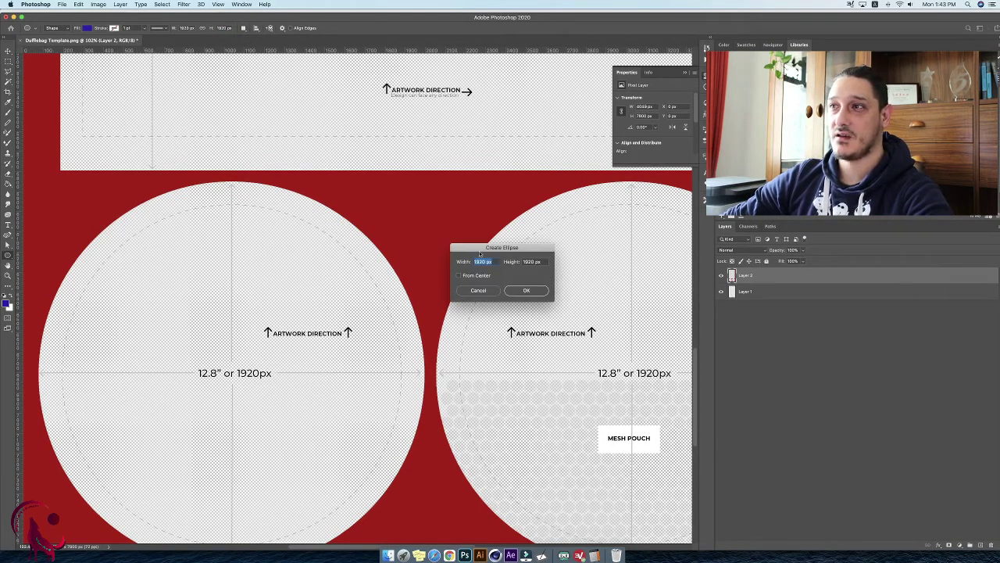
pyautogui.click(526, 291)
pyautogui.scroll(-3, 510, 361)
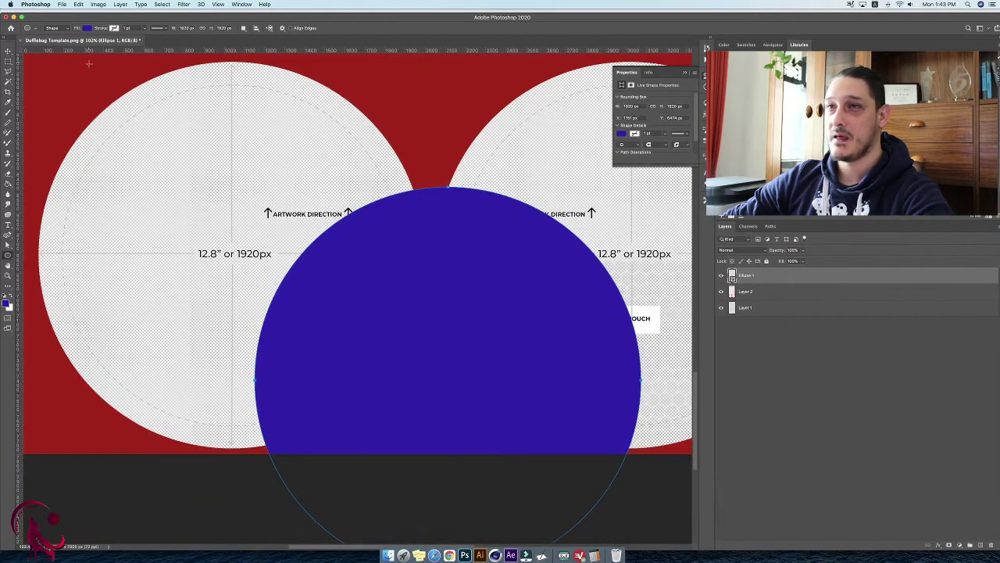
# Drag the blue circle onto the left panel and Magic Wand-select that circle on Layer 2.
pyautogui.click(8, 51)
pyautogui.moveTo(382, 301); pyautogui.dragTo(273, 181)
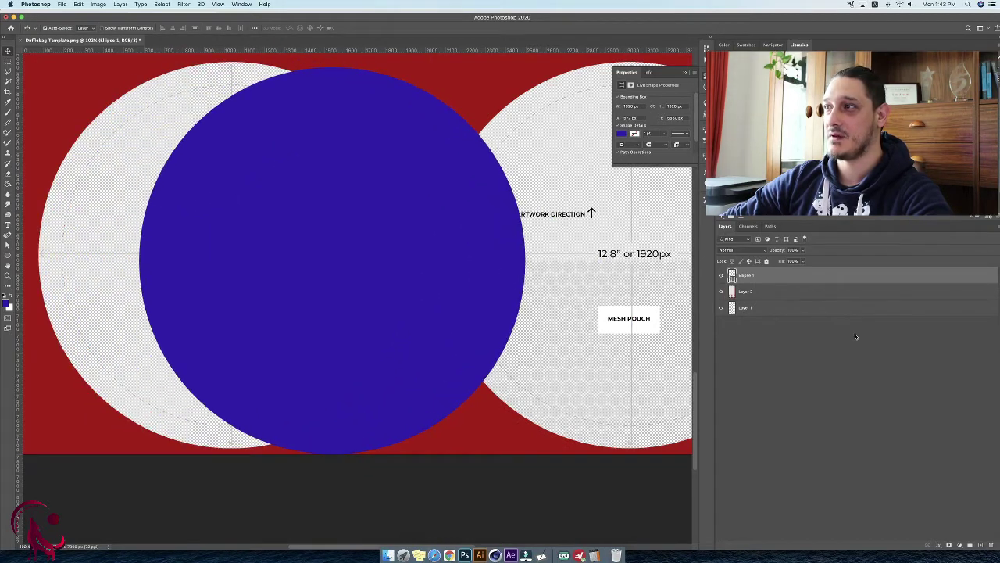
pyautogui.click(751, 292)
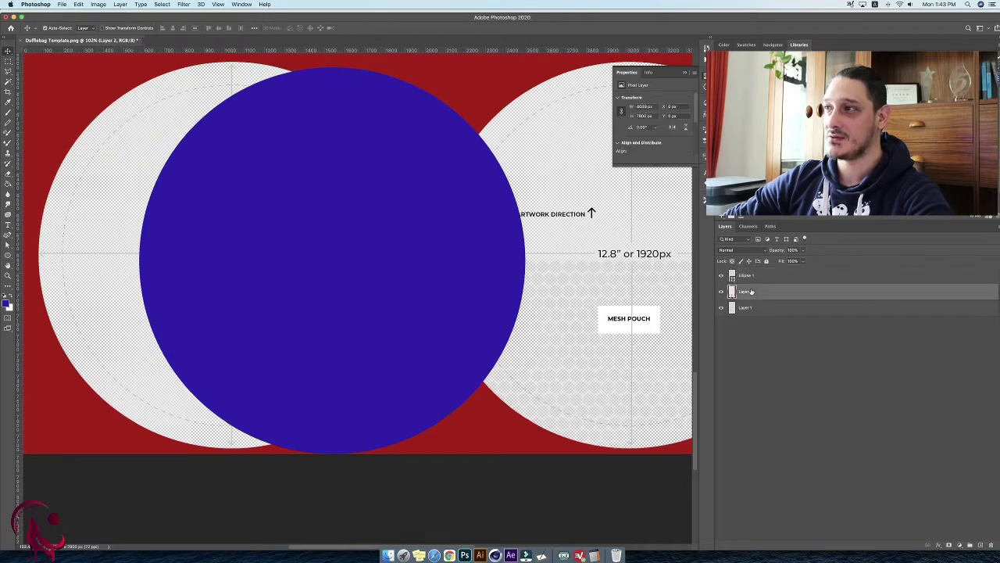
pyautogui.click(88, 168)
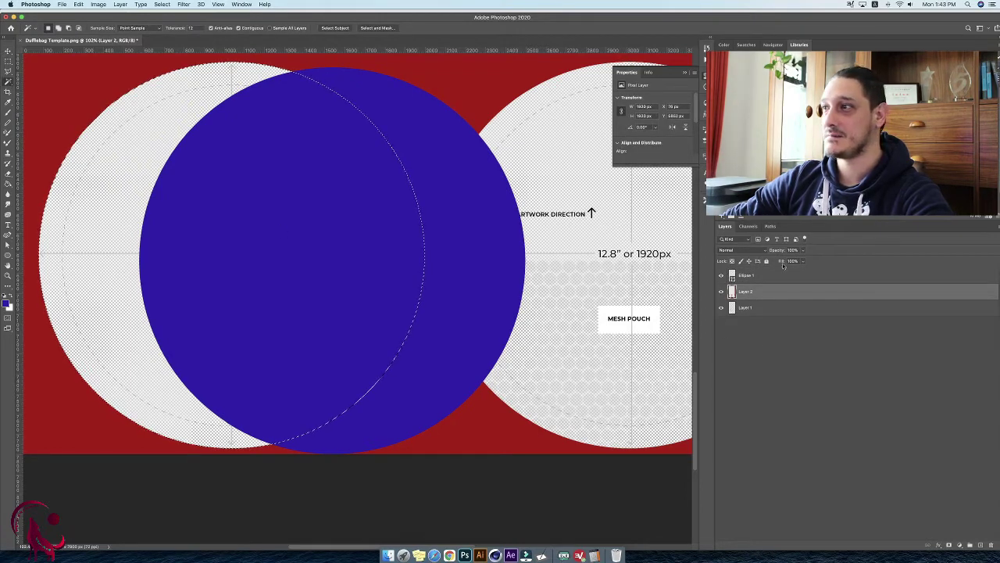
# Align Ellipse 1's vertical and horizontal centres to the left circle selection, then deselect.
pyautogui.click(748, 275)
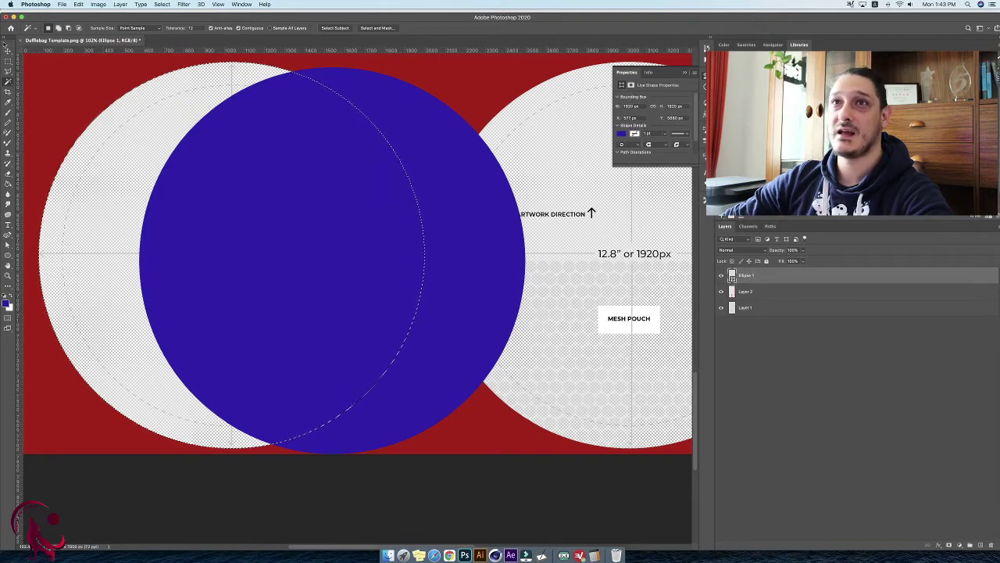
pyautogui.click(7, 51)
pyautogui.click(218, 28)
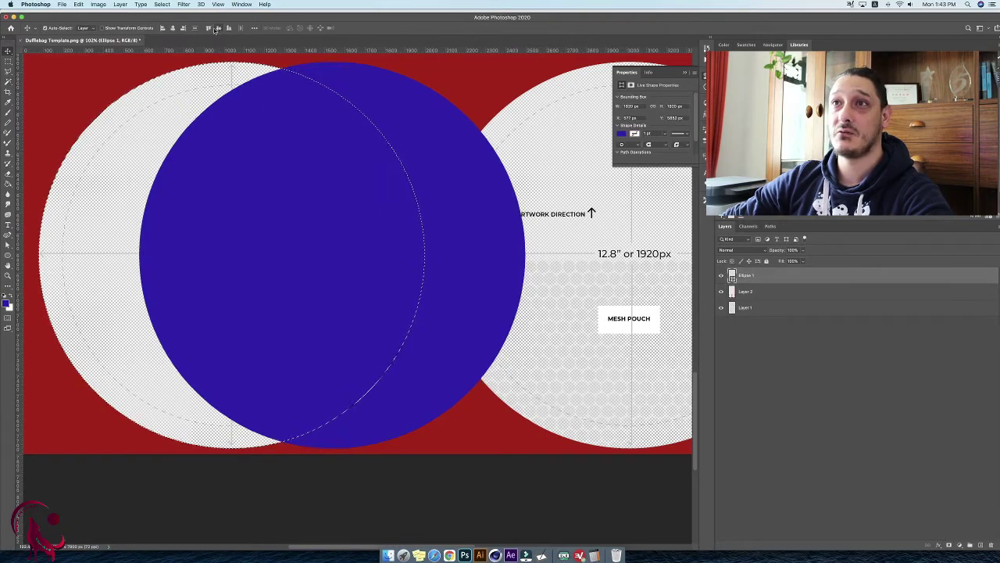
pyautogui.click(173, 28)
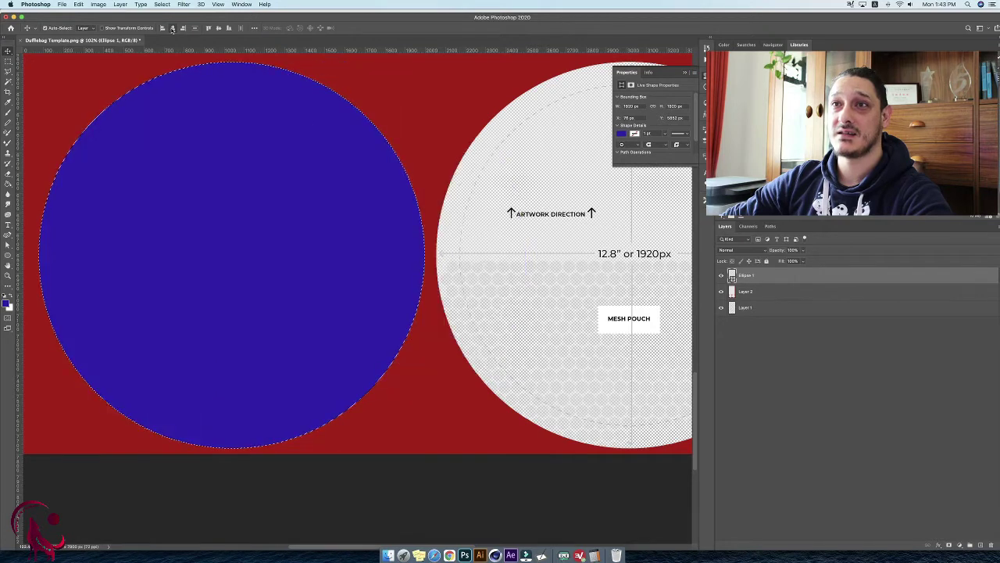
pyautogui.click(161, 4)
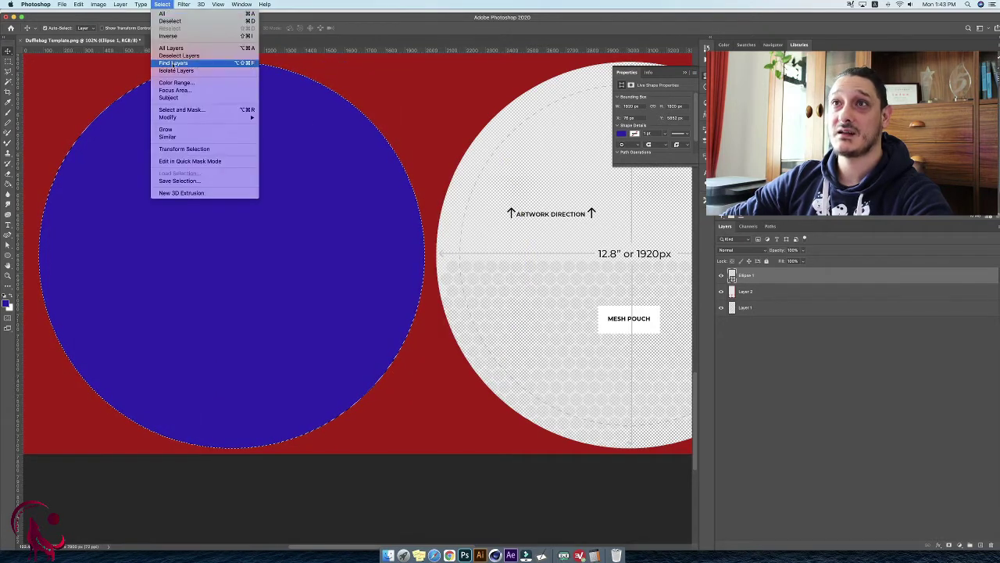
pyautogui.click(169, 21)
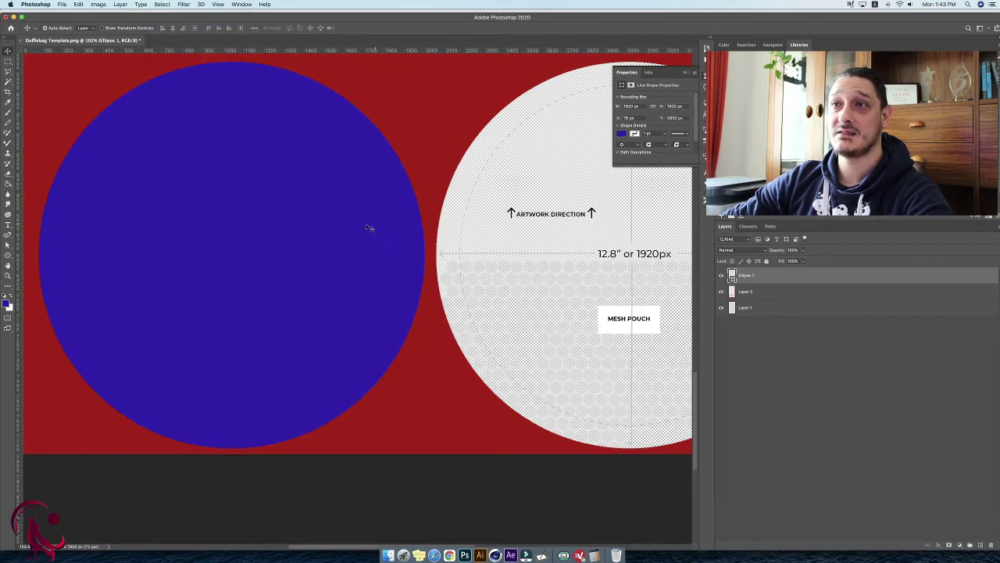
pyautogui.click(8, 277)
pyautogui.moveTo(264, 275); pyautogui.dragTo(201, 286)
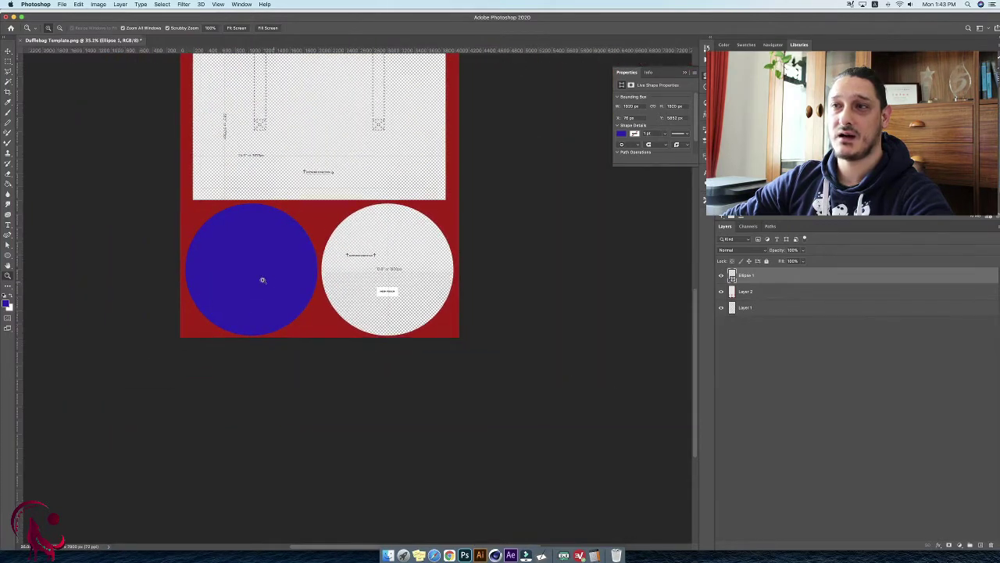
# Rename the Ellipse 1 layer to 'Circle left'.
pyautogui.moveTo(296, 281); pyautogui.dragTo(433, 304)
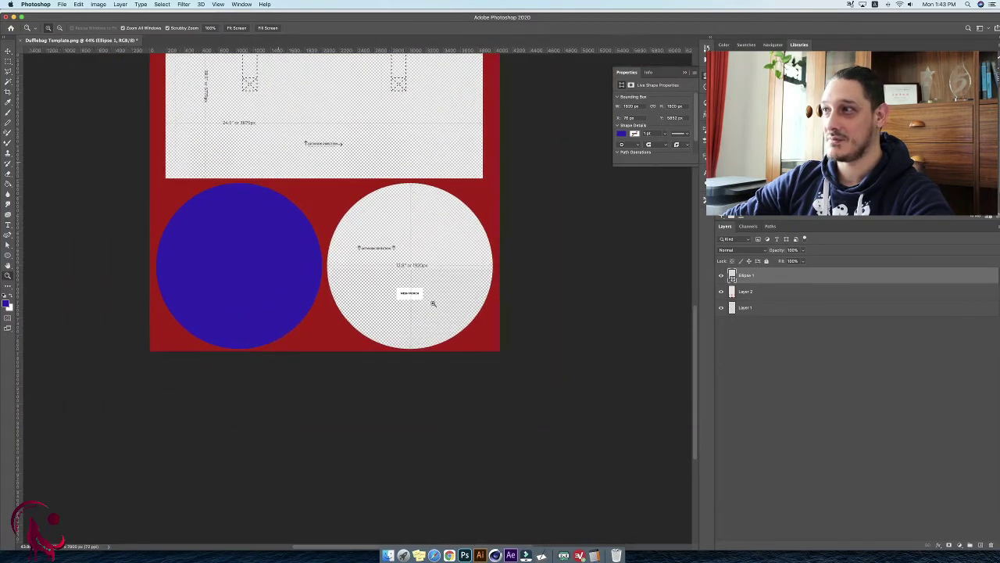
pyautogui.doubleClick(748, 276)
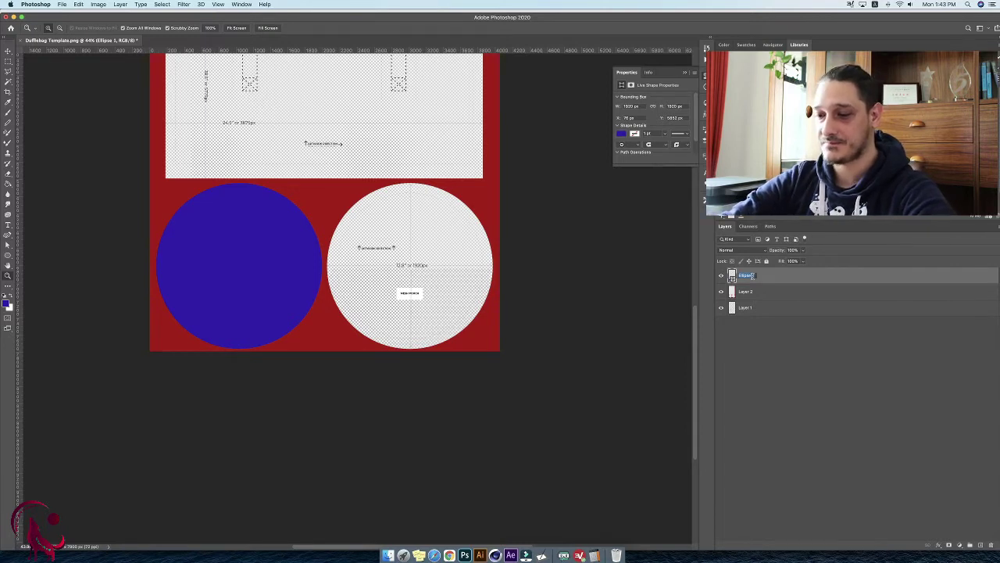
pyautogui.write('Circle')
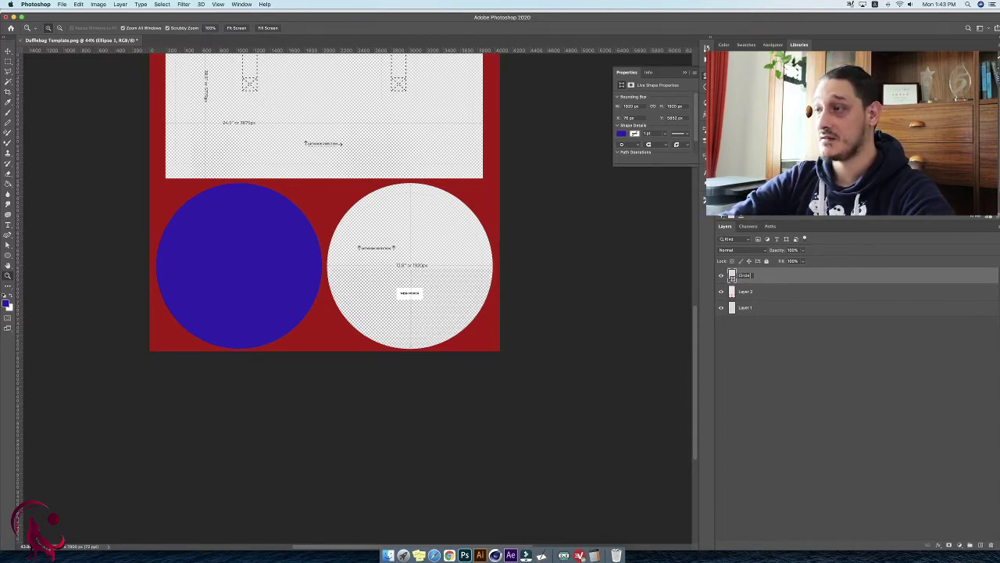
pyautogui.write(' left')
pyautogui.press('Return')
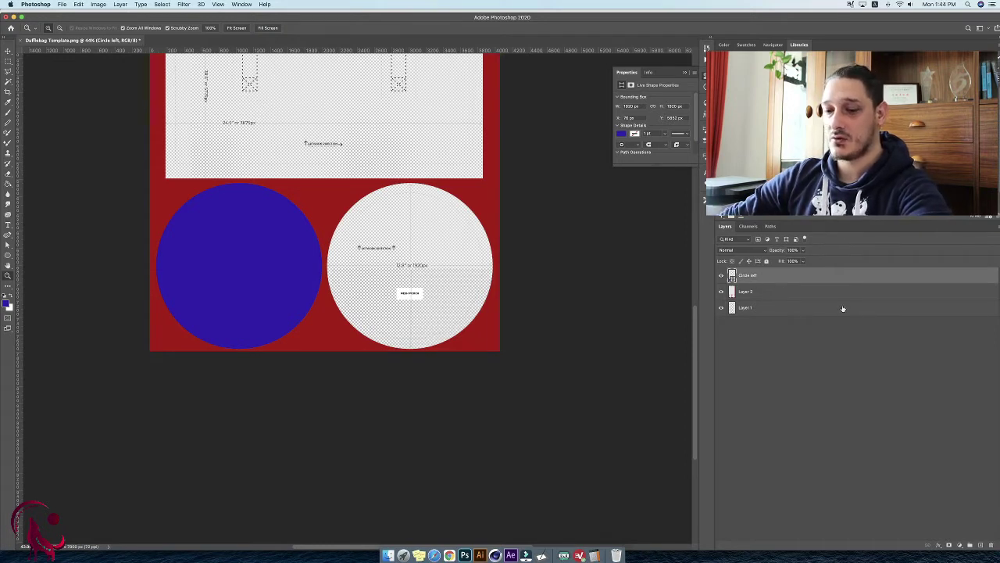
# Duplicate Circle left with Cmd+J and name the copy 'Circle right'.
pyautogui.press('super+j')
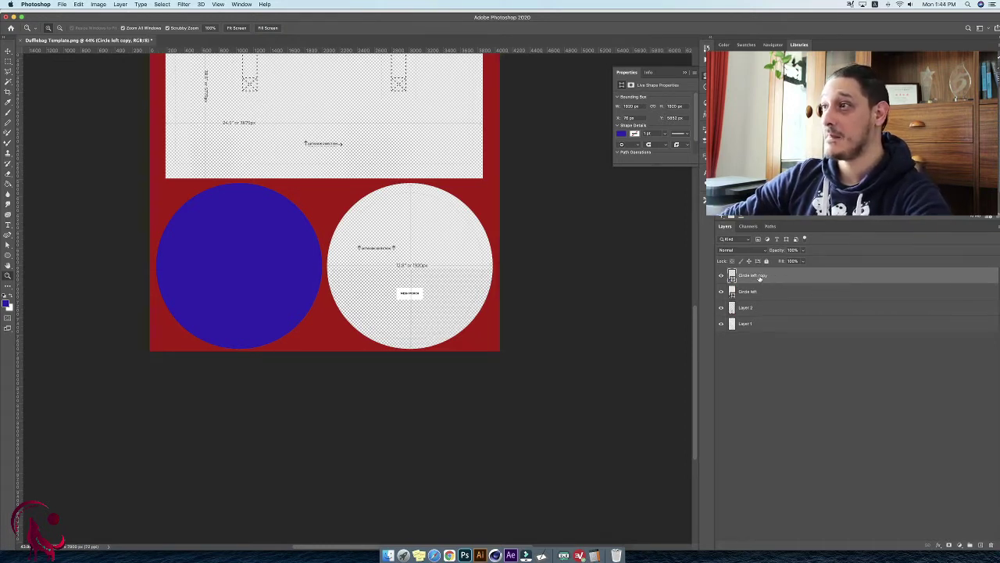
pyautogui.doubleClick(754, 276)
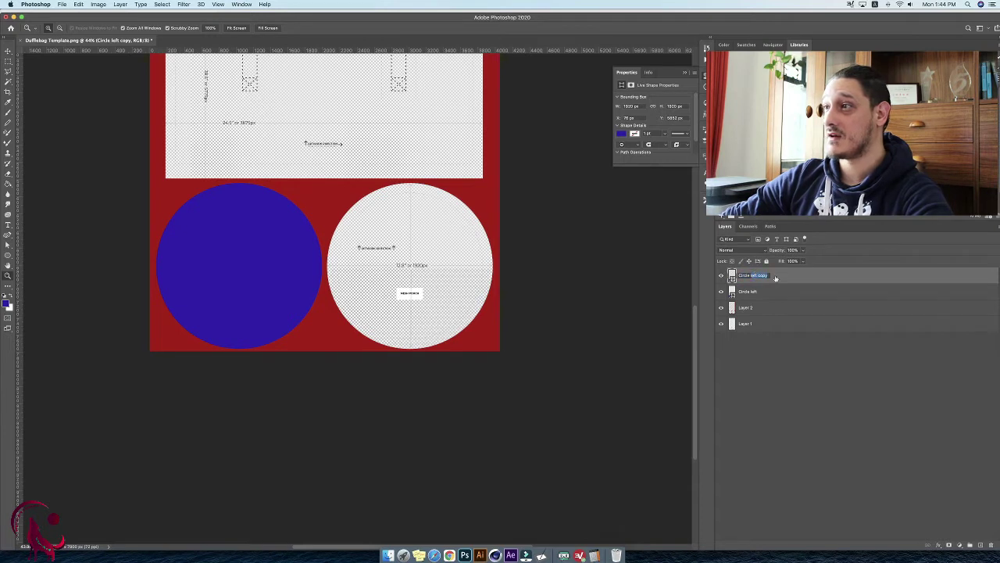
pyautogui.write('right')
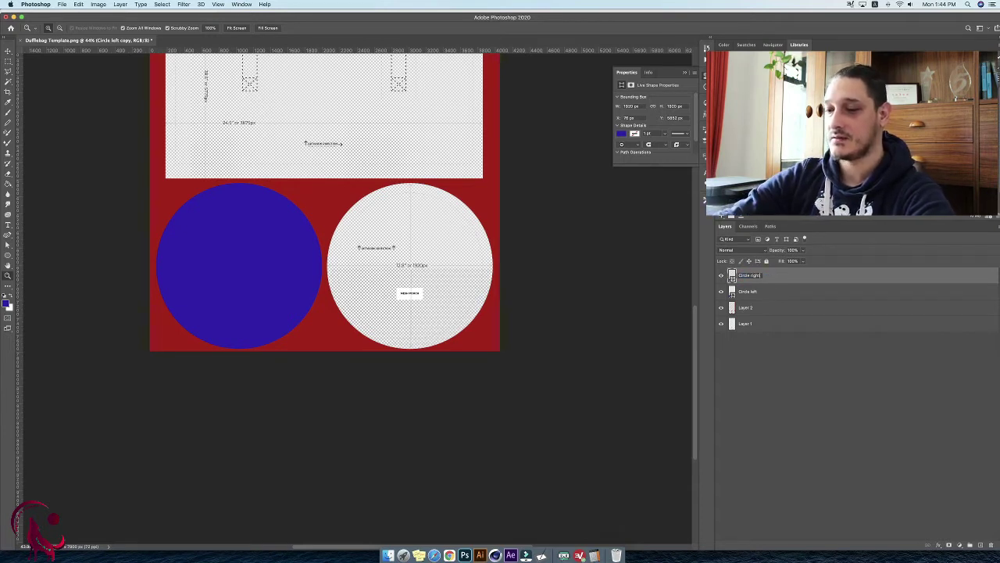
pyautogui.press('Return')
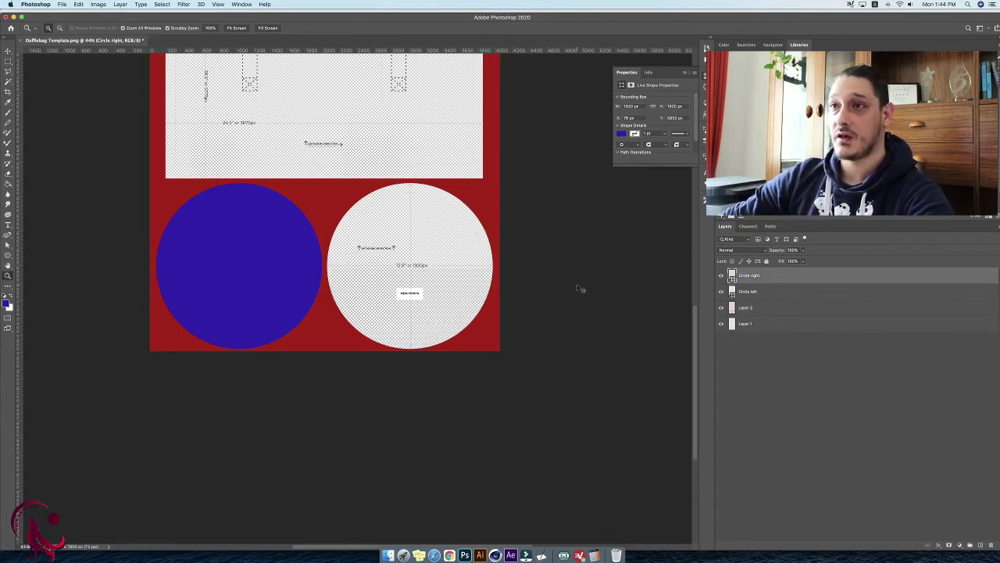
# Select the right circle panel on Layer 2, centre Circle right on it, and deselect.
pyautogui.click(746, 309)
pyautogui.click(10, 82)
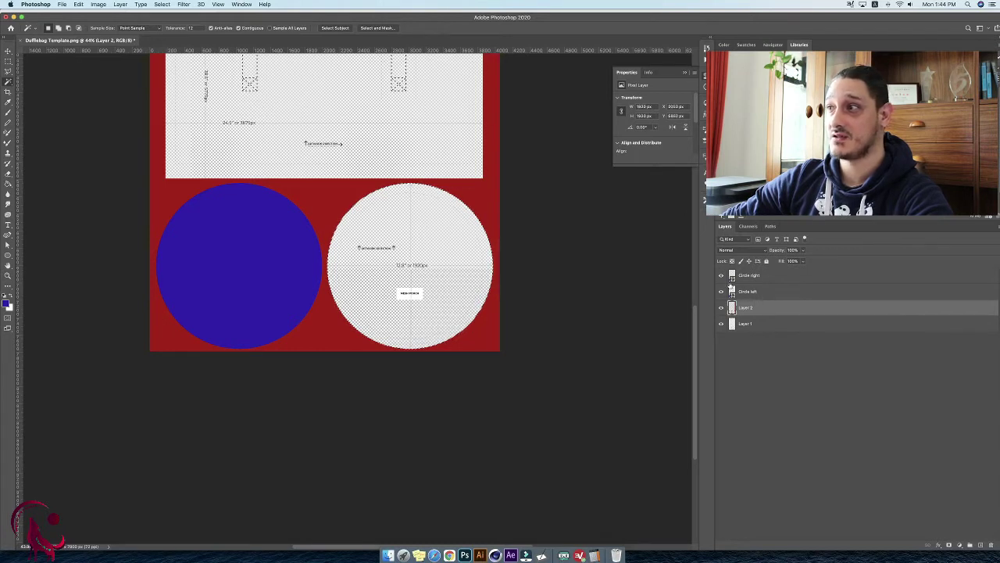
pyautogui.click(749, 275)
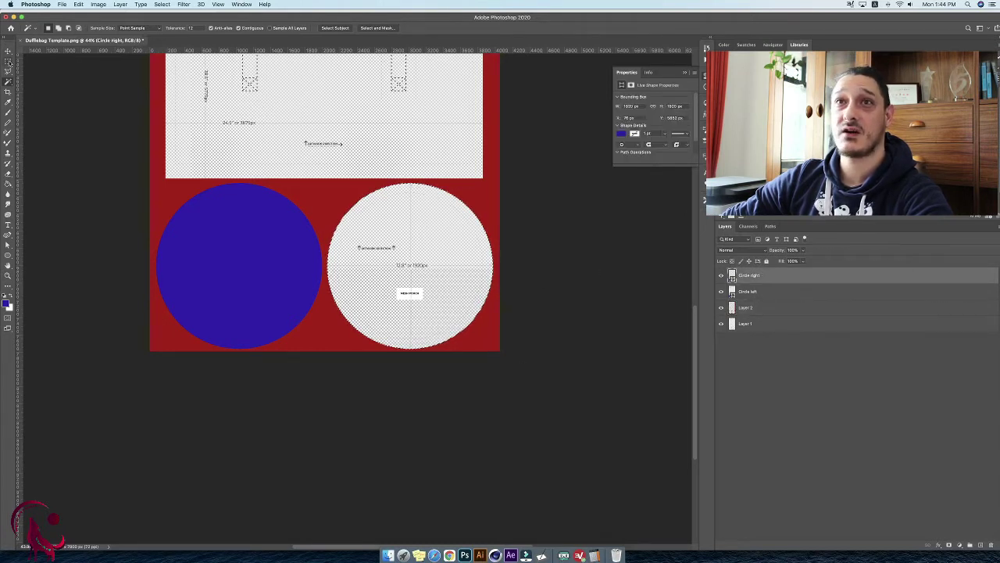
pyautogui.press('v')
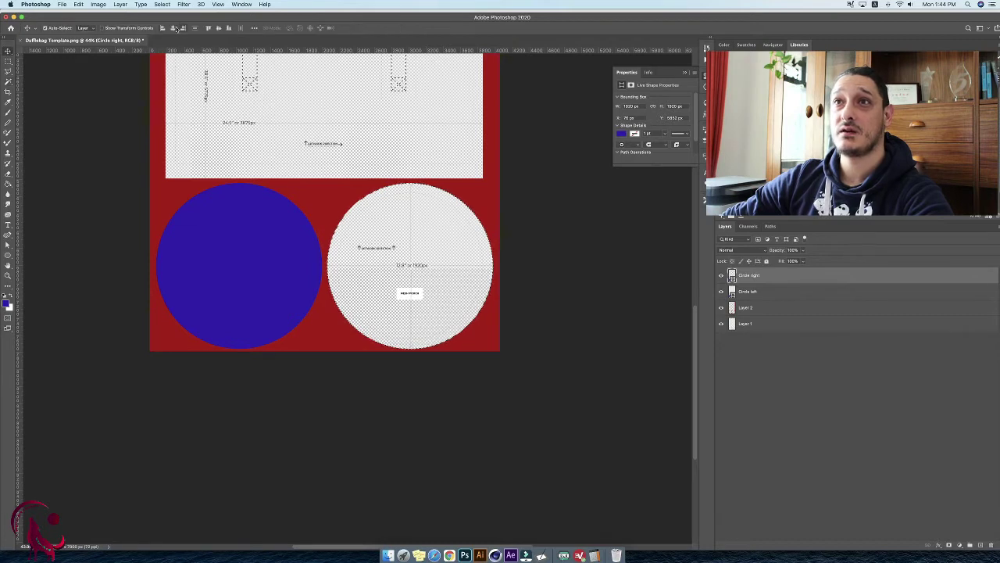
pyautogui.click(173, 28)
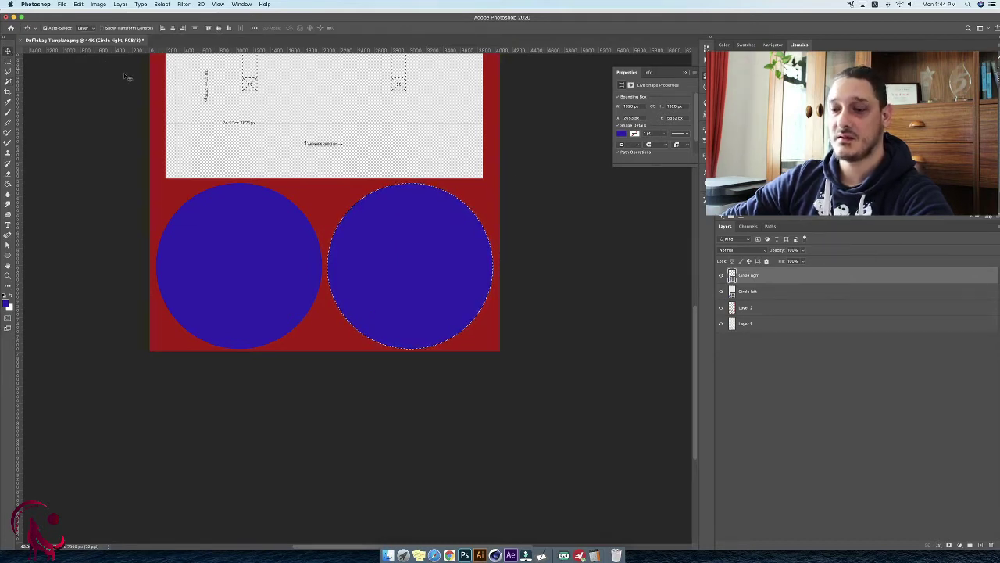
pyautogui.click(161, 4)
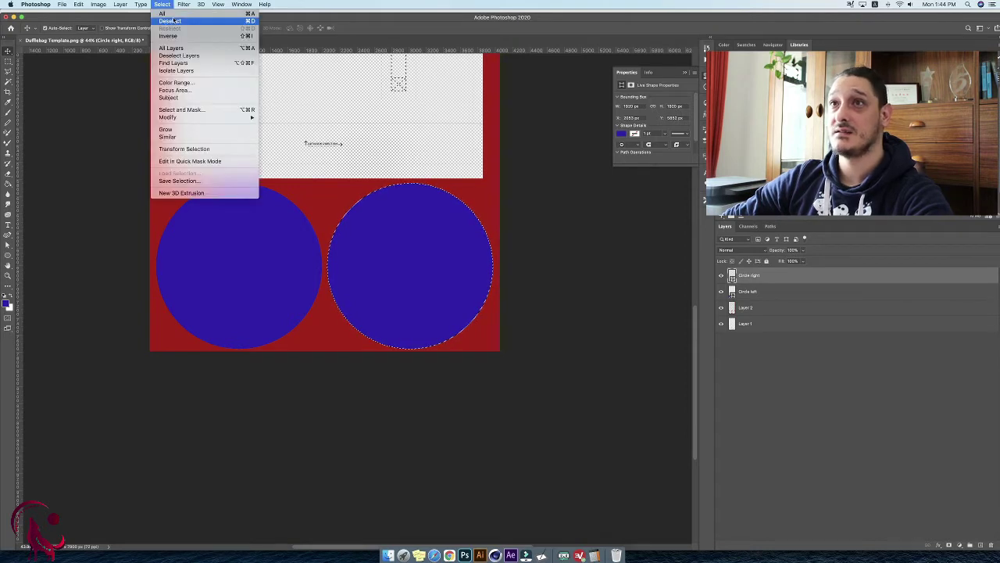
pyautogui.click(211, 29)
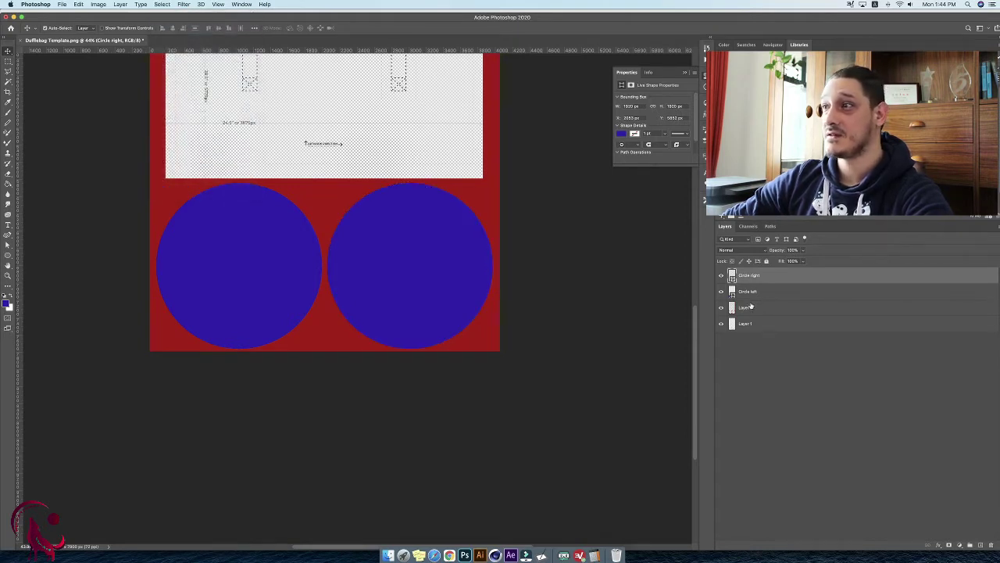
pyautogui.scroll(3, 68, 191)
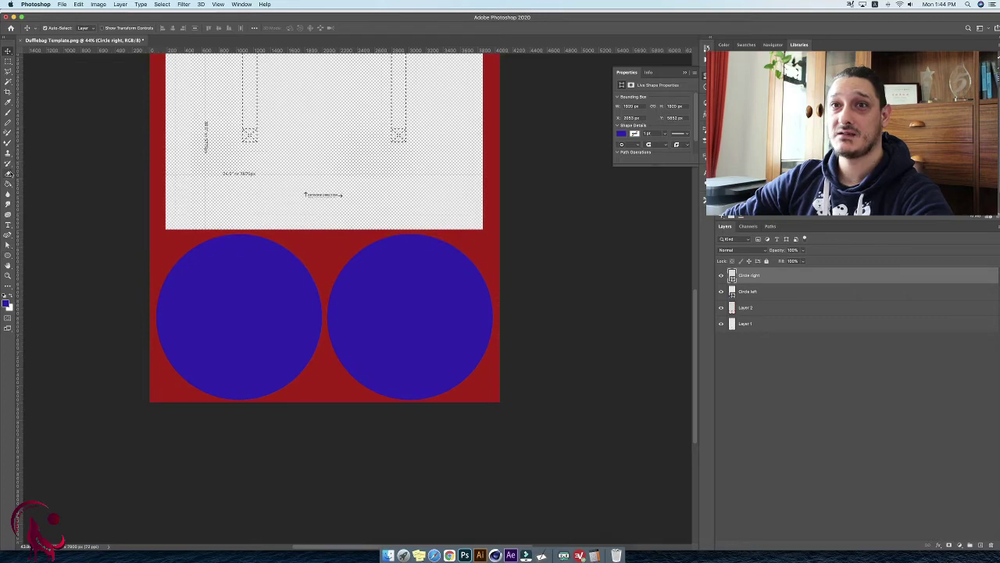
pyautogui.scroll(15, 208, 248)
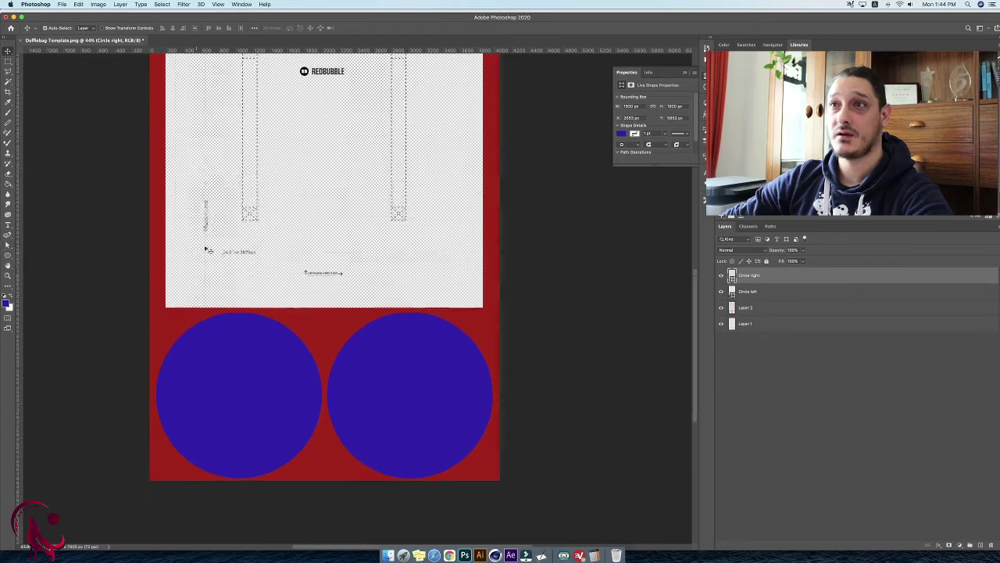
pyautogui.scroll(3, 207, 249)
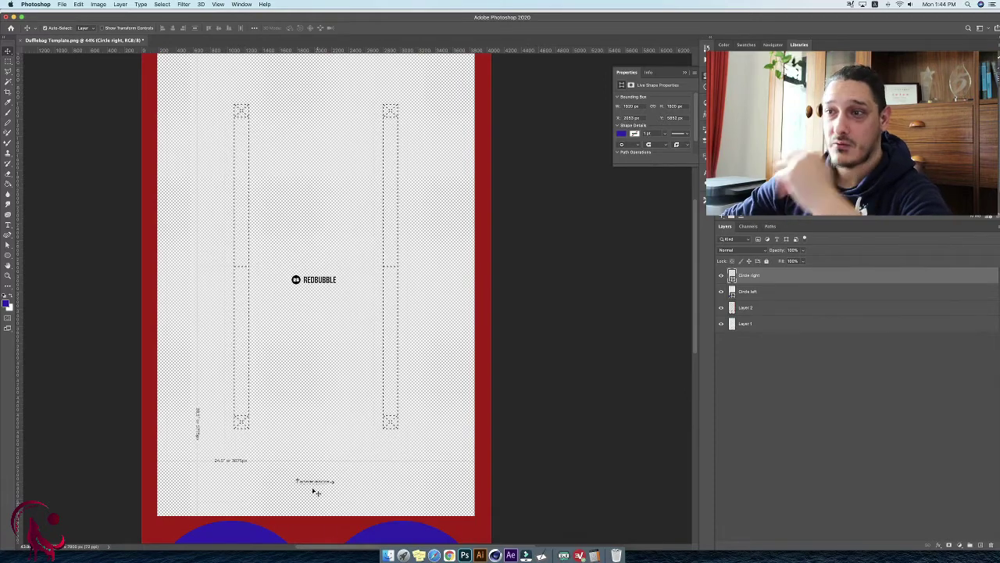
pyautogui.click(8, 275)
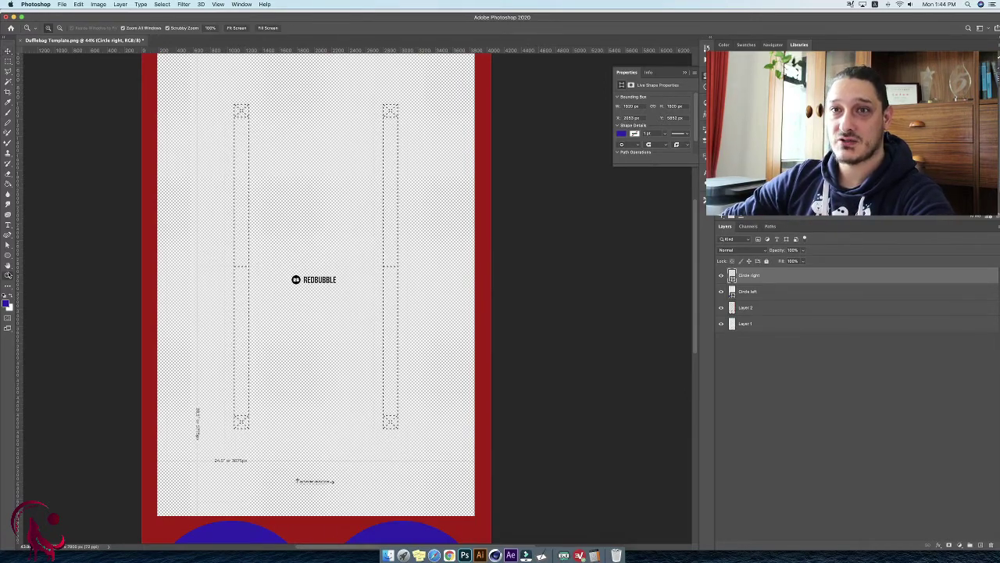
pyautogui.moveTo(266, 471); pyautogui.dragTo(290, 476)
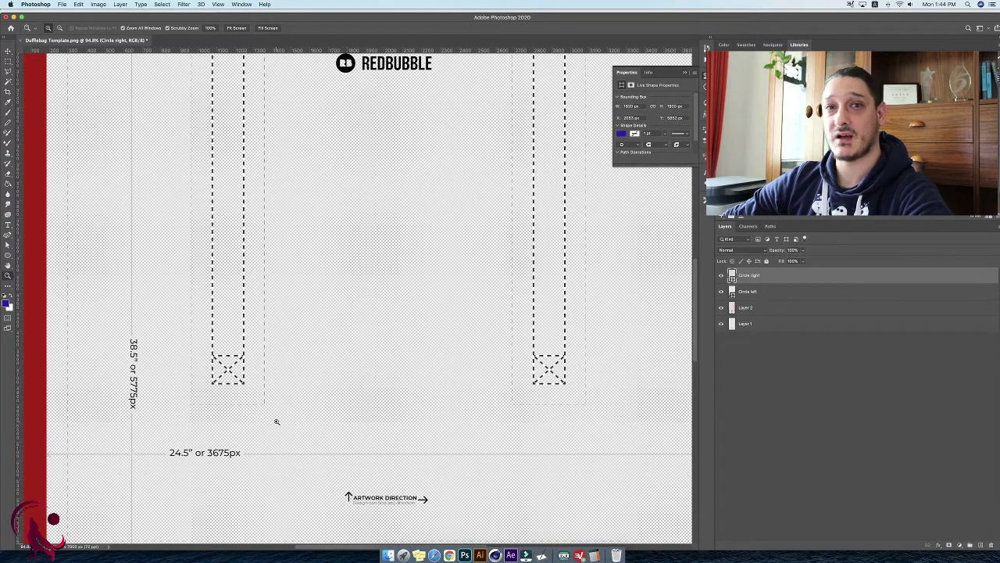
pyautogui.scroll(5, 276, 422)
pyautogui.scroll(-6, 286, 413)
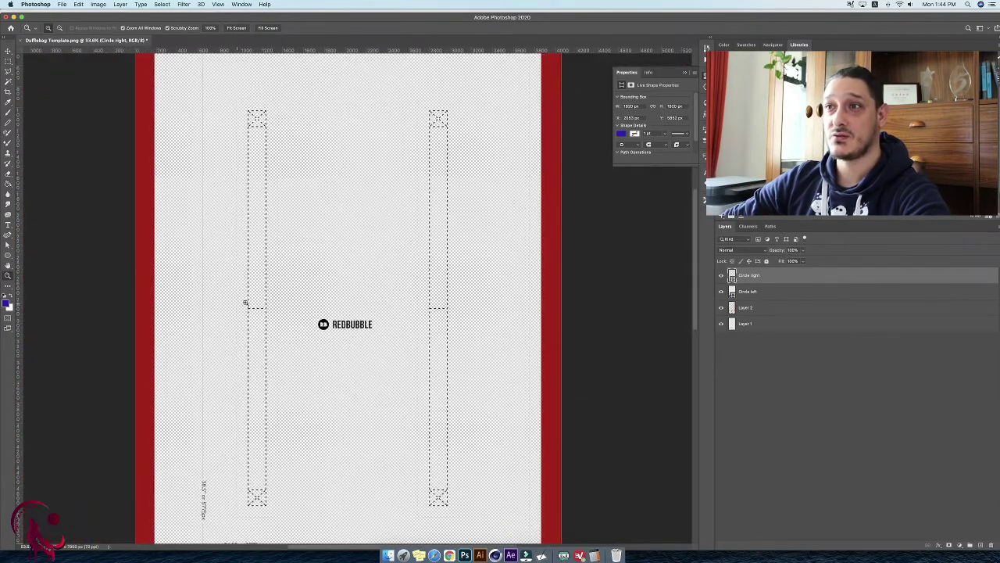
pyautogui.scroll(-6, 406, 319)
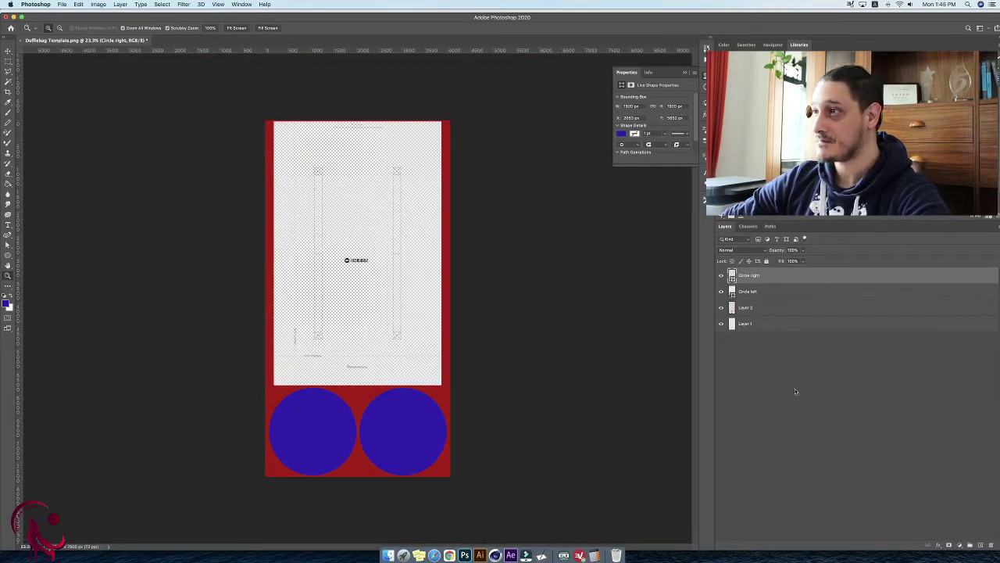
# Add a new Layer 3, choose the Rectangle tool and enter a 3675 px width.
pyautogui.click(982, 546)
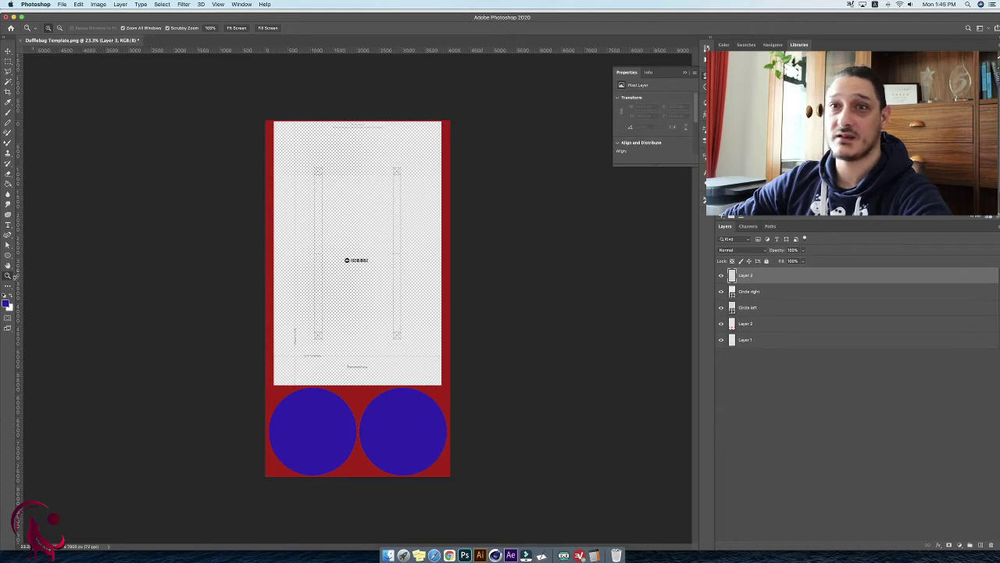
pyautogui.click(8, 256)
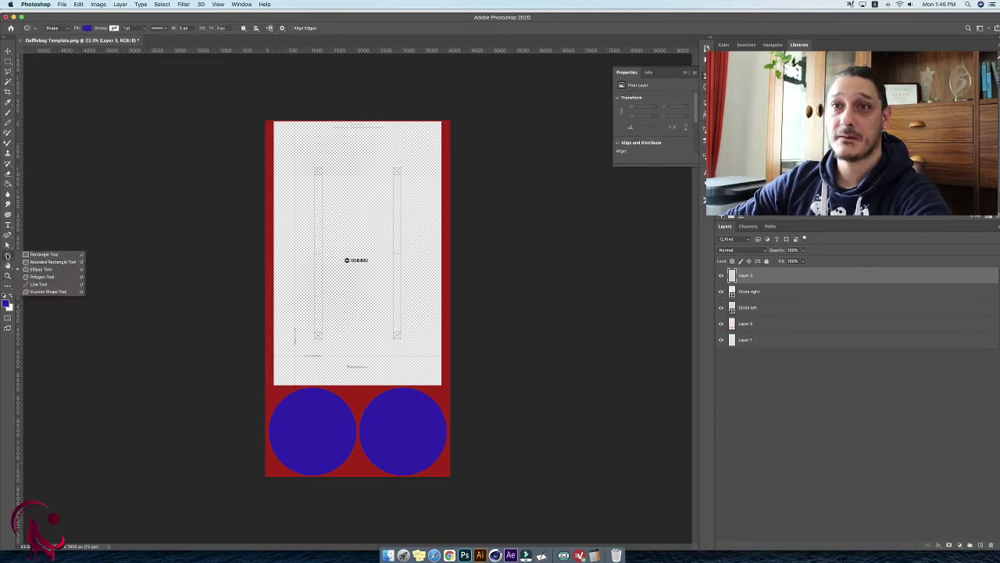
pyautogui.click(44, 256)
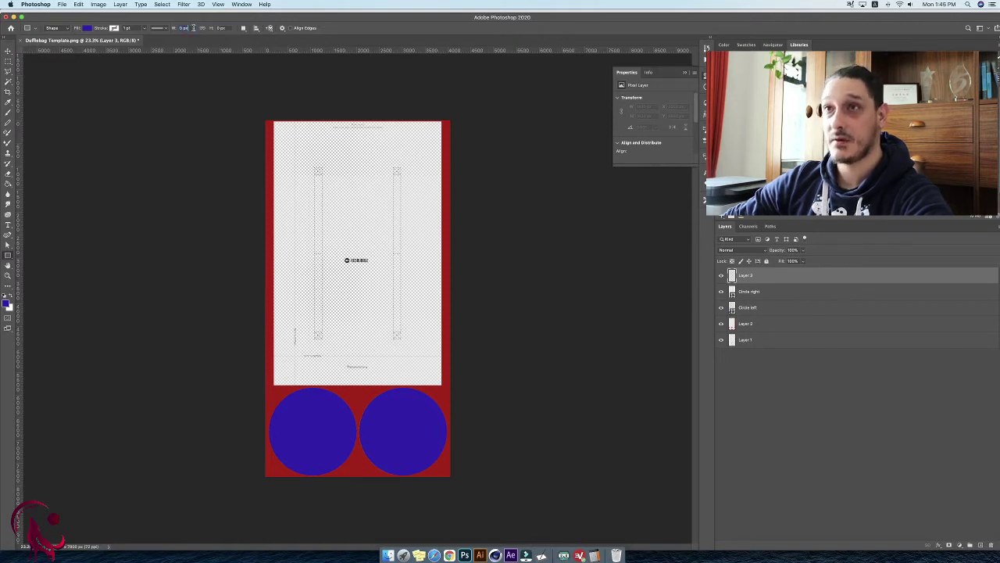
pyautogui.write('3675')
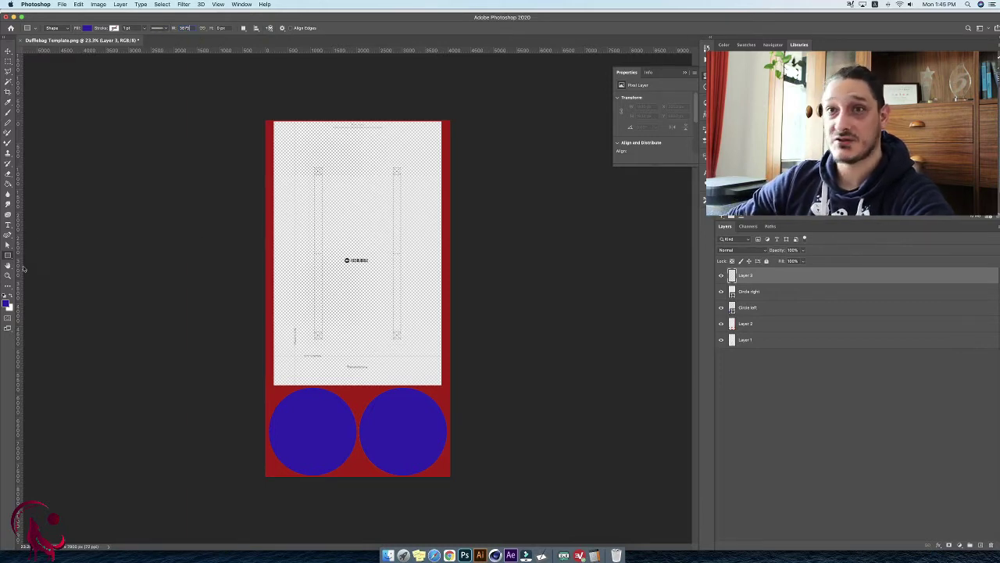
pyautogui.click(7, 275)
pyautogui.moveTo(255, 311); pyautogui.dragTo(311, 320)
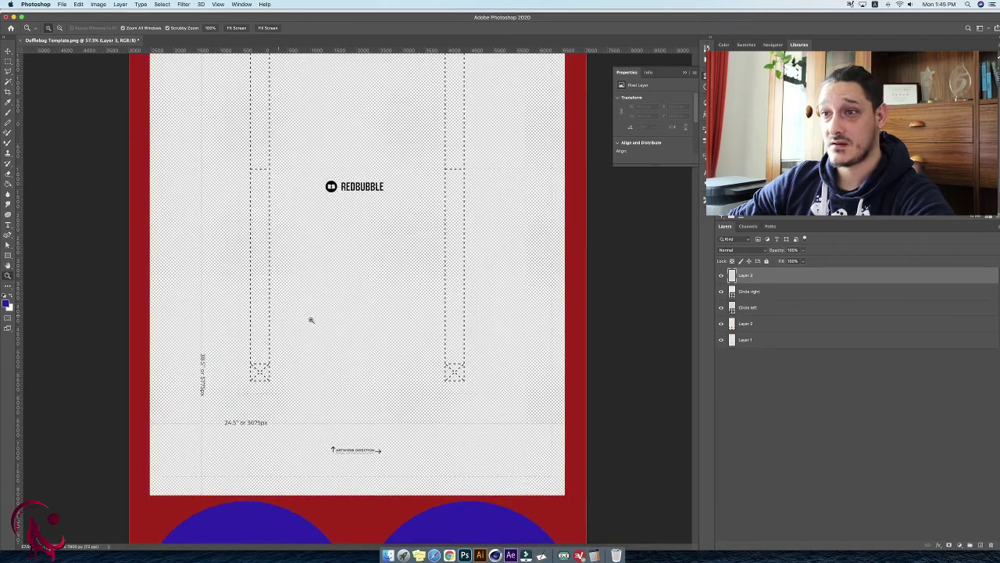
pyautogui.click(8, 256)
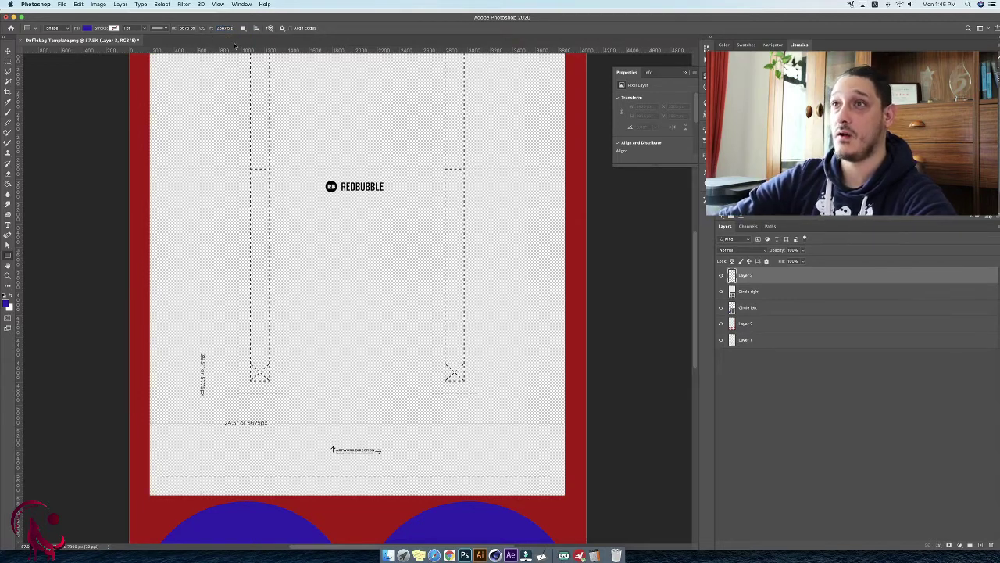
# Create a 3676 px rectangle and magic-wand select the template's upper panel on Layer 2.
pyautogui.click(490, 260)
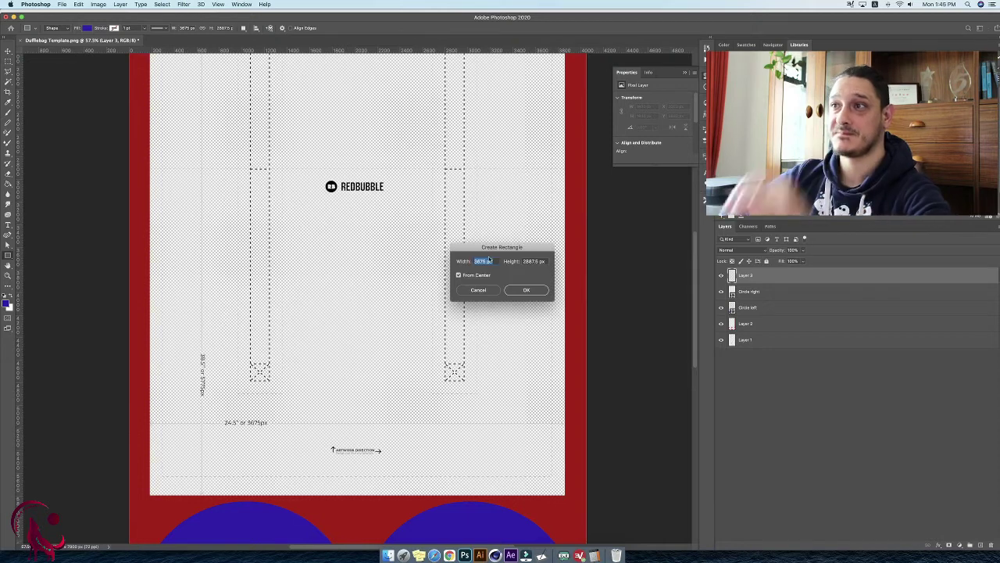
pyautogui.click(520, 290)
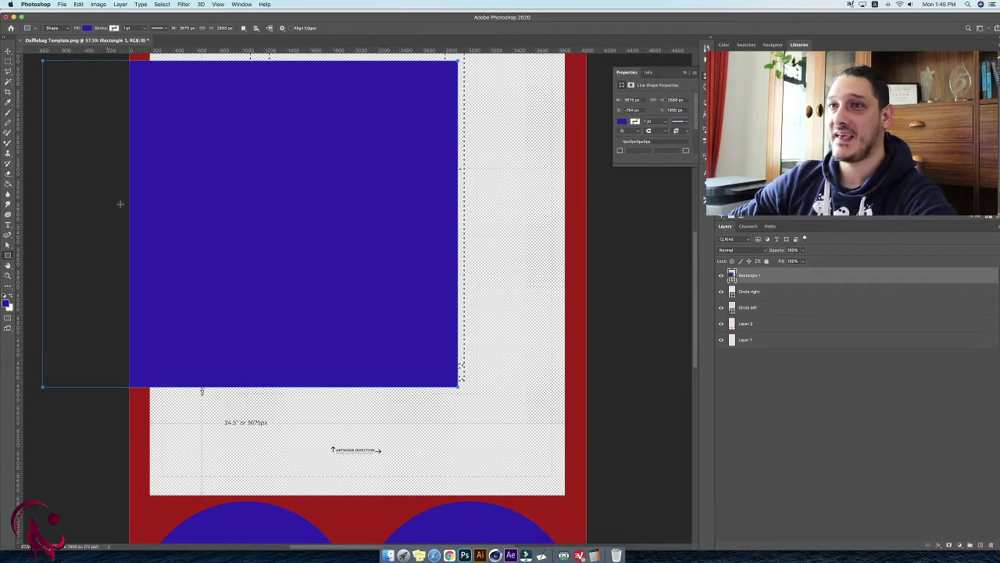
pyautogui.click(753, 324)
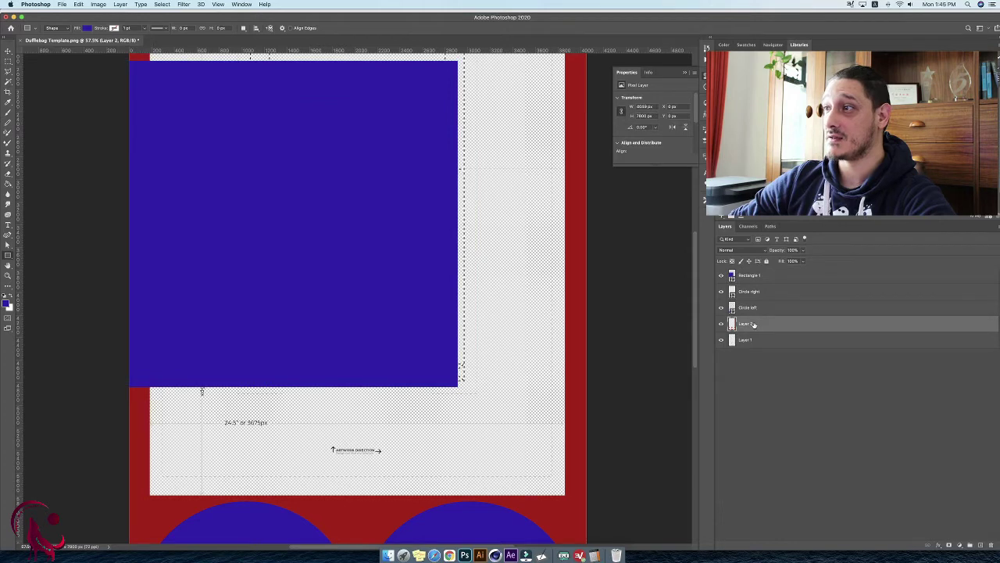
pyautogui.click(9, 83)
pyautogui.click(505, 374)
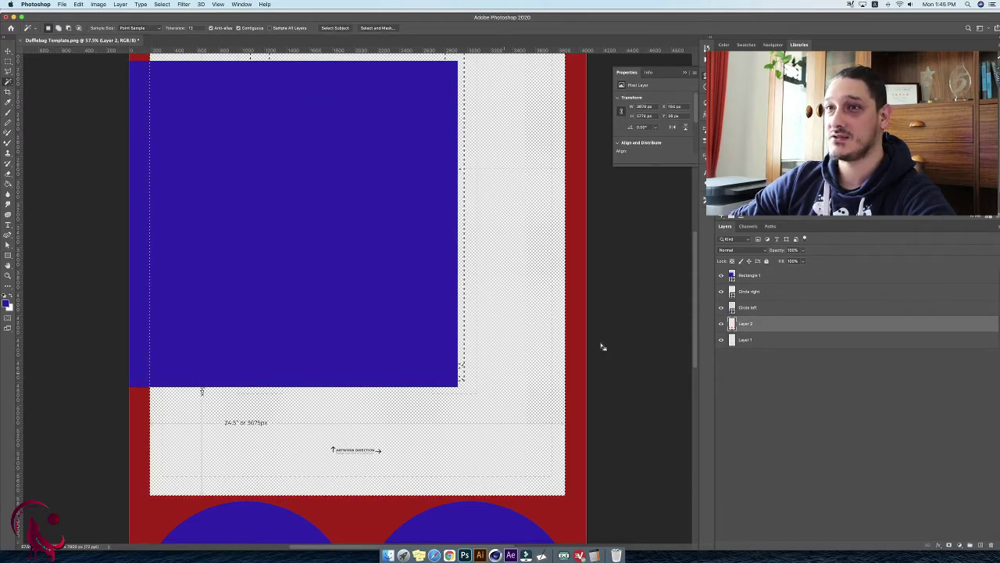
# Align Rectangle 1 to the left and bottom edges of the selected panel.
pyautogui.click(755, 278)
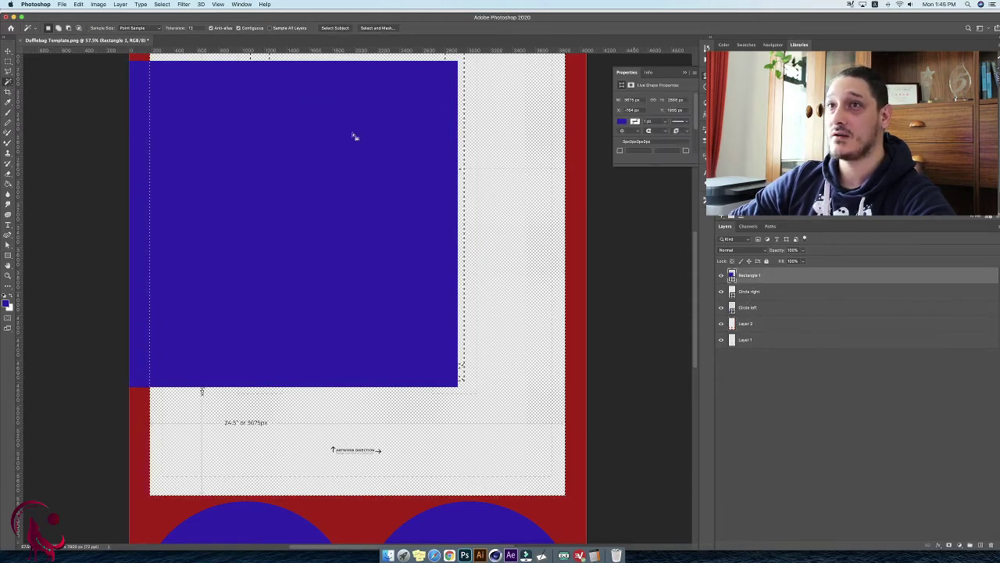
pyautogui.press('v')
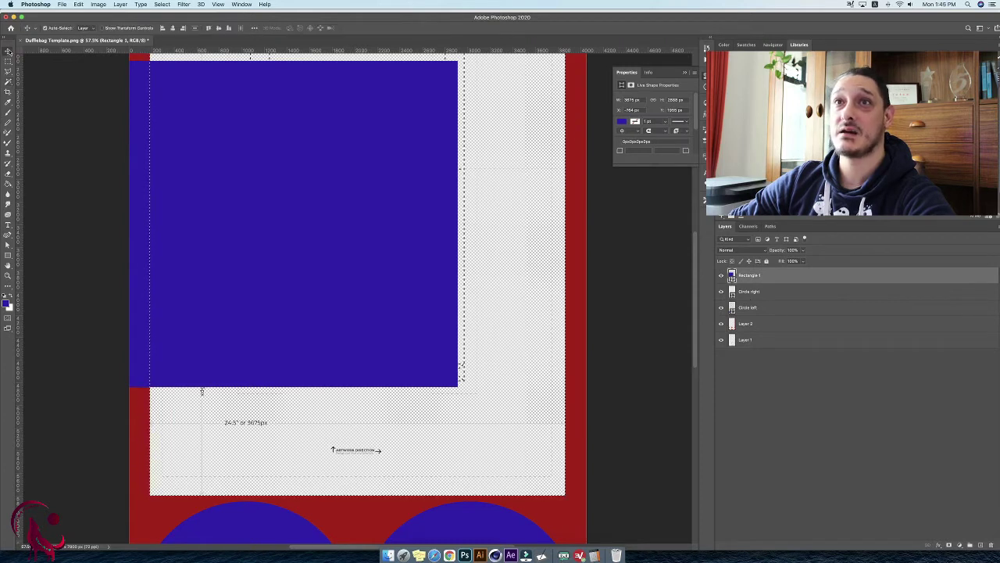
pyautogui.click(173, 28)
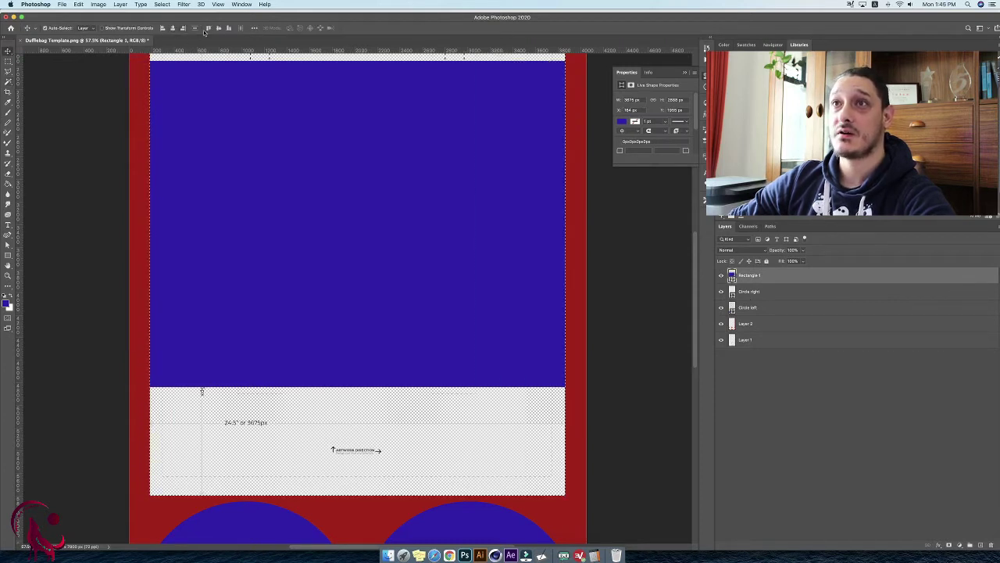
pyautogui.click(218, 28)
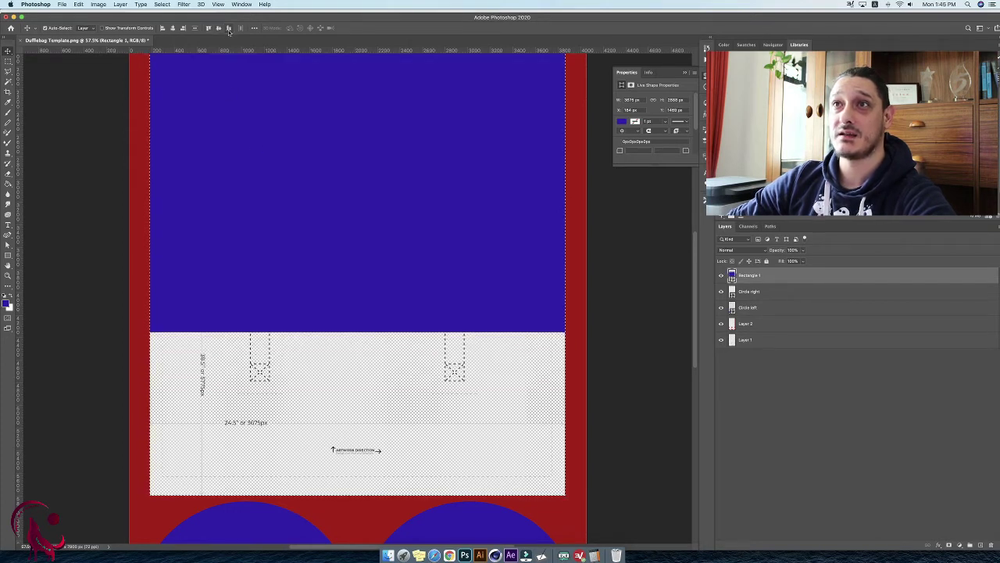
pyautogui.click(229, 29)
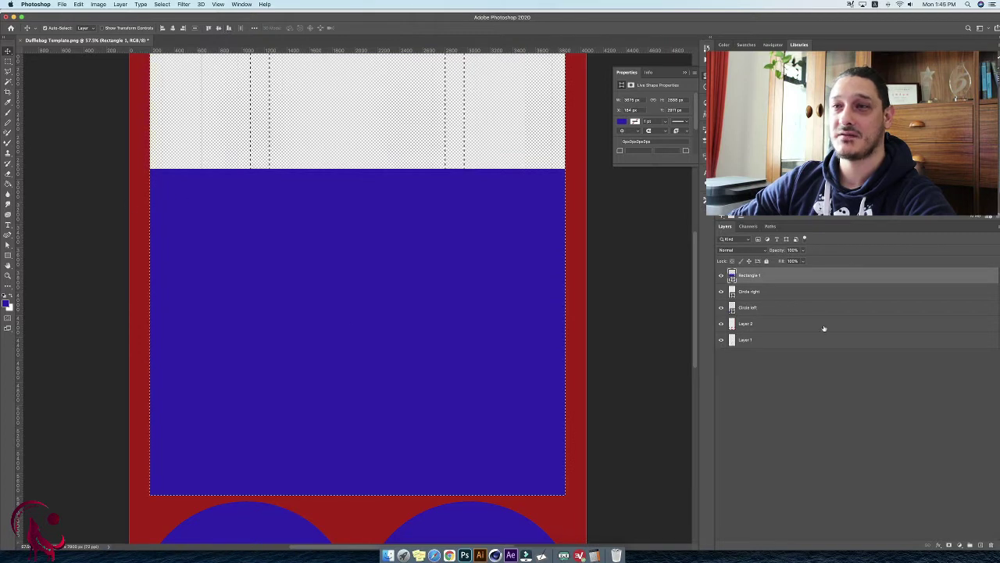
pyautogui.click(162, 4)
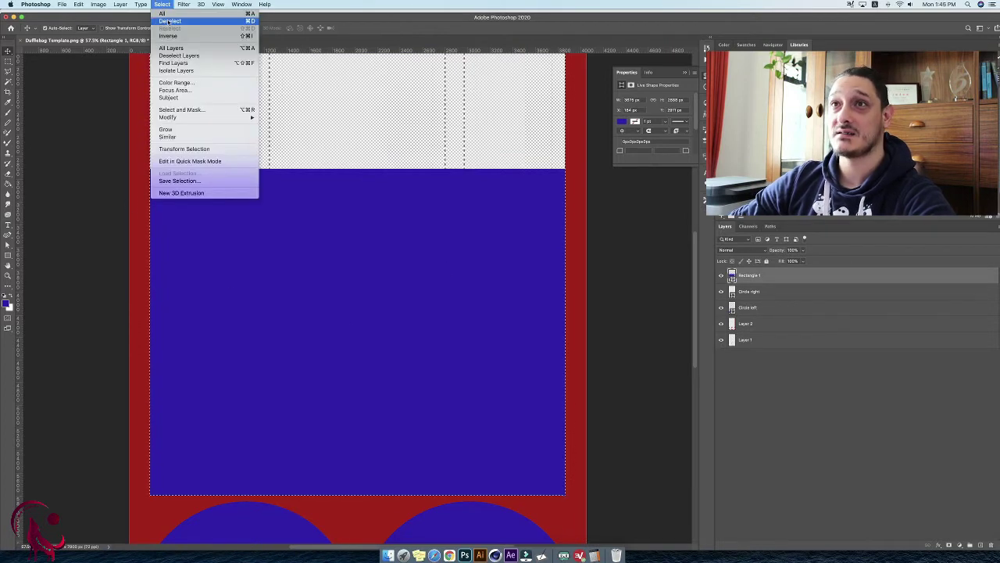
# Clear the selection and rename the rectangle layer to Rec Low.
pyautogui.click(170, 21)
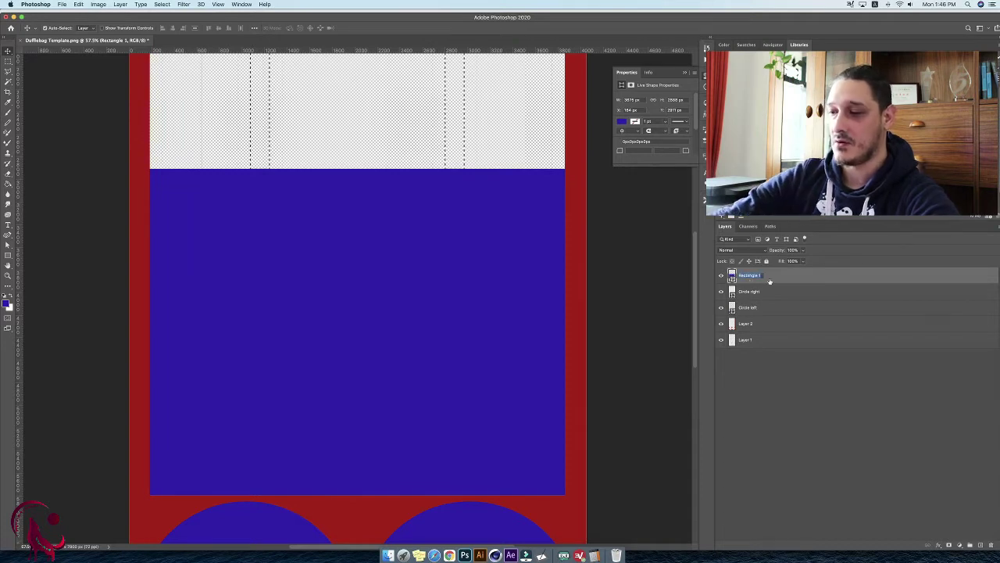
pyautogui.write('c Low')
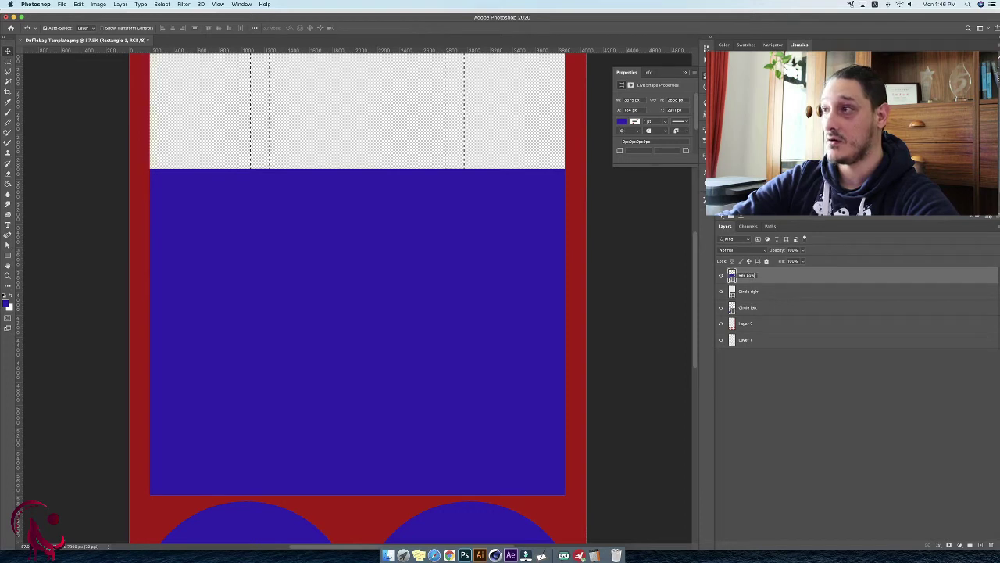
pyautogui.press('Return')
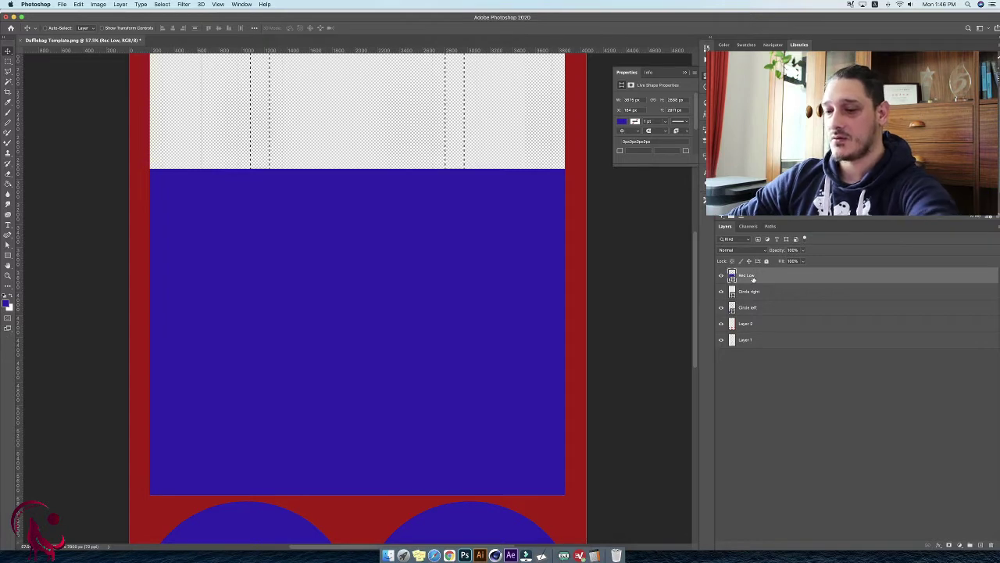
# Duplicate the Rec Low layer and name the copy Rec top.
pyautogui.press('super+j')
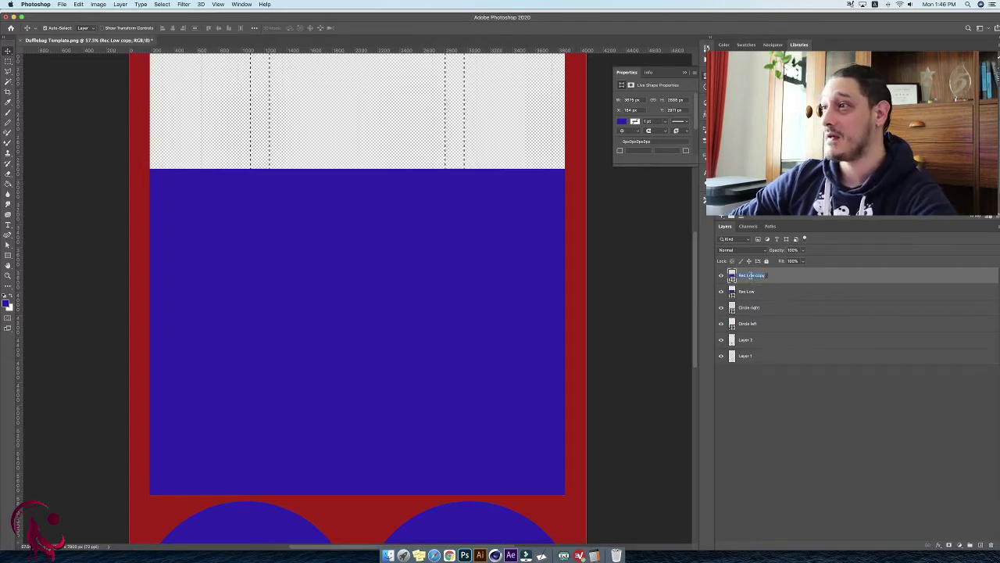
pyautogui.doubleClick(751, 276)
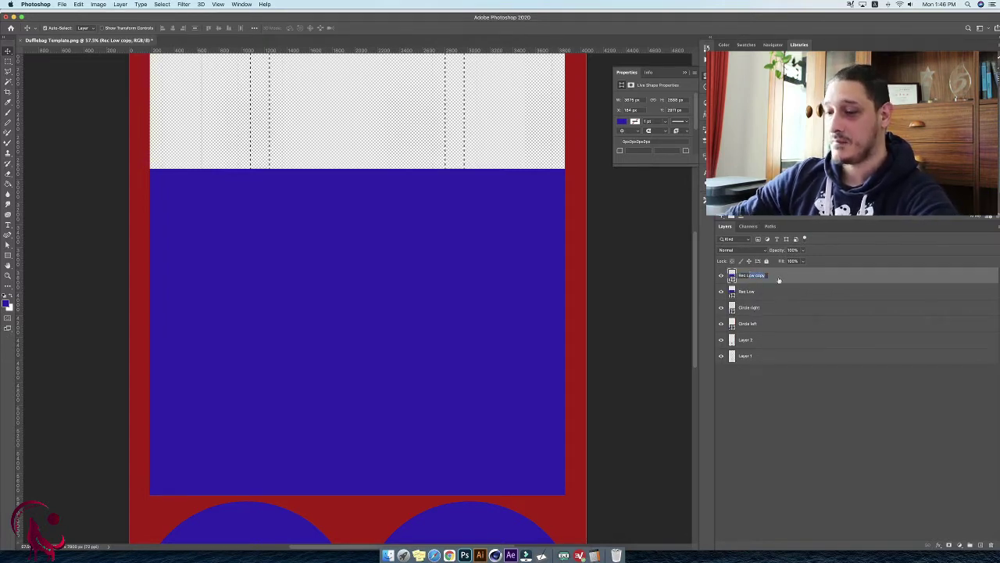
pyautogui.write('Rec L')
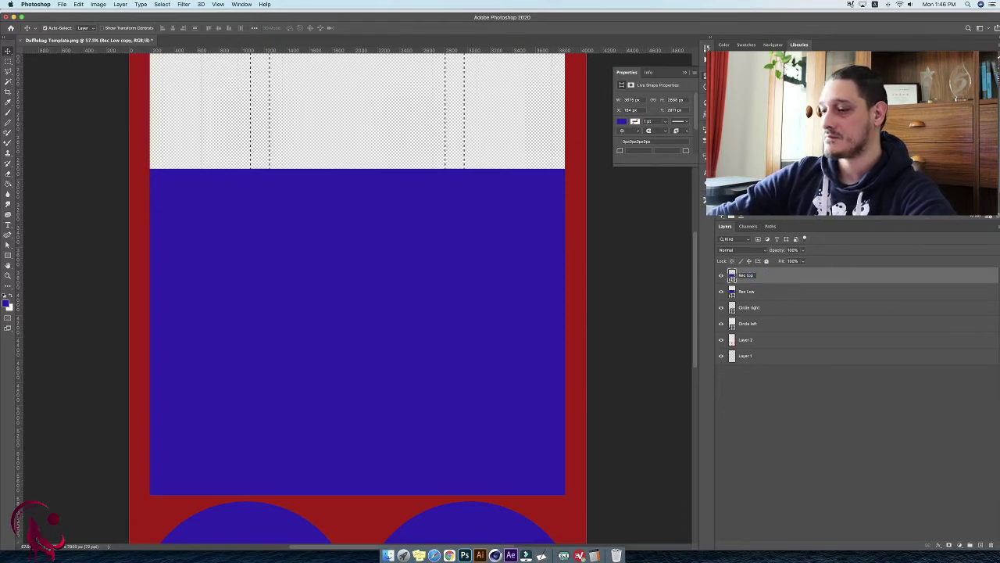
pyautogui.press('Return')
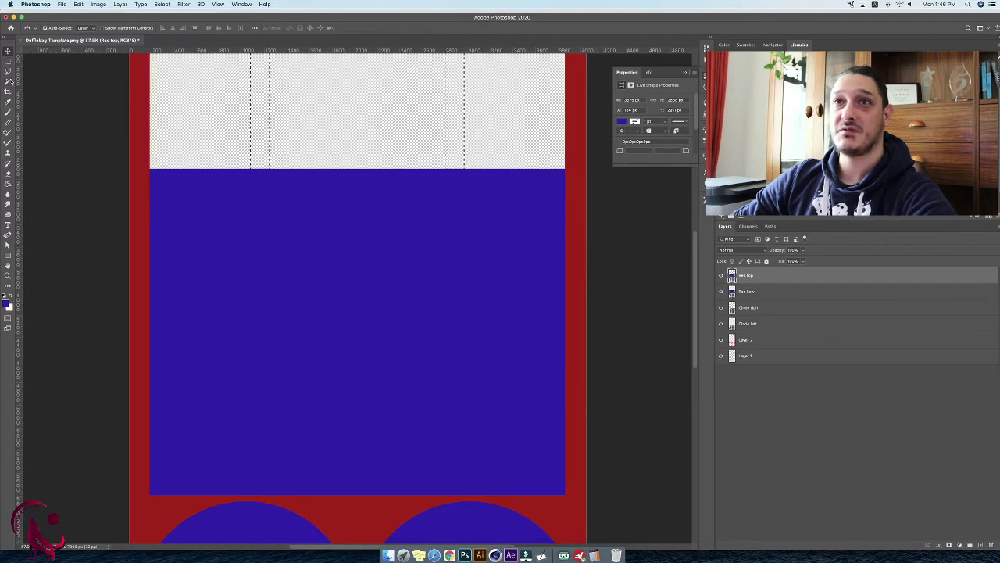
# Magic-wand the upper panel on Layer 2 and align Rec top to its top edge.
pyautogui.click(8, 81)
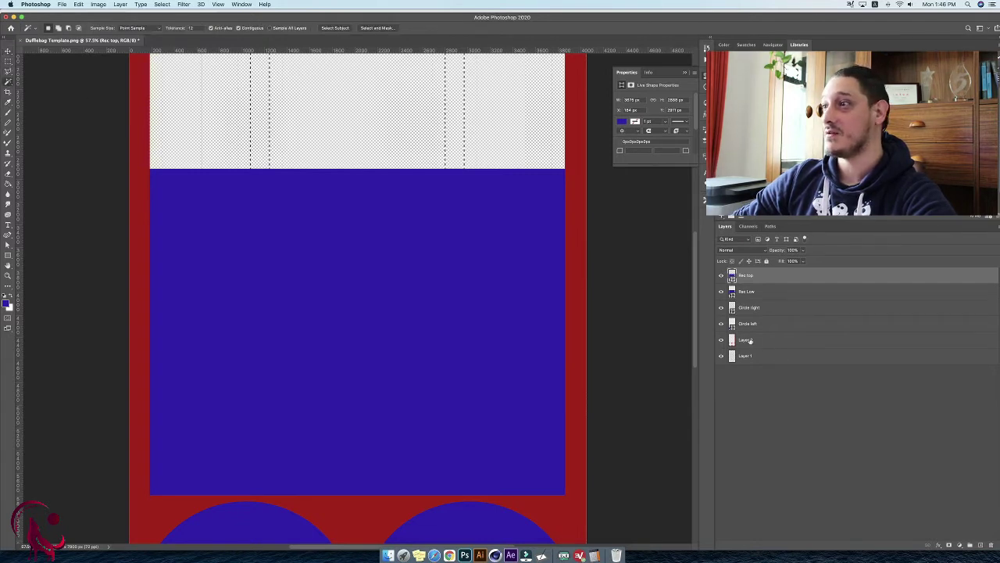
pyautogui.click(748, 341)
pyautogui.click(517, 134)
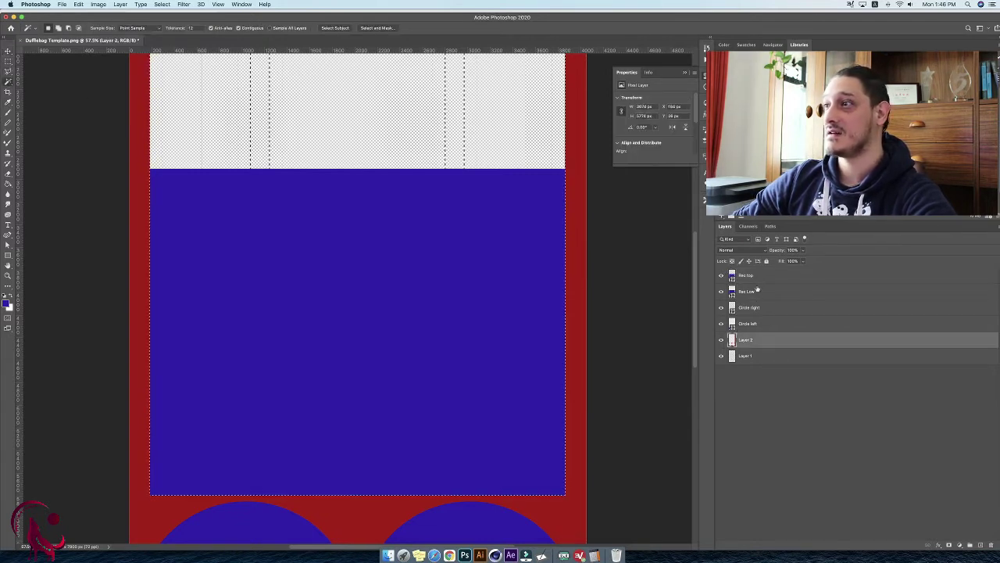
pyautogui.click(746, 275)
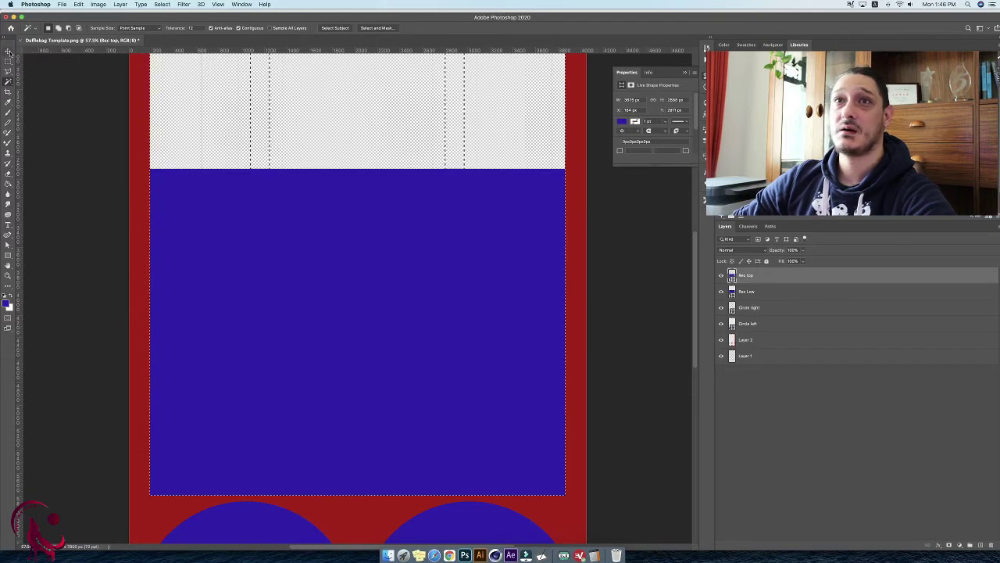
pyautogui.press('v')
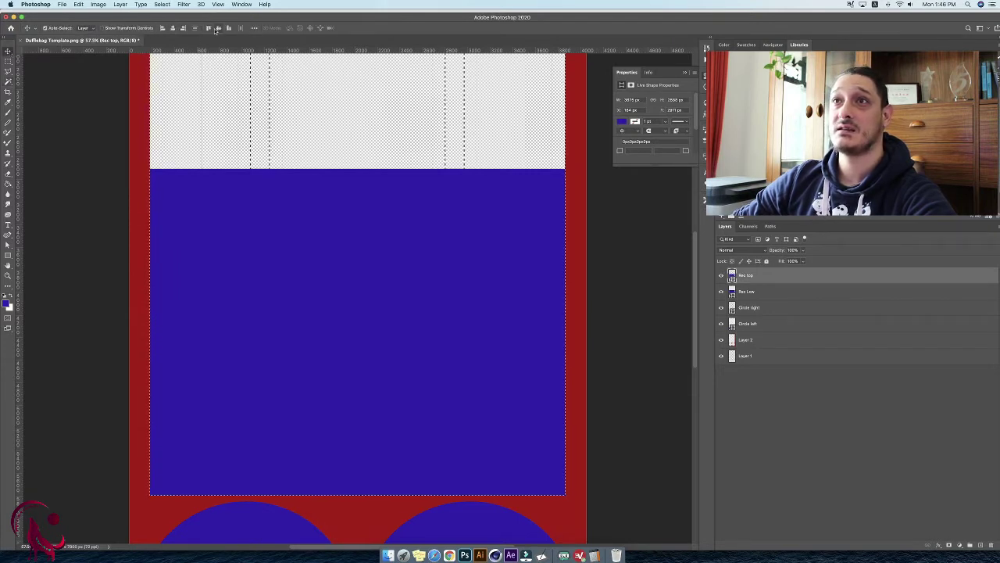
pyautogui.click(197, 29)
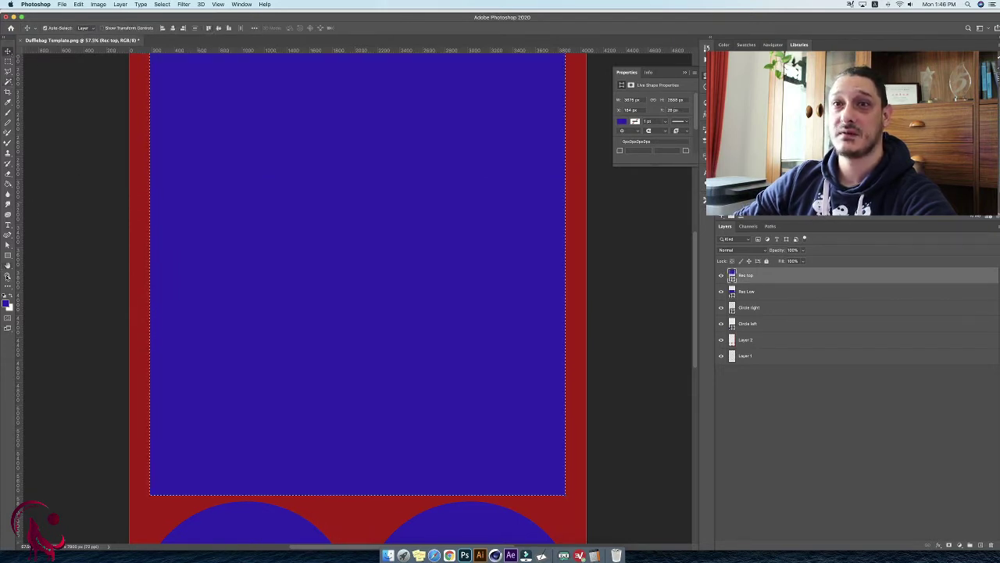
# Zoom out and delete Layer 1 and Layer 2.
pyautogui.press('z')
pyautogui.moveTo(288, 265); pyautogui.dragTo(227, 288)
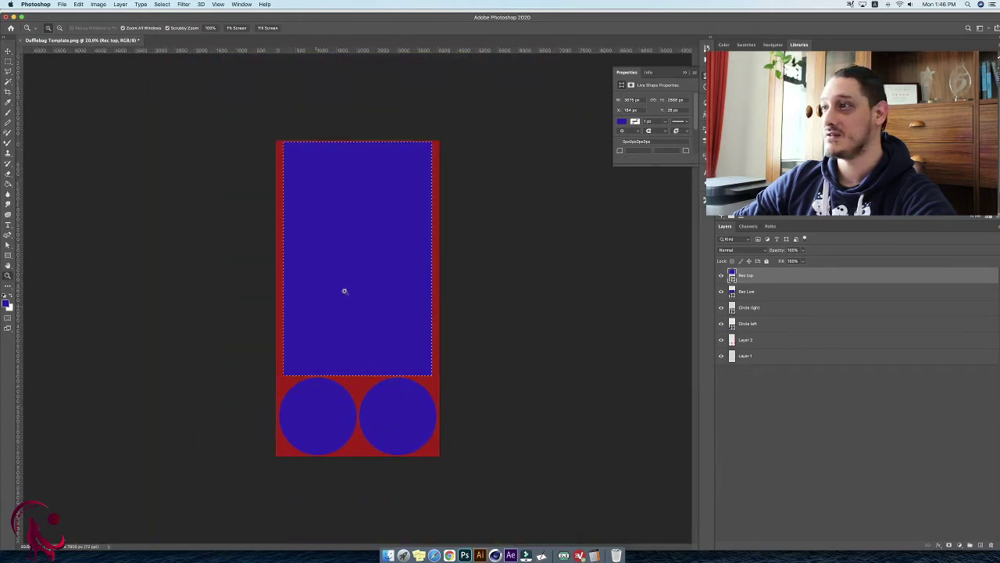
pyautogui.click(748, 340)
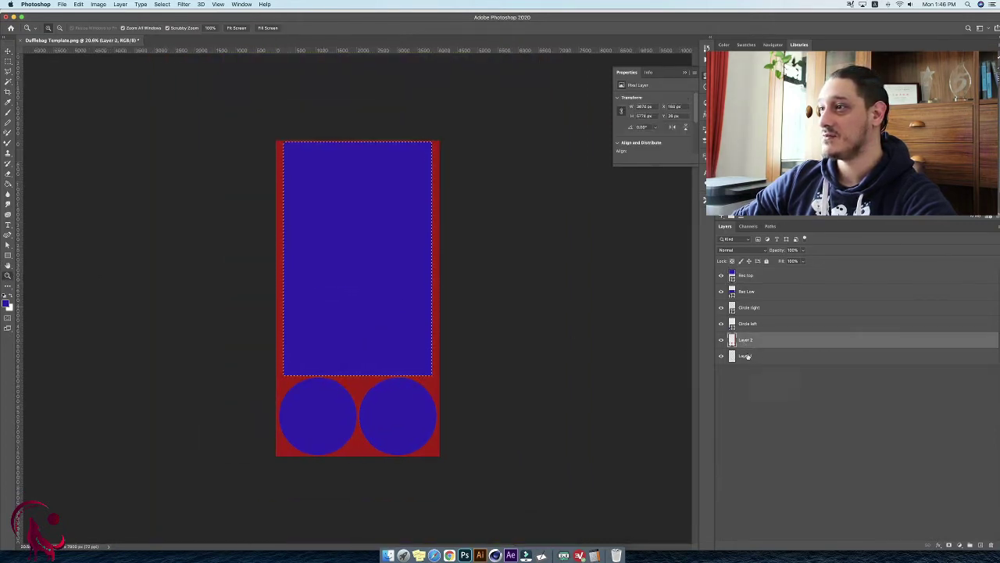
pyautogui.keyDown('shift'); pyautogui.click(760, 355); pyautogui.keyUp('shift')
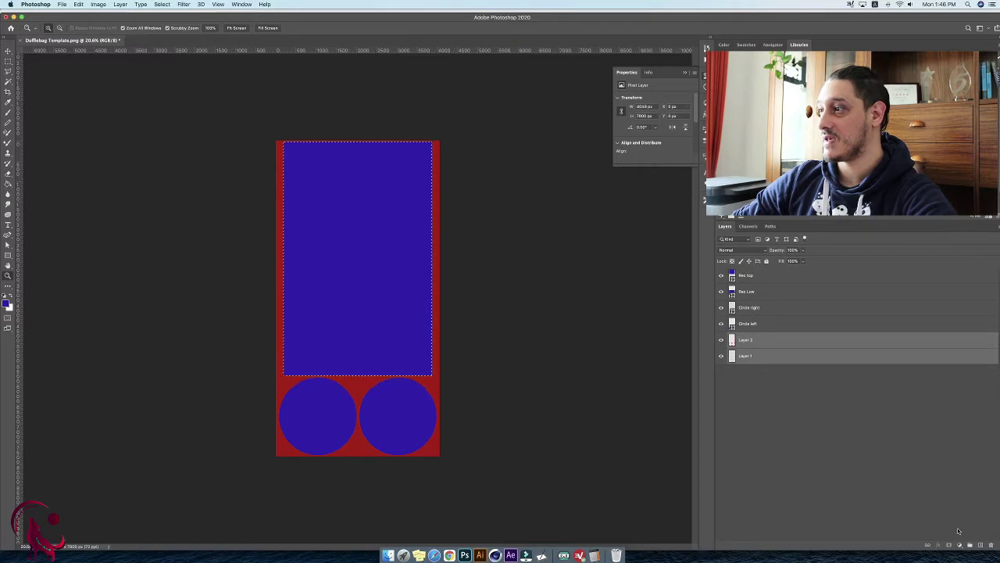
pyautogui.press('BackSpace')
pyautogui.click(564, 178)
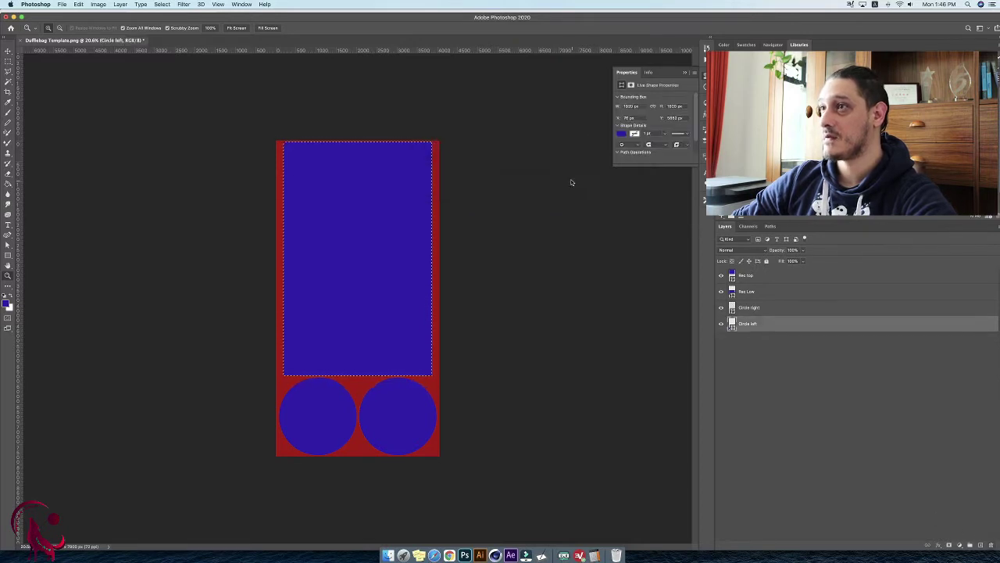
# Set the foreground colour to pure black (000000) and try a Paint Bucket fill on the top rectangle.
pyautogui.click(746, 275)
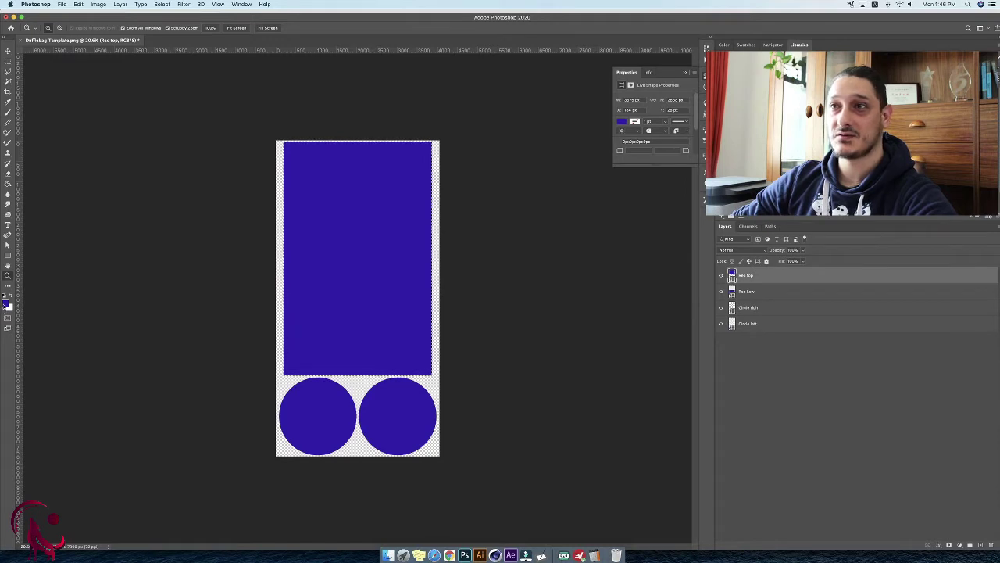
pyautogui.click(7, 305)
pyautogui.click(408, 430)
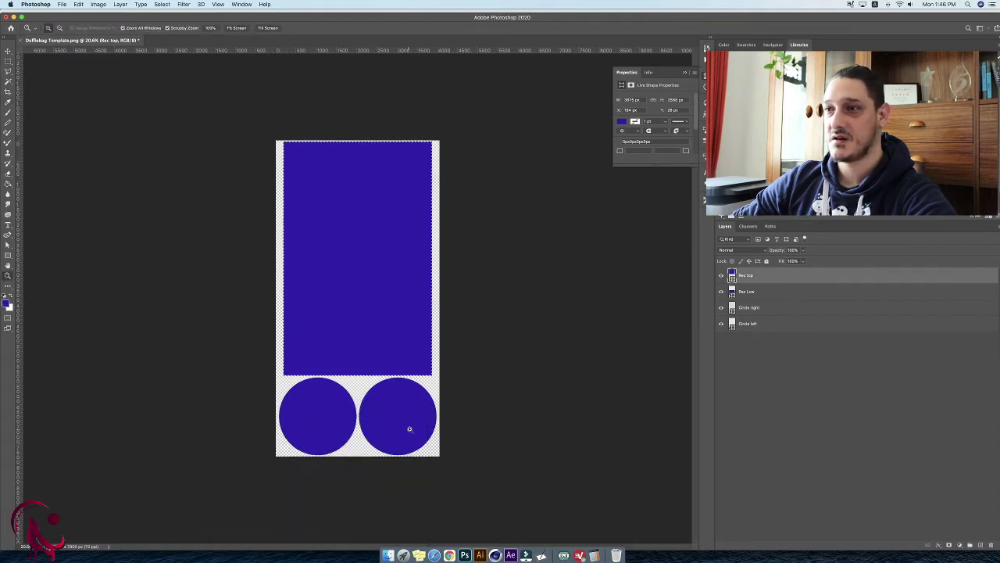
pyautogui.click(7, 305)
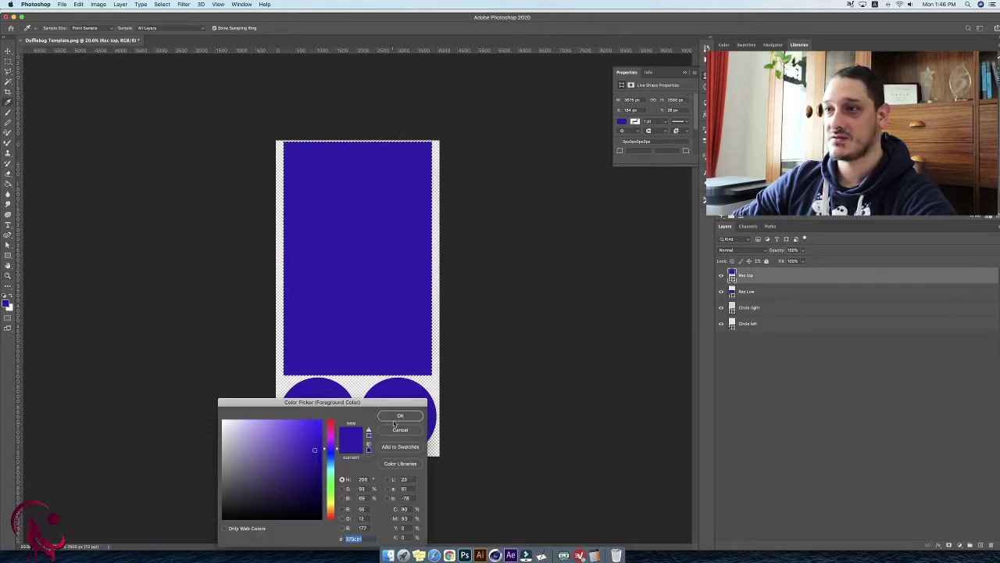
pyautogui.moveTo(222, 486); pyautogui.dragTo(211, 536)
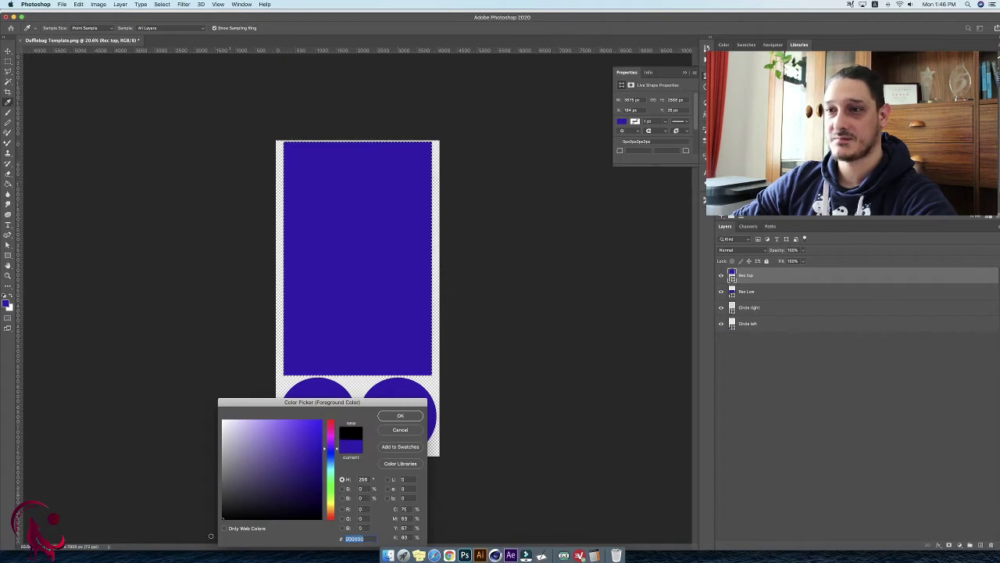
pyautogui.click(399, 415)
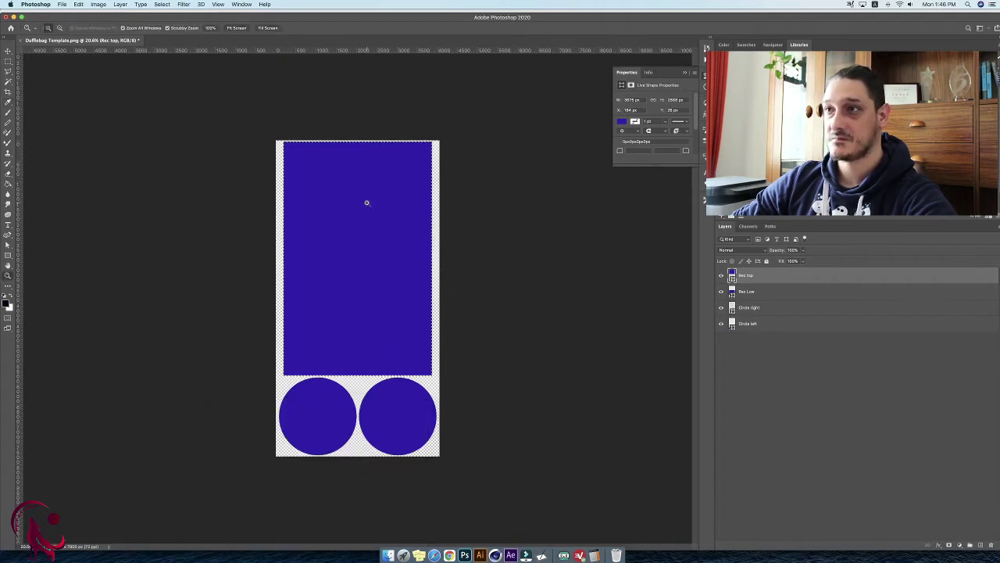
pyautogui.press('g')
pyautogui.click(369, 204)
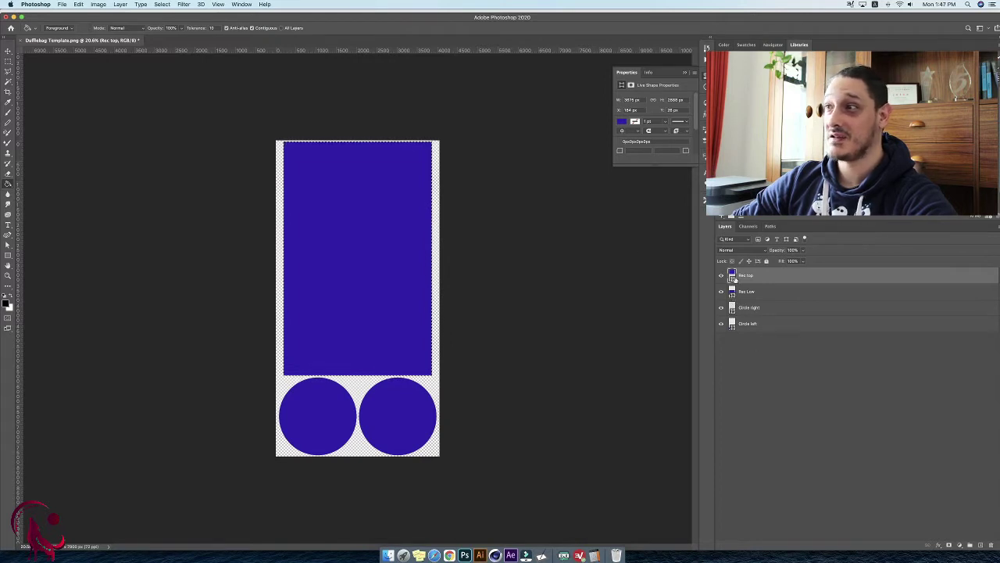
# Rasterize the Rec top, Rec Low, Circle right and Circle left layers one by one.
pyautogui.rightClick(779, 280)
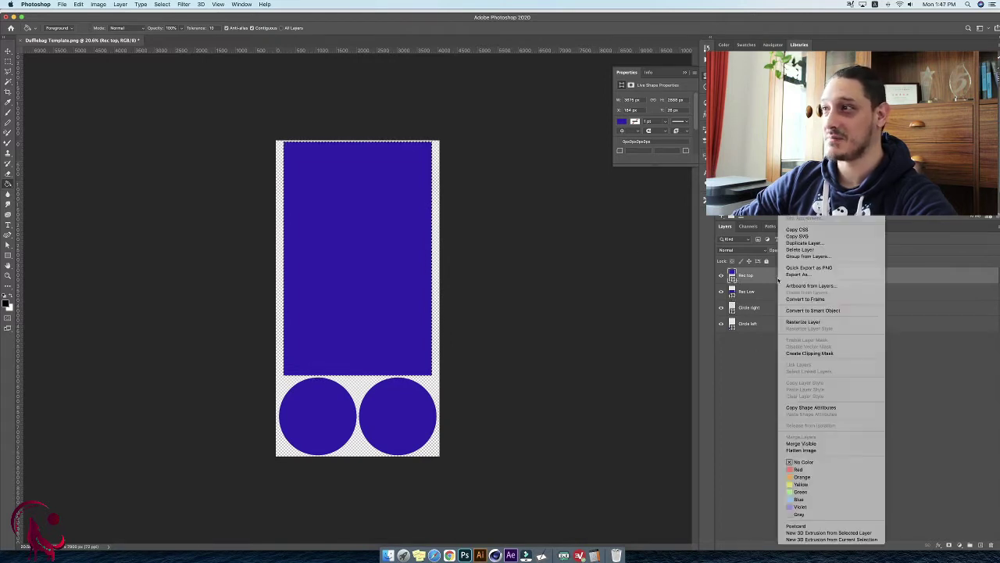
pyautogui.click(807, 322)
pyautogui.rightClick(774, 295)
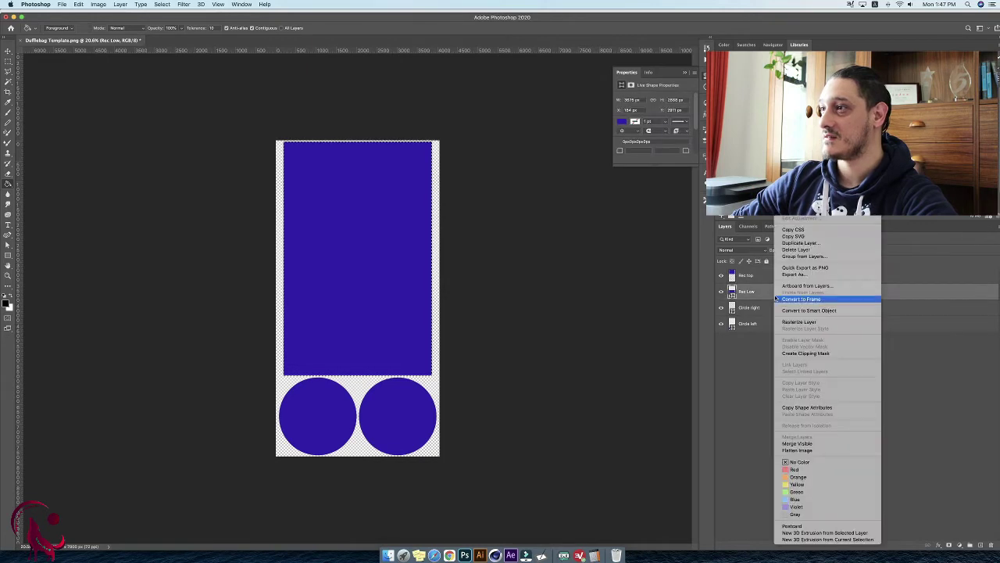
pyautogui.click(797, 321)
pyautogui.rightClick(763, 310)
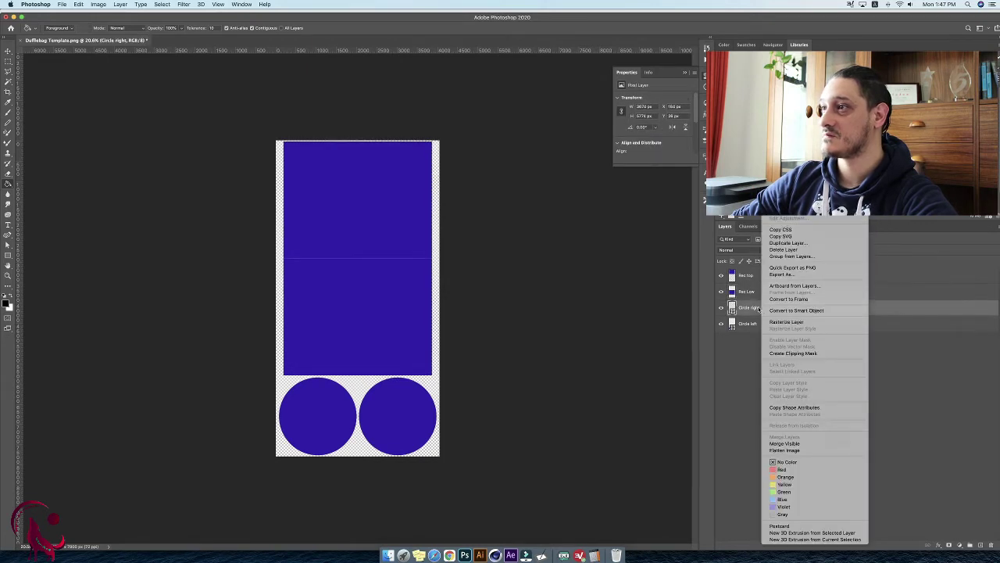
pyautogui.click(756, 310)
pyautogui.rightClick(755, 310)
pyautogui.click(784, 322)
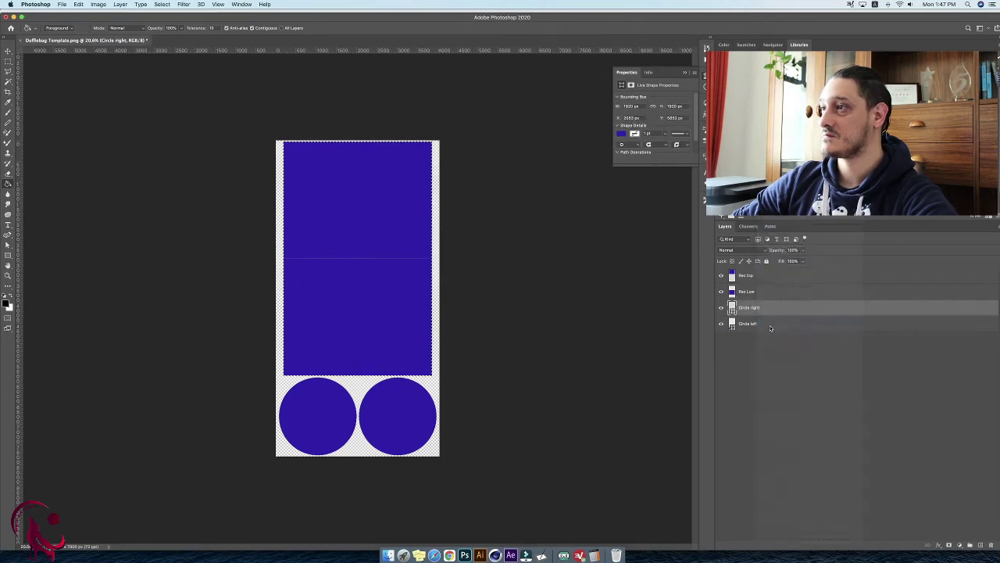
pyautogui.click(765, 322)
pyautogui.rightClick(766, 323)
pyautogui.click(796, 322)
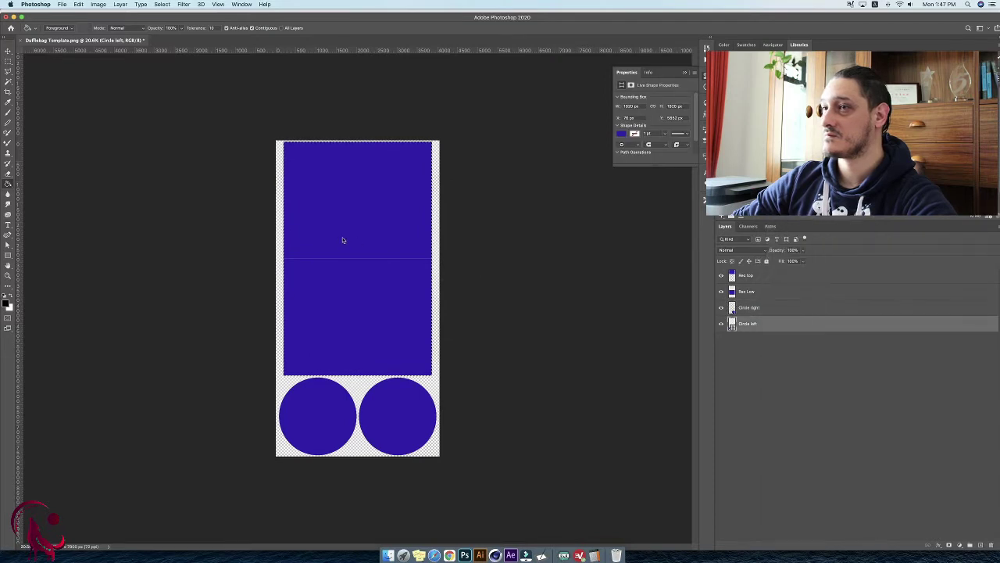
# Paint-bucket the left circle, right circle, Rec Low and Rec top shapes solid black.
pyautogui.press('z')
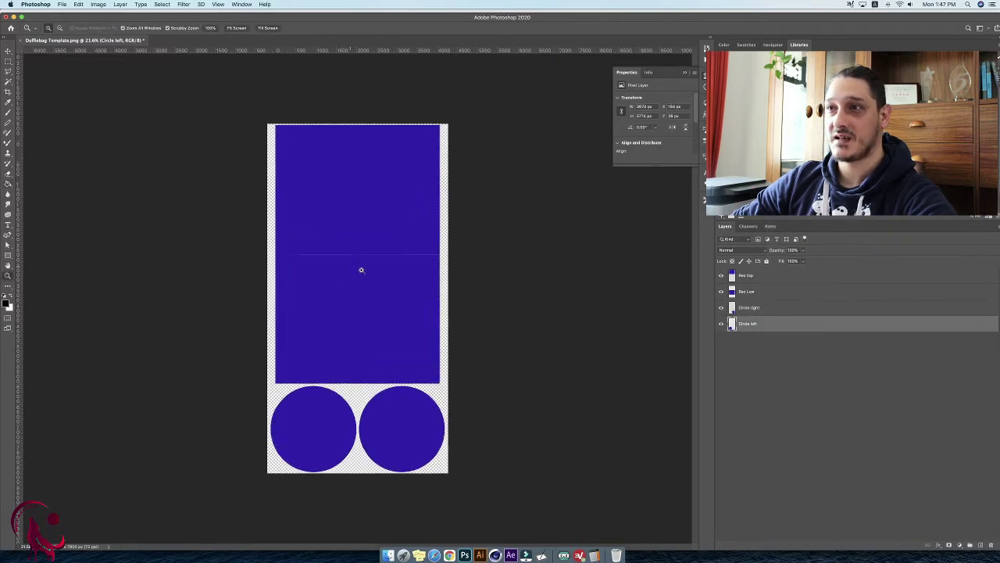
pyautogui.moveTo(362, 268)
pyautogui.mouseDown()
pyautogui.moveTo(407, 277)
pyautogui.moveTo(367, 271)
pyautogui.mouseUp()
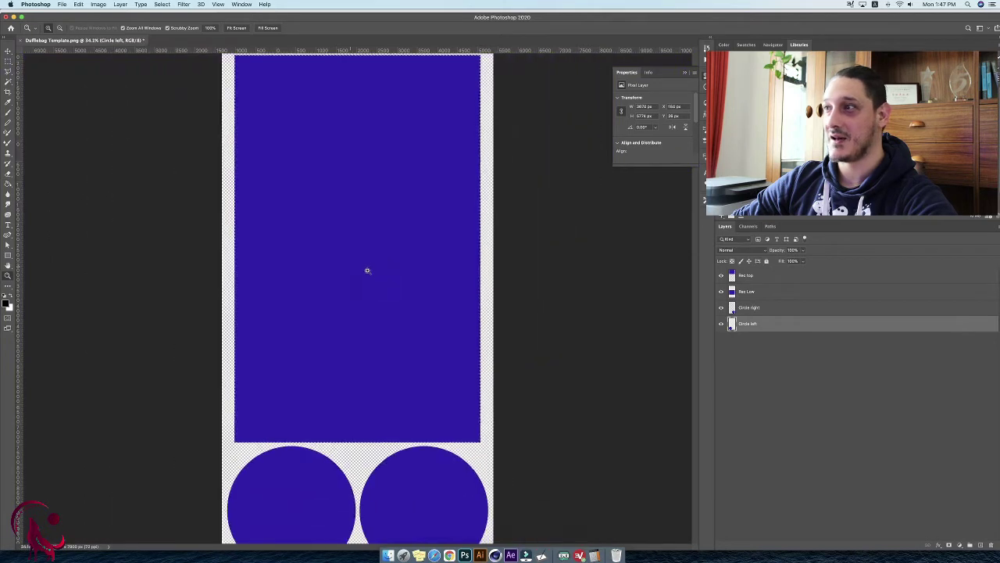
pyautogui.press('g')
pyautogui.click(316, 440)
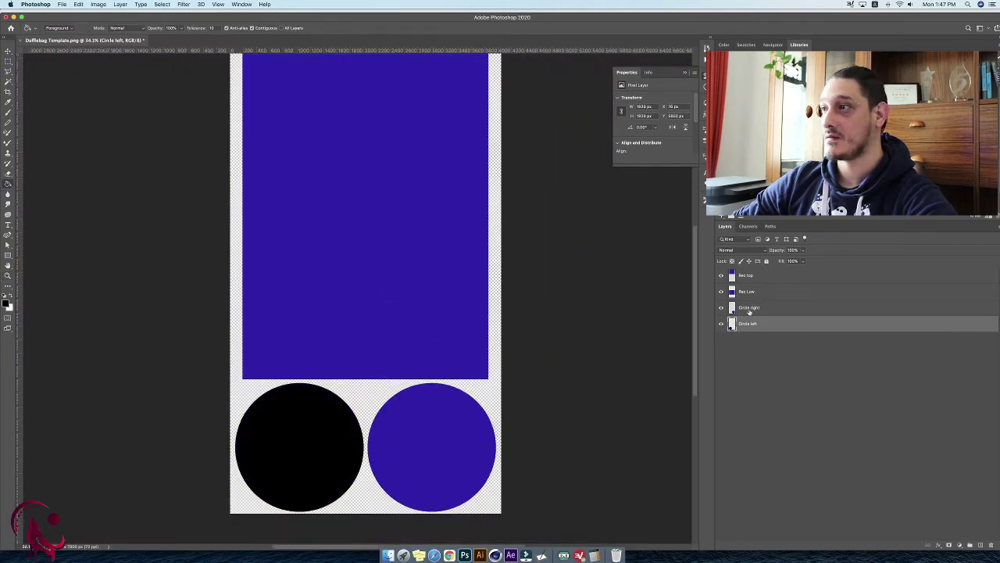
pyautogui.click(749, 308)
pyautogui.click(469, 436)
pyautogui.click(746, 292)
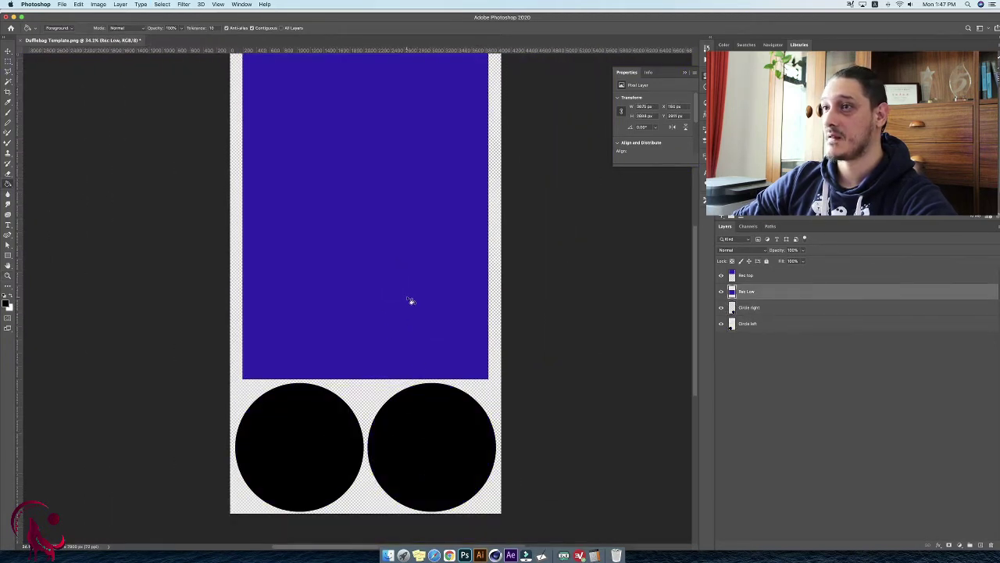
pyautogui.click(412, 301)
pyautogui.click(739, 276)
pyautogui.click(301, 186)
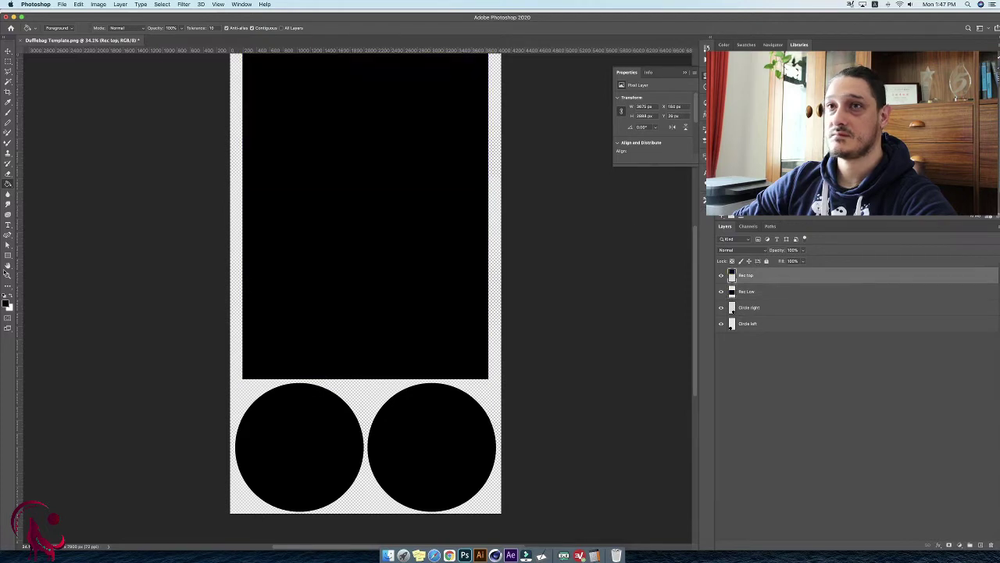
pyautogui.click(6, 274)
pyautogui.moveTo(244, 308); pyautogui.dragTo(222, 312)
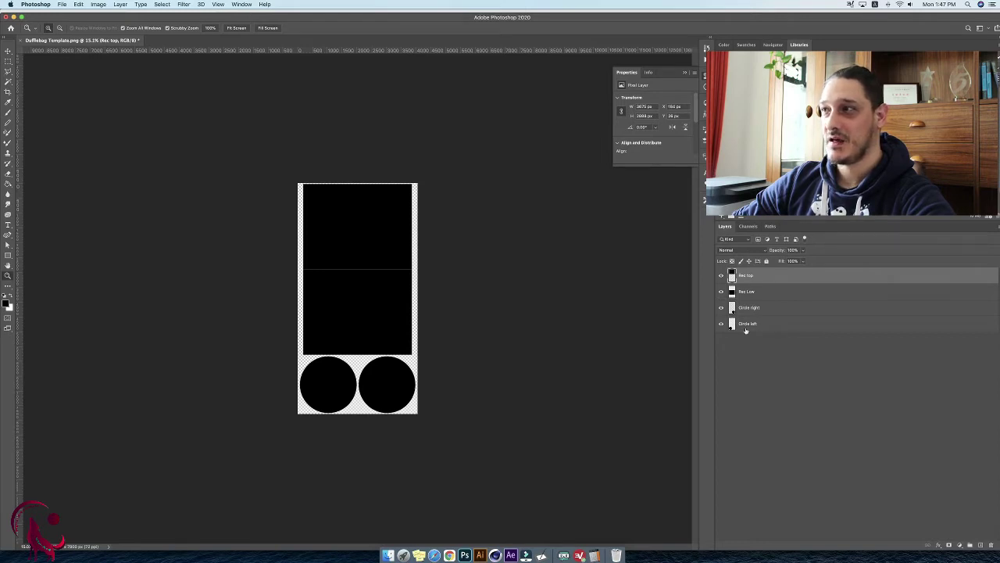
# Quick-export the Rec top rectangle as a PNG named top, then show Rec Low instead.
pyautogui.rightClick(848, 275)
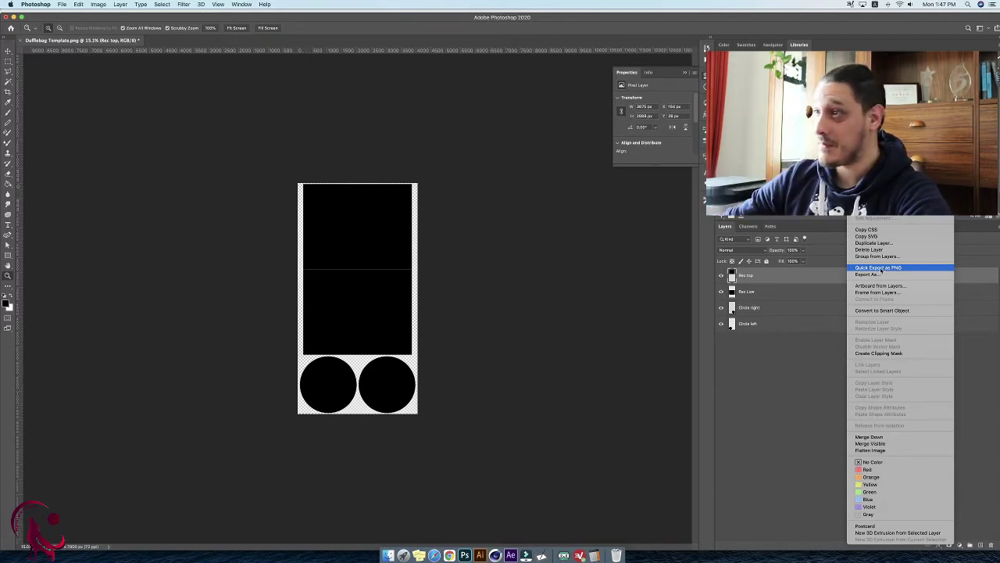
pyautogui.click(721, 293)
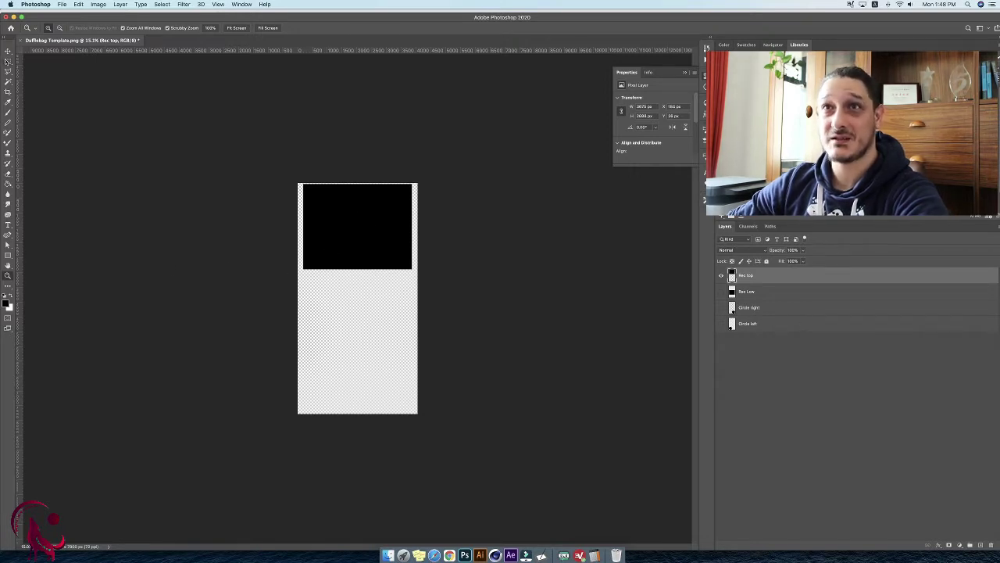
pyautogui.click(58, 6)
pyautogui.moveTo(96, 116)
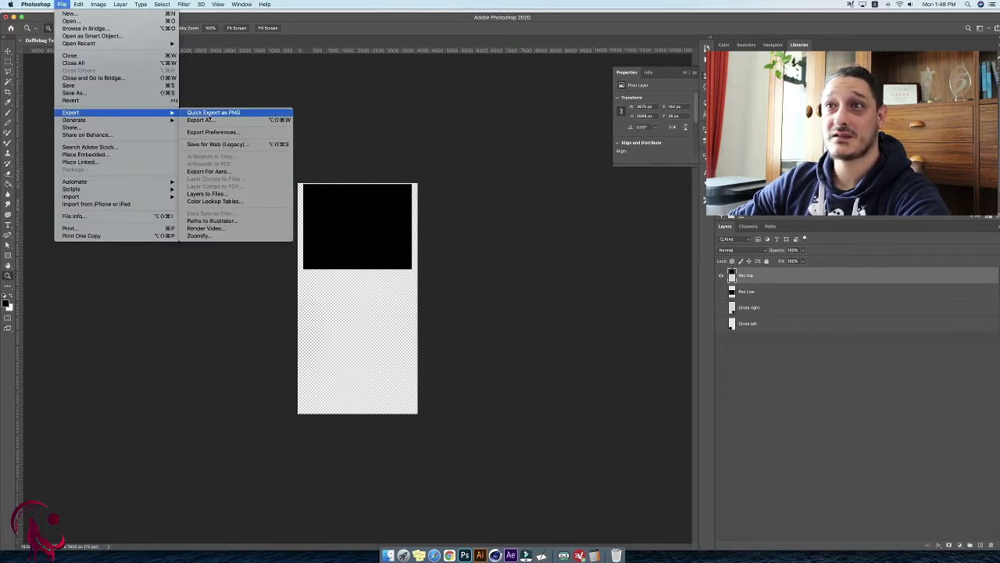
pyautogui.click(211, 113)
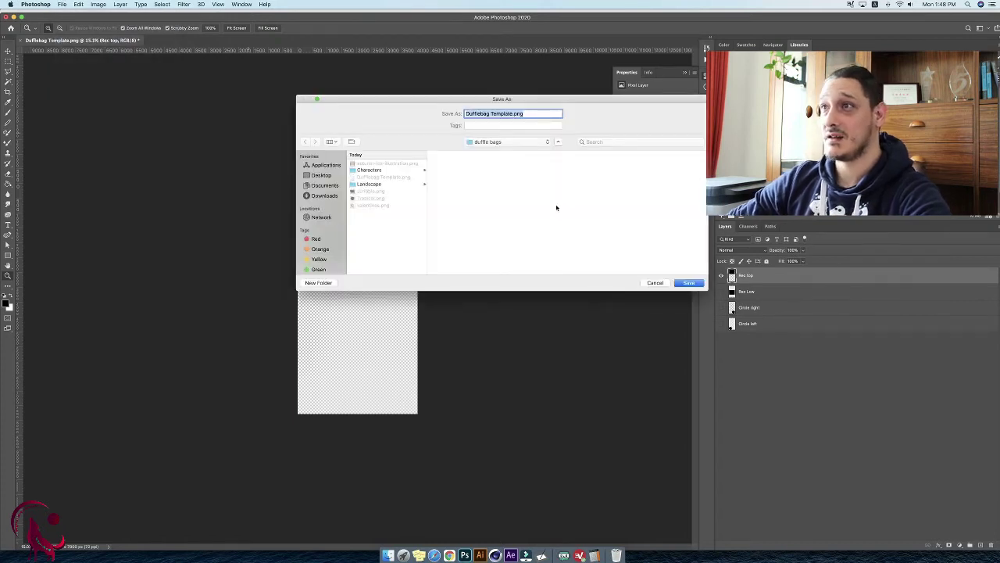
pyautogui.write('top')
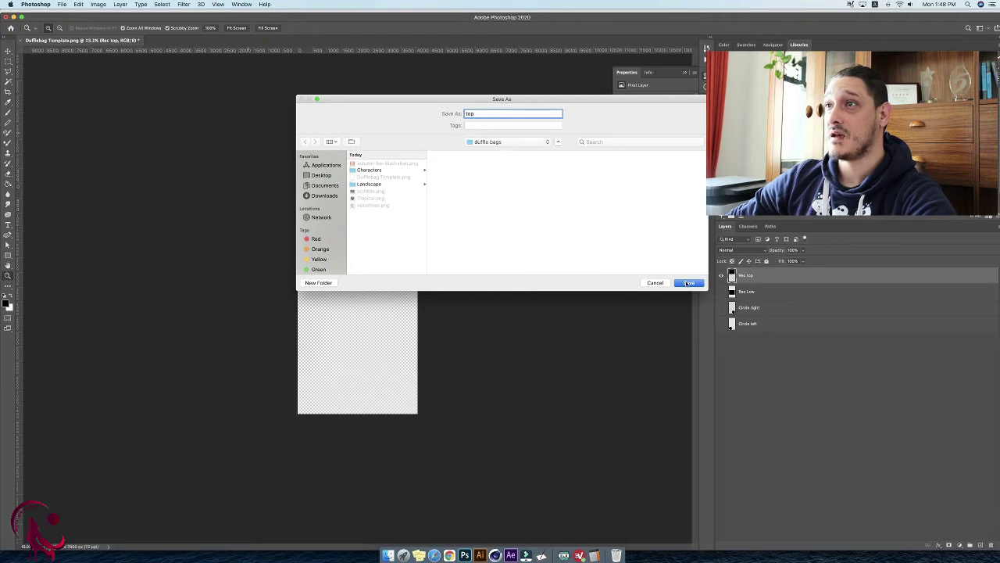
pyautogui.click(688, 283)
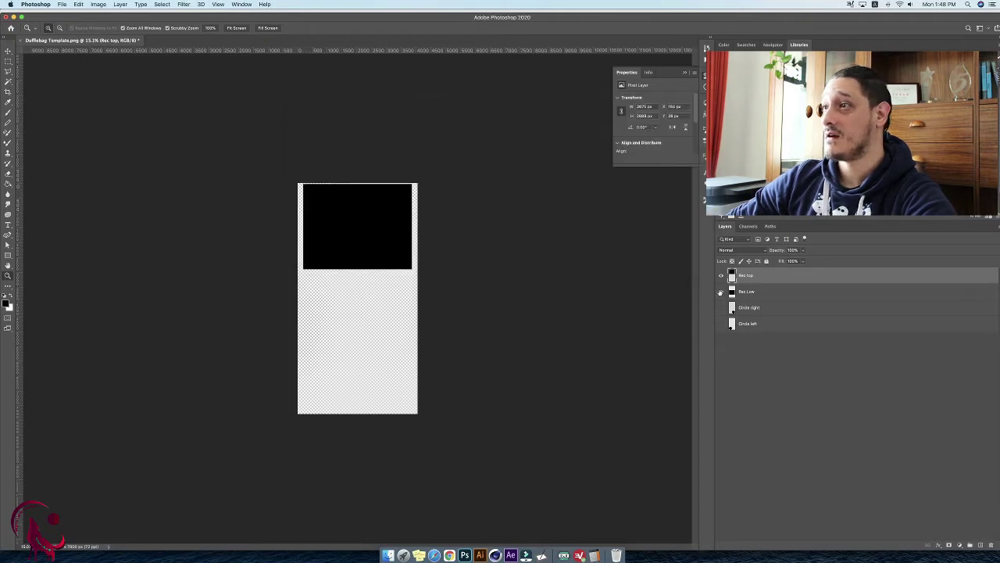
pyautogui.click(720, 292)
pyautogui.click(720, 276)
# Quick-export the Rec Low rectangle as a PNG named low.
pyautogui.click(62, 5)
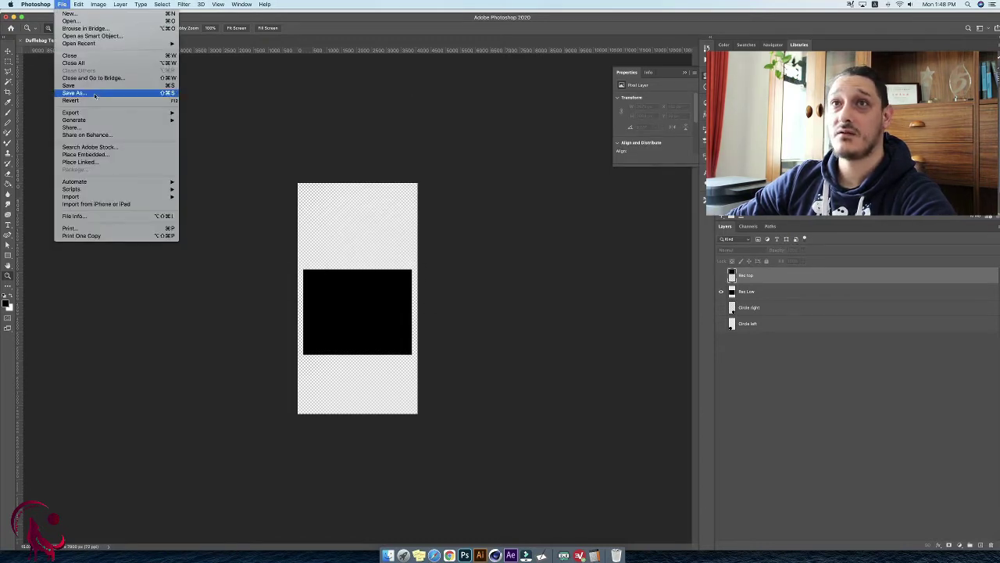
pyautogui.moveTo(97, 114)
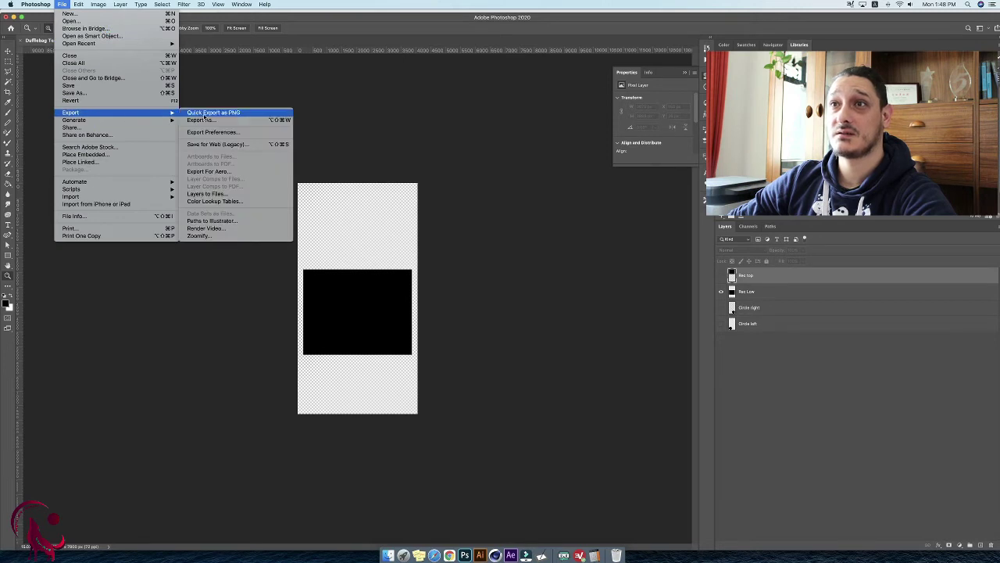
pyautogui.click(205, 114)
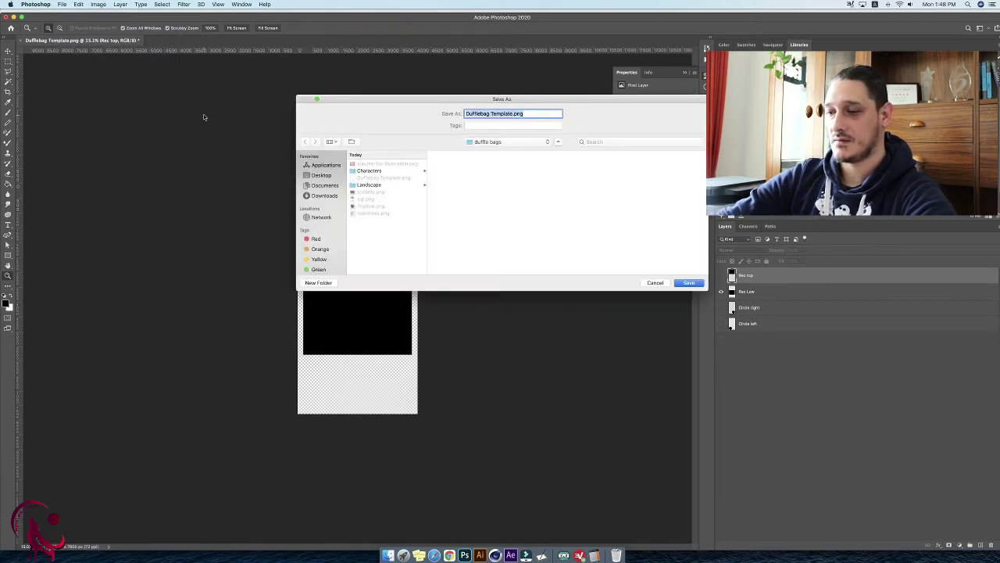
pyautogui.write('low')
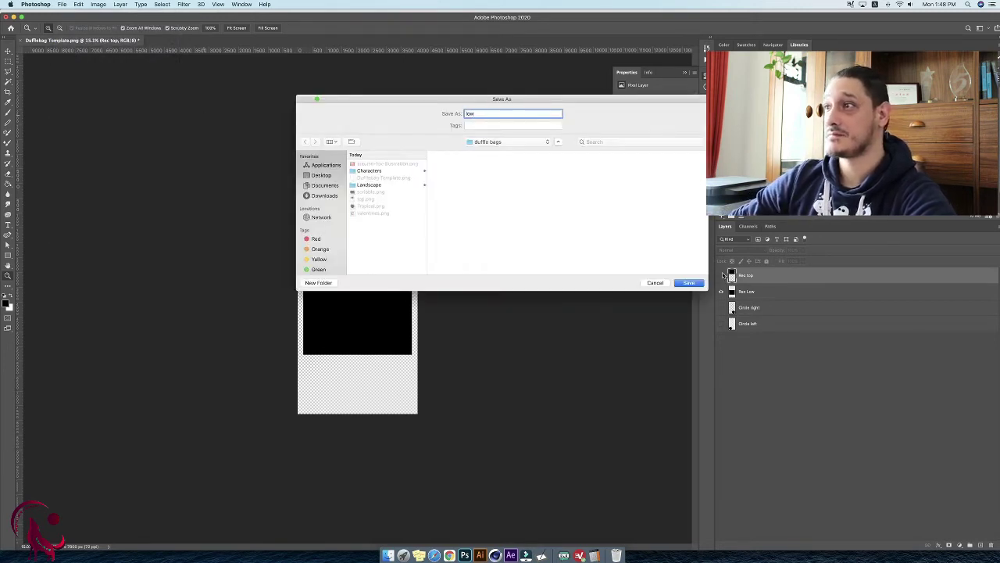
pyautogui.click(691, 282)
# Show only Circle right and quick-export it as a PNG named right.
pyautogui.click(723, 292)
pyautogui.click(722, 307)
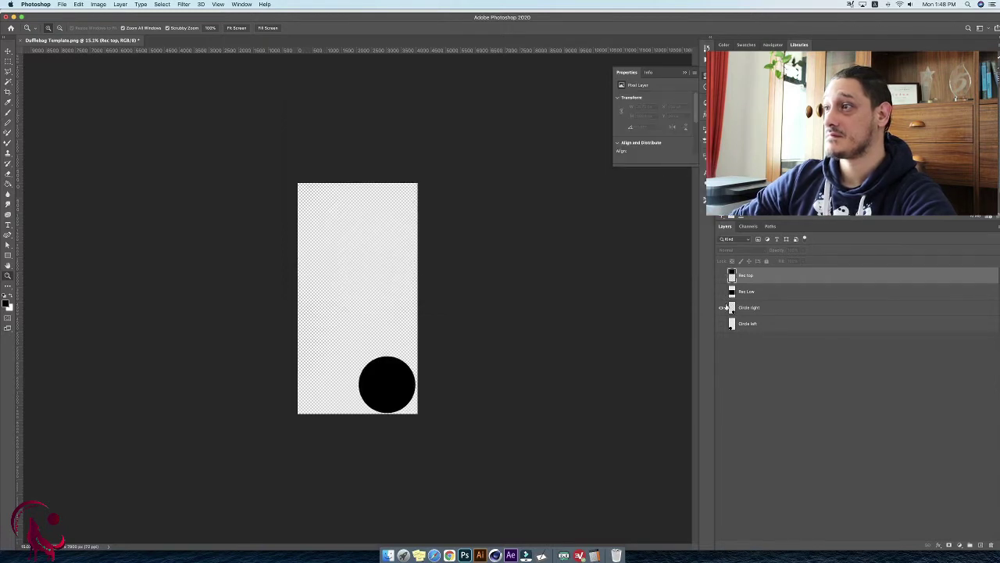
pyautogui.click(63, 4)
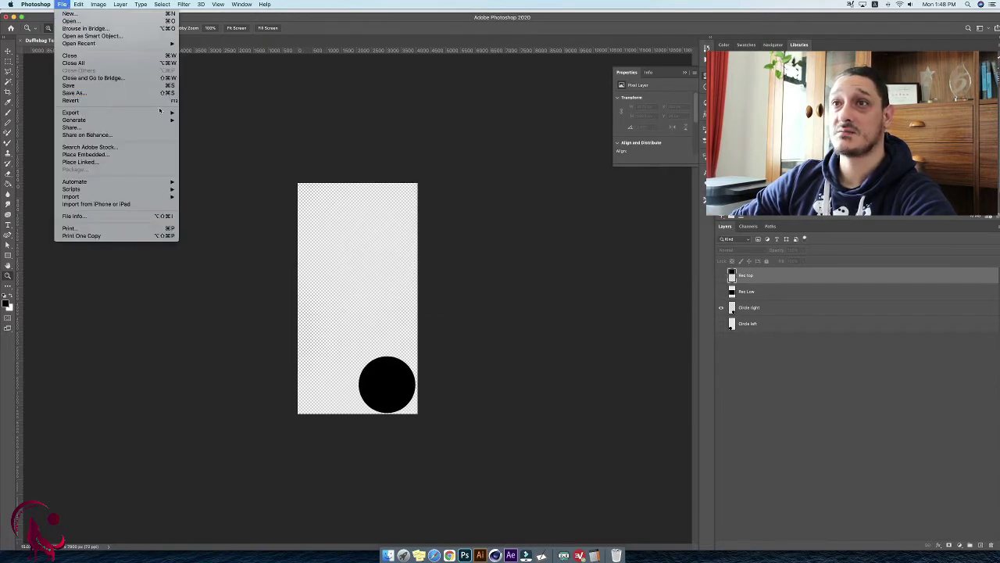
pyautogui.click(235, 115)
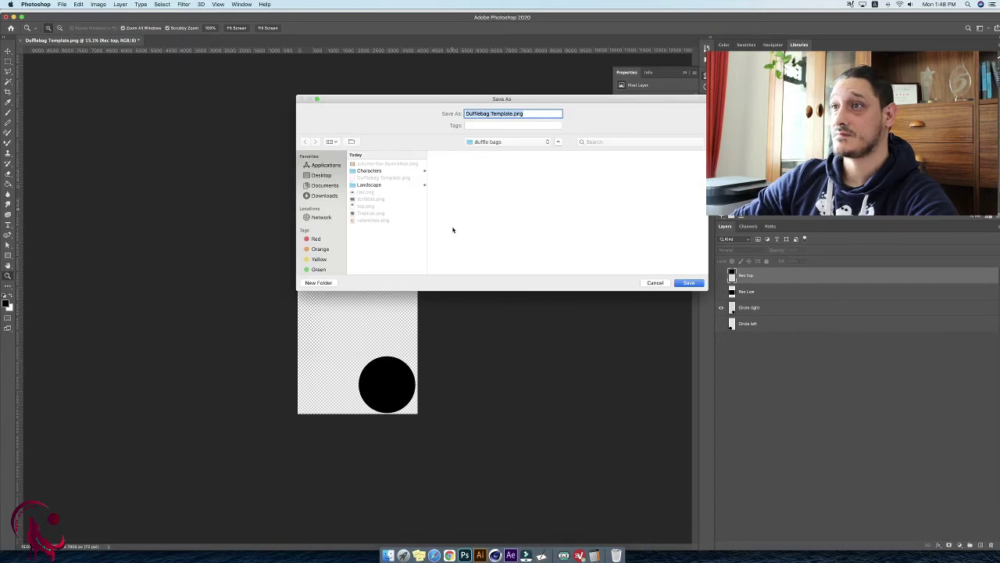
pyautogui.write('circle')
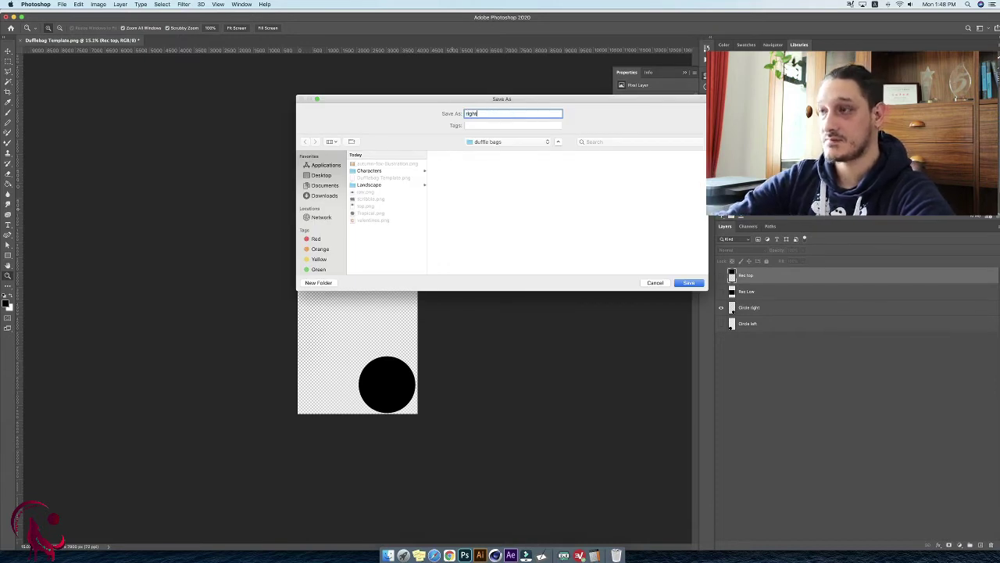
pyautogui.press('Return')
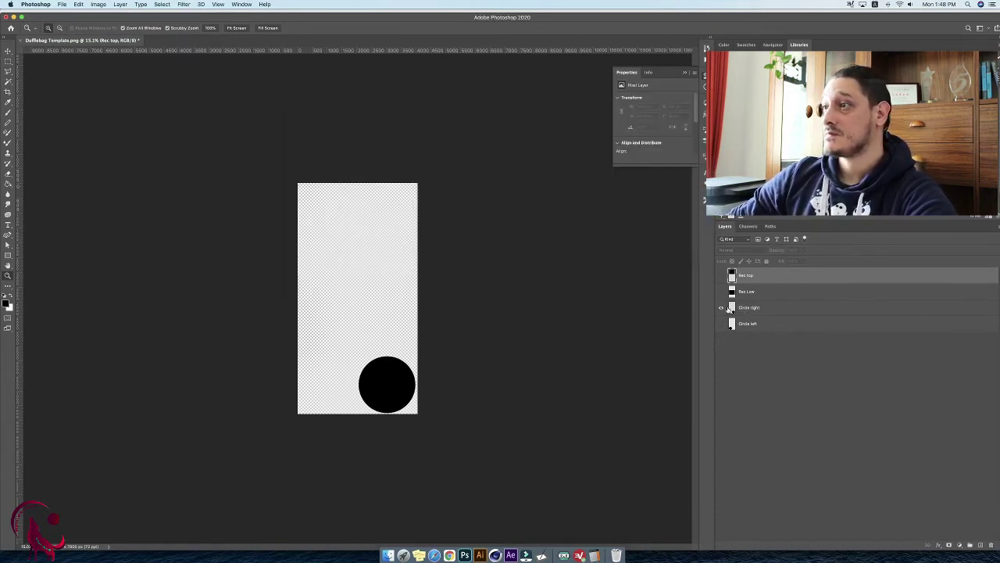
# Show only Circle left and quick-export it as a PNG named left.
pyautogui.click(721, 307)
pyautogui.click(721, 323)
pyautogui.click(61, 3)
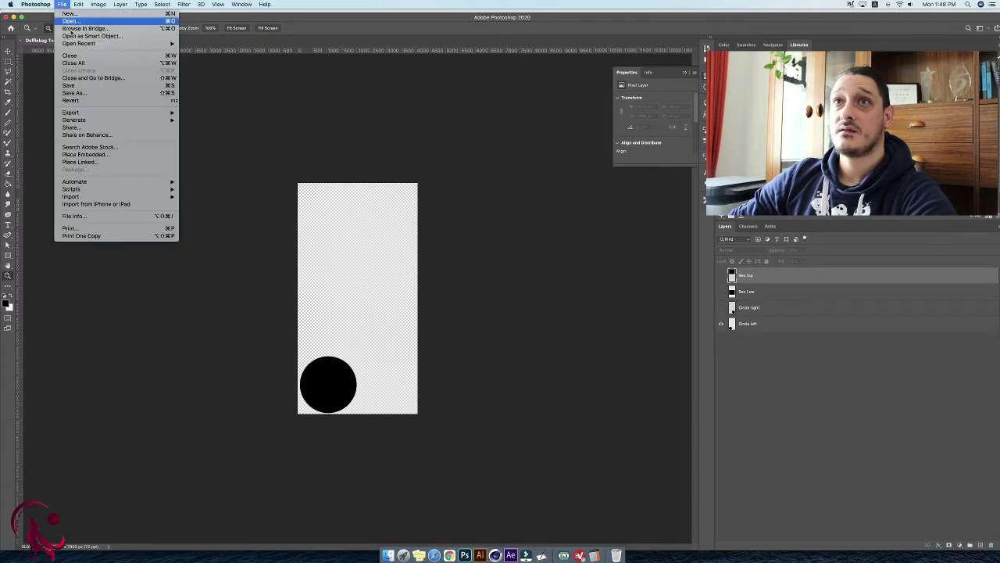
pyautogui.moveTo(157, 102)
pyautogui.click(185, 114)
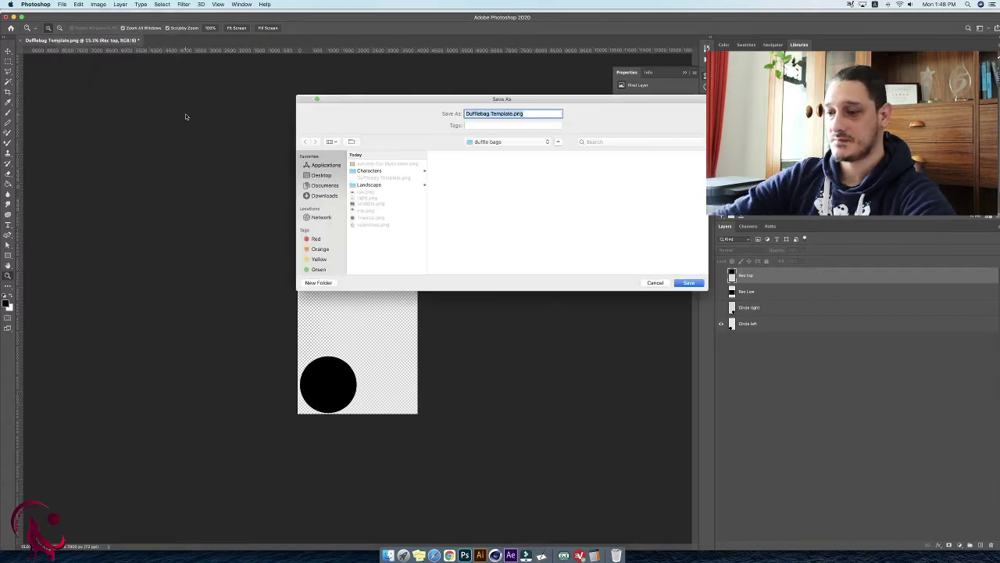
pyautogui.write('circle2')
pyautogui.press('Return')
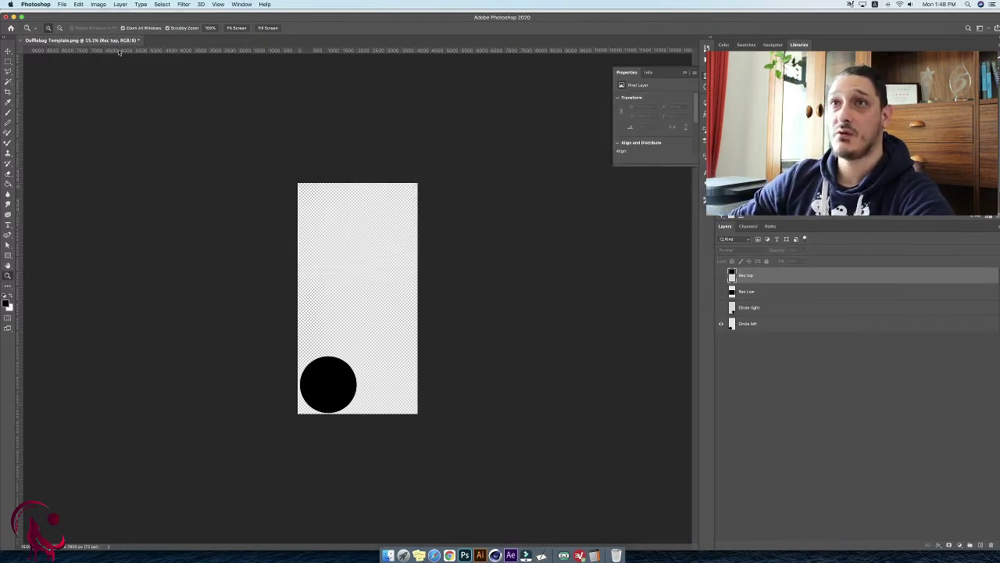
pyautogui.click(26, 41)
# Close the template without saving and preview valentines.png in the duffle bags folder.
pyautogui.click(473, 177)
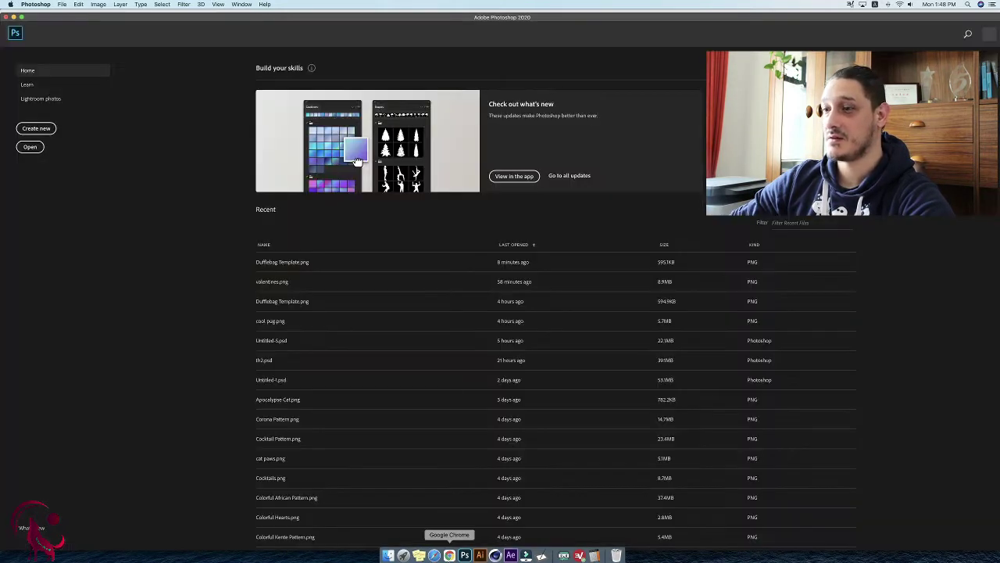
pyautogui.click(389, 555)
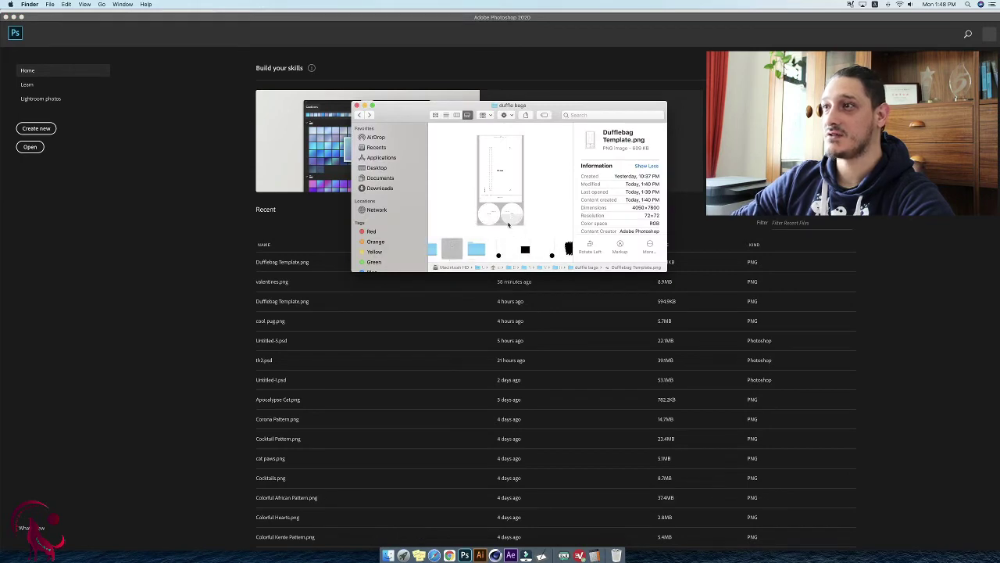
pyautogui.hscroll(3, 539, 245)
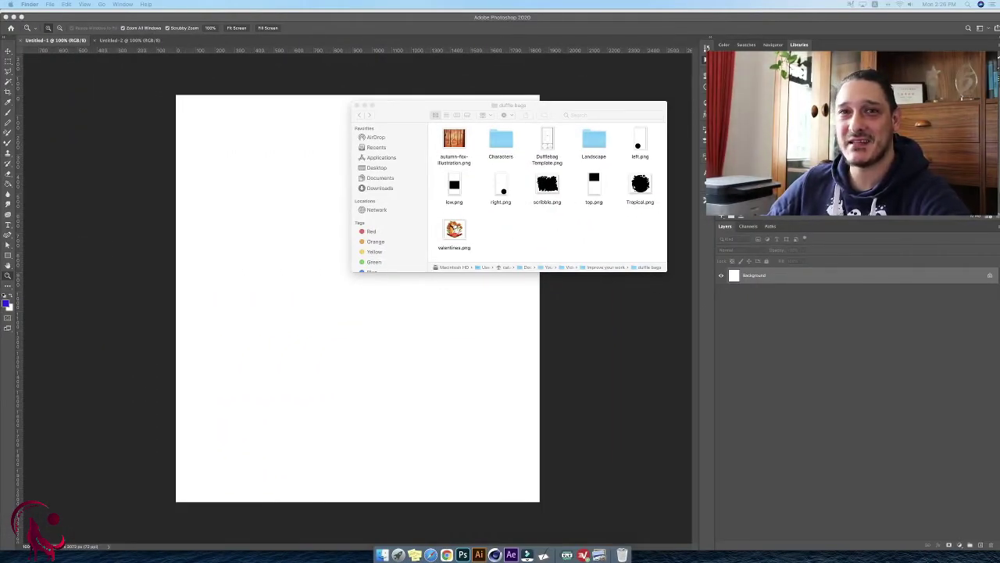
pyautogui.click(456, 233)
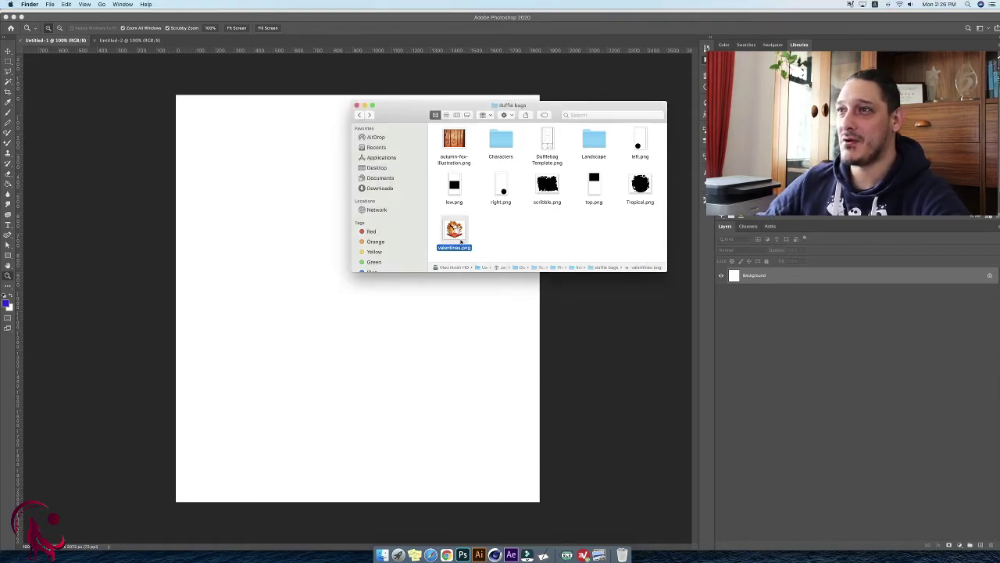
pyautogui.press('super+o')
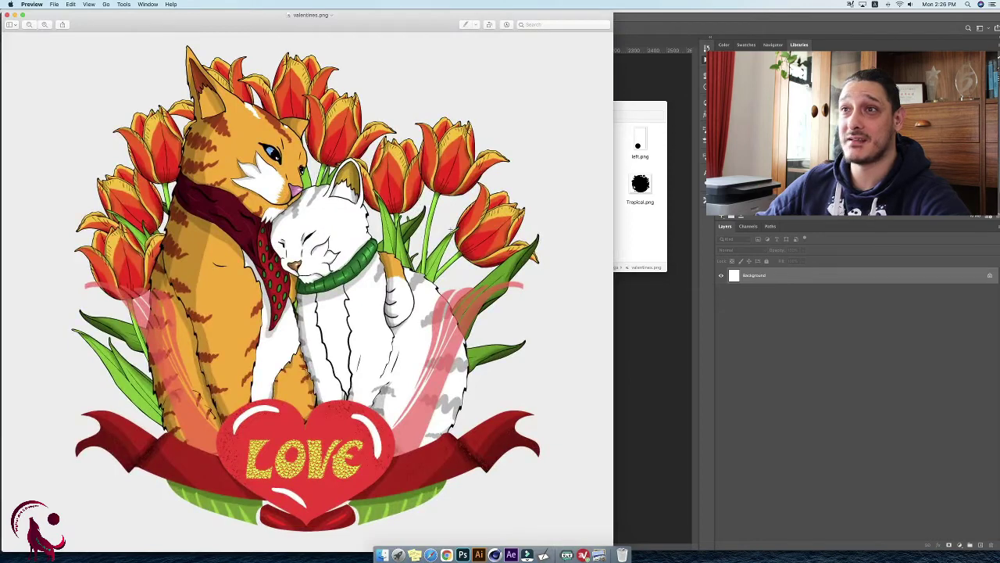
pyautogui.click(7, 16)
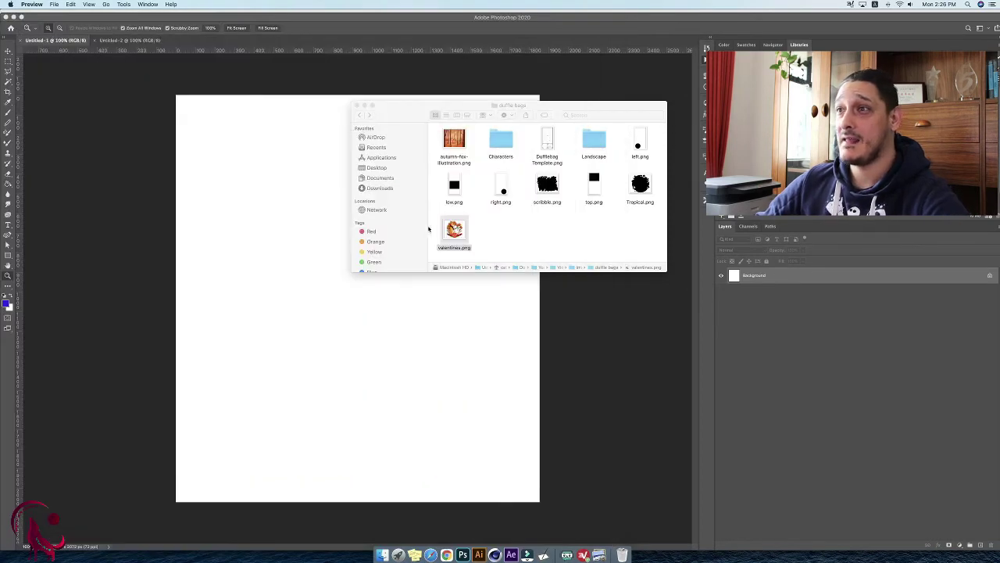
# Open valentines.png with Adobe Photoshop 2020.
pyautogui.click(455, 228)
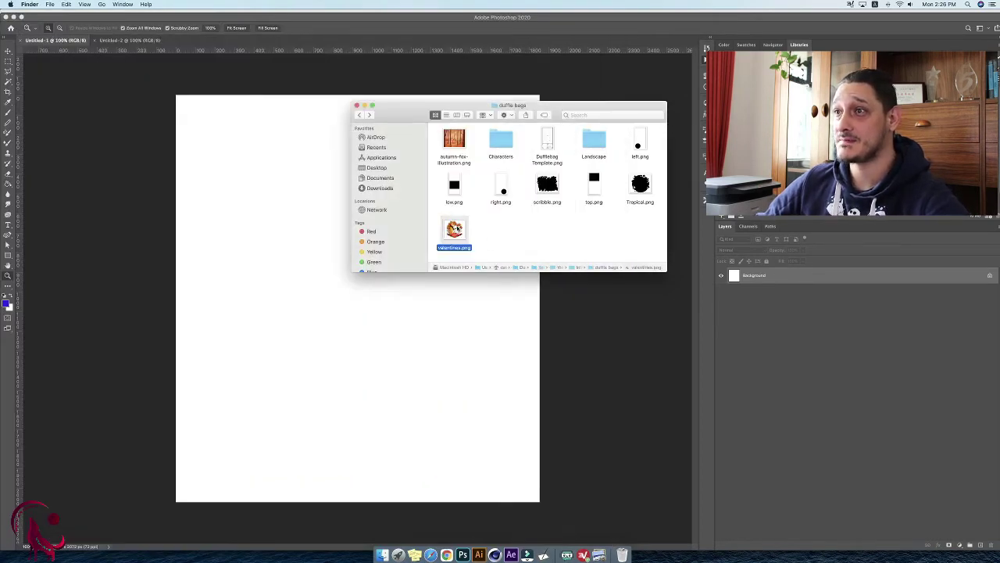
pyautogui.rightClick(457, 227)
pyautogui.moveTo(480, 237)
pyautogui.click(618, 258)
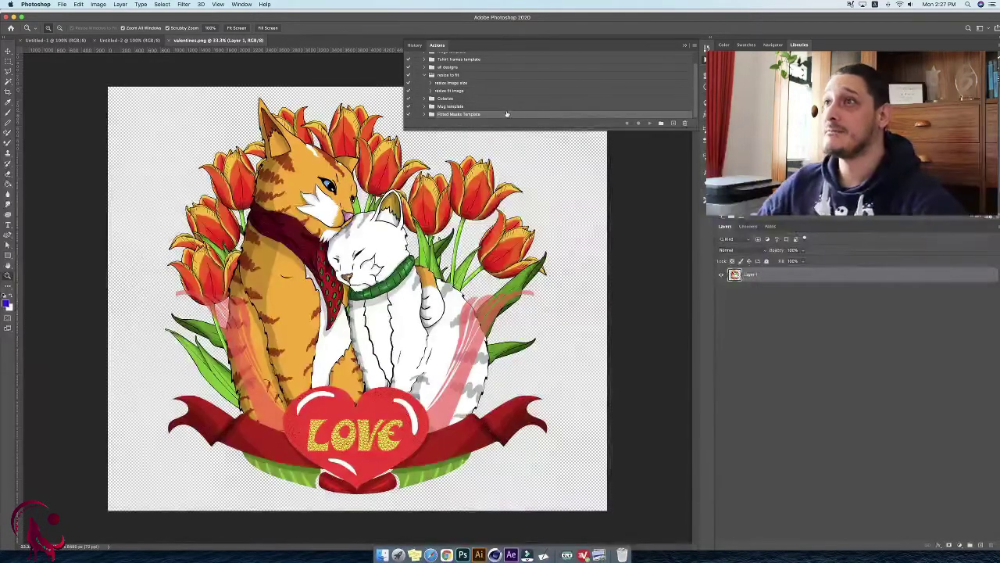
# Create the 'Duffle Bags templates' action set and start recording a new 'Characters' action.
pyautogui.click(661, 123)
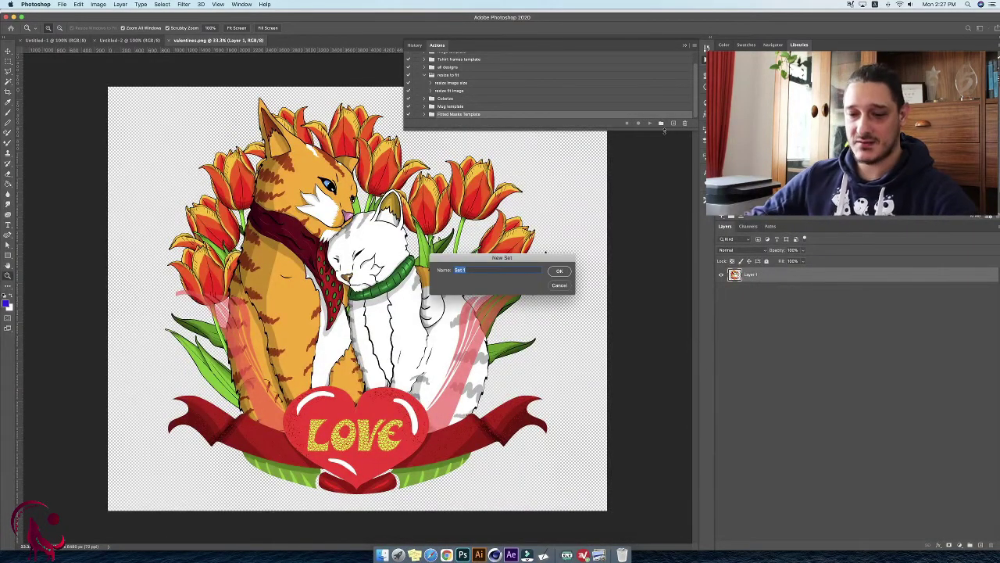
pyautogui.write('O')
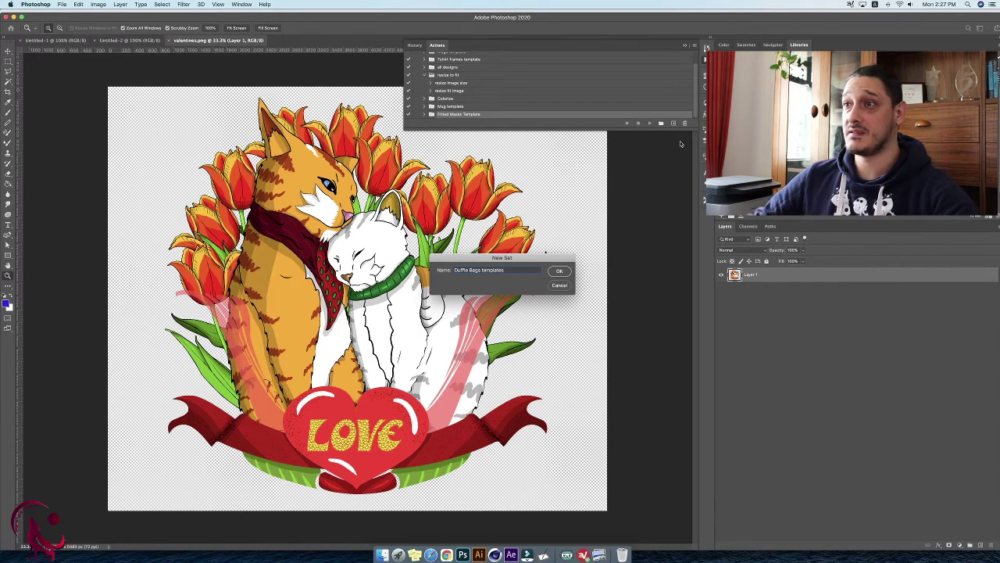
pyautogui.click(560, 271)
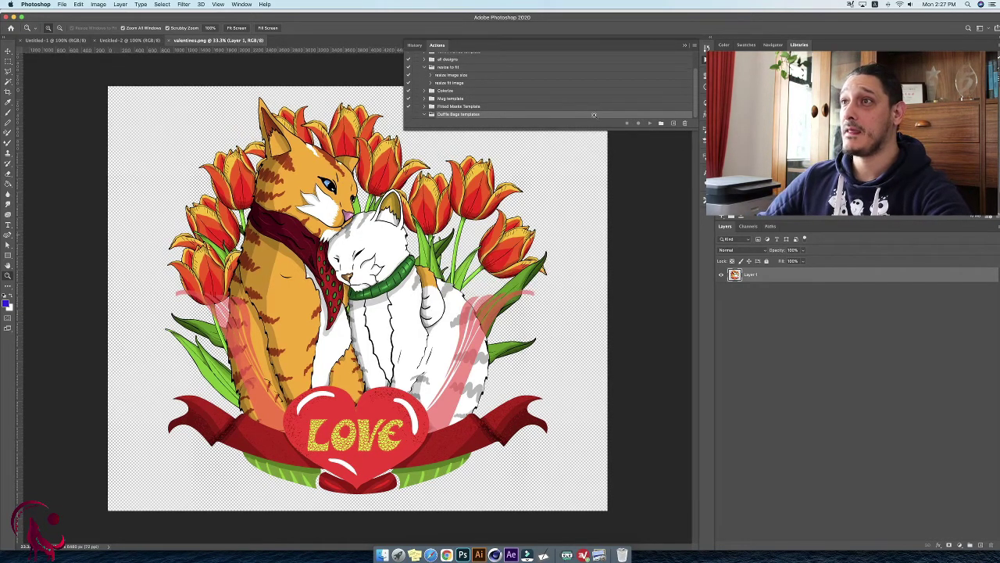
pyautogui.click(672, 123)
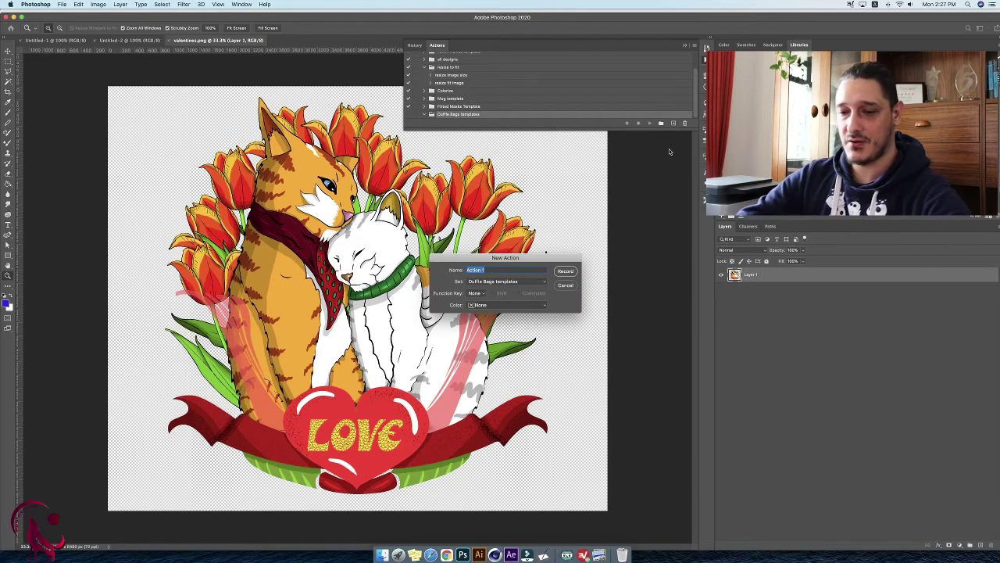
pyautogui.write('Characte')
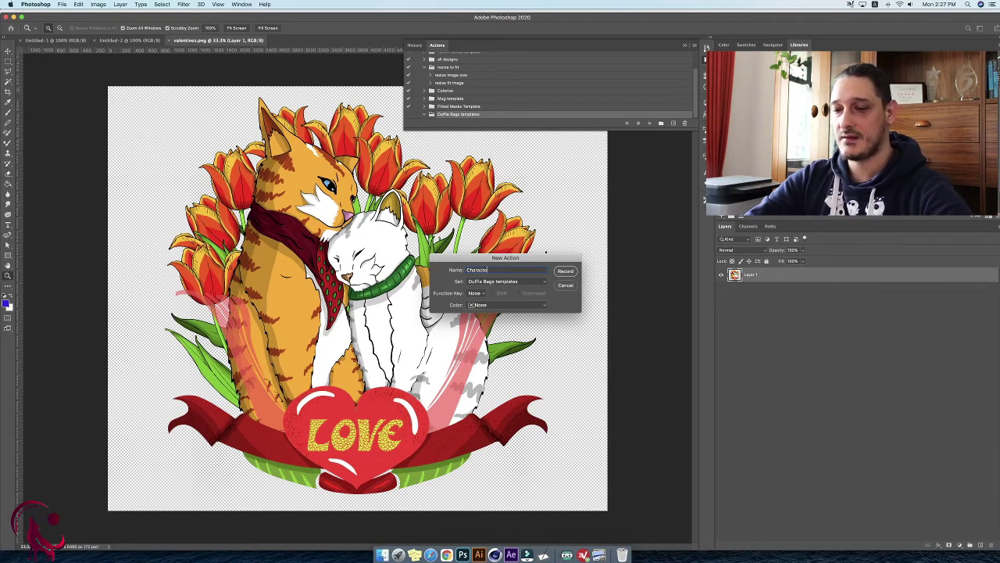
pyautogui.write('rs')
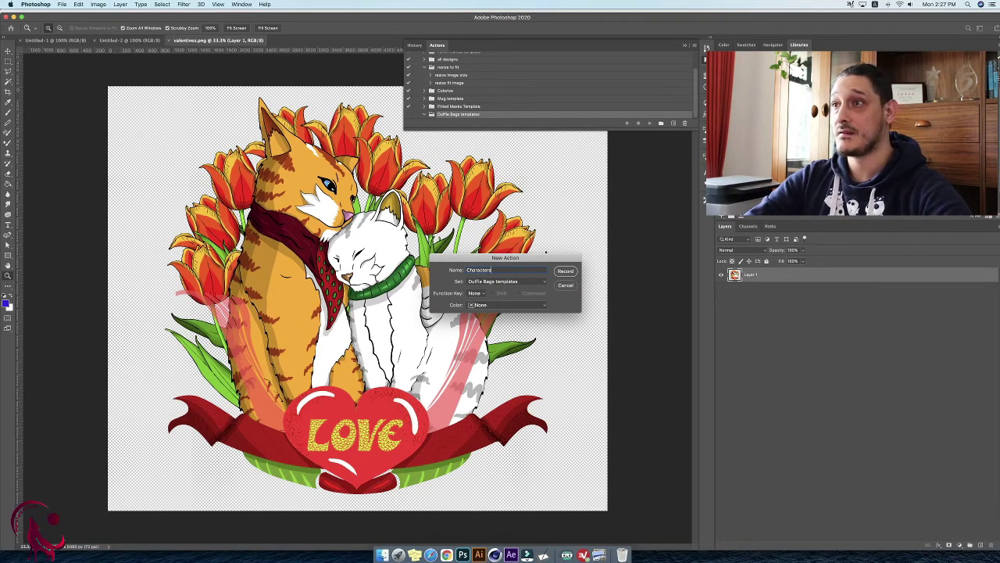
pyautogui.click(566, 271)
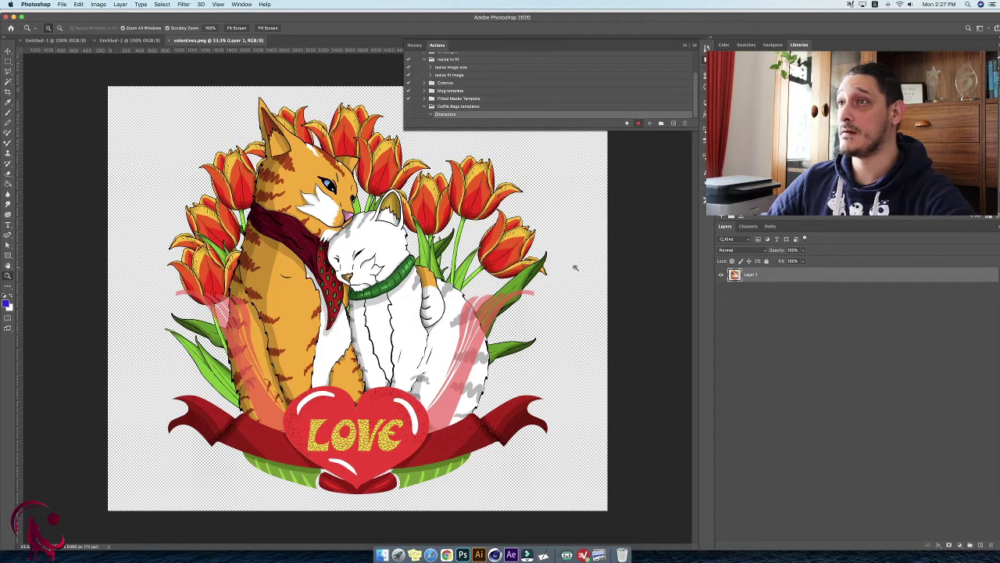
# Convert the cat design layer to a smart object.
pyautogui.click(122, 4)
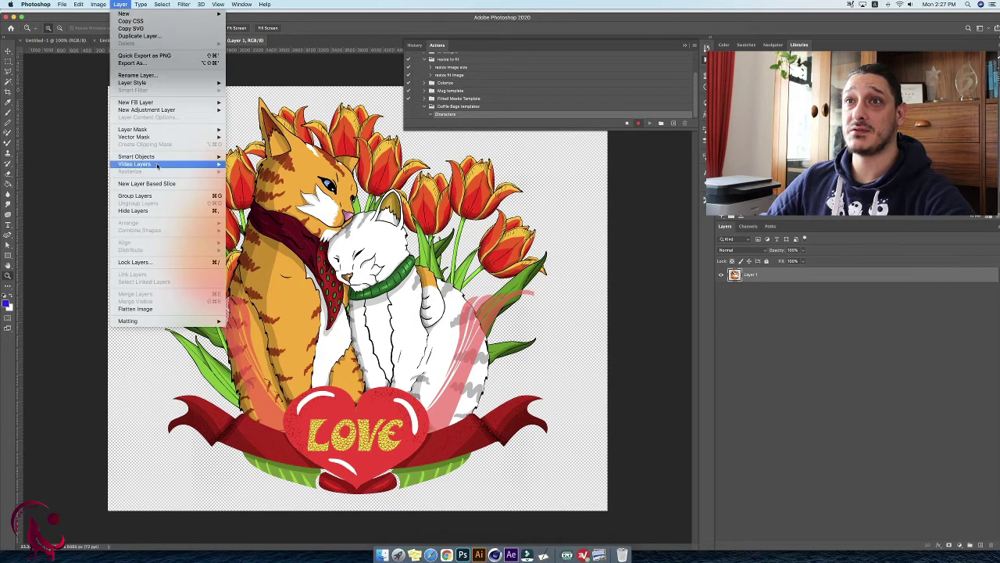
pyautogui.moveTo(191, 157)
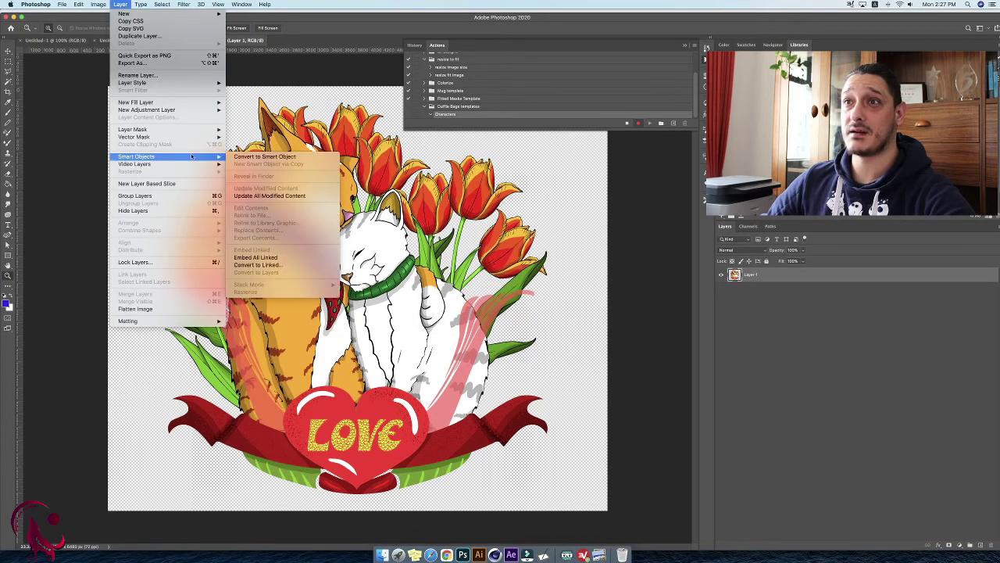
pyautogui.click(235, 157)
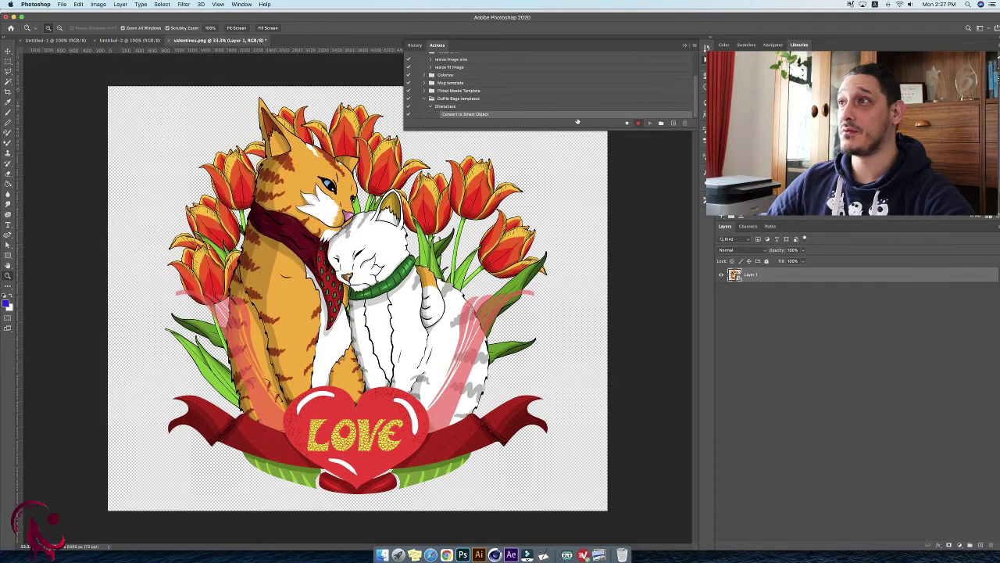
# Stop recording, close Untitled-2 and Untitled-1, then resume recording the Characters action.
pyautogui.click(626, 122)
pyautogui.click(97, 40)
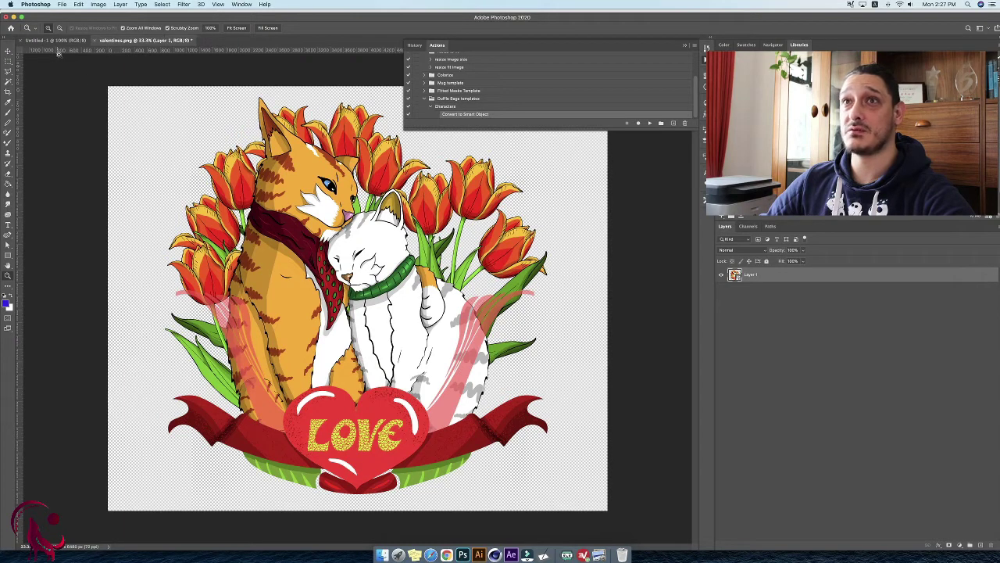
pyautogui.click(23, 40)
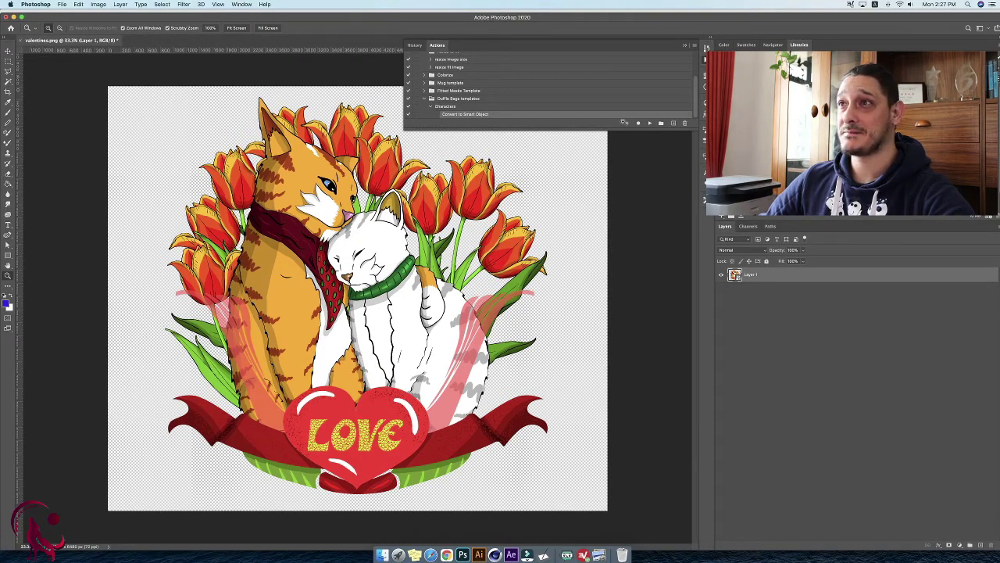
pyautogui.click(638, 123)
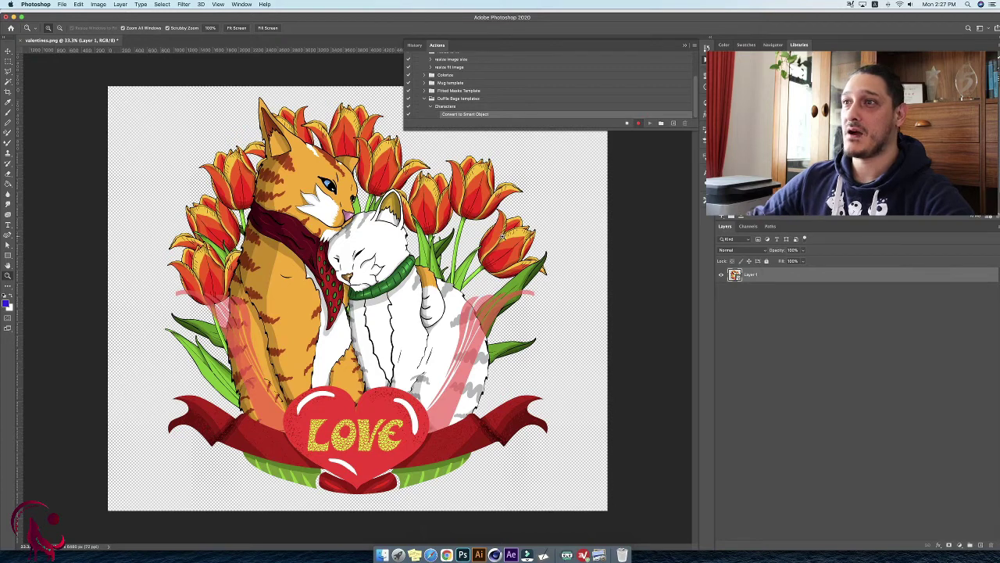
# Resize the valentines canvas to 4050 × 7800 pixels, accepting the clipping warning.
pyautogui.click(99, 4)
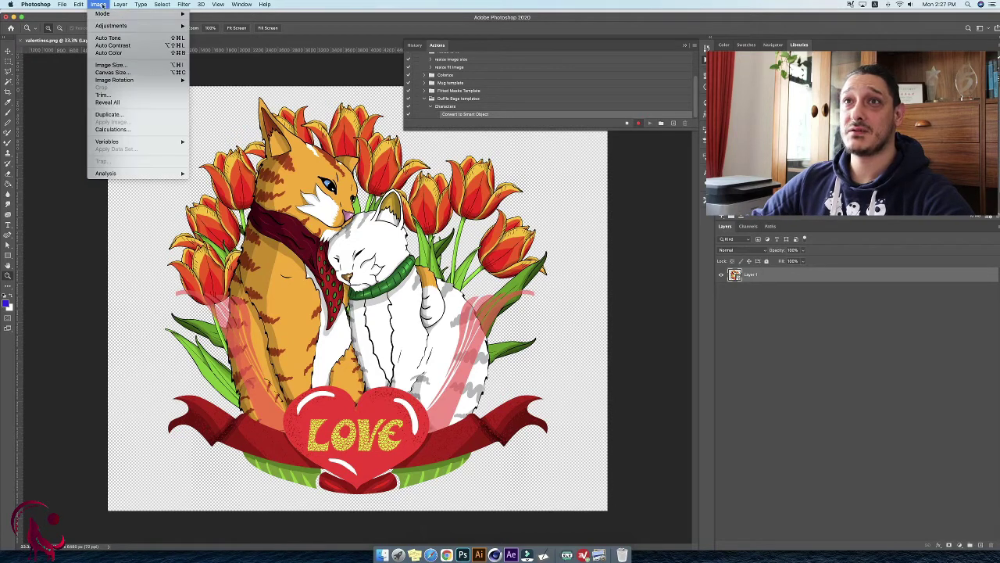
pyautogui.click(110, 72)
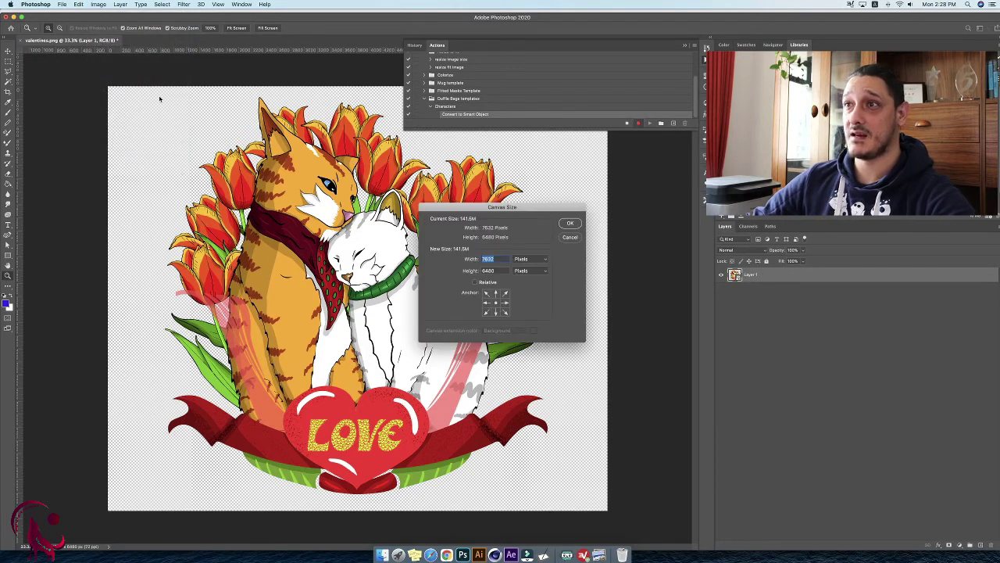
pyautogui.write('4050')
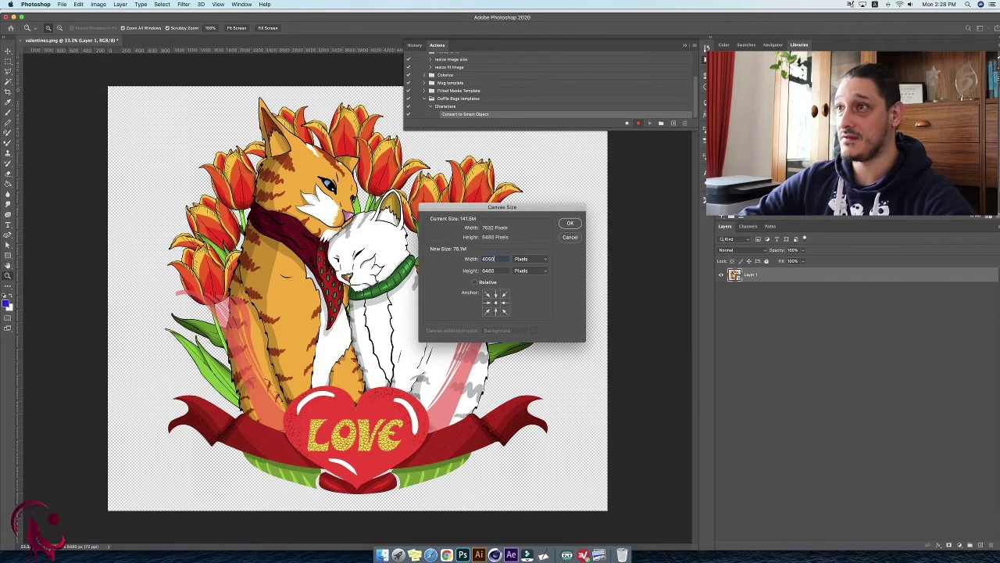
pyautogui.press('Tab')
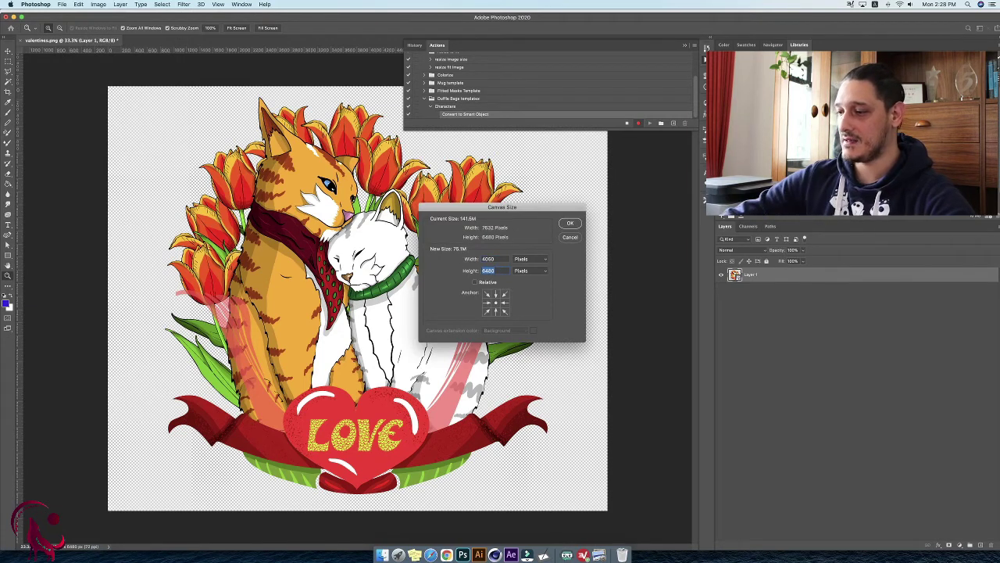
pyautogui.write('7800')
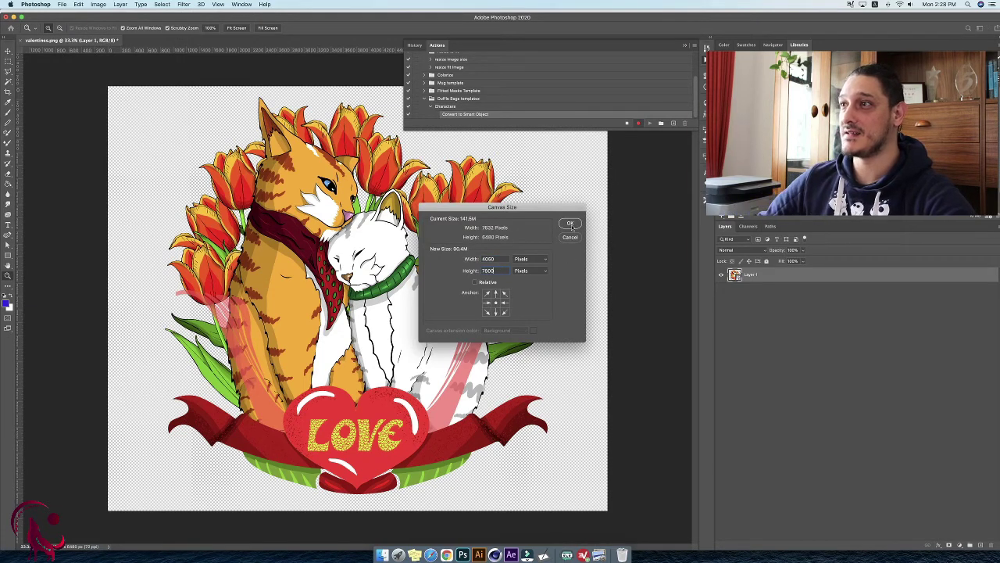
pyautogui.click(571, 225)
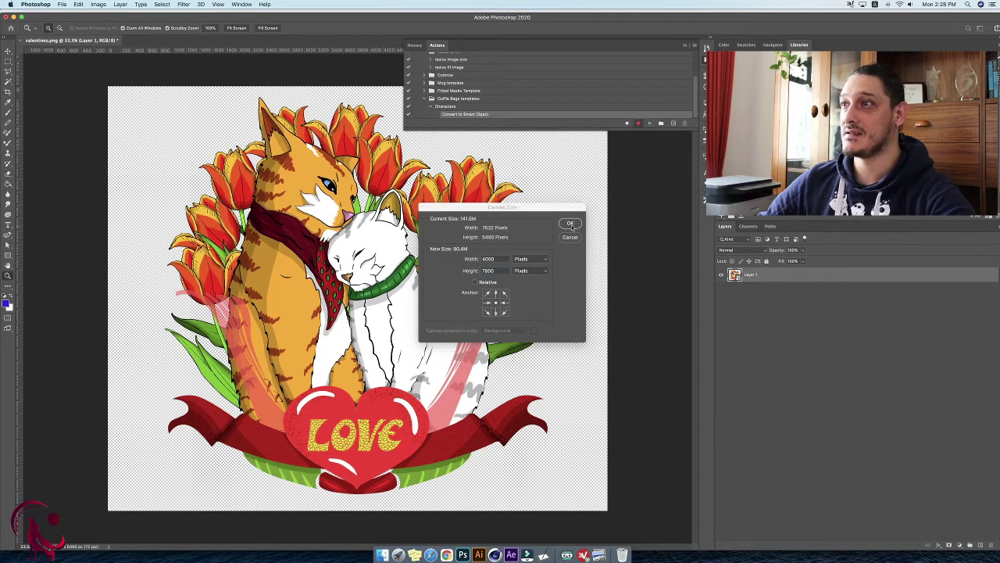
pyautogui.click(559, 189)
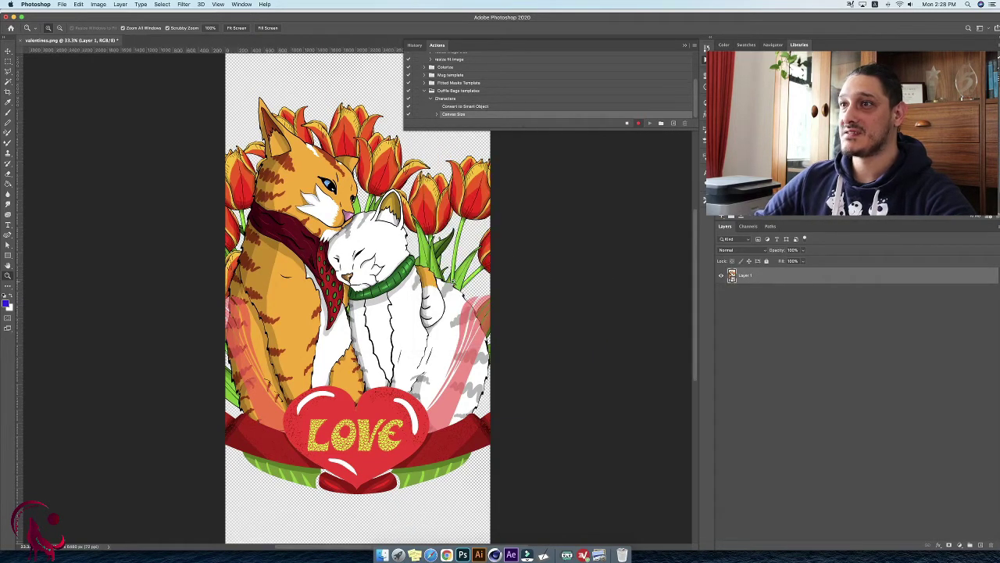
# Drag the left, top, right and low template PNGs from Finder onto the canvas.
pyautogui.click(382, 555)
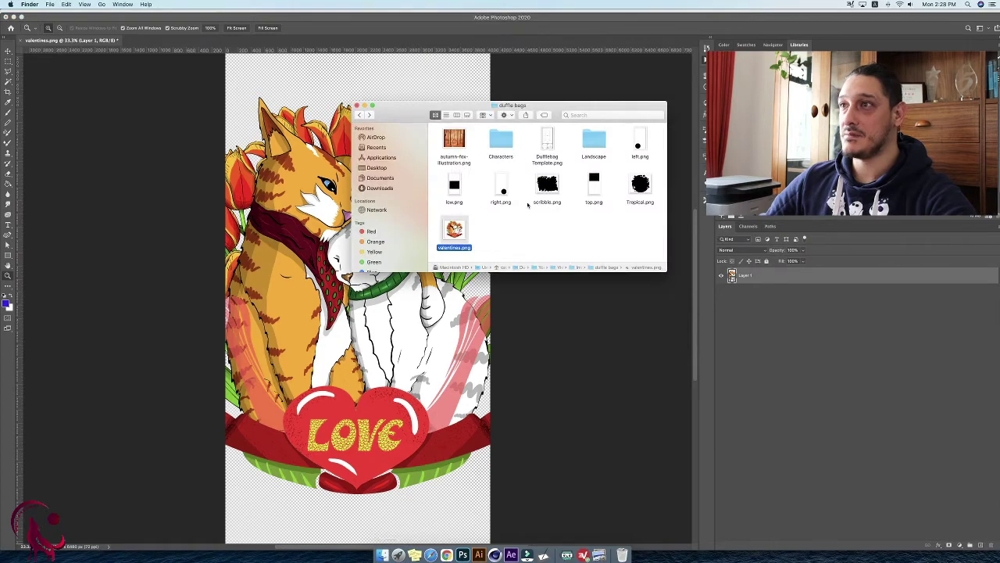
pyautogui.moveTo(617, 154); pyautogui.dragTo(625, 158)
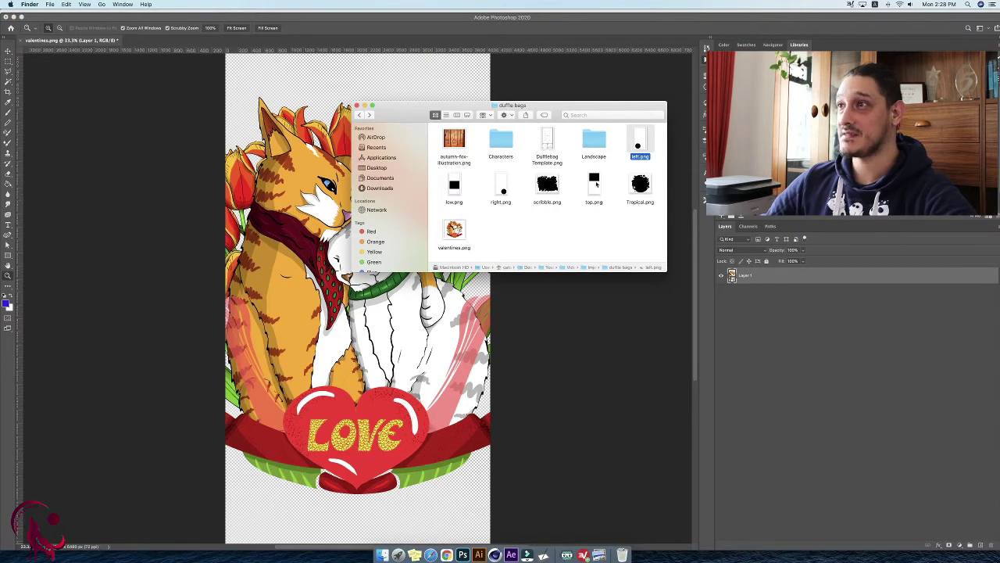
pyautogui.keyDown('super'); pyautogui.click(594, 184); pyautogui.keyUp('super')
pyautogui.keyDown('super'); pyautogui.click(501, 186); pyautogui.keyUp('super')
pyautogui.keyDown('super'); pyautogui.click(454, 185); pyautogui.keyUp('super')
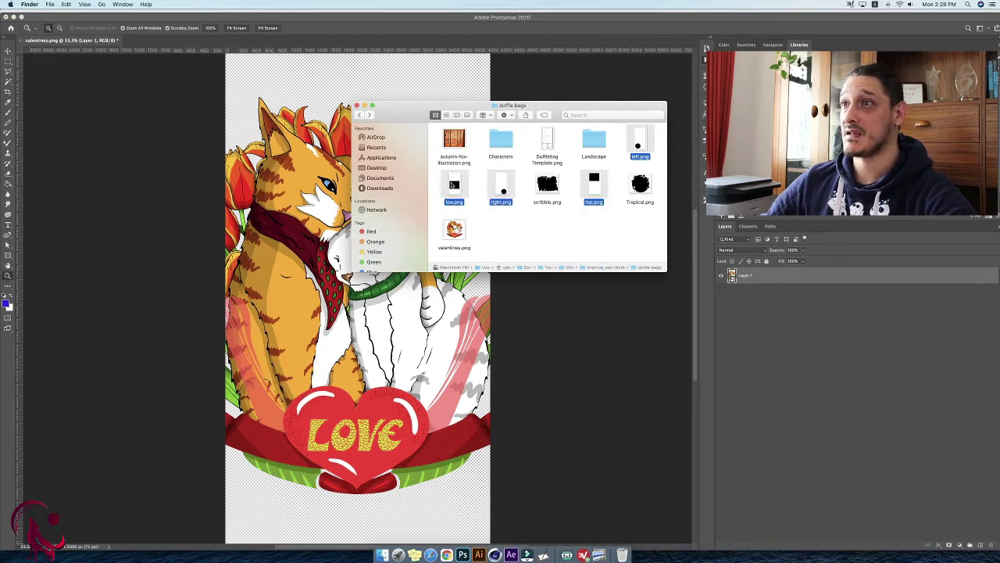
pyautogui.moveTo(454, 185); pyautogui.dragTo(295, 232)
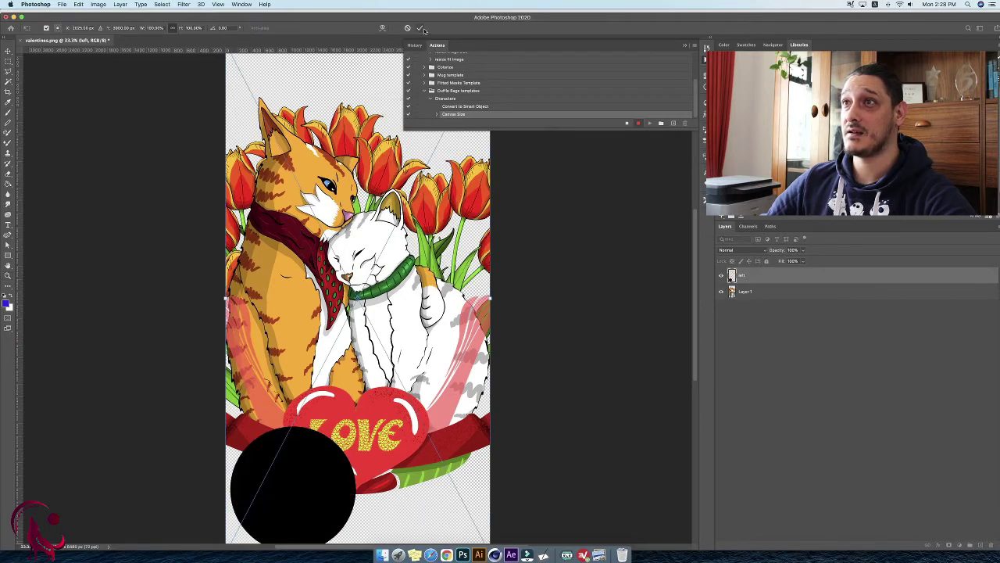
# Commit the placed template shapes, then open Layer 1's cat artwork smart object contents.
pyautogui.click(422, 29)
pyautogui.click(421, 28)
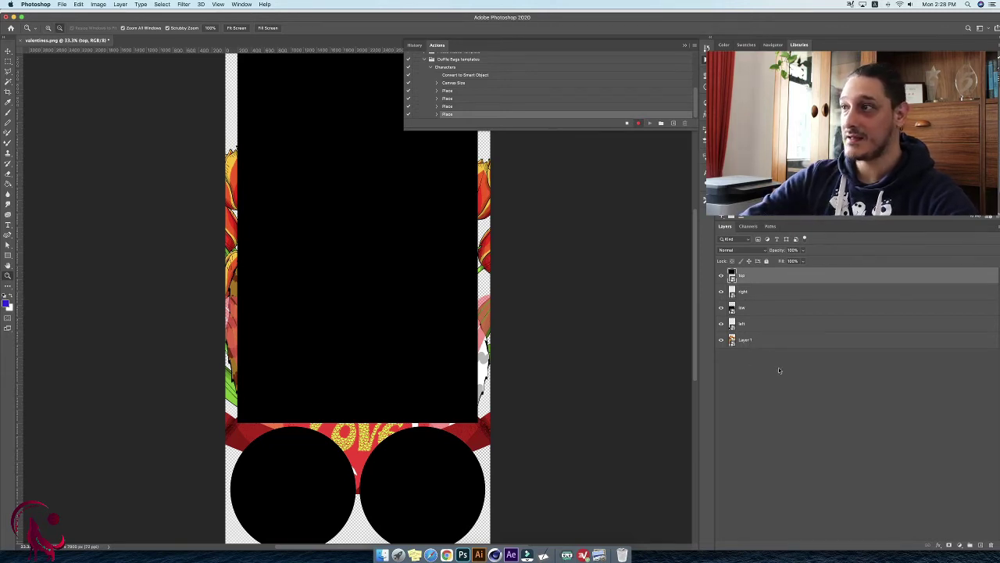
pyautogui.hotkey('alt', ']')
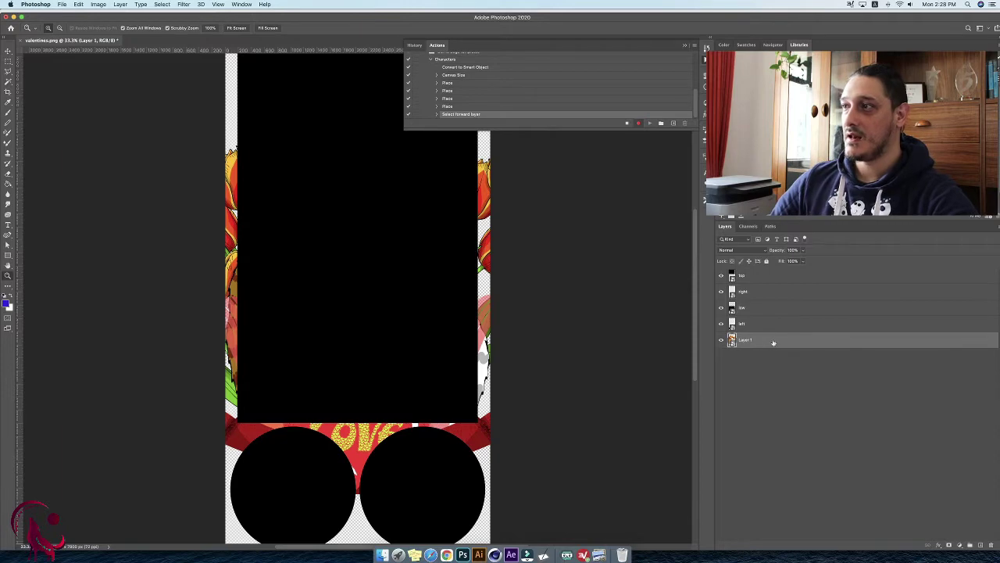
pyautogui.doubleClick(732, 341)
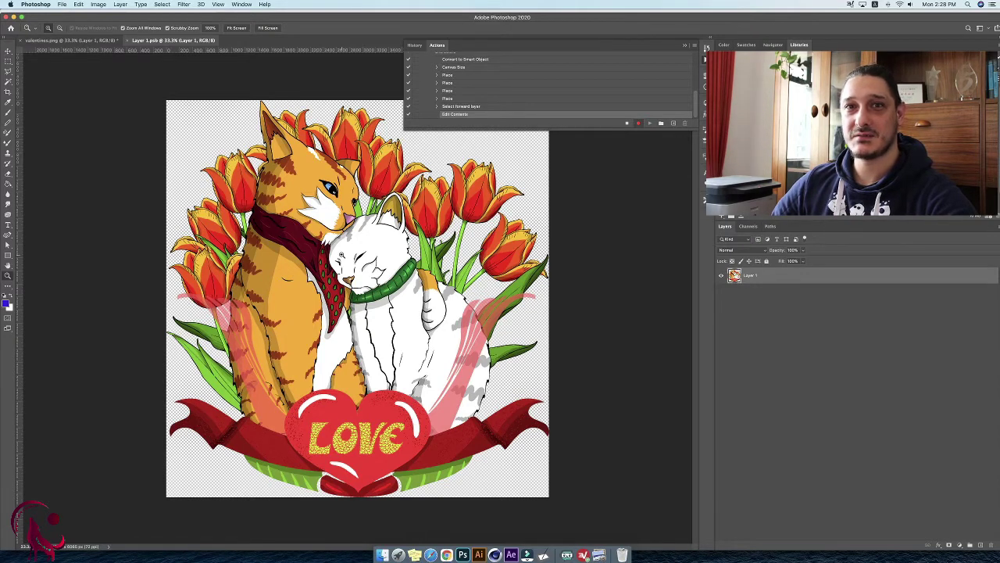
pyautogui.click(626, 124)
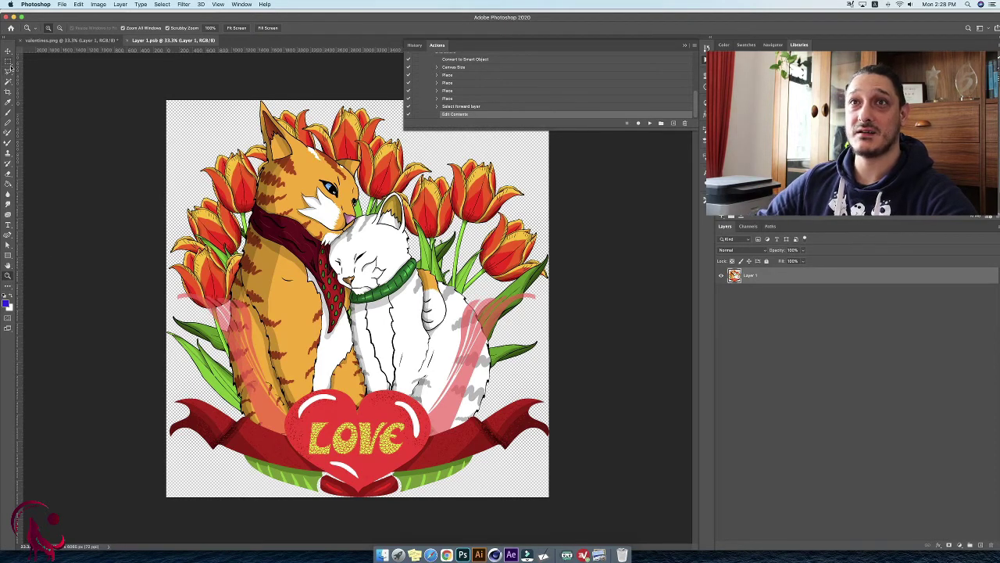
pyautogui.moveTo(8, 255); pyautogui.dragTo(49, 262)
pyautogui.moveTo(173, 113); pyautogui.dragTo(325, 305)
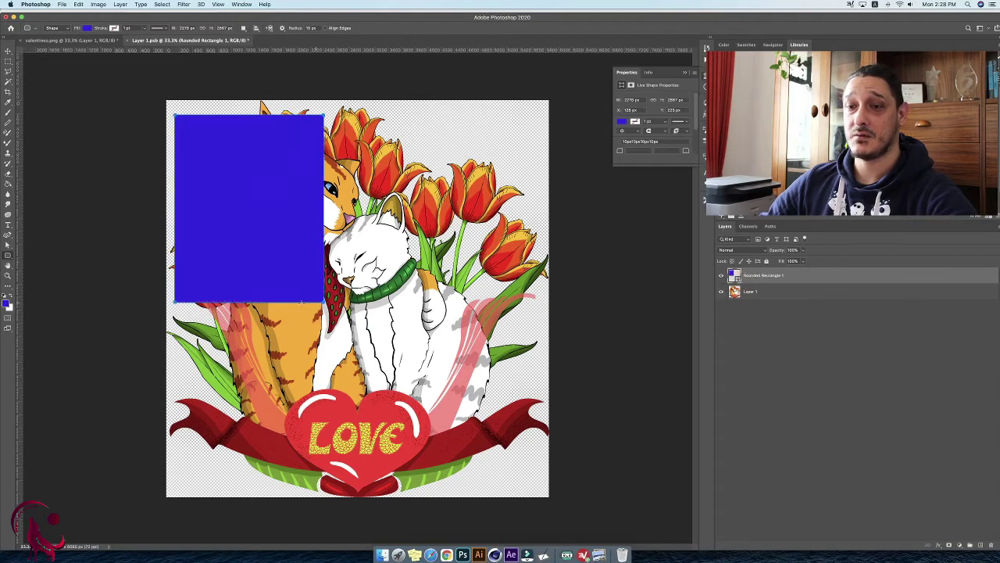
pyautogui.press('super+z')
pyautogui.moveTo(9, 258); pyautogui.dragTo(47, 271)
pyautogui.moveTo(348, 254); pyautogui.dragTo(707, 485)
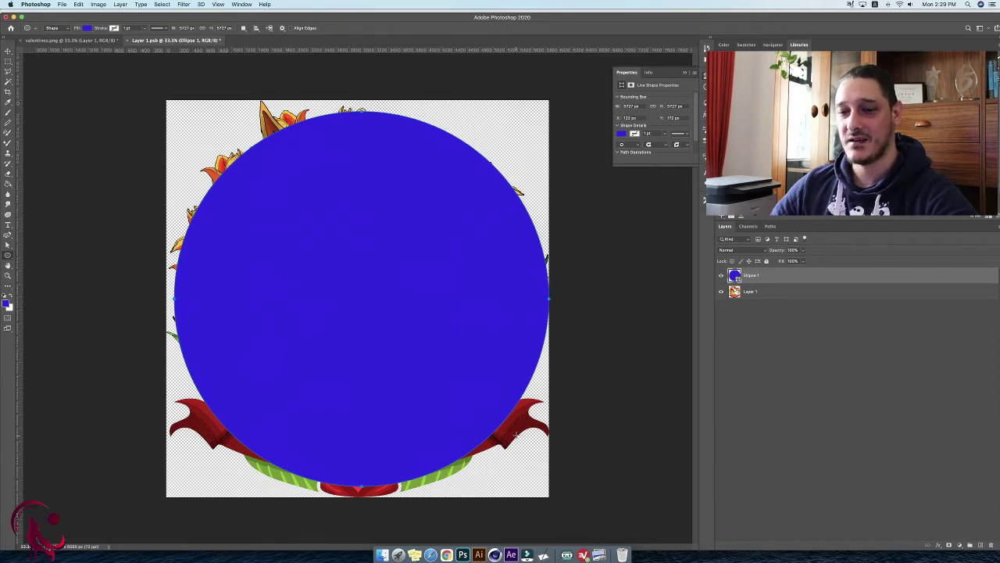
pyautogui.press('super+z')
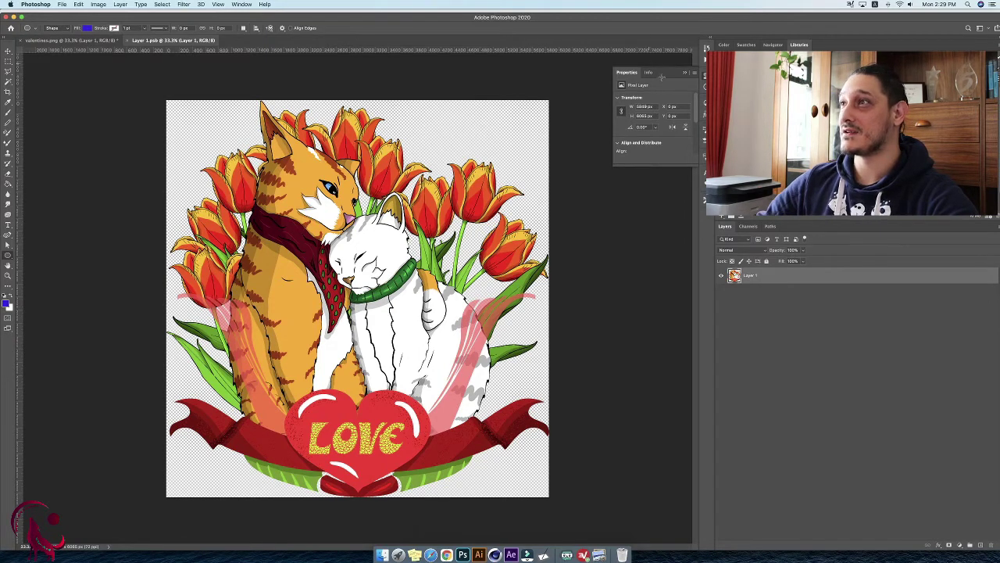
pyautogui.click(704, 64)
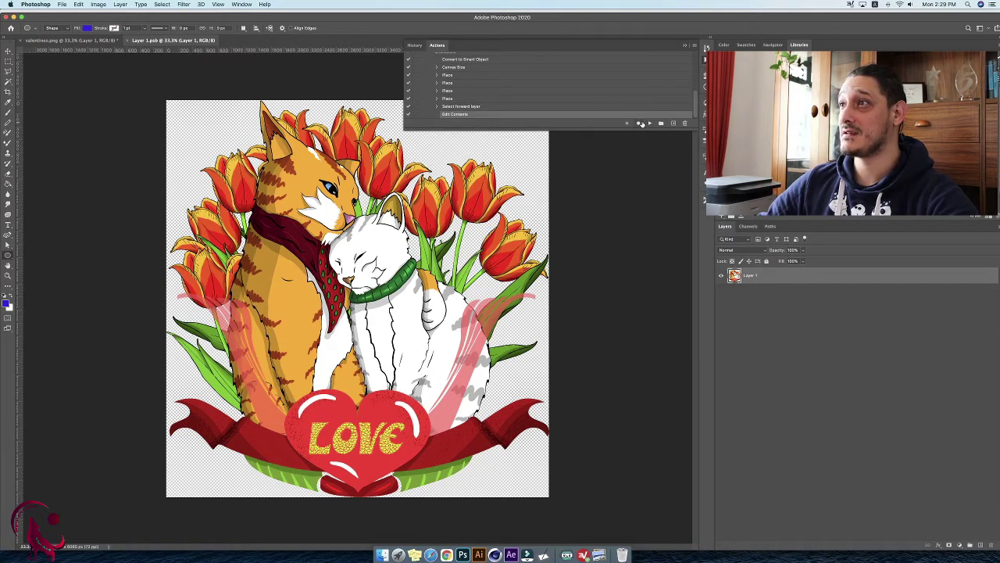
# Resume recording and use Fit Image to constrain the cat artwork within 1500 × 1500 pixels.
pyautogui.click(638, 122)
pyautogui.click(63, 6)
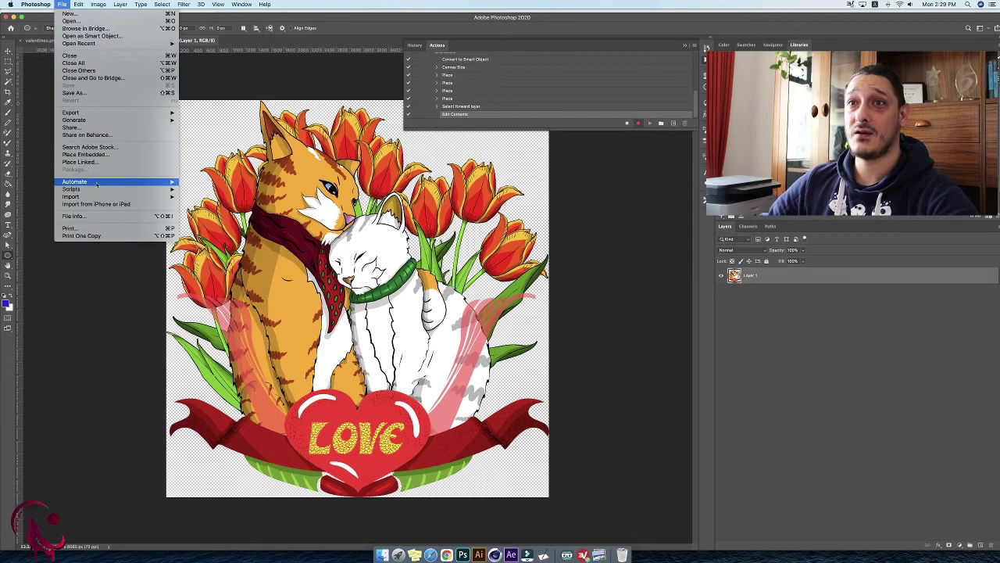
pyautogui.moveTo(157, 181)
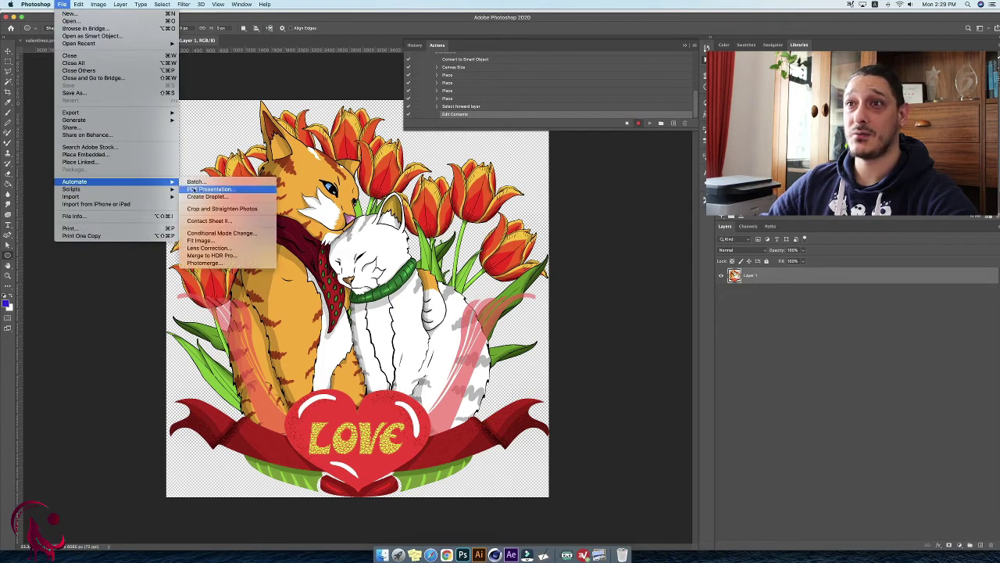
pyautogui.click(222, 244)
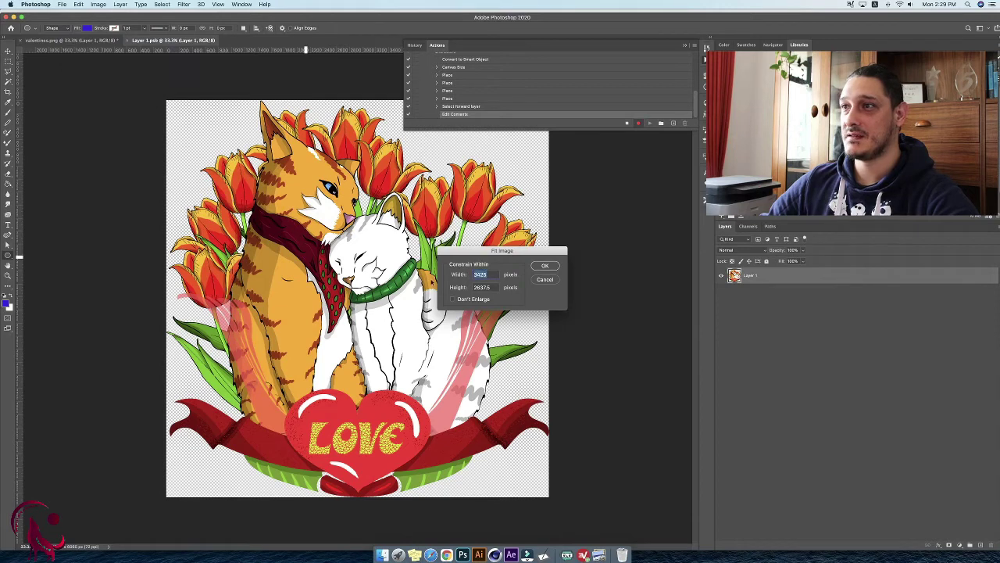
pyautogui.write('17')
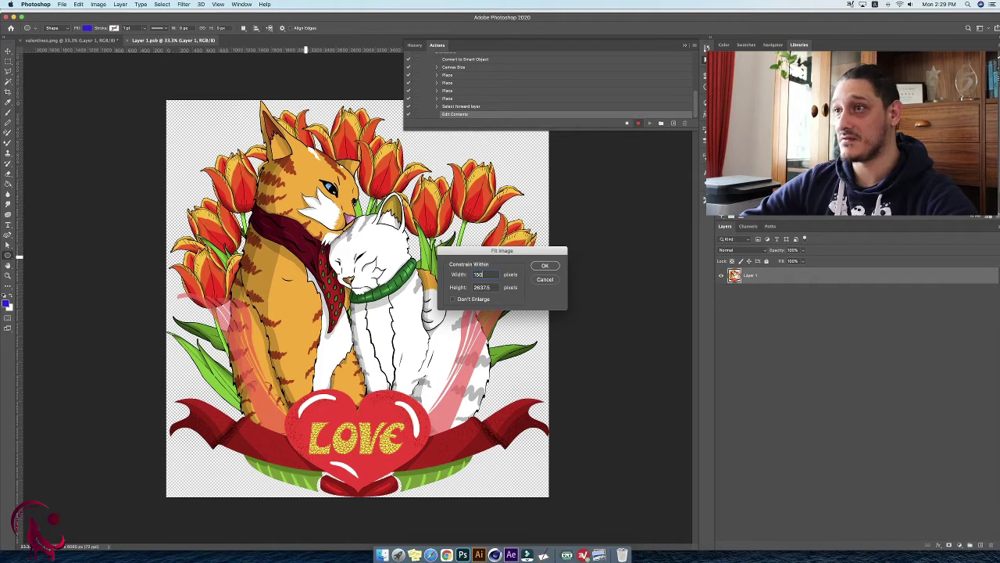
pyautogui.write('0')
pyautogui.press('Tab')
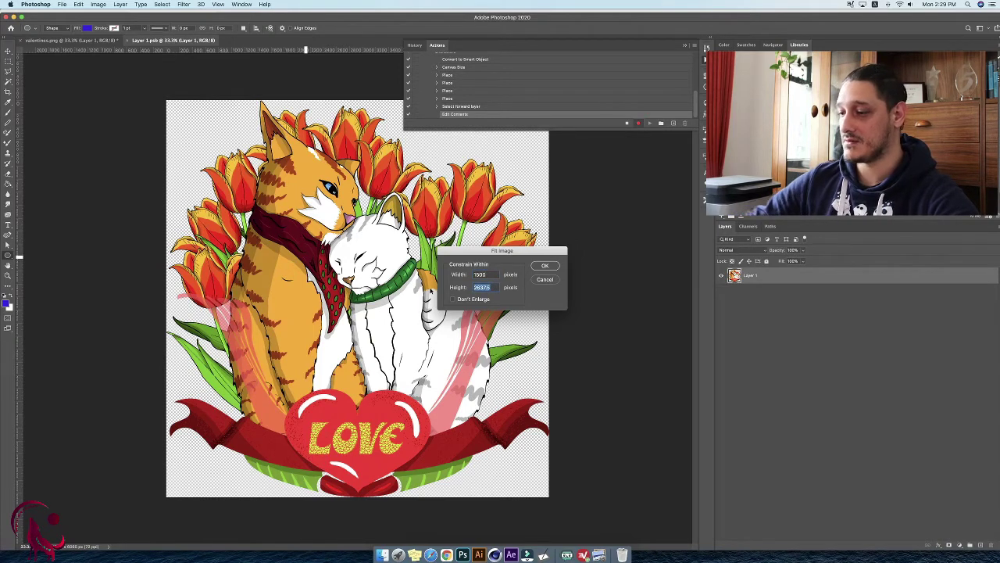
pyautogui.write('1500')
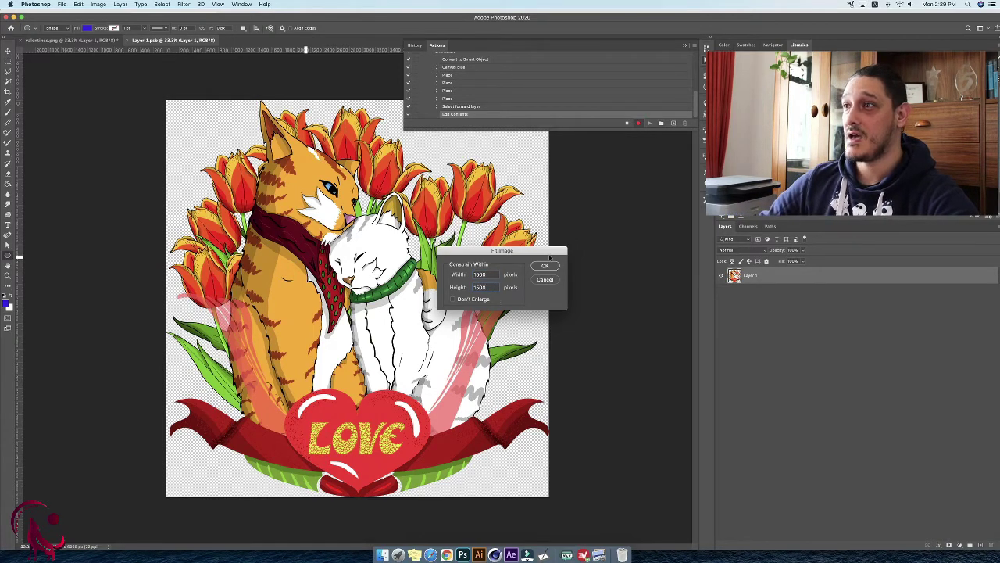
pyautogui.click(545, 266)
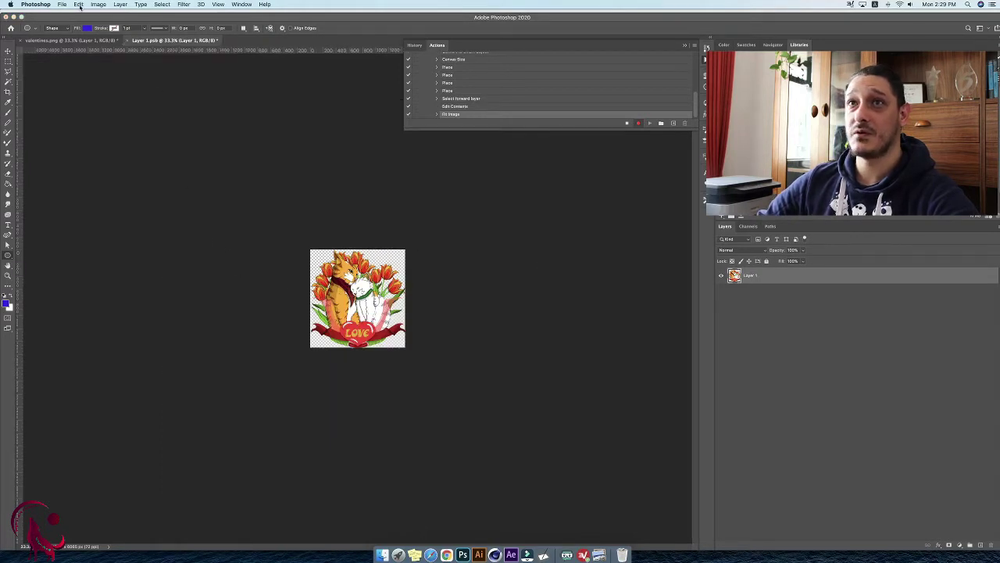
# Copy the cat artwork and paste it into valentines.png as a new layer.
pyautogui.click(80, 7)
pyautogui.click(94, 61)
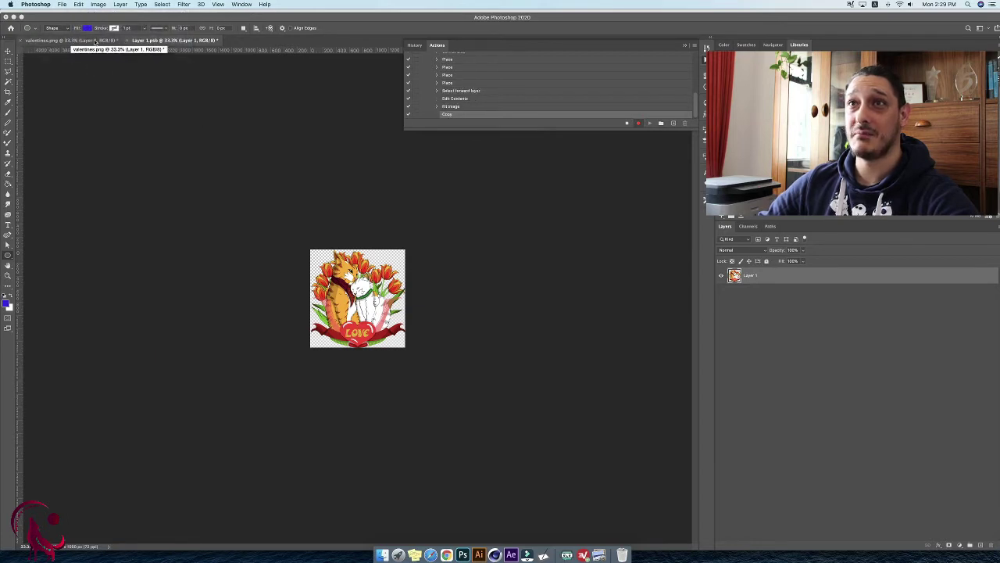
pyautogui.click(240, 5)
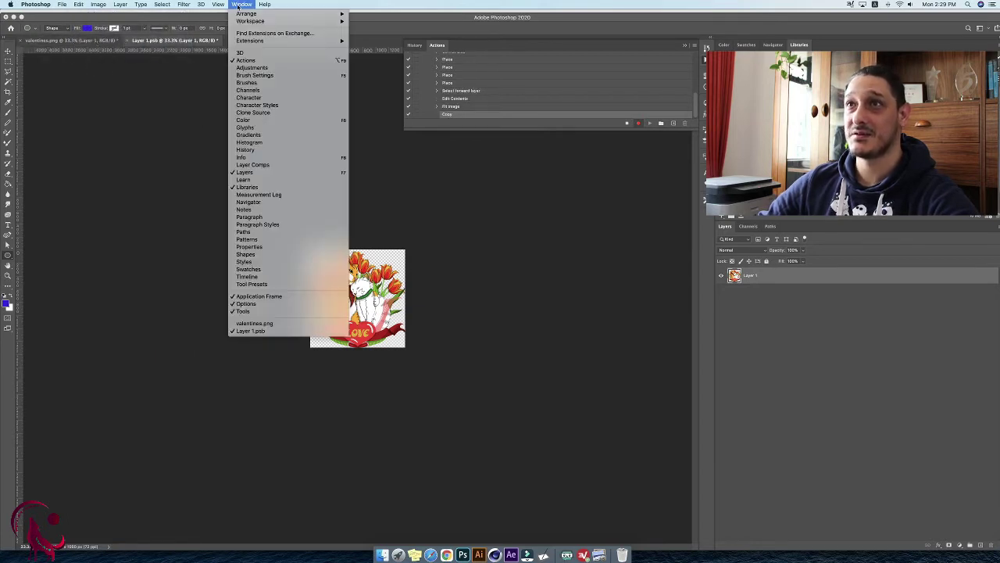
pyautogui.click(258, 324)
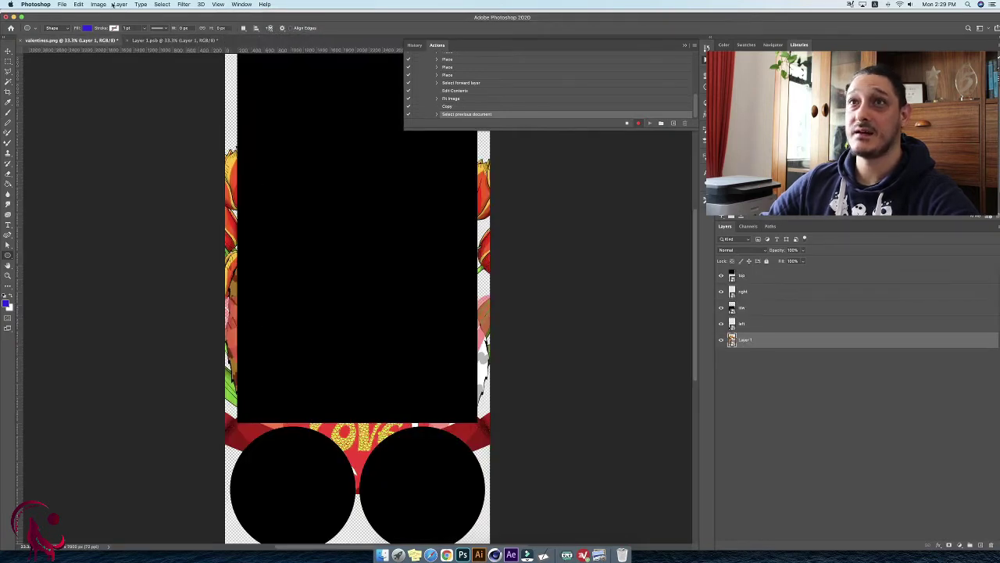
pyautogui.click(78, 4)
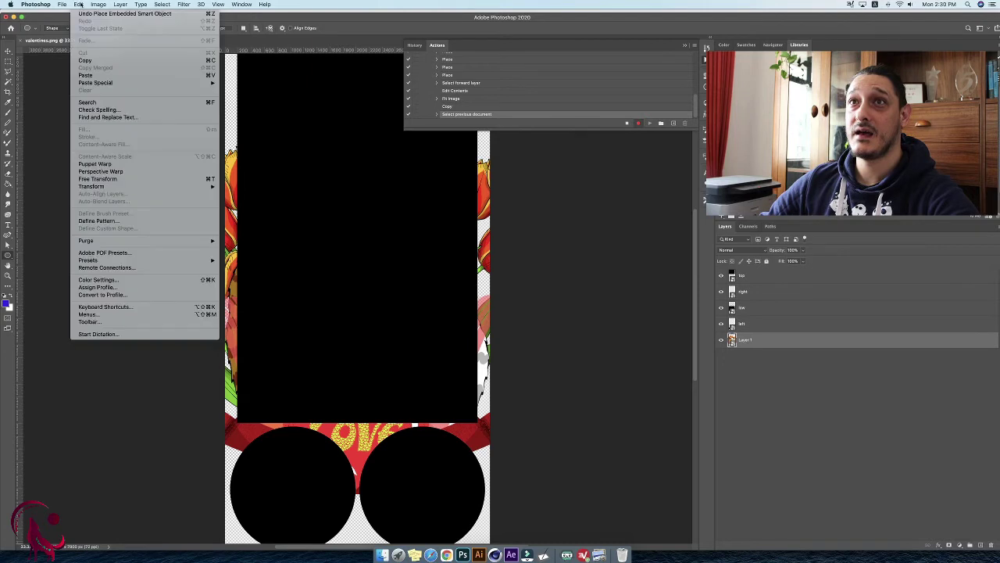
pyautogui.click(86, 76)
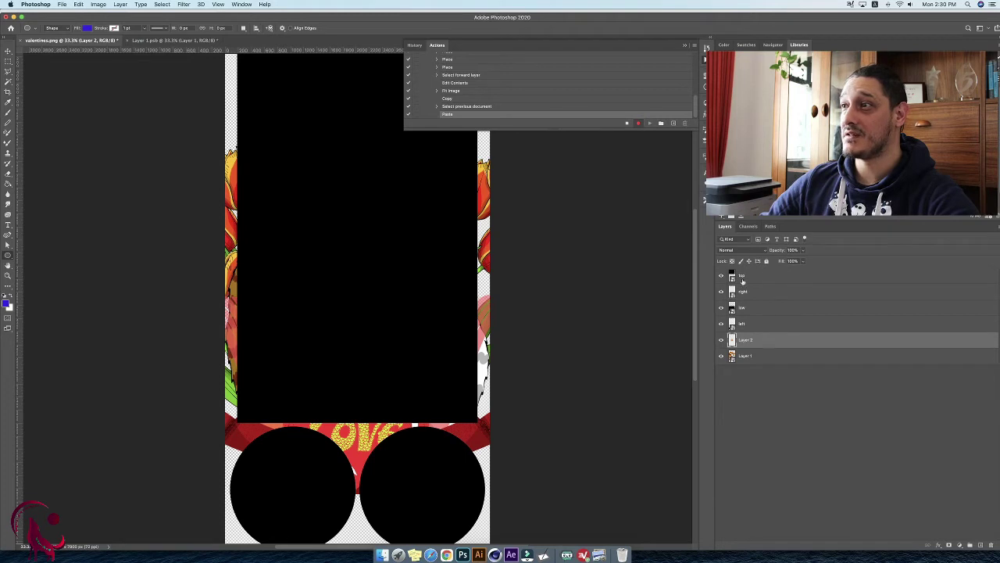
# Switch back to Layer 1.psb and close it without saving.
pyautogui.click(241, 5)
pyautogui.click(280, 332)
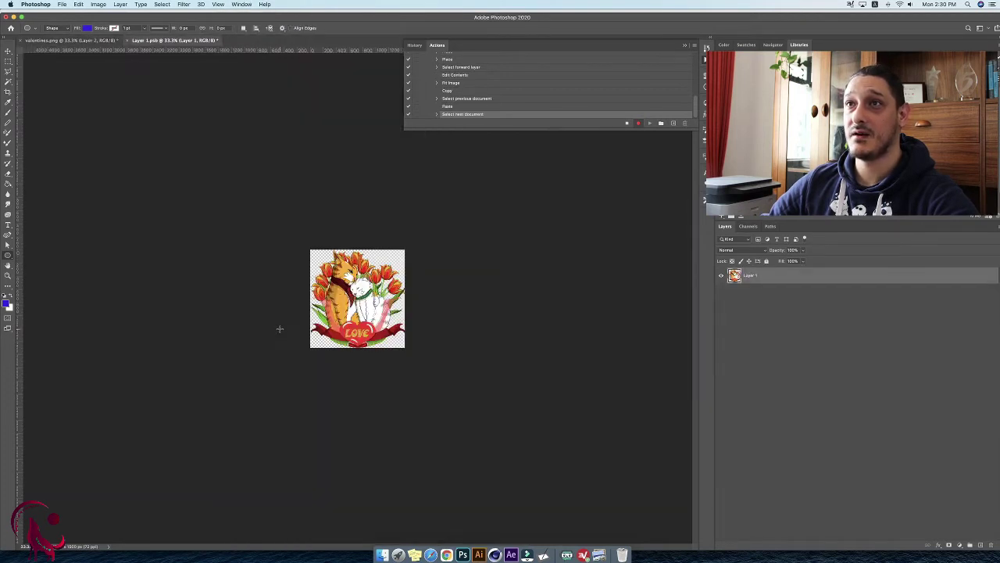
pyautogui.click(61, 4)
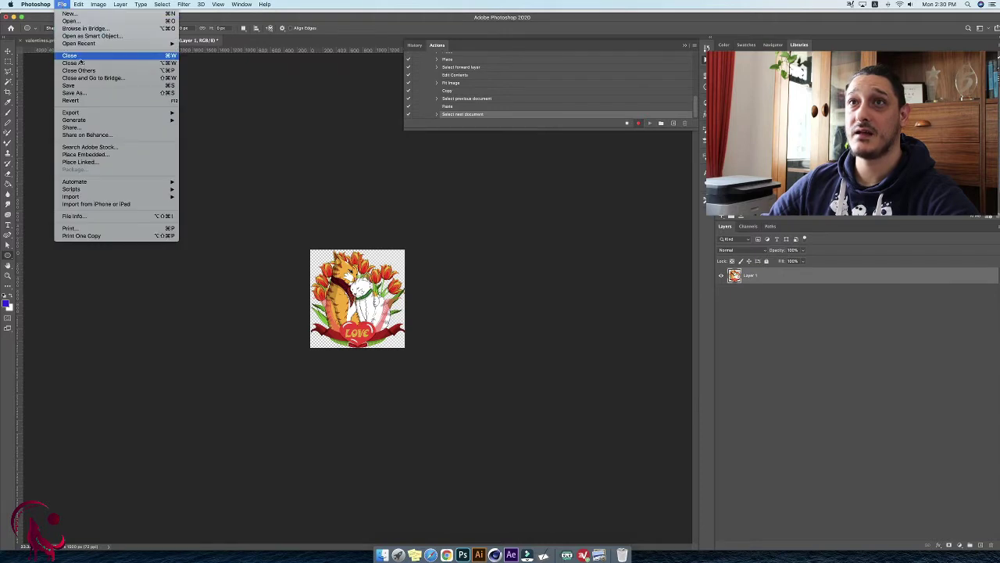
pyautogui.click(81, 58)
pyautogui.click(479, 181)
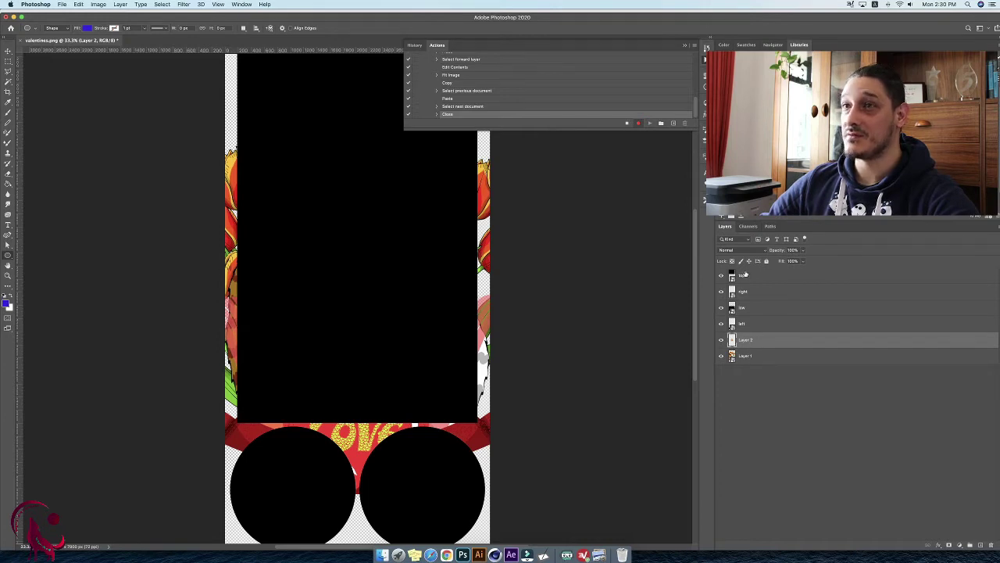
# Bring cat Layer 2 to the top of the layer stack.
pyautogui.click(120, 5)
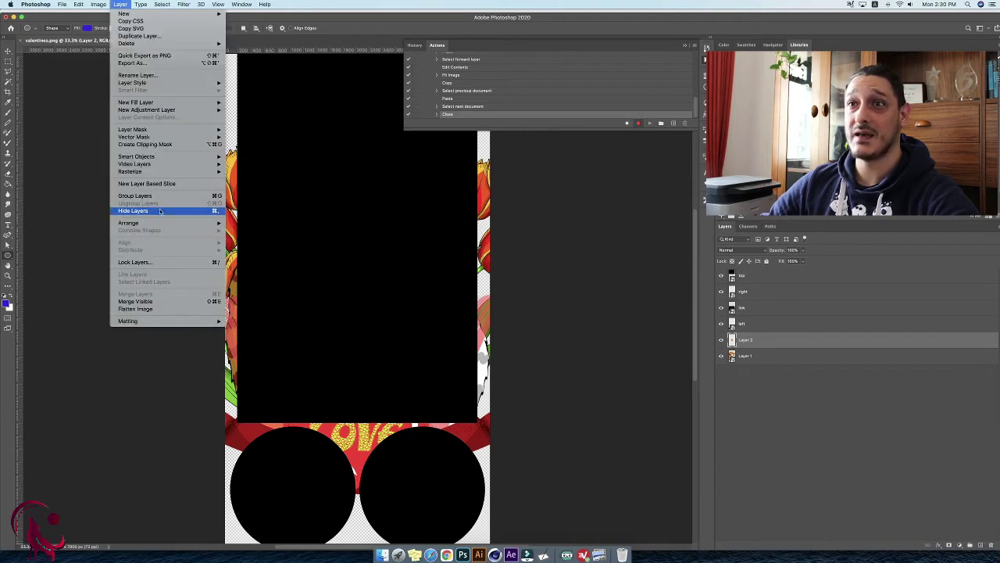
pyautogui.moveTo(174, 224)
pyautogui.click(274, 226)
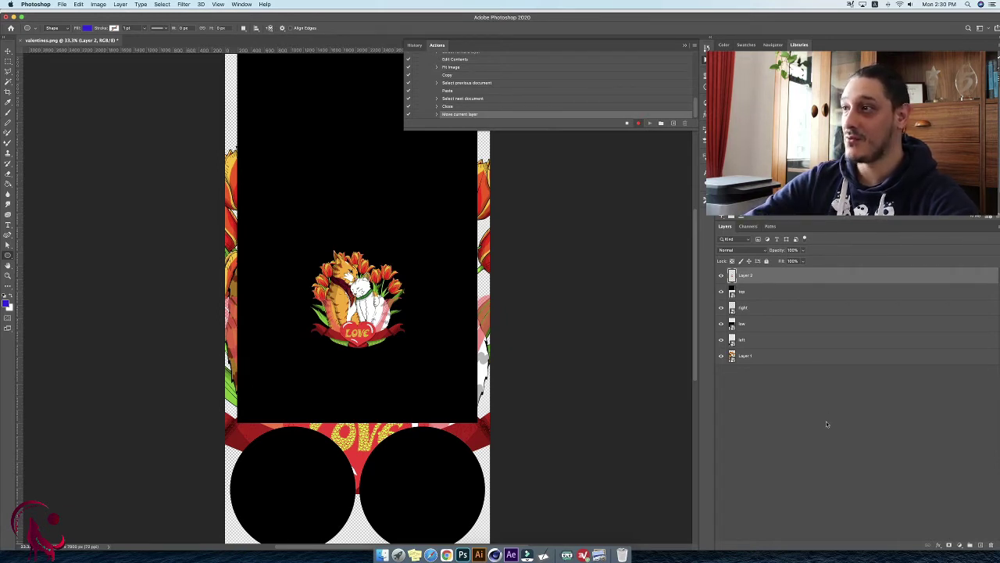
# Load the left circle as a selection, make the design layer active, and pick the Move tool.
pyautogui.hotkey('alt', 'shift', '[')
pyautogui.hotkey('alt', ']')
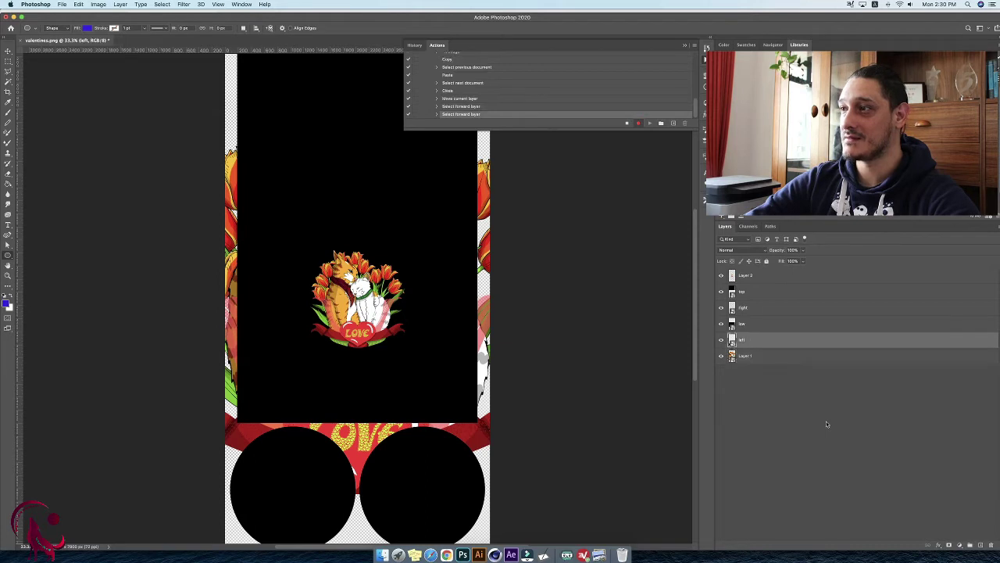
pyautogui.keyDown('super'); pyautogui.click(732, 340); pyautogui.keyUp('super')
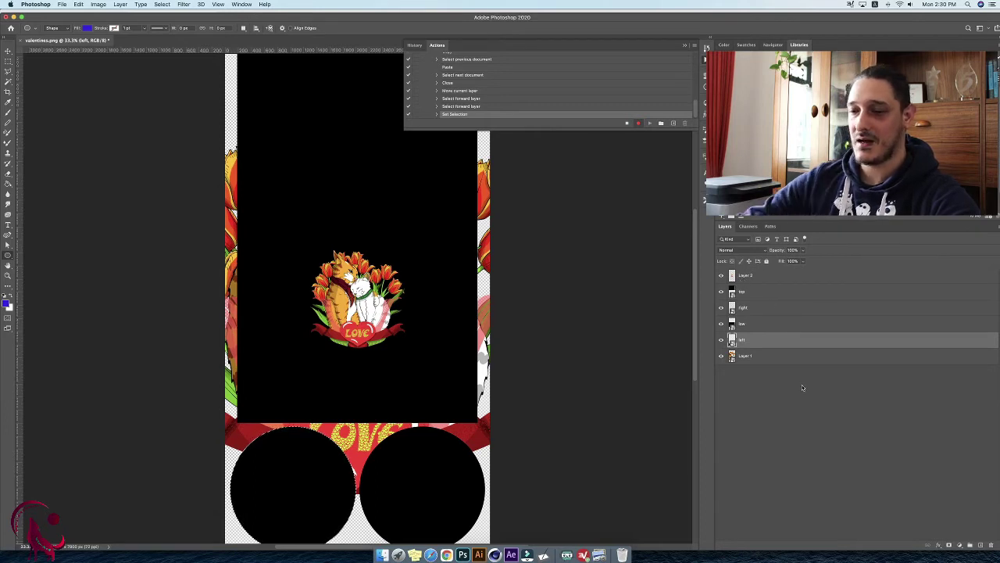
pyautogui.hotkey('alt', '[')
pyautogui.hotkey('alt', '[')
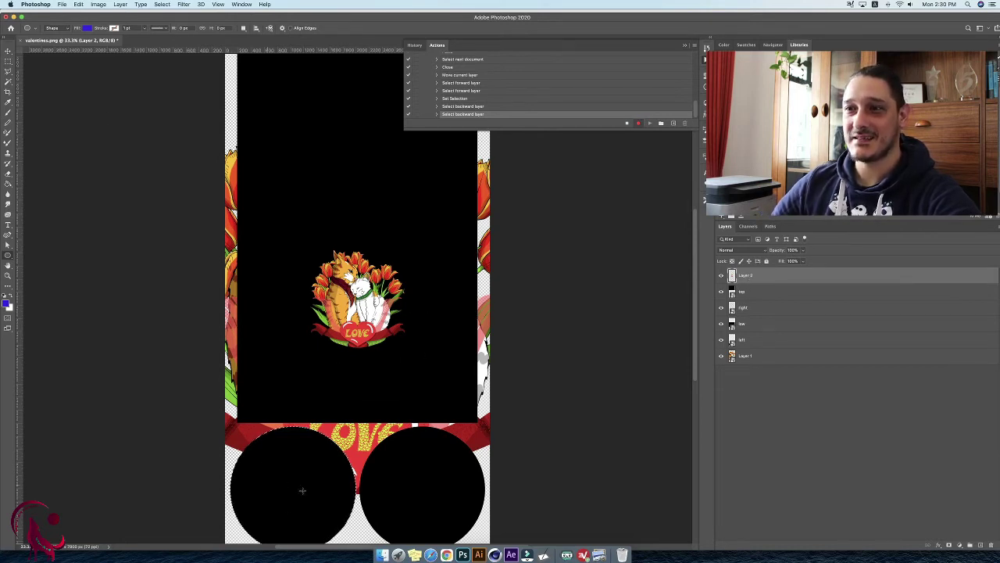
pyautogui.click(8, 52)
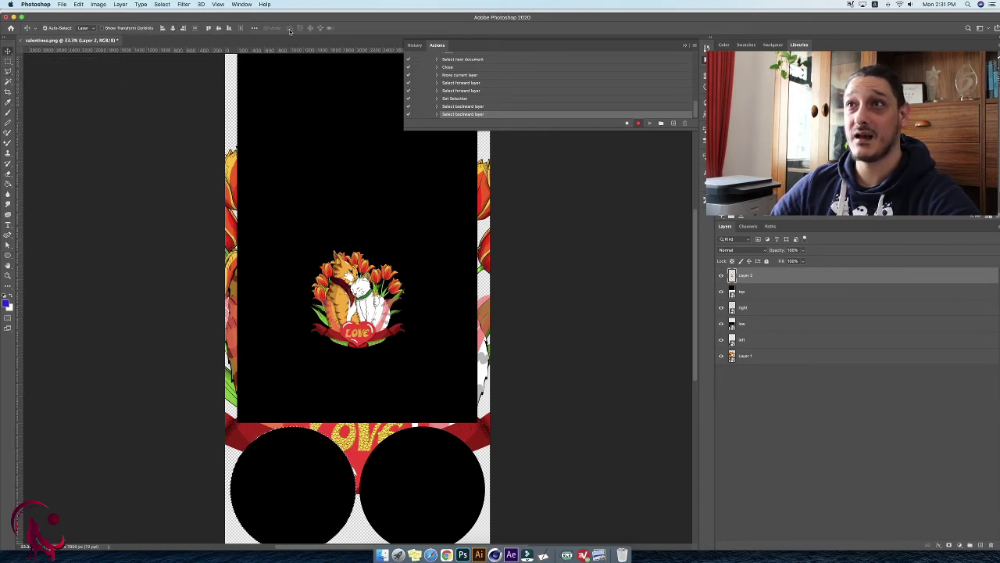
# Align the cat design's horizontal and vertical centres to the left circle selection.
pyautogui.click(172, 29)
pyautogui.click(218, 28)
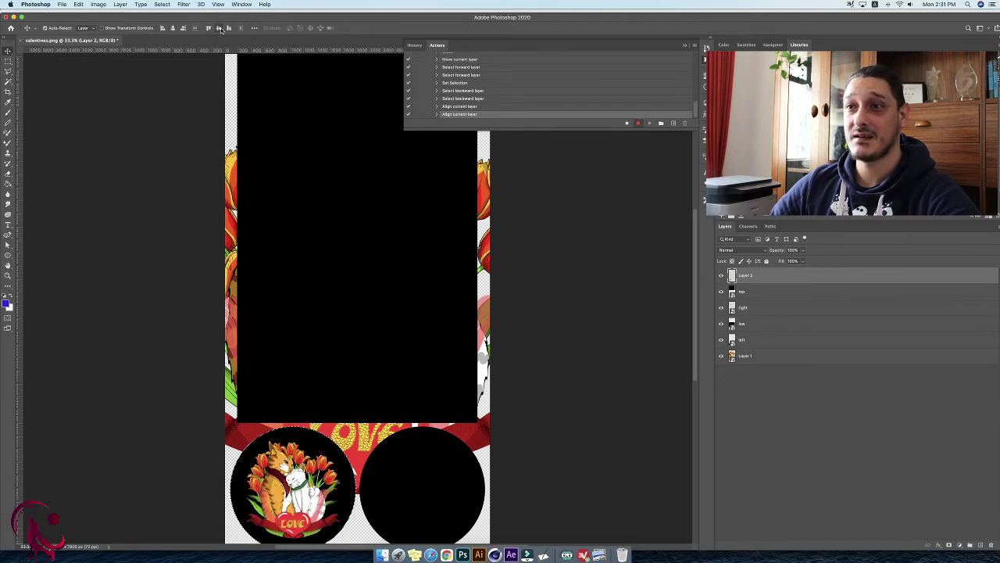
pyautogui.scroll(-2, 301, 213)
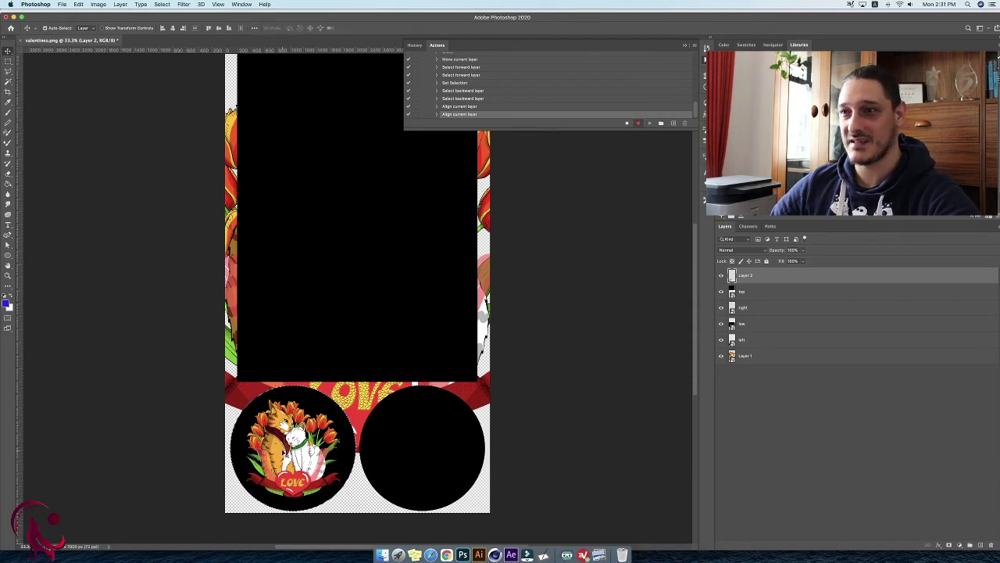
# Deselect the left circle and duplicate the cat design layer.
pyautogui.click(161, 4)
pyautogui.click(169, 20)
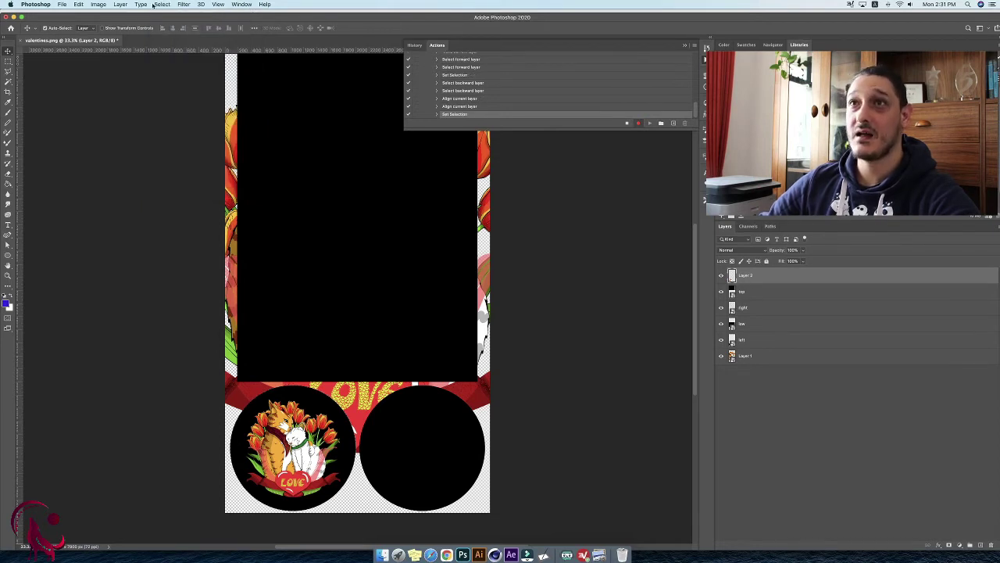
pyautogui.click(122, 5)
pyautogui.click(133, 36)
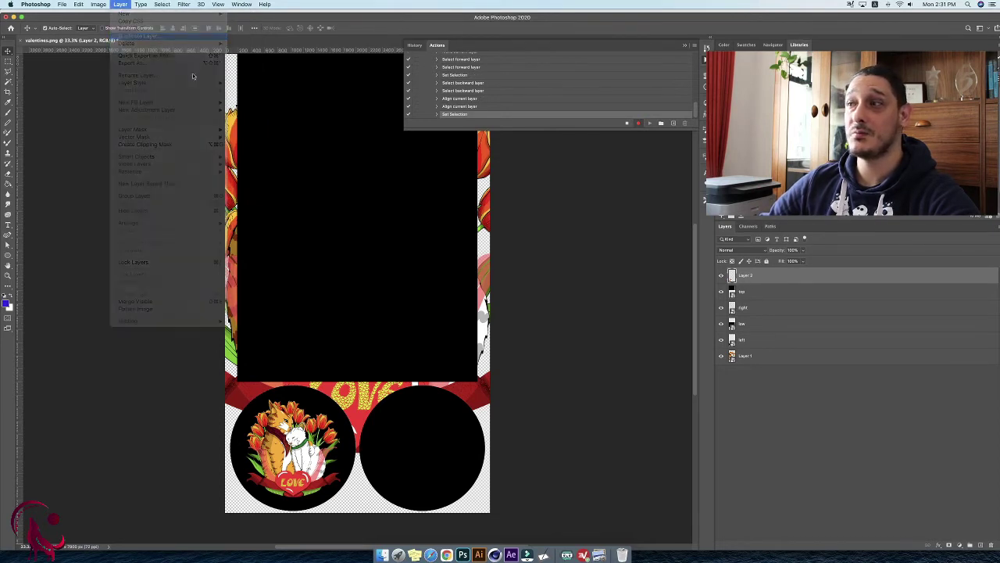
# Create Layer 2 copy and load the right circle panel as a selection.
pyautogui.click(572, 251)
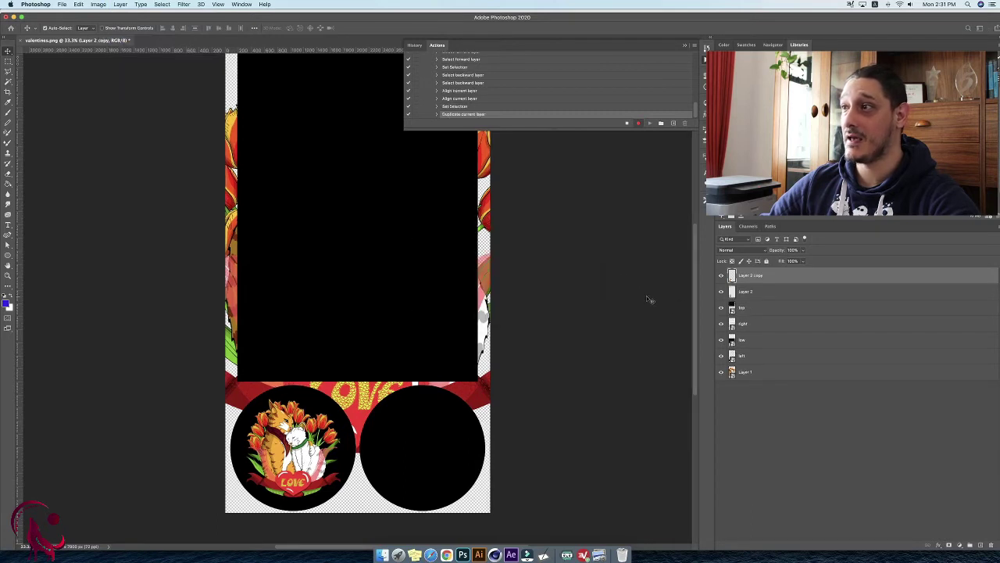
pyautogui.scroll(-2, 393, 415)
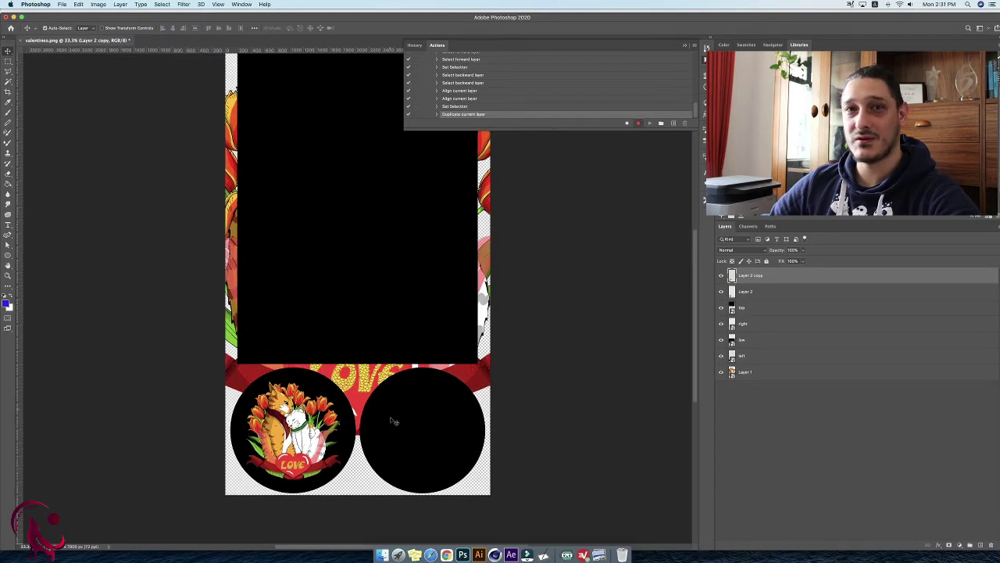
pyautogui.hscroll(-5, 529, 402)
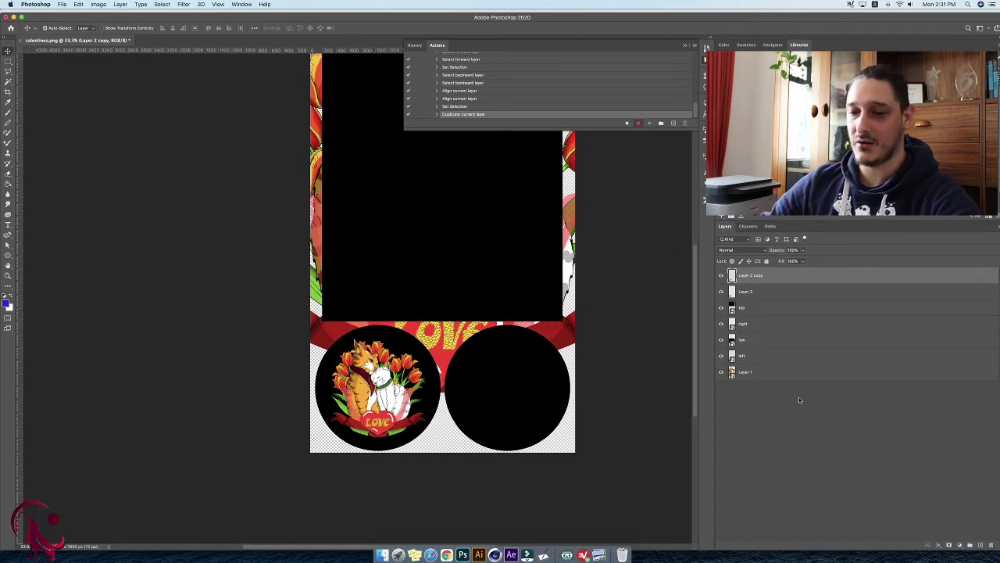
pyautogui.hotkey('alt', ']')
pyautogui.hotkey('alt', ']')
pyautogui.hotkey('alt', ']')
pyautogui.hotkey('alt', ']')
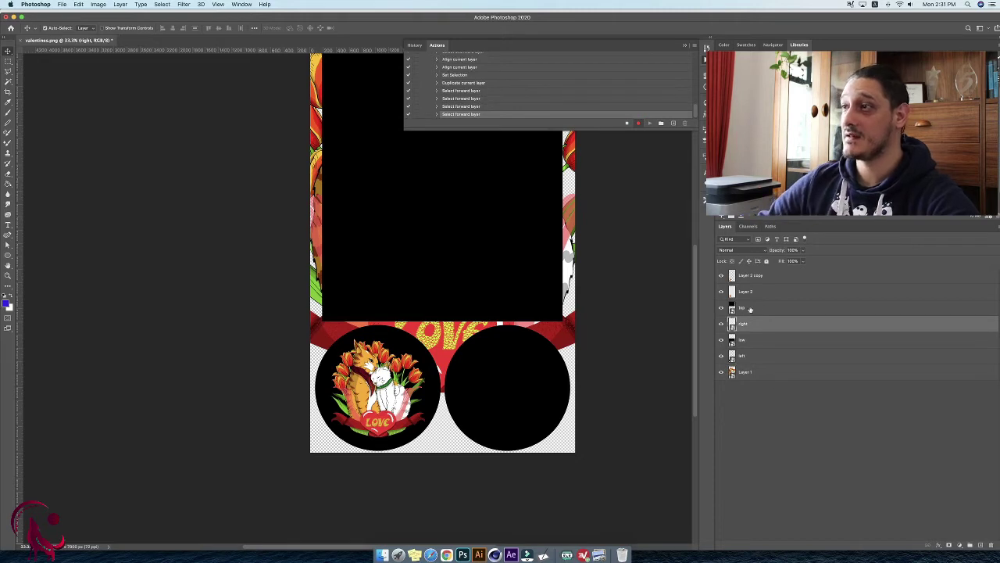
pyautogui.keyDown('super'); pyautogui.click(732, 324); pyautogui.keyUp('super')
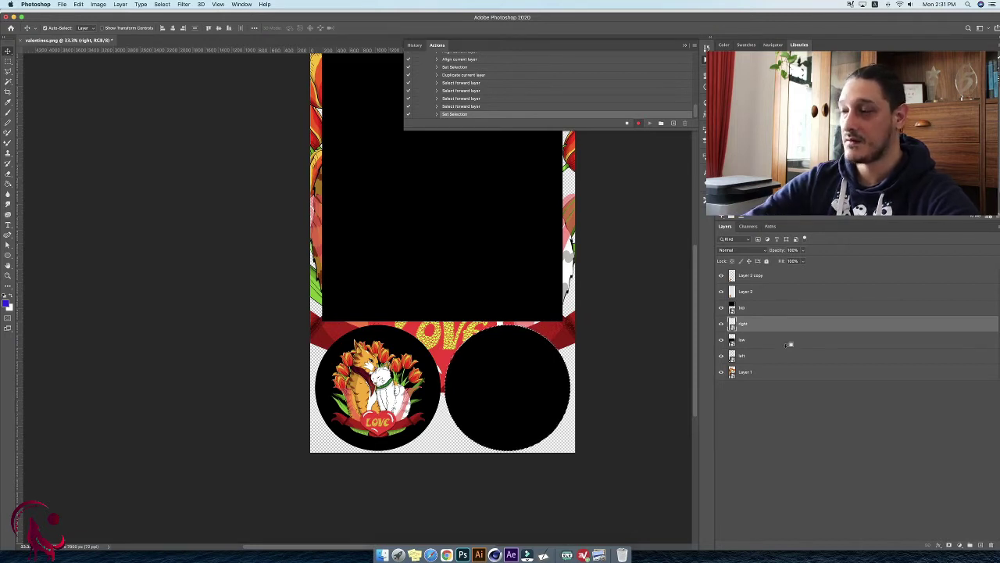
# Centre Layer 2 copy in the right circle, deselect, and make Layer 1 active.
pyautogui.hotkey('alt', ']')
pyautogui.hotkey('alt', ']')
pyautogui.hotkey('alt', ']')
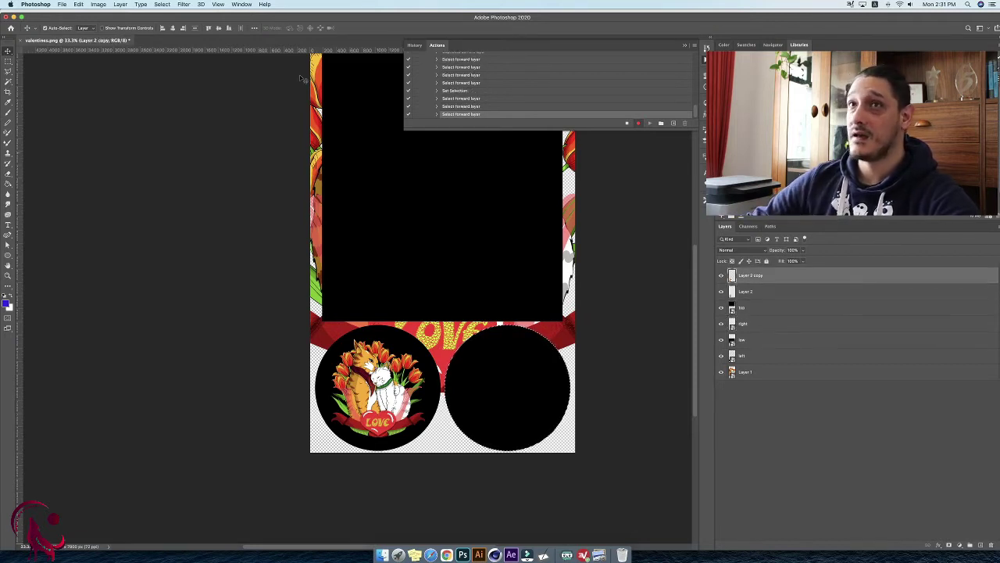
pyautogui.click(174, 28)
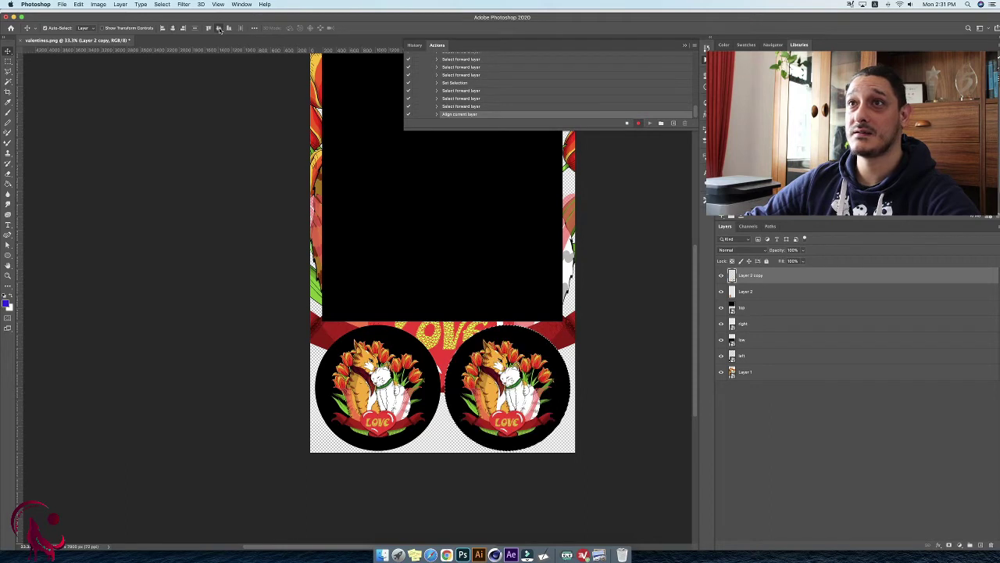
pyautogui.click(218, 28)
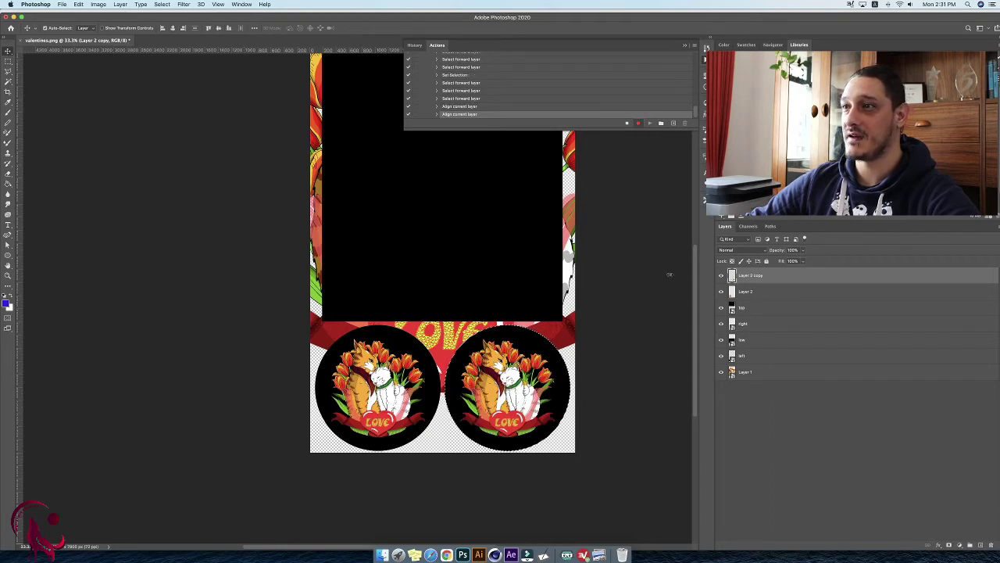
pyautogui.click(162, 5)
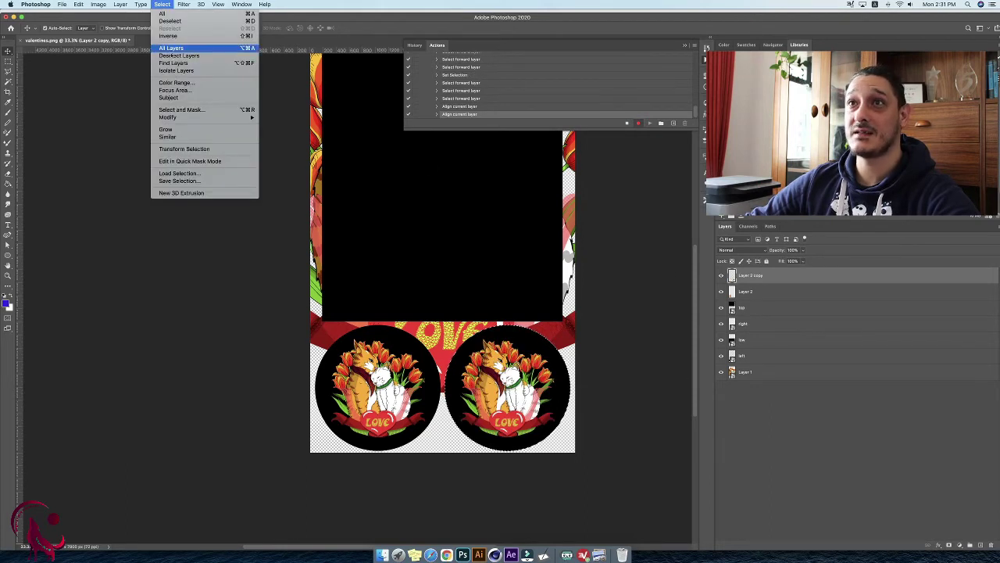
pyautogui.click(167, 17)
pyautogui.scroll(5, 496, 264)
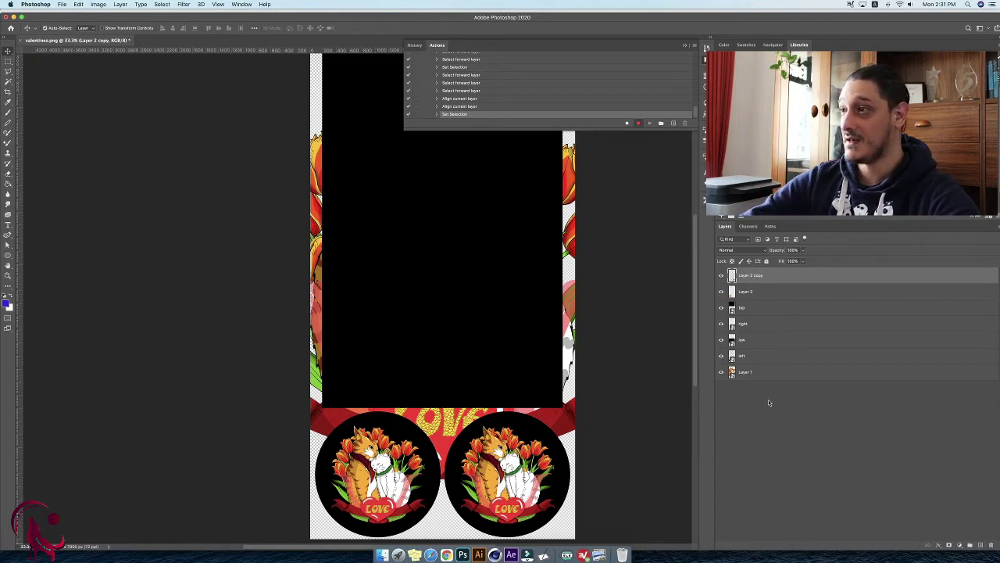
pyautogui.hotkey('alt', ']')
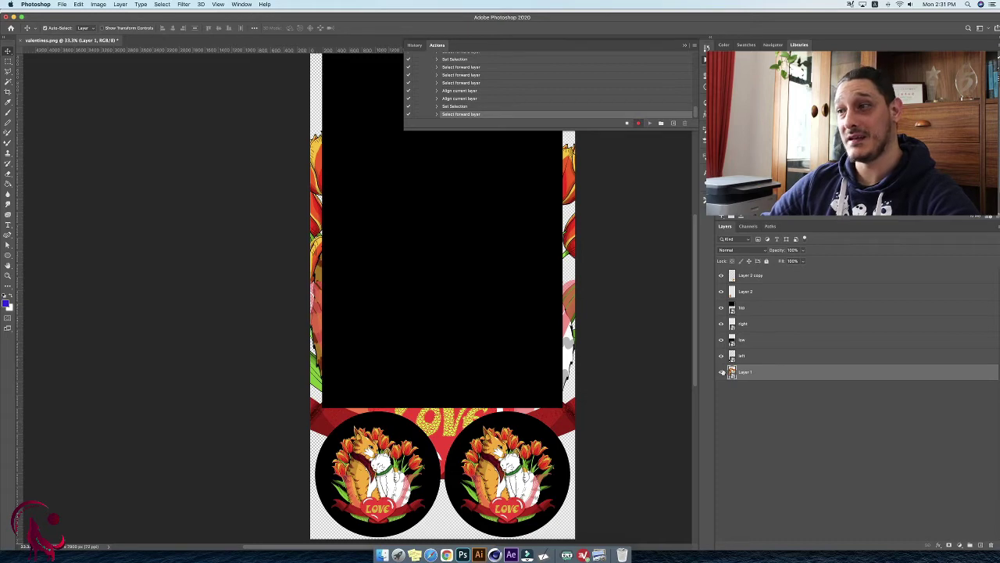
# Open Layer 1's smart object contents and enter 3675 × 2887.5 pixels in Fit Image.
pyautogui.doubleClick(731, 371)
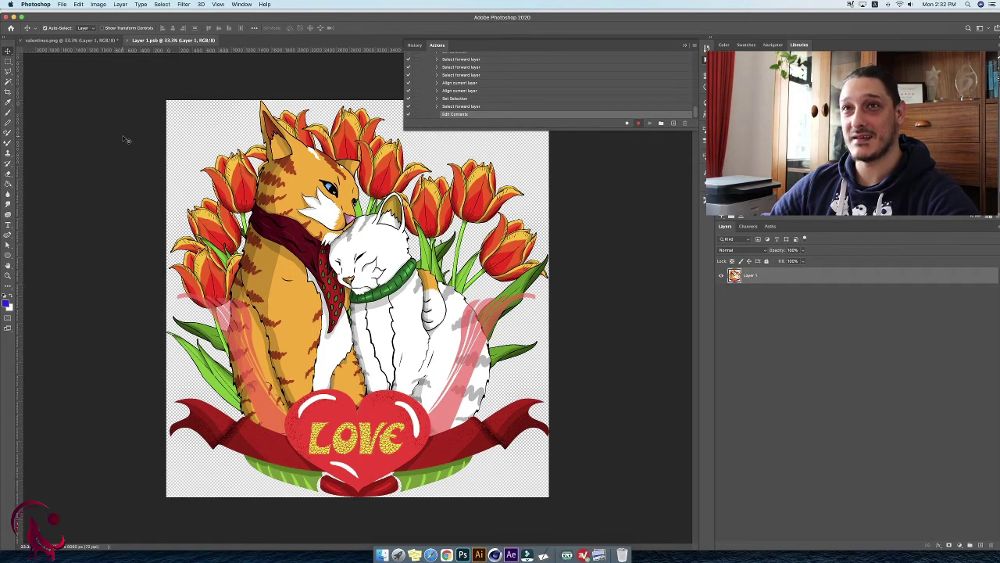
pyautogui.click(65, 7)
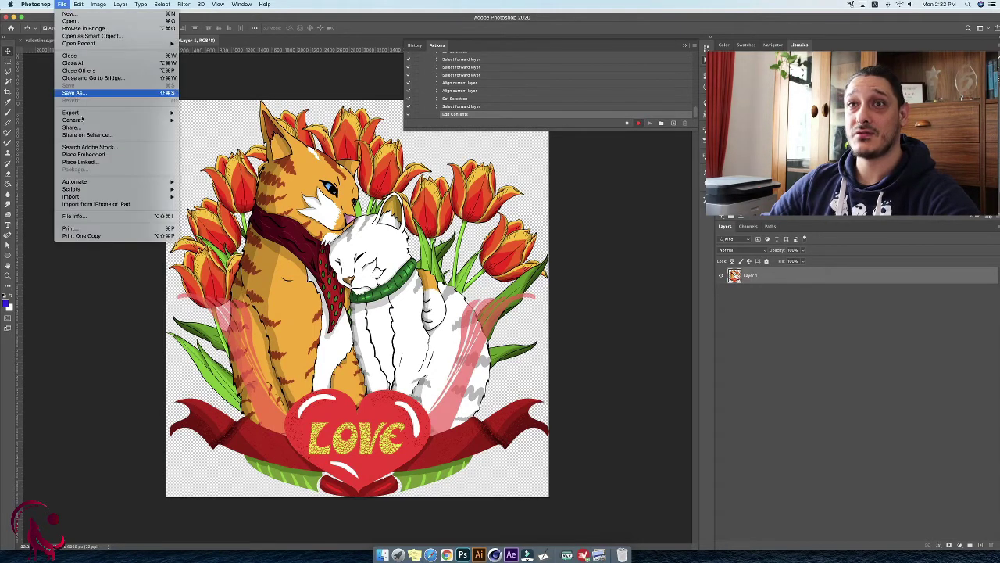
pyautogui.moveTo(157, 181)
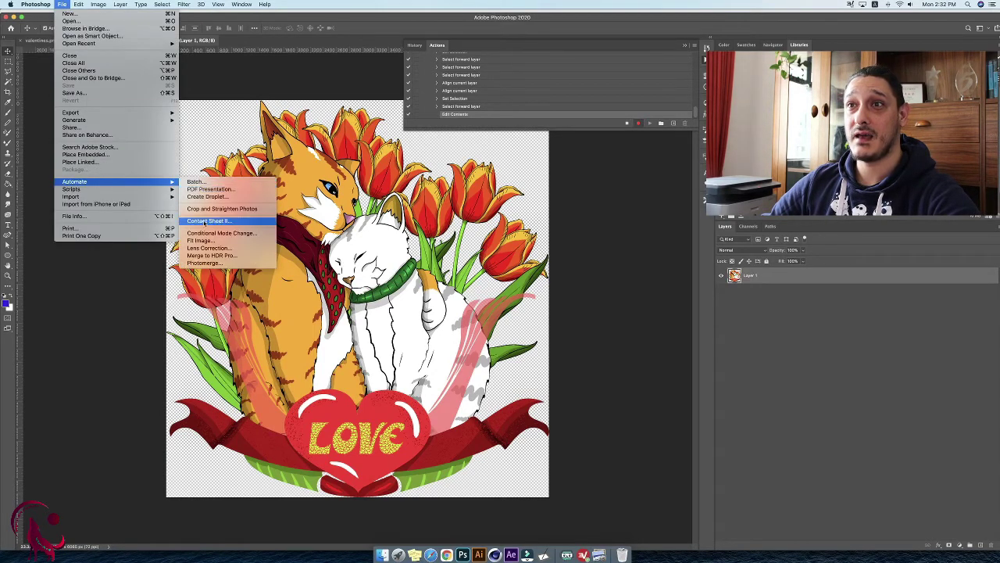
pyautogui.click(202, 239)
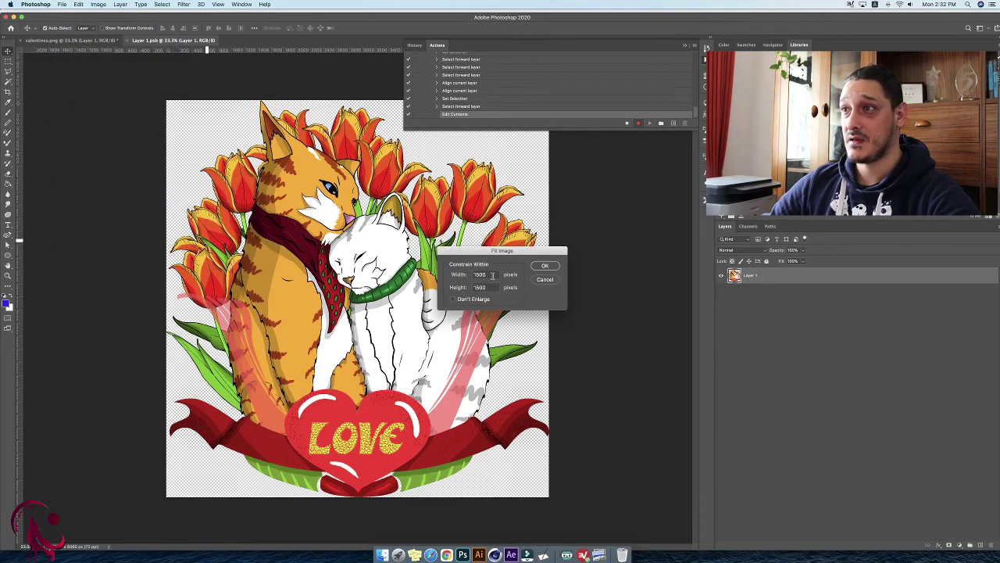
pyautogui.doubleClick(492, 275)
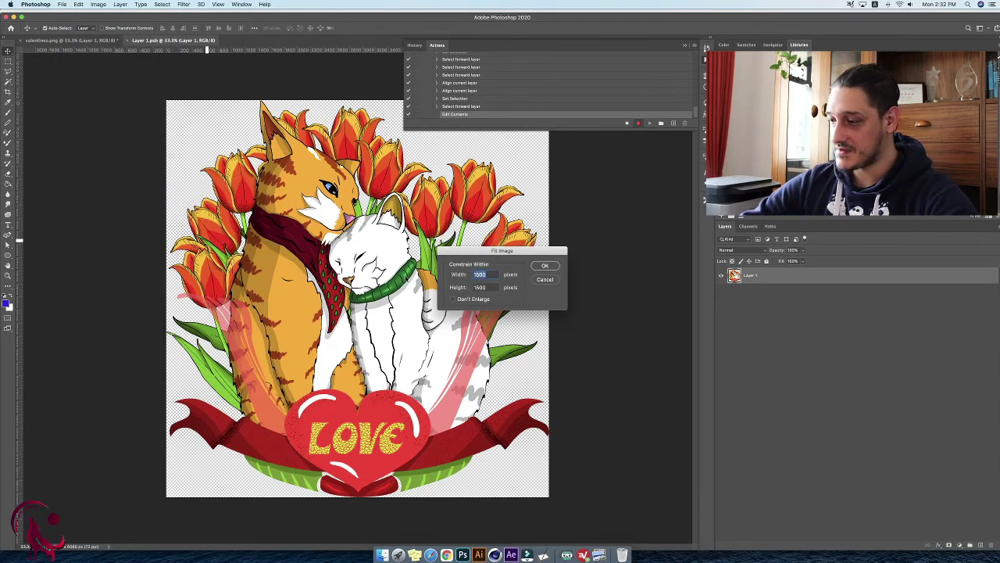
pyautogui.write('3675')
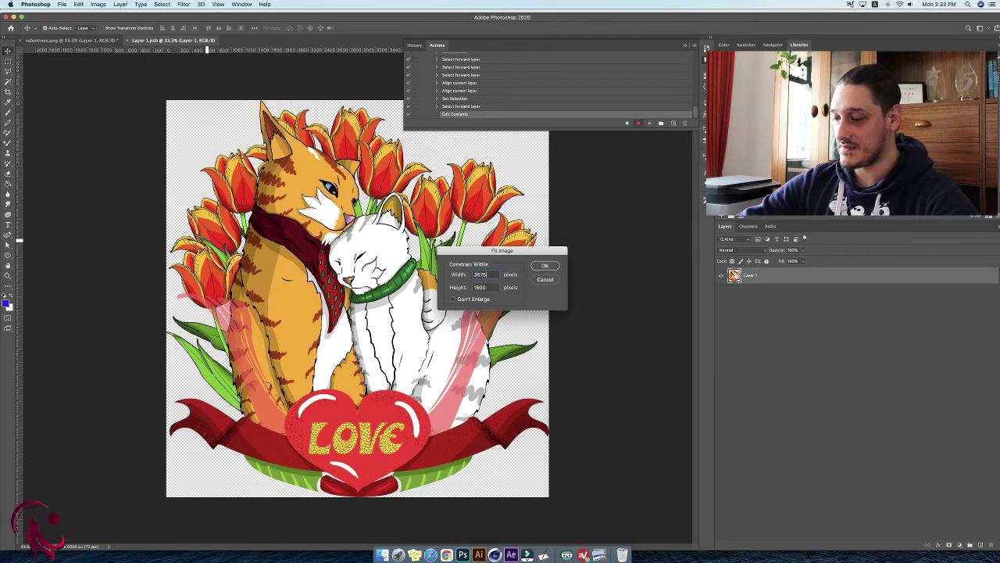
pyautogui.press('Tab')
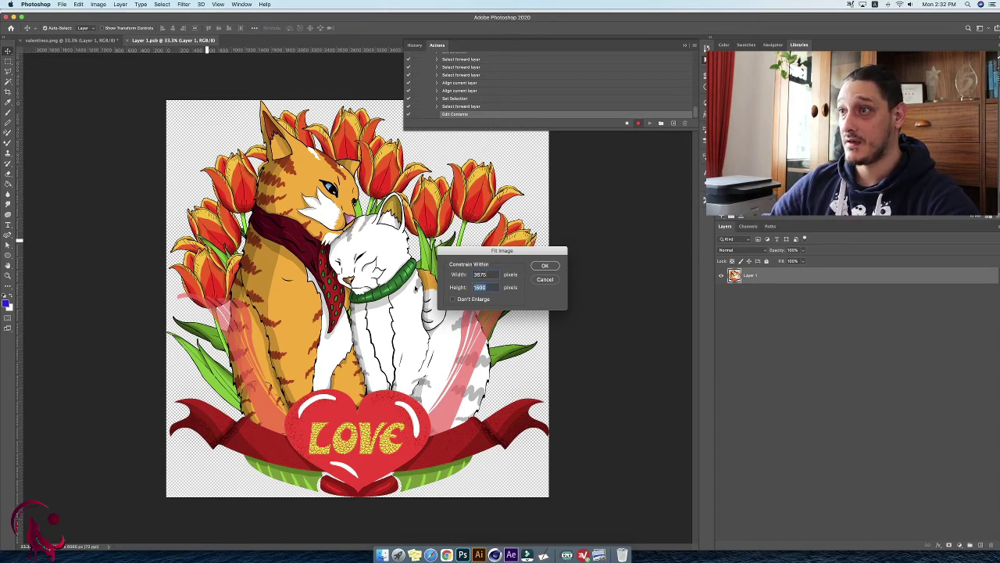
pyautogui.write('2887.5')
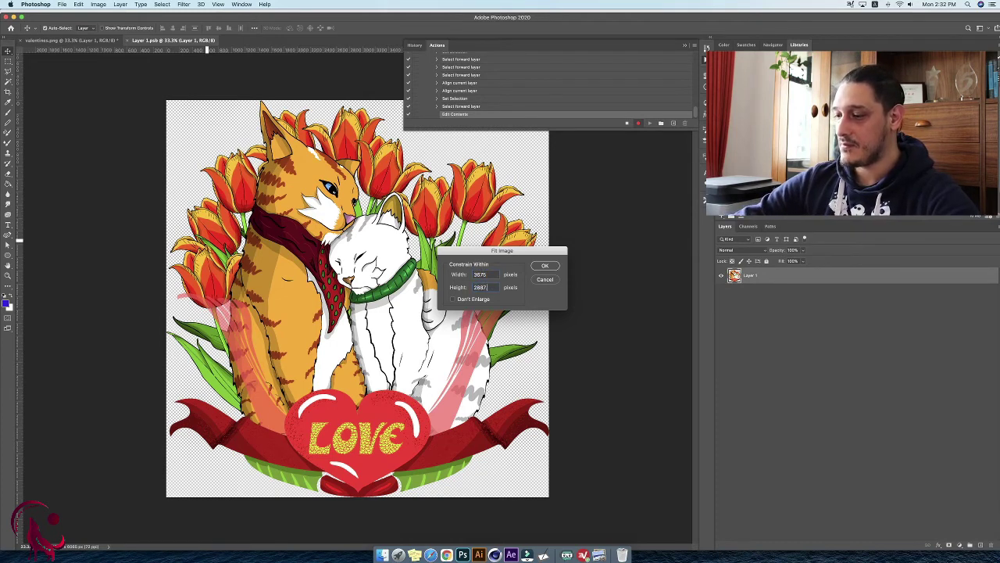
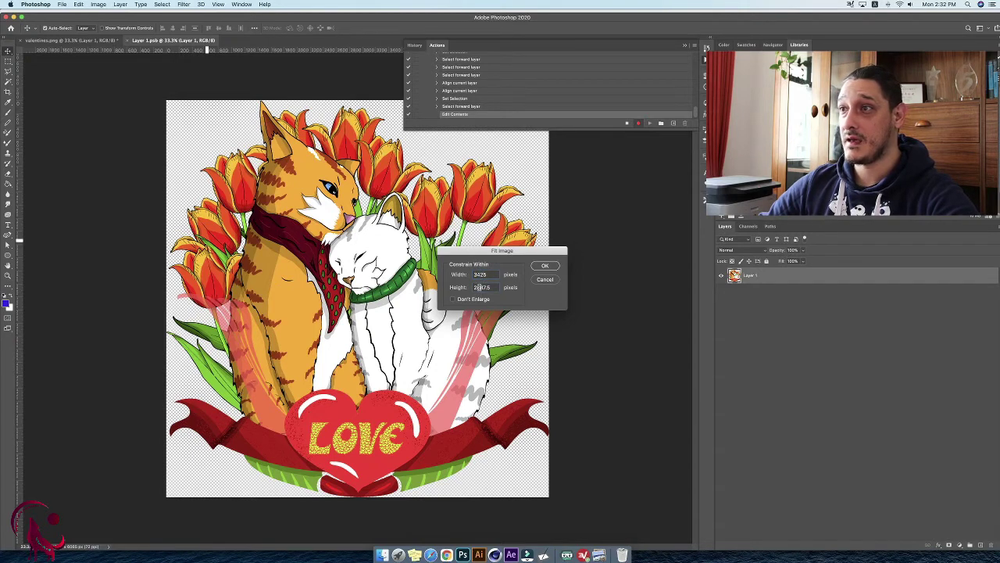
# Enter 6 in Fit Image, confirm it, and copy the resized cat artwork.
pyautogui.write('6')
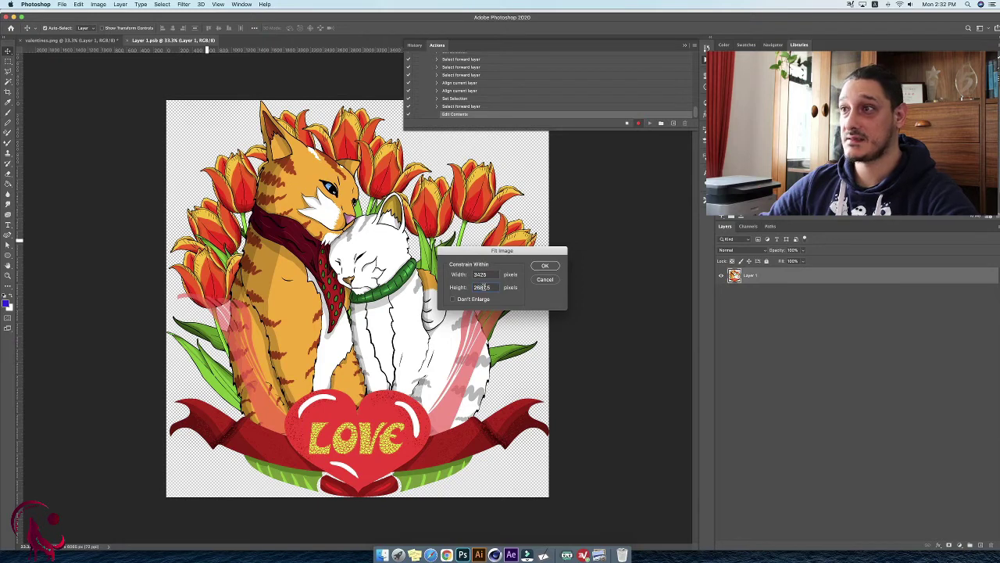
pyautogui.click(546, 267)
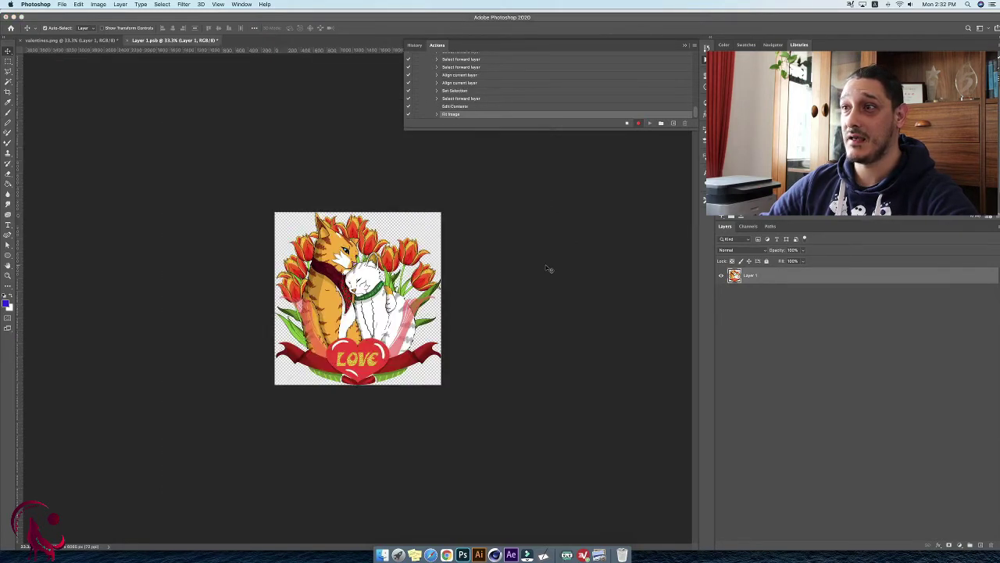
pyautogui.click(84, 5)
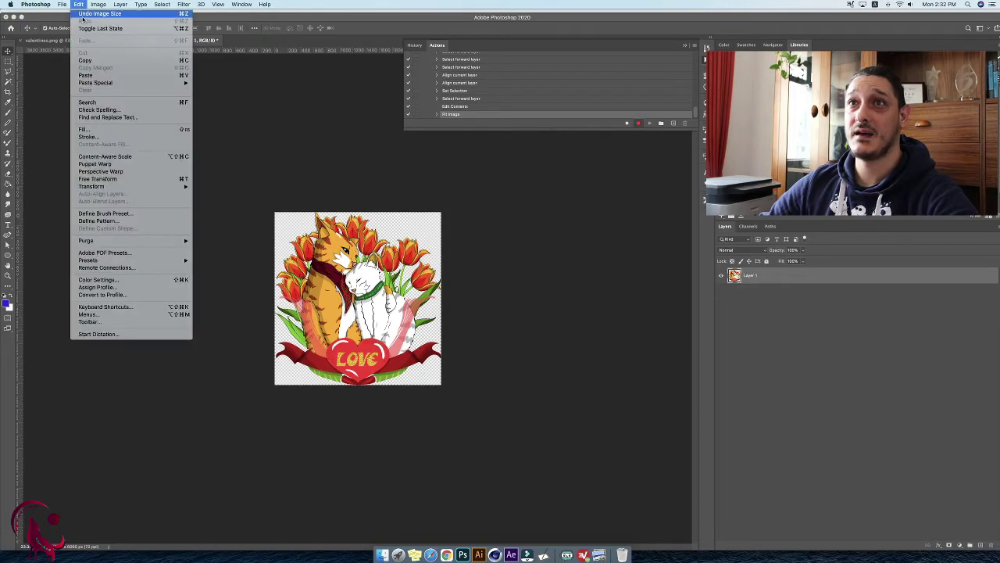
pyautogui.click(95, 63)
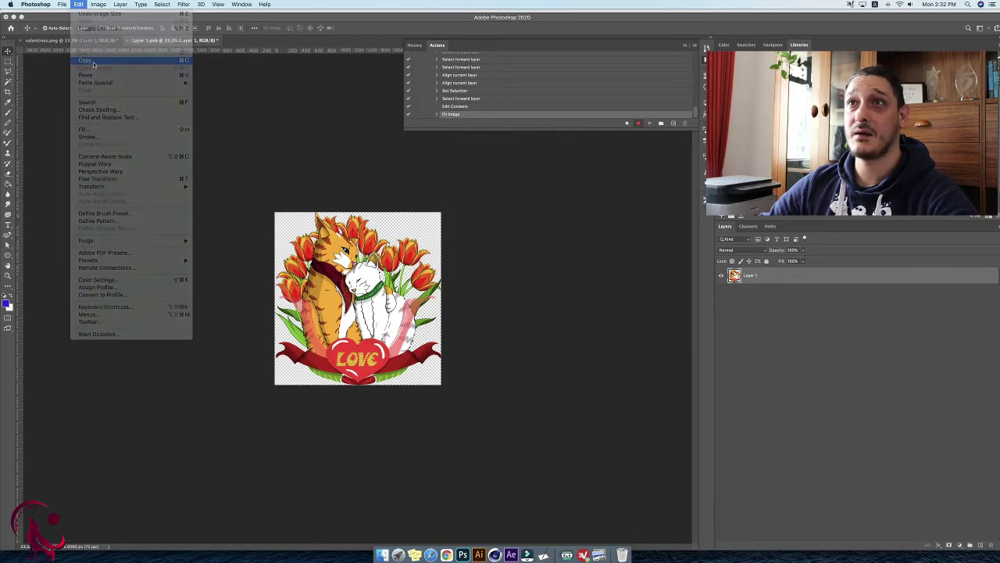
# Paste the cat artwork into valentines.png as a new layer.
pyautogui.click(242, 4)
pyautogui.click(258, 323)
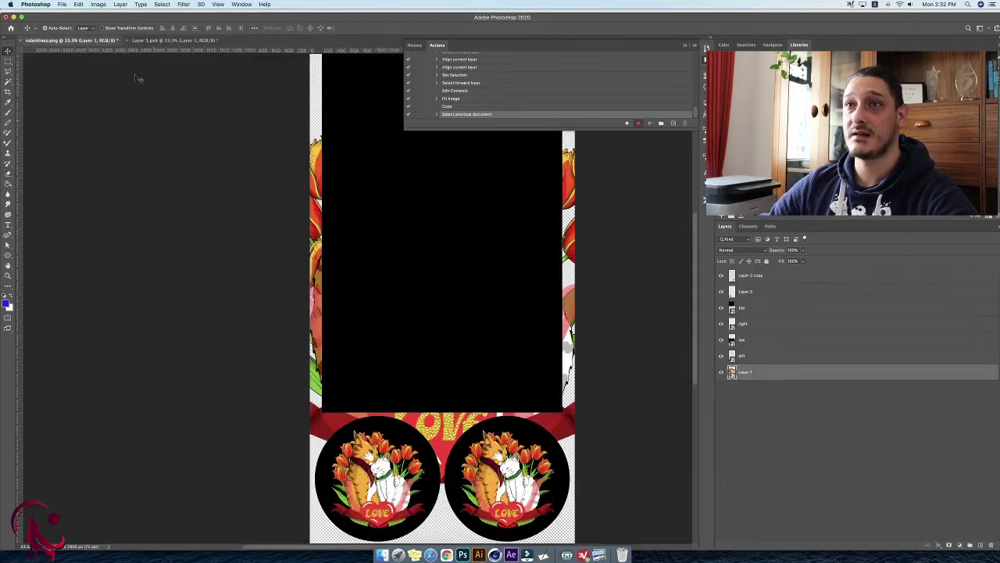
pyautogui.click(79, 5)
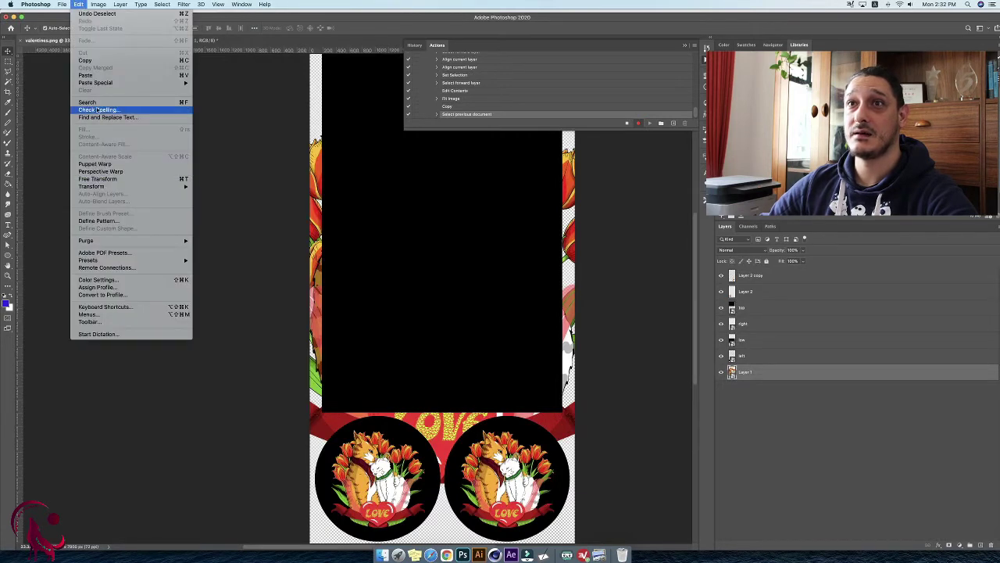
pyautogui.click(86, 75)
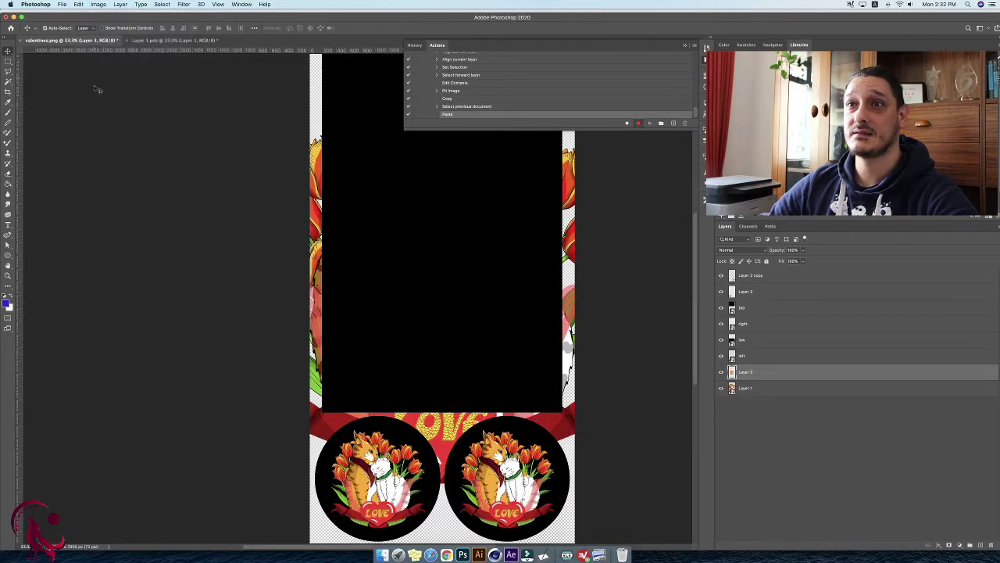
# Close Layer 1.psb without saving its changes.
pyautogui.click(242, 4)
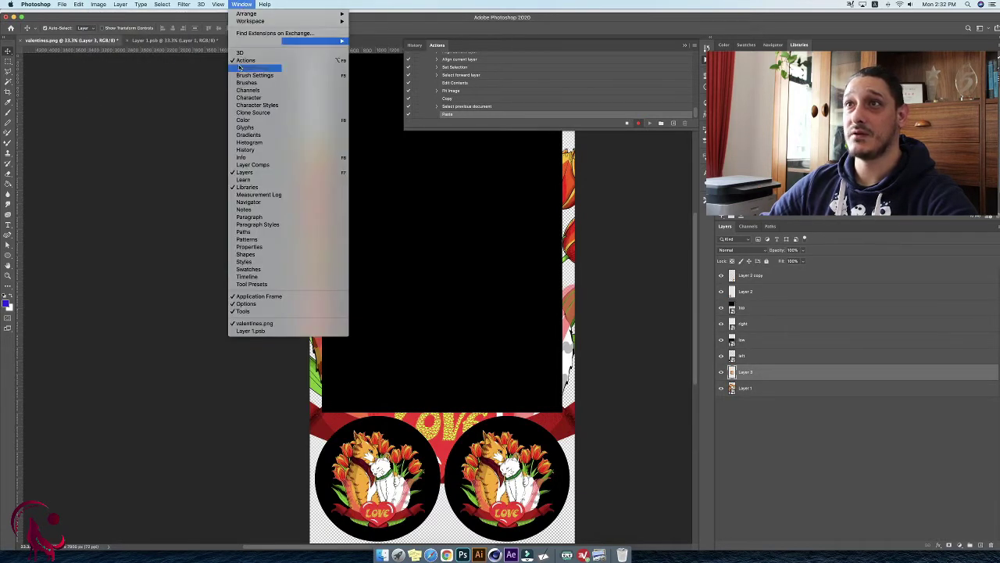
pyautogui.click(286, 327)
pyautogui.hotkey('ctrl', 'Tab')
pyautogui.click(62, 5)
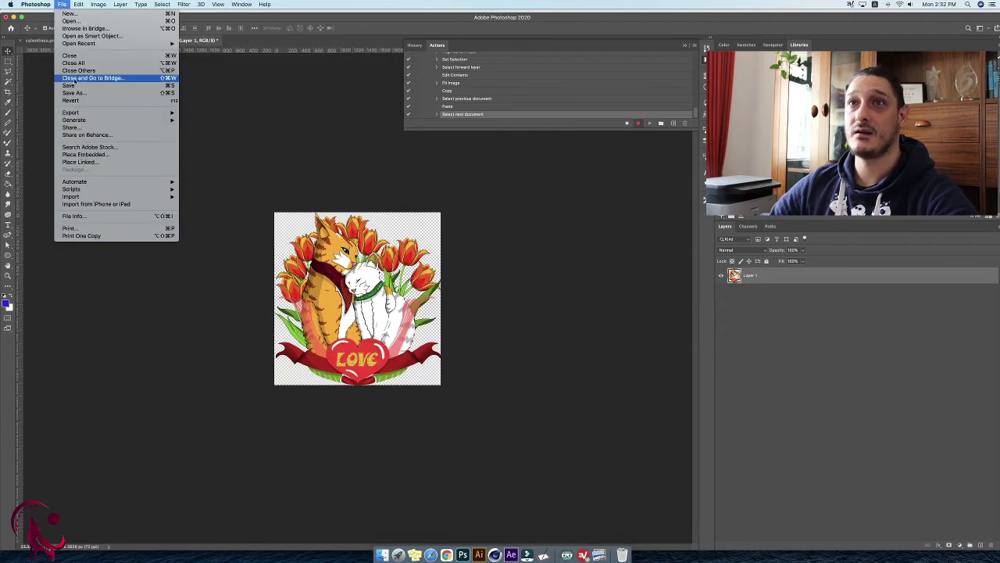
pyautogui.click(74, 55)
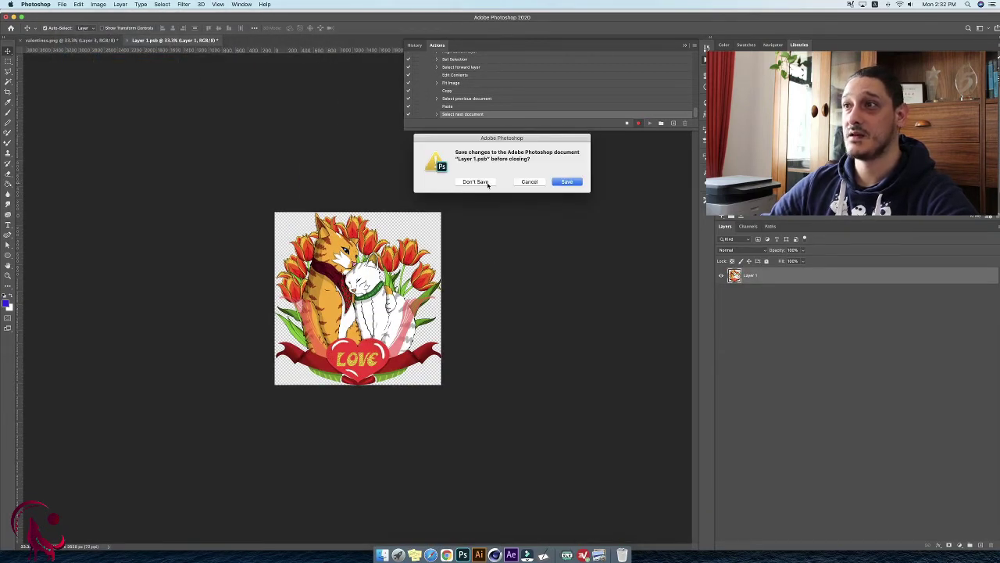
pyautogui.click(474, 181)
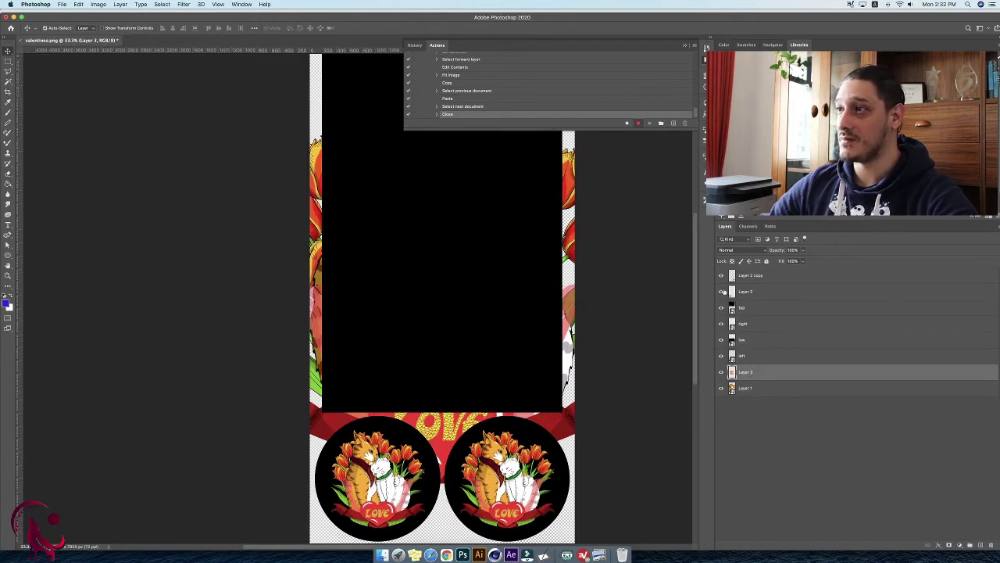
# Bring the cat artwork layer to the front of the layer stack.
pyautogui.click(124, 5)
pyautogui.moveTo(180, 223)
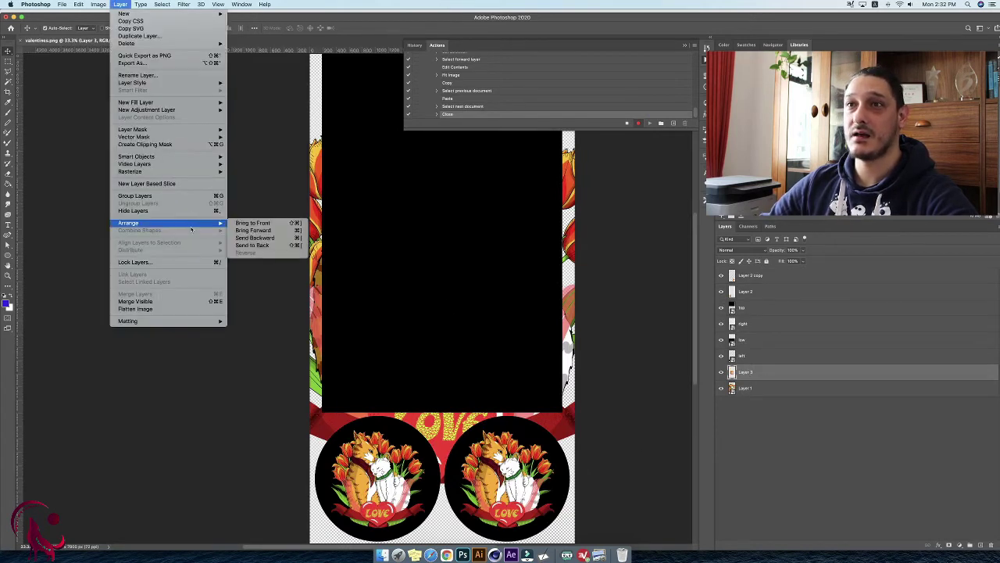
pyautogui.click(251, 224)
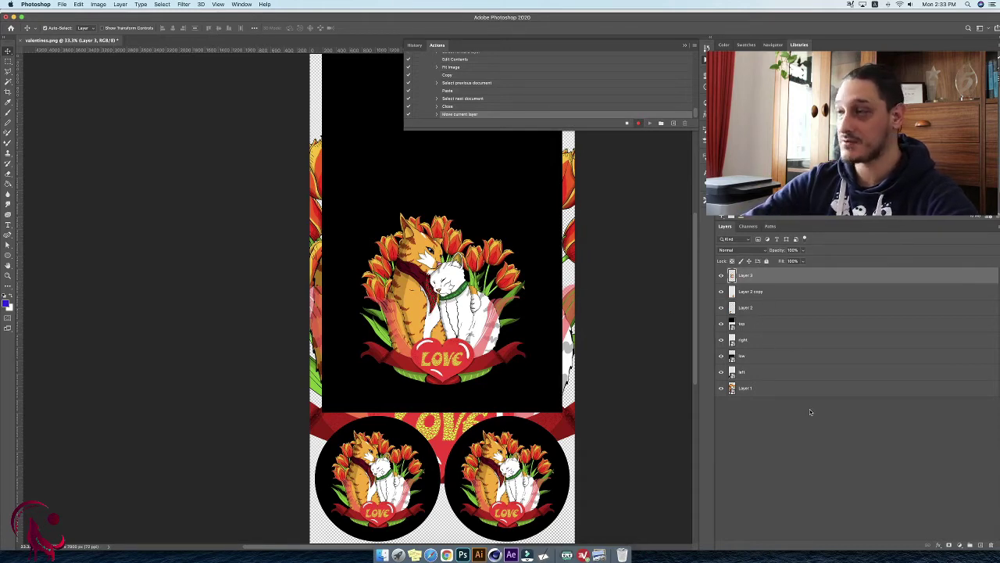
# Align the cat artwork to the top layer's selected area, then deselect.
pyautogui.hotkey('alt', '[')
pyautogui.hotkey('alt', '[')
pyautogui.hotkey('alt', '[')
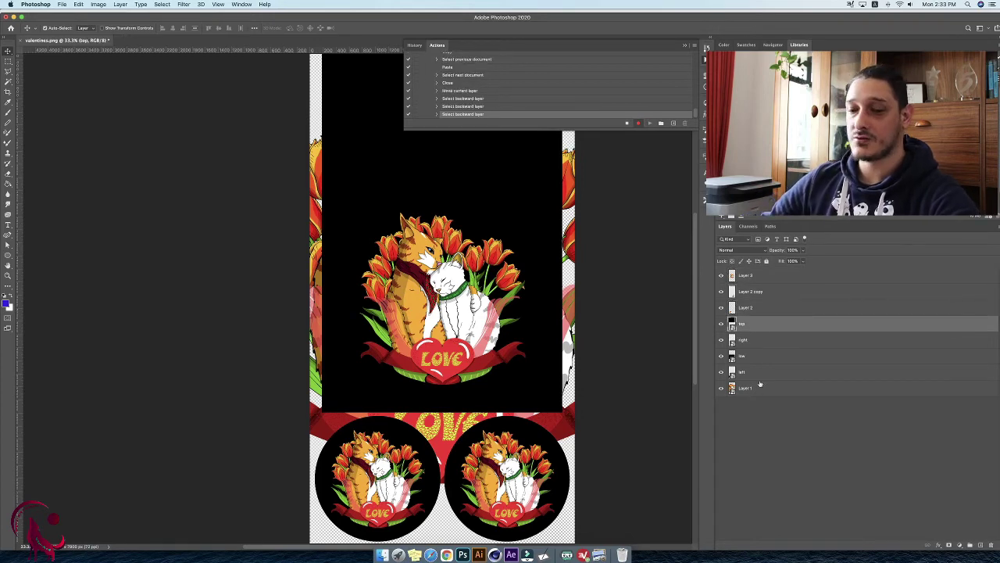
pyautogui.keyDown('super'); pyautogui.click(733, 323); pyautogui.keyUp('super')
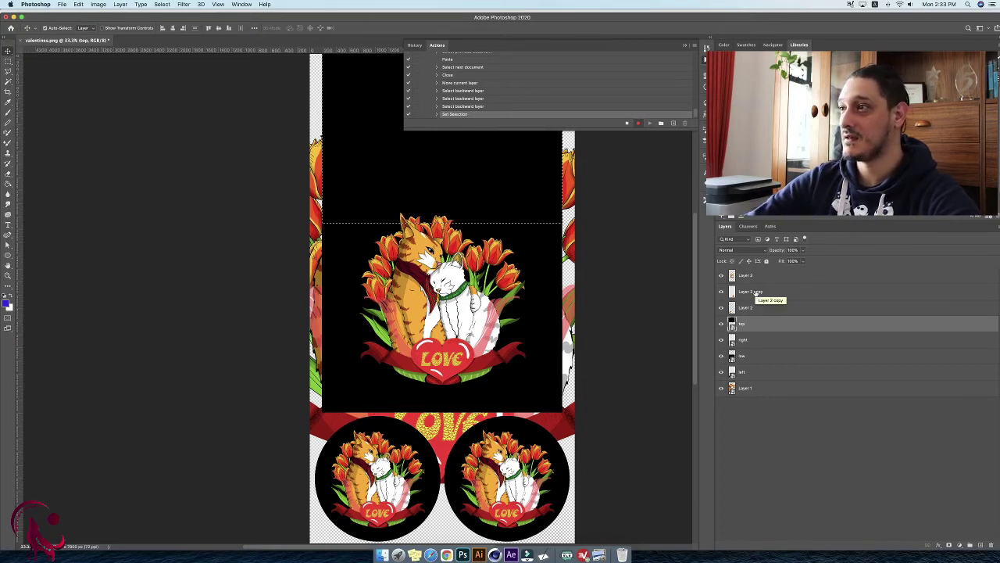
pyautogui.hotkey('alt', ']')
pyautogui.hotkey('alt', ']')
pyautogui.hotkey('alt', ']')
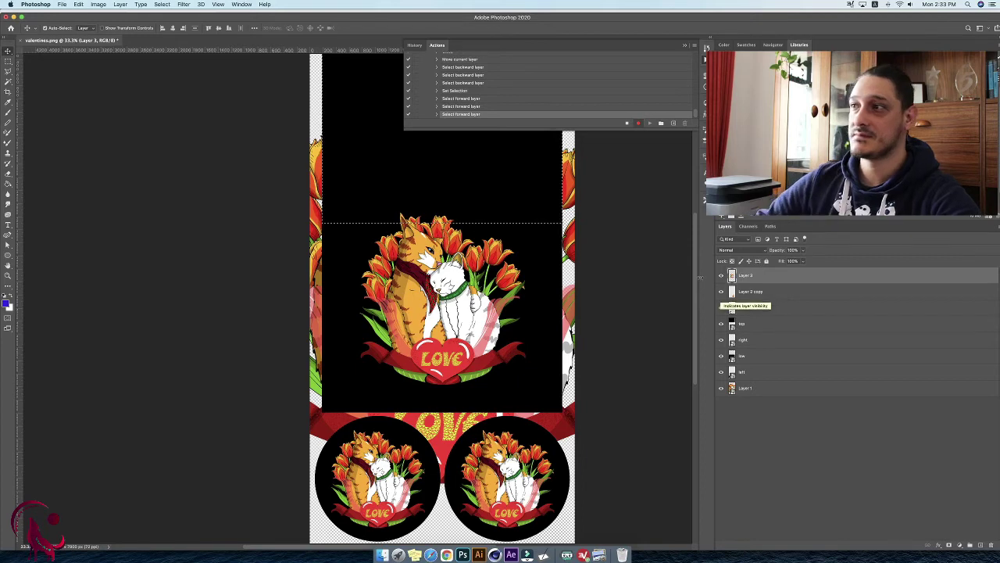
pyautogui.click(172, 28)
pyautogui.click(218, 28)
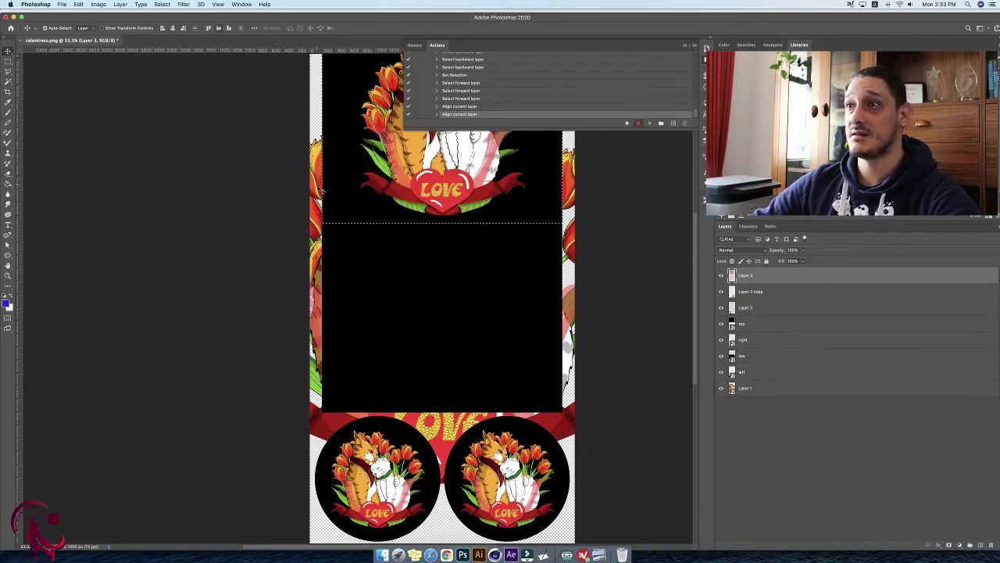
pyautogui.scroll(3, 291, 151)
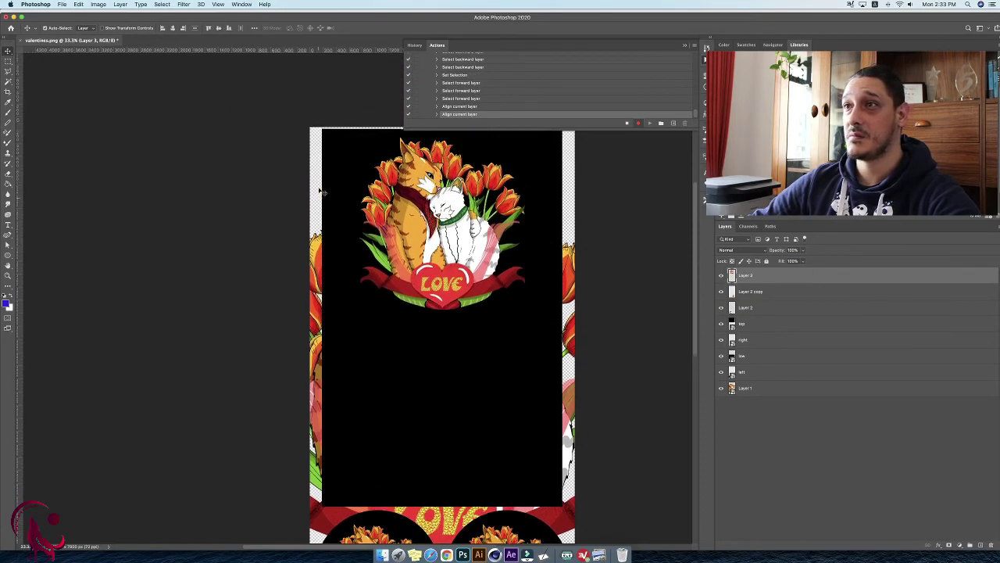
pyautogui.click(161, 4)
pyautogui.click(176, 22)
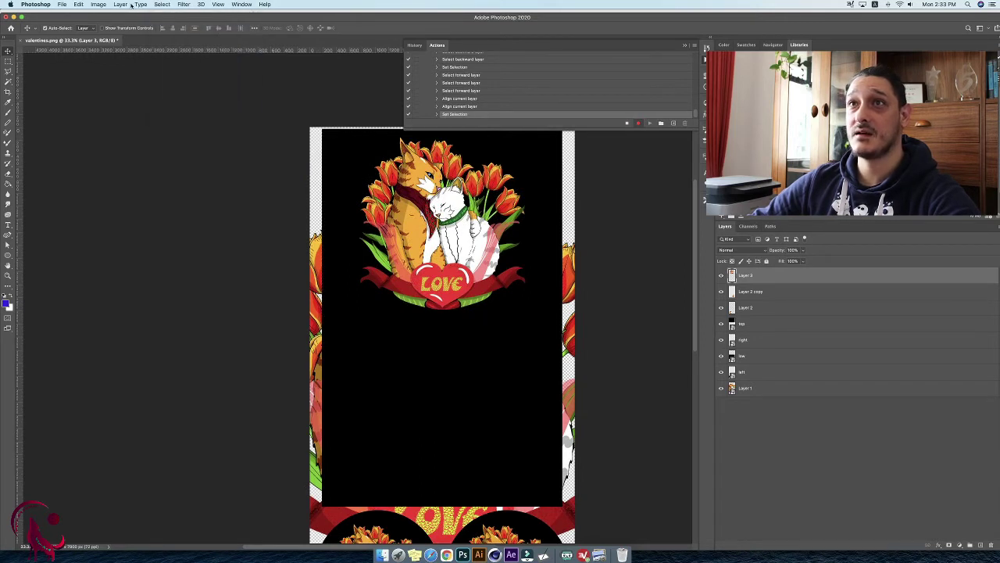
# Duplicate the cat artwork layer as Layer 3 copy.
pyautogui.click(123, 5)
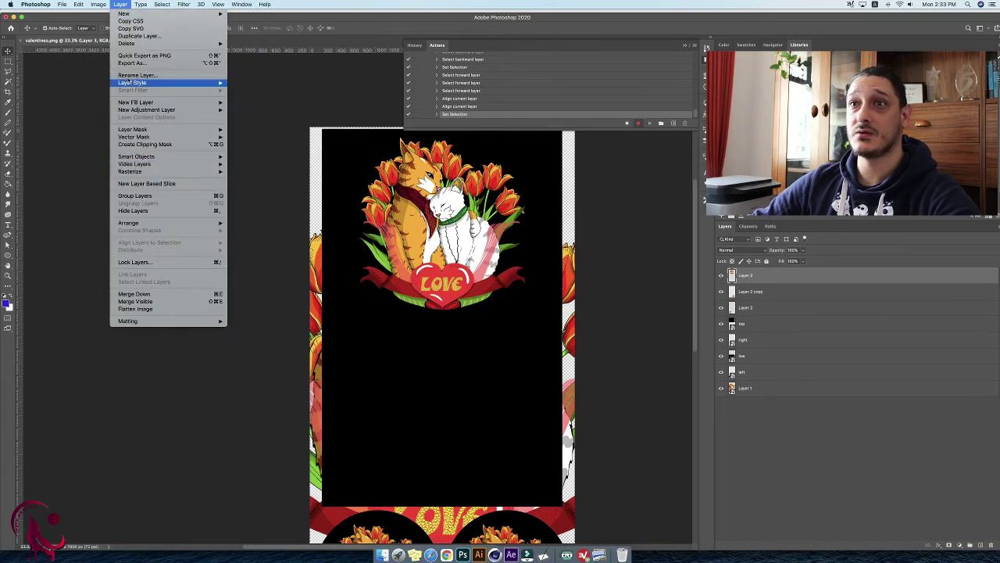
pyautogui.click(129, 37)
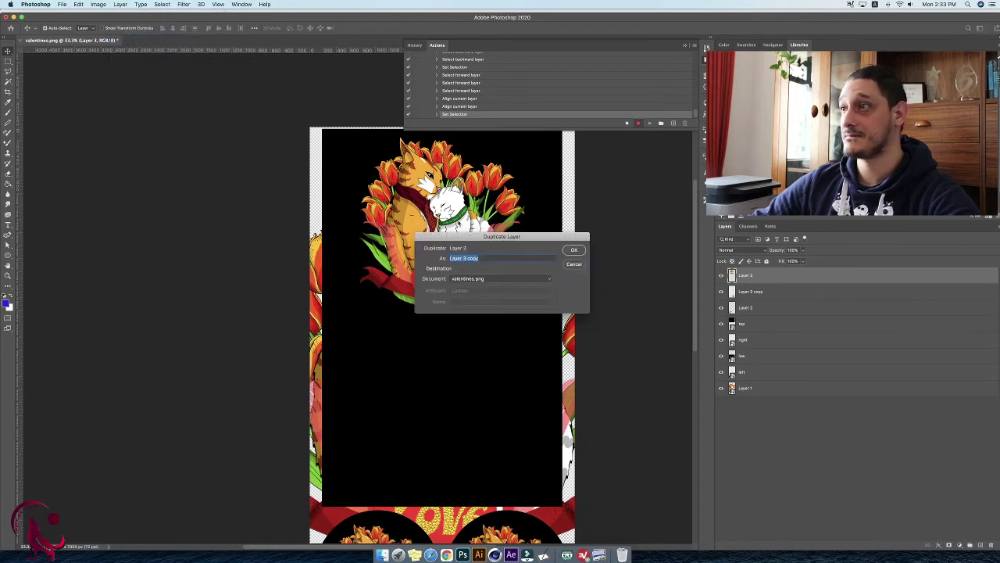
pyautogui.press('Return')
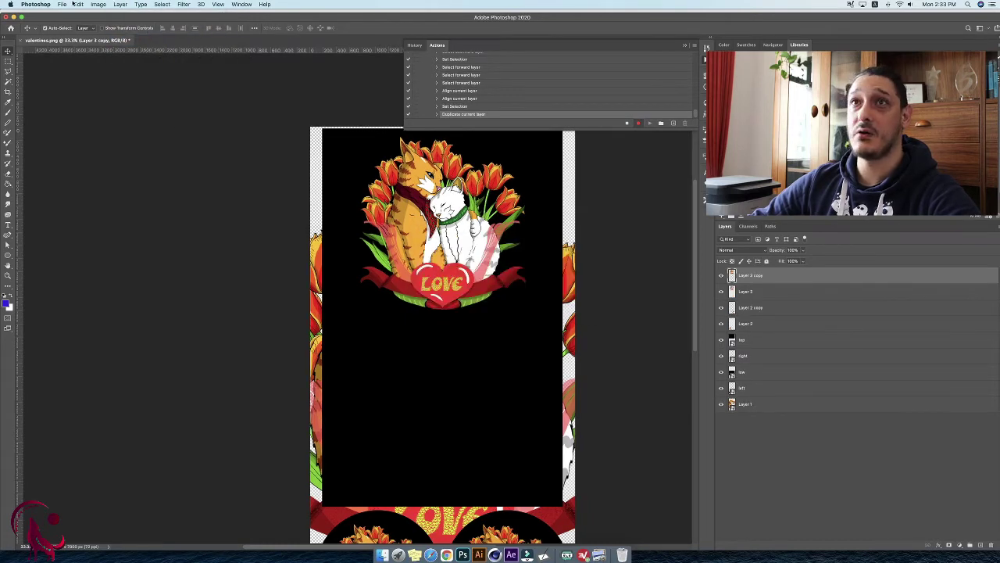
# Flip the Layer 3 copy horizontally and vertically so it sits upside down.
pyautogui.click(78, 3)
pyautogui.moveTo(123, 186)
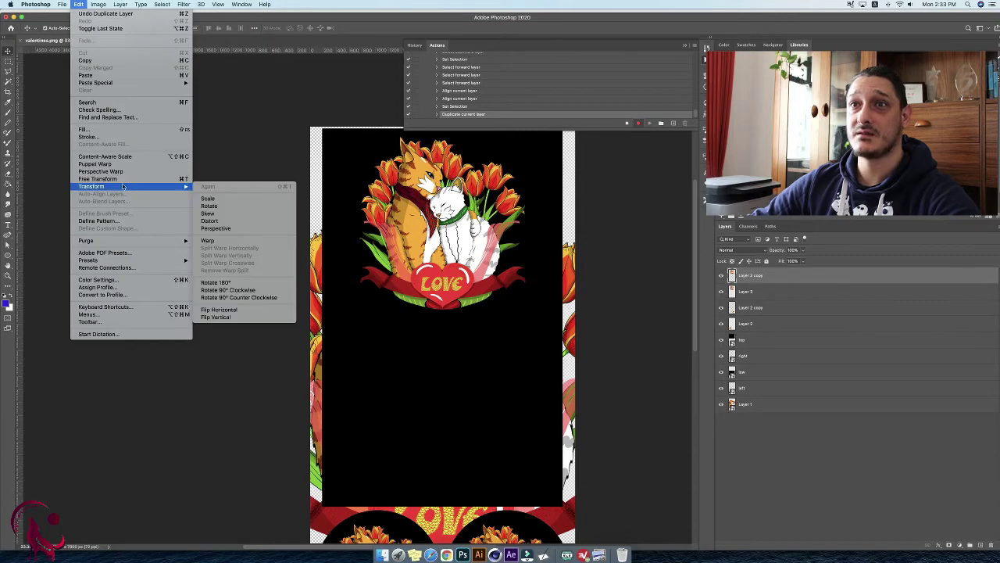
pyautogui.click(265, 311)
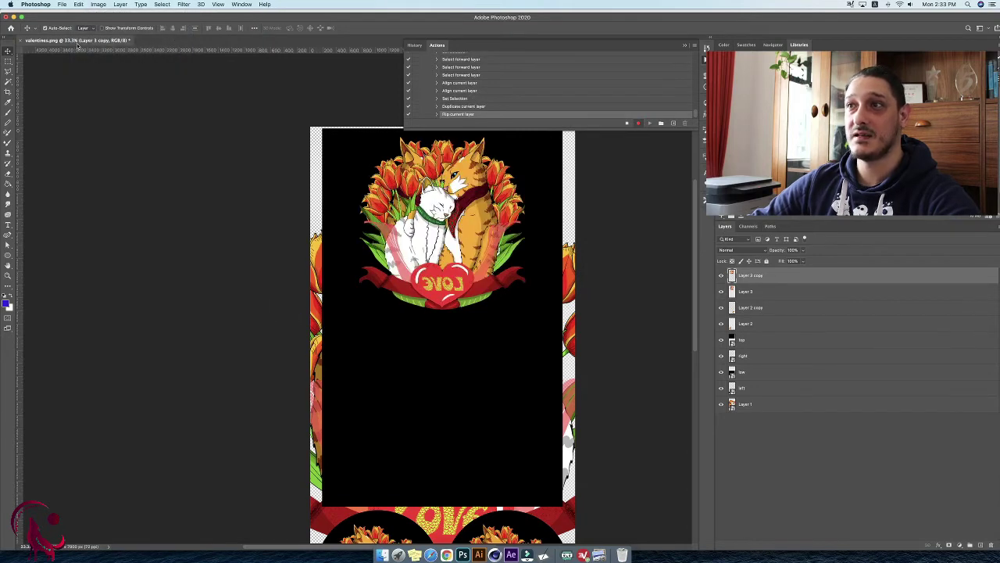
pyautogui.click(78, 5)
pyautogui.moveTo(122, 186)
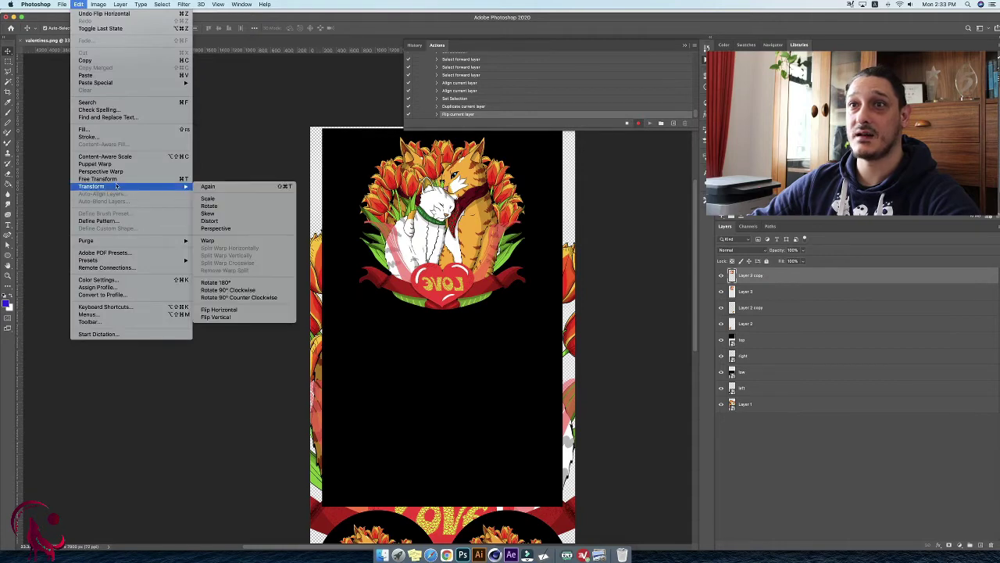
pyautogui.click(258, 316)
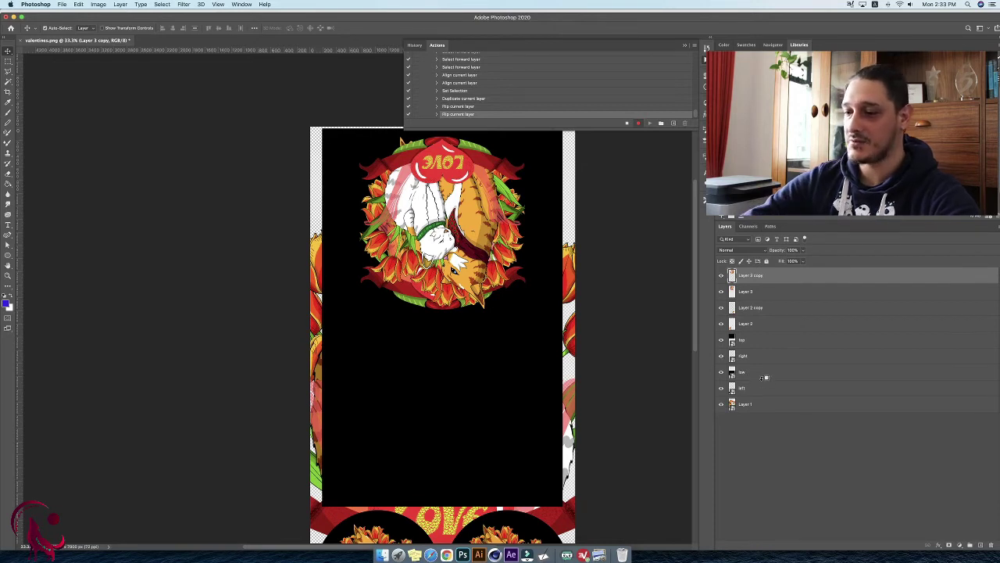
pyautogui.hotkey('alt', '[')
pyautogui.hotkey('alt', '[')
pyautogui.hotkey('alt', '[')
pyautogui.hotkey('alt', '[')
pyautogui.hotkey('alt', '[')
pyautogui.hotkey('alt', '[')
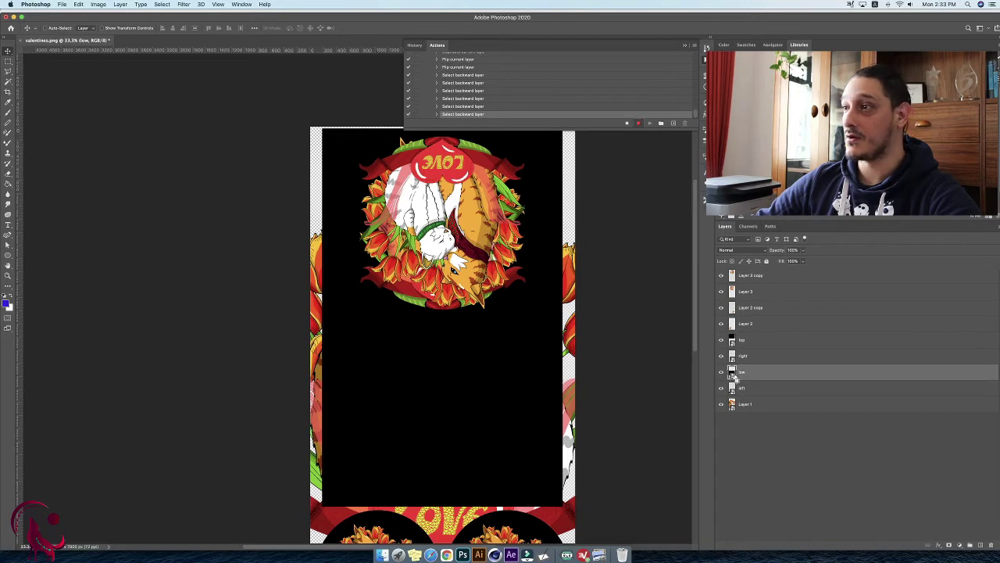
# Align the flipped copy within the low layer's area and clear the selection.
pyautogui.keyDown('super'); pyautogui.click(732, 373); pyautogui.keyUp('super')
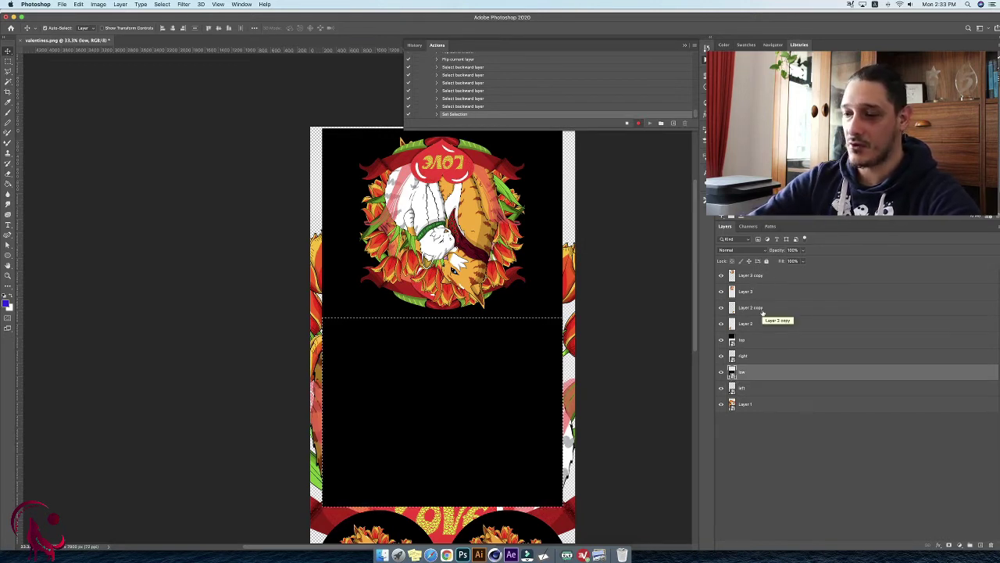
pyautogui.hotkey('alt', ']')
pyautogui.hotkey('alt', ']')
pyautogui.hotkey('alt', ']')
pyautogui.hotkey('alt', ']')
pyautogui.hotkey('alt', ']')
pyautogui.hotkey('alt', ']')
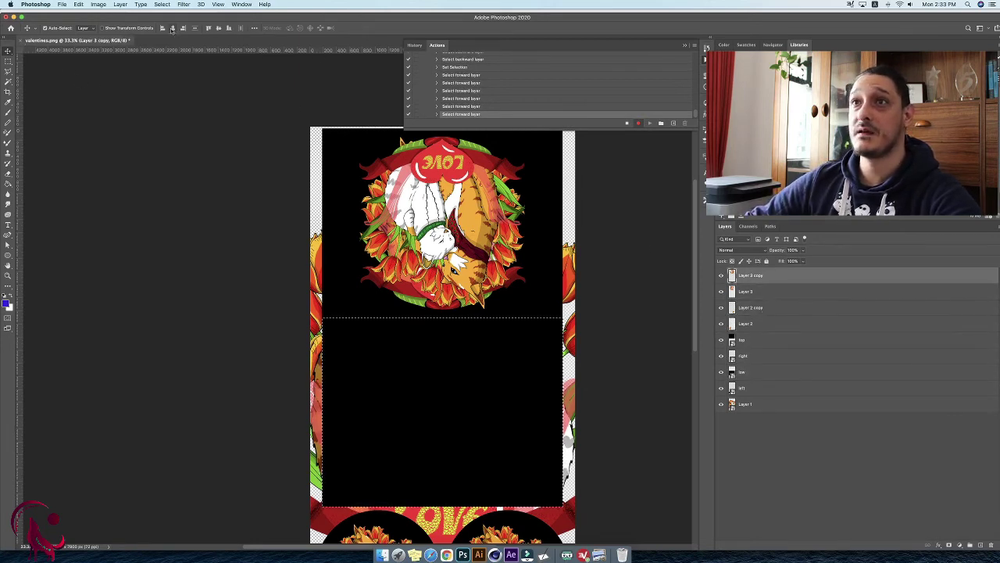
pyautogui.click(219, 28)
pyautogui.click(219, 28)
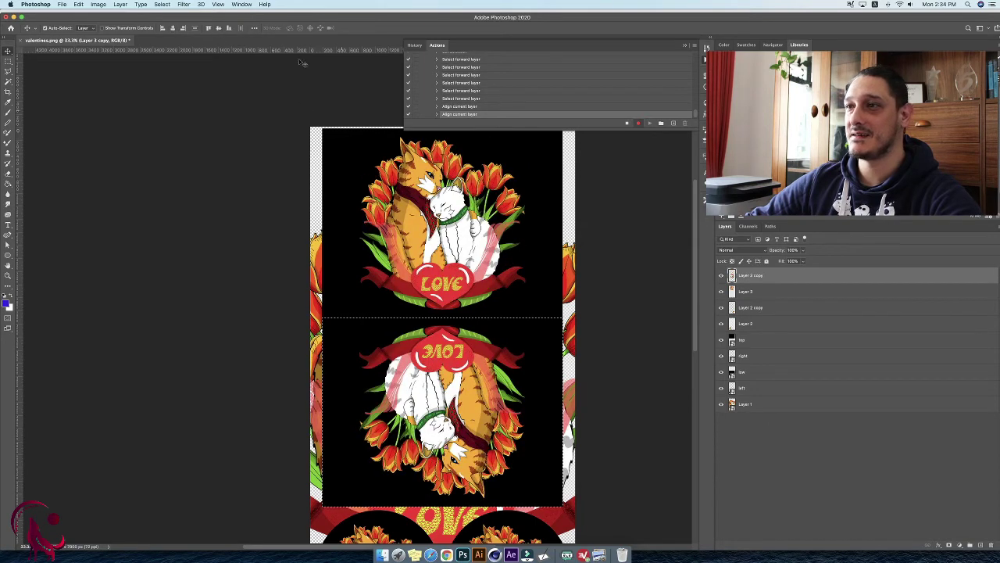
pyautogui.click(162, 5)
pyautogui.click(174, 21)
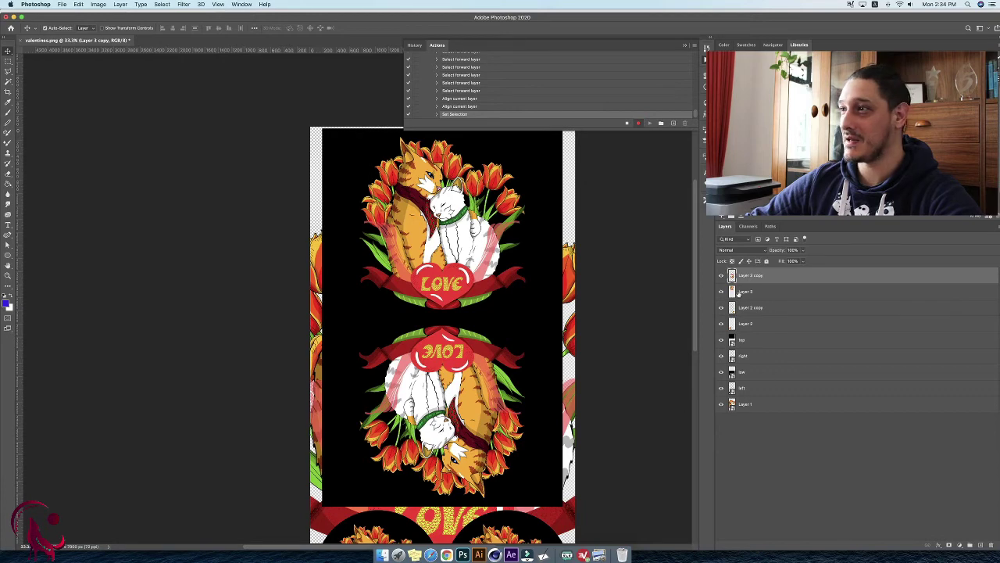
# Delete the template layers top, right, low, left and Layer 1, leaving only the cat artwork.
pyautogui.click(762, 402)
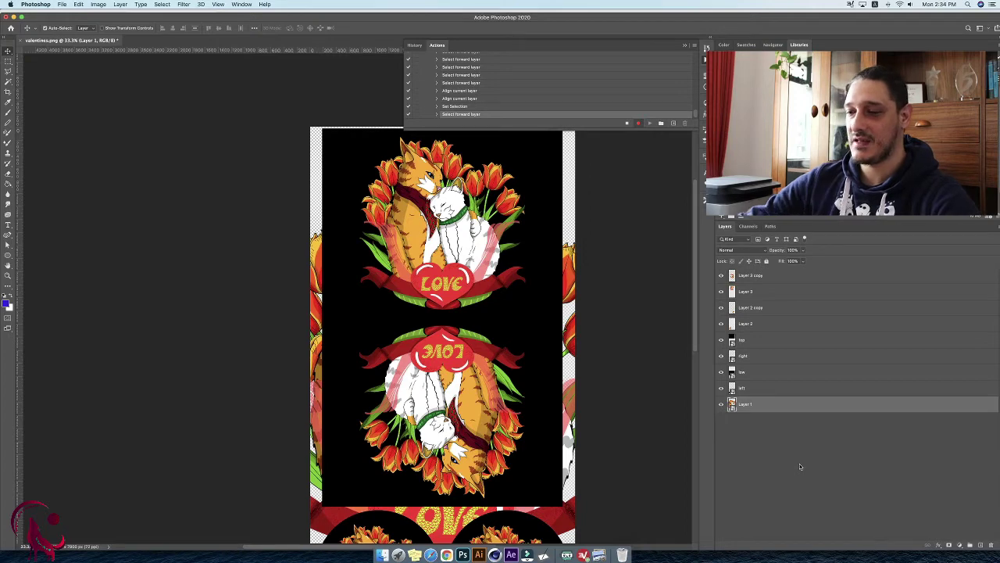
pyautogui.hotkey('alt', 'shift', ']')
pyautogui.hotkey('alt', 'shift', ']')
pyautogui.hotkey('alt', 'shift', ']')
pyautogui.hotkey('alt', 'shift', ']')
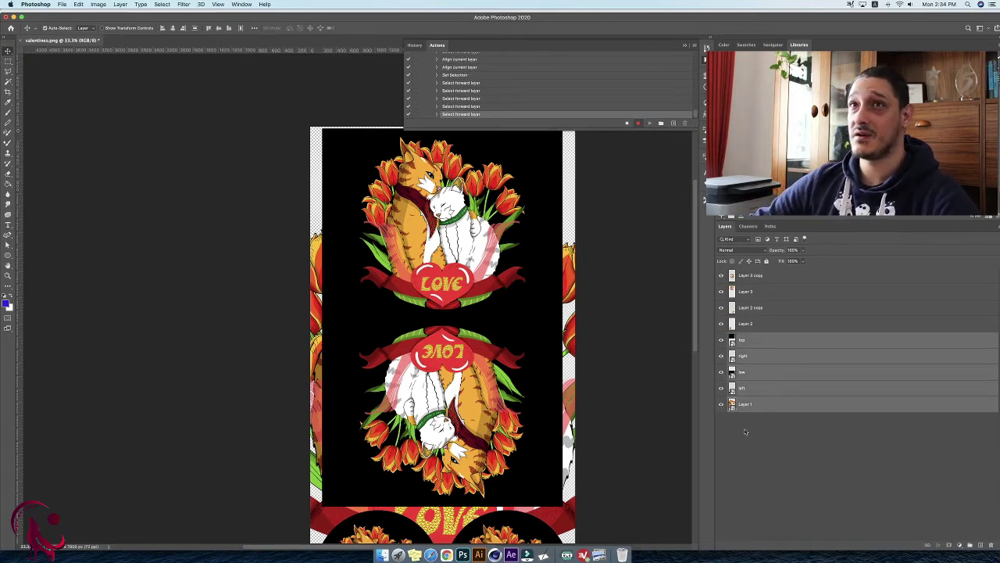
pyautogui.click(992, 544)
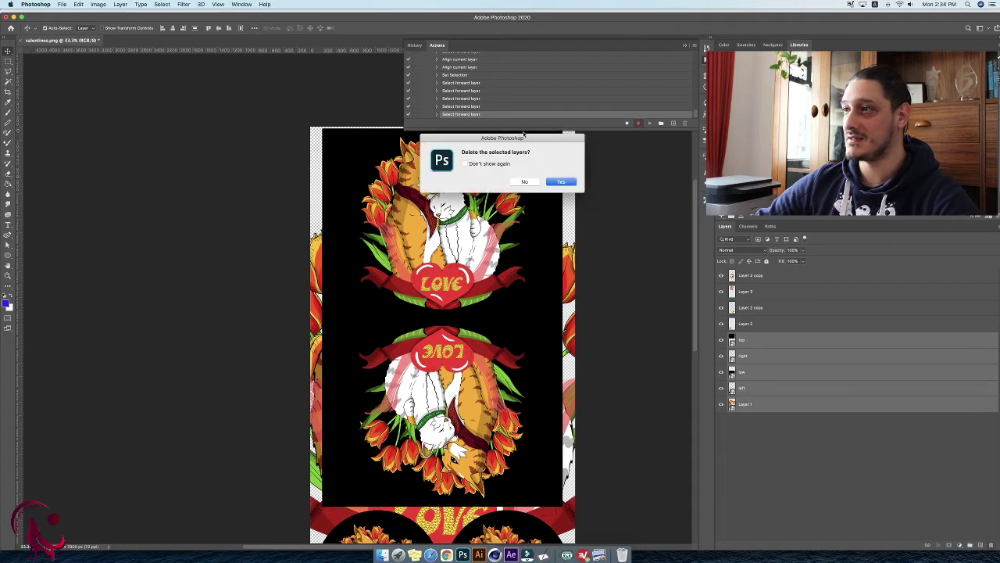
pyautogui.click(561, 182)
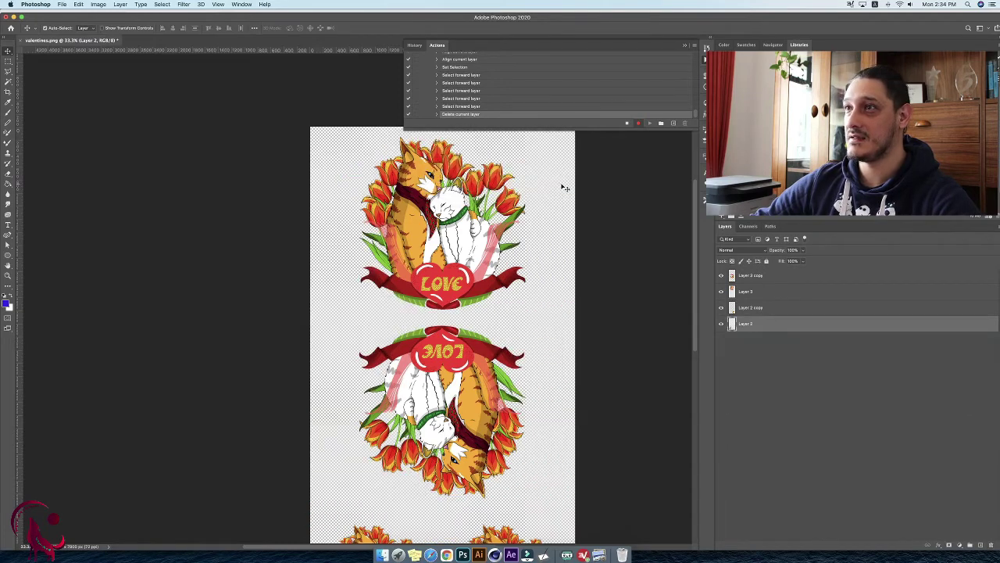
pyautogui.scroll(-3, 560, 195)
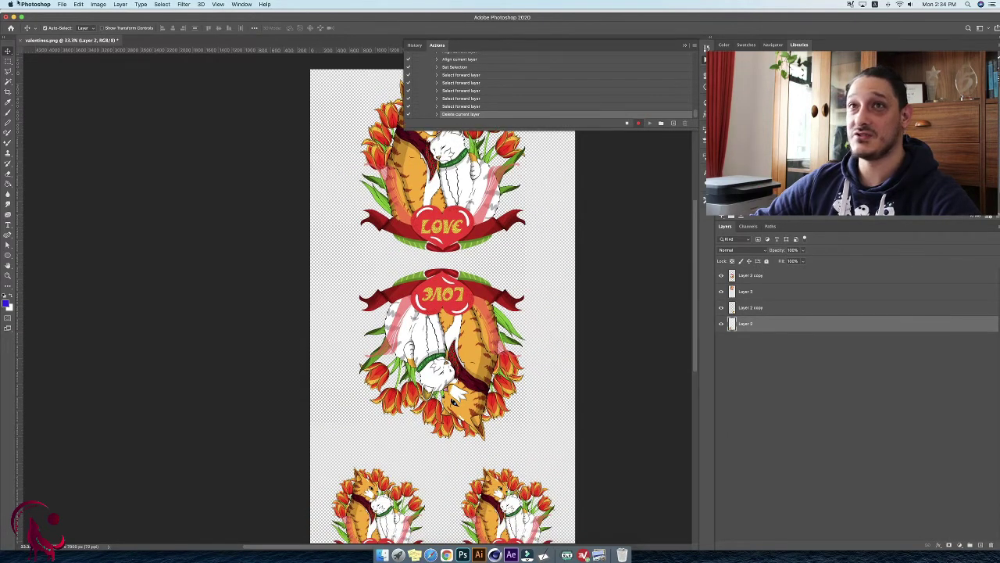
# Save a PNG copy named test1 with the default PNG options.
pyautogui.click(61, 4)
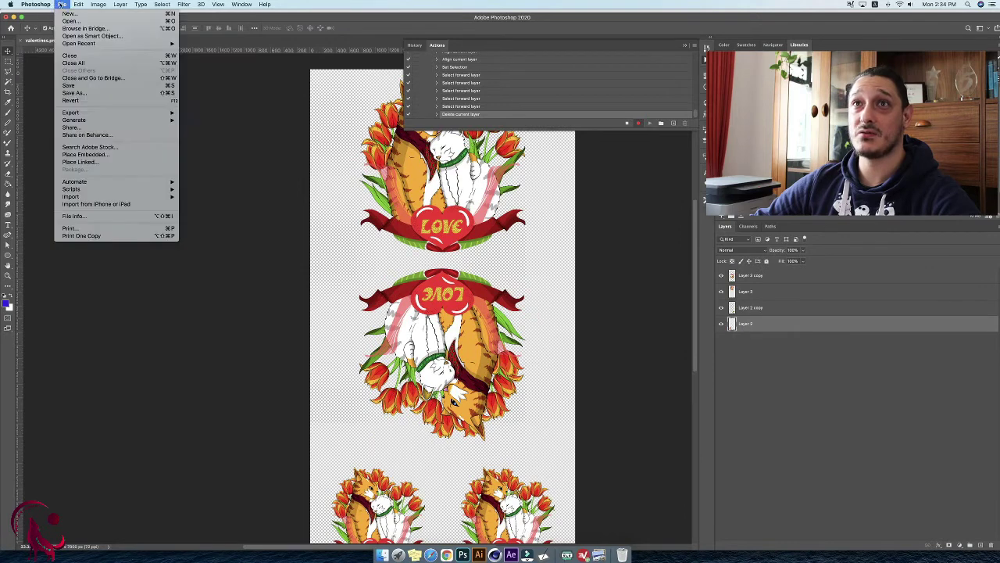
pyautogui.click(93, 93)
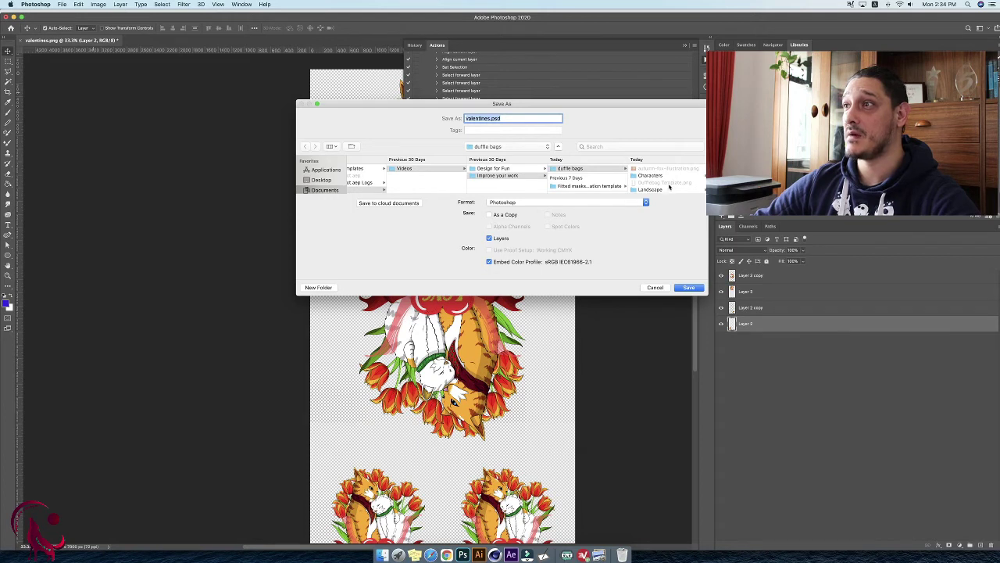
pyautogui.scroll(-3, 661, 184)
pyautogui.scroll(2, 657, 182)
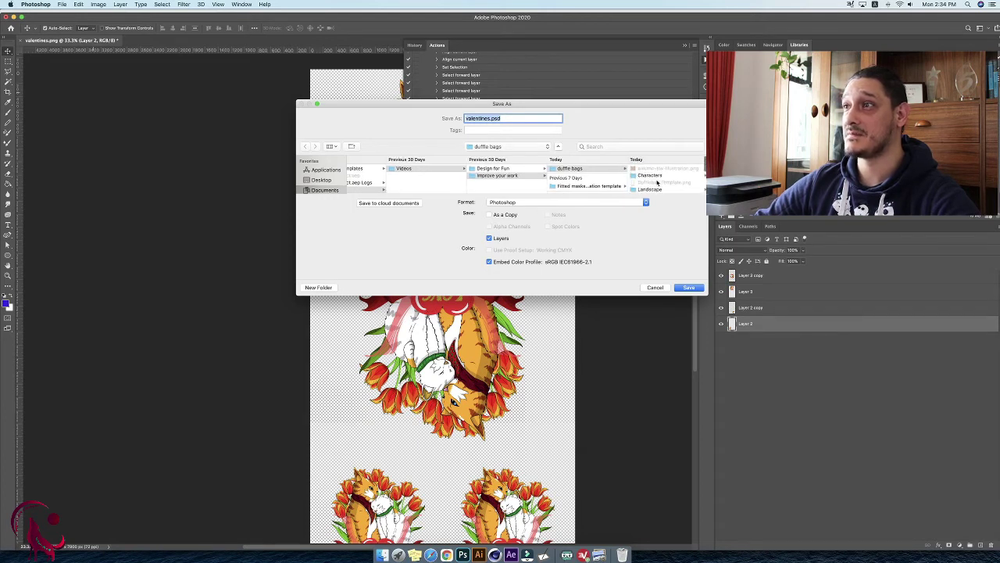
pyautogui.scroll(-3, 649, 181)
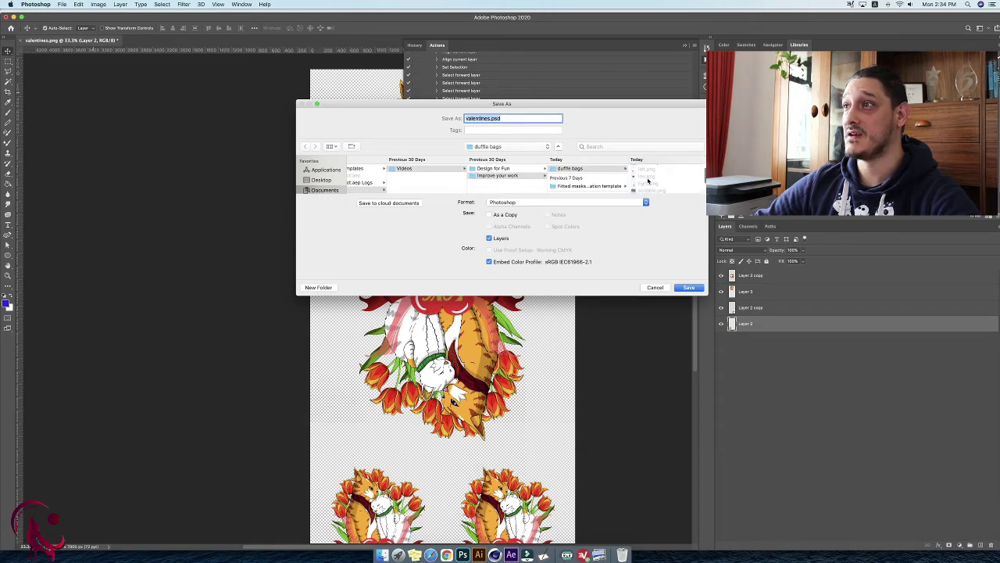
pyautogui.write('tes')
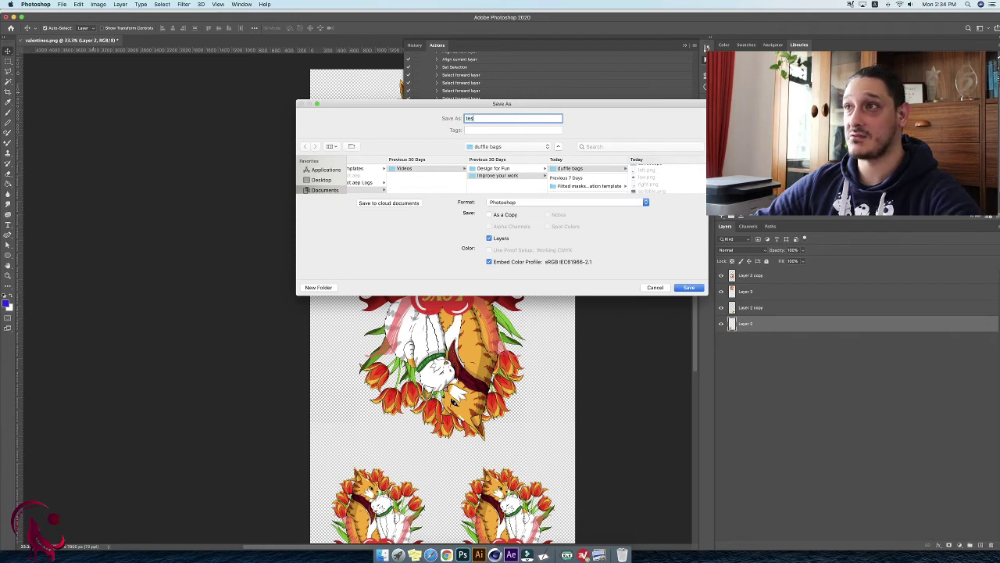
pyautogui.write('t1')
pyautogui.click(522, 202)
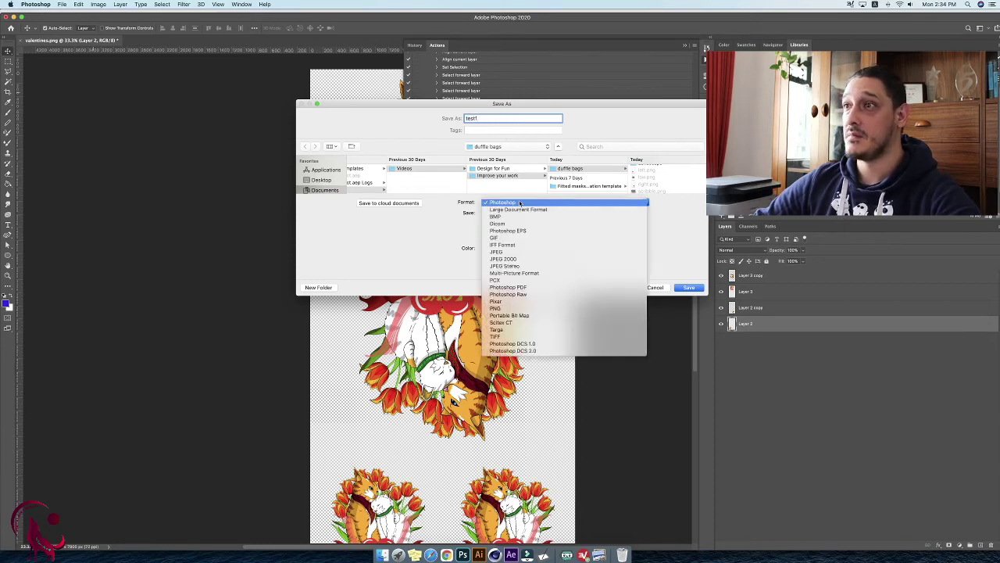
pyautogui.click(521, 309)
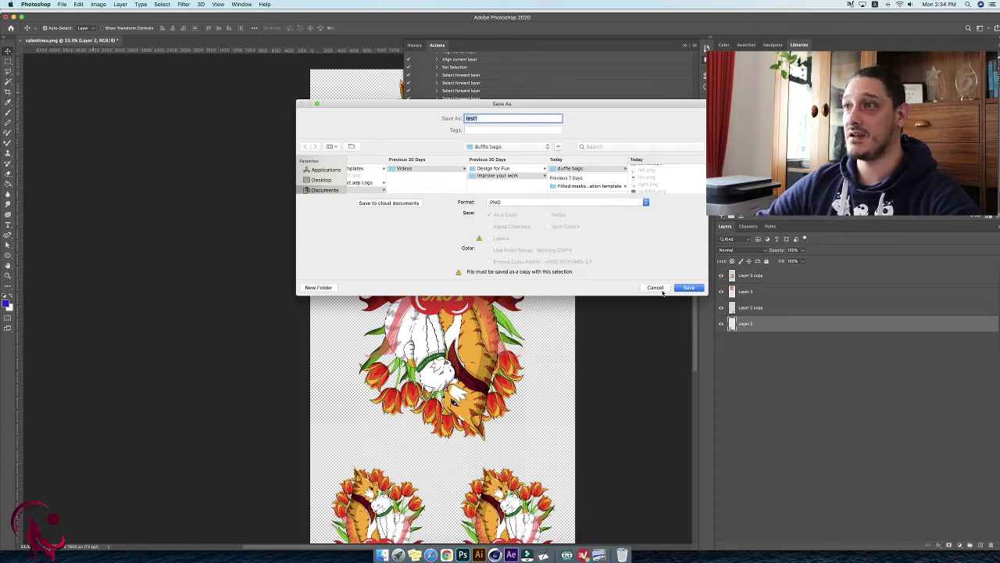
pyautogui.click(688, 287)
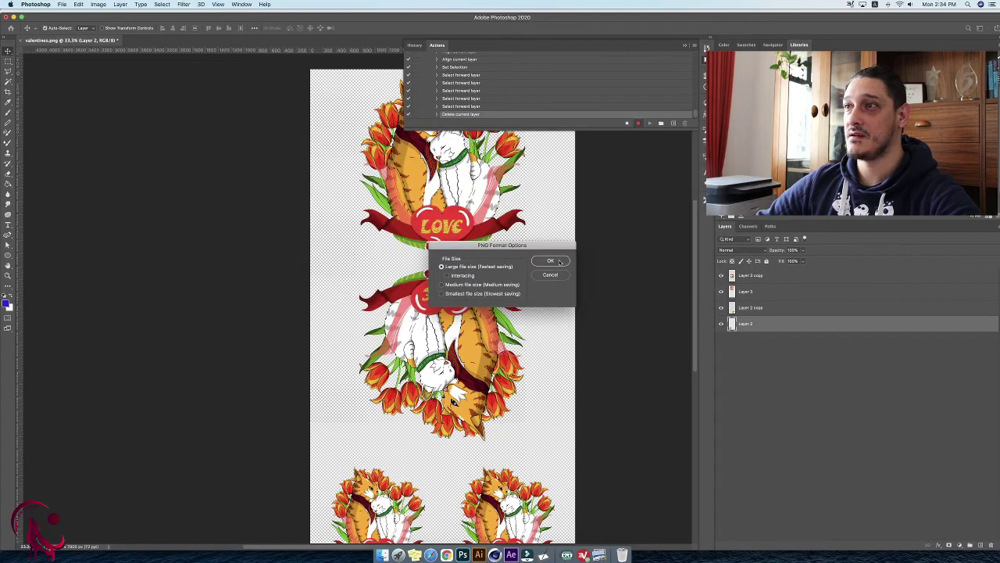
pyautogui.click(559, 262)
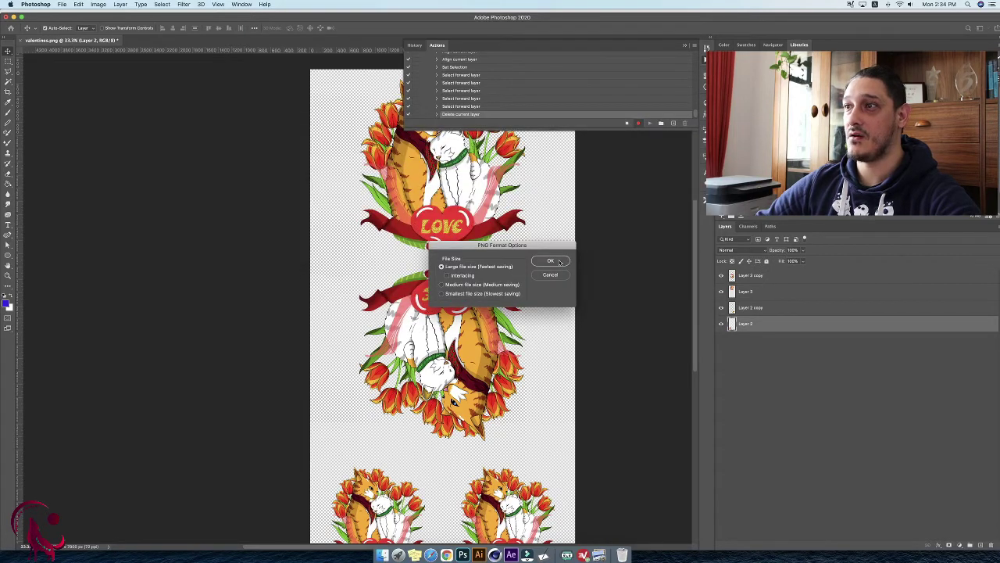
pyautogui.click(62, 3)
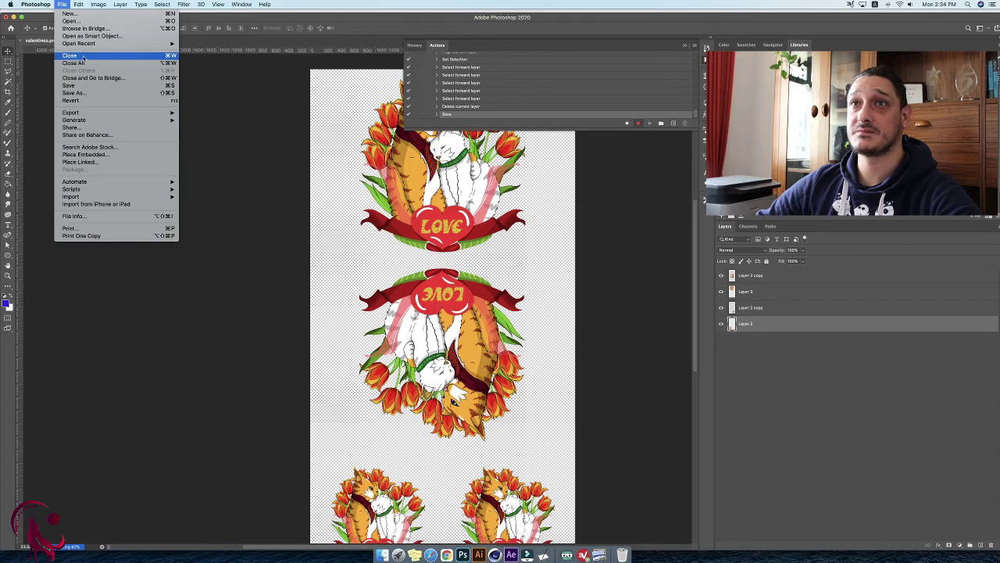
# Close the template without saving, stop recording, and select the Characters action.
pyautogui.click(83, 56)
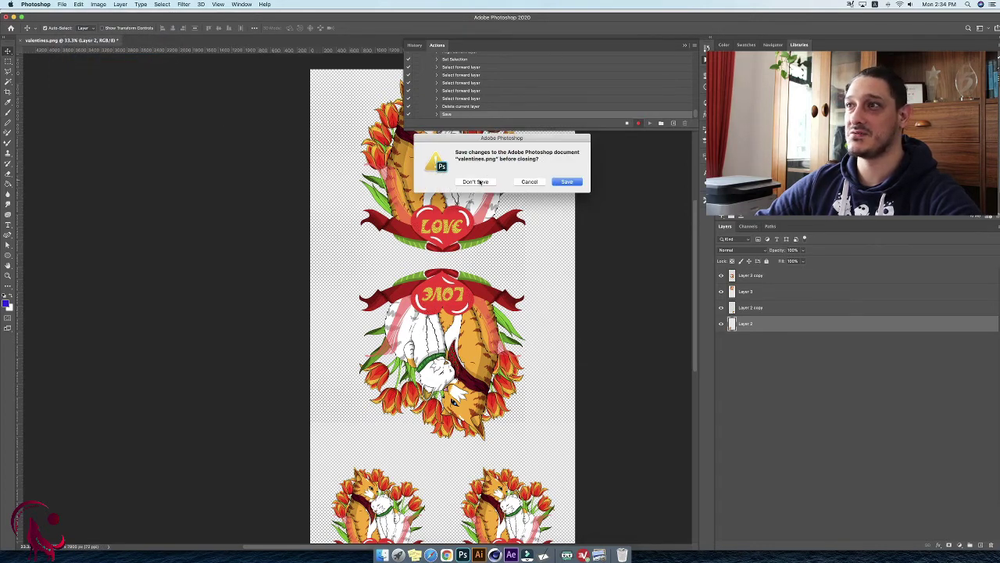
pyautogui.click(475, 181)
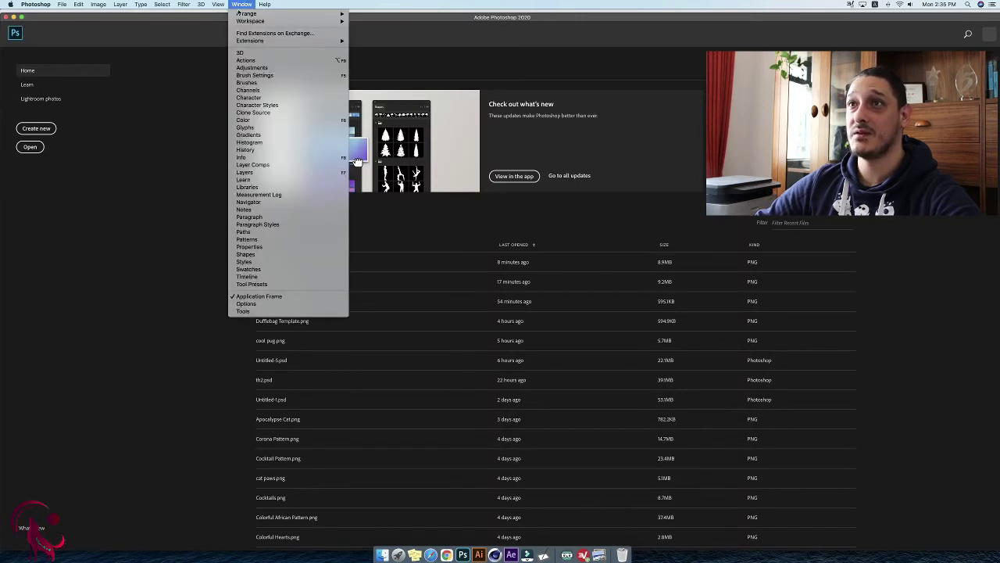
pyautogui.click(247, 60)
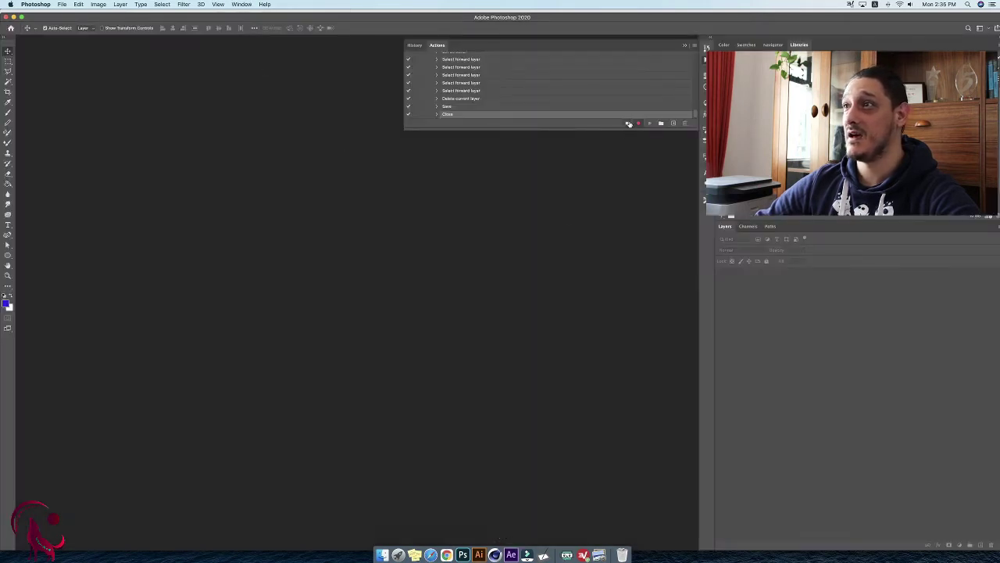
pyautogui.click(629, 124)
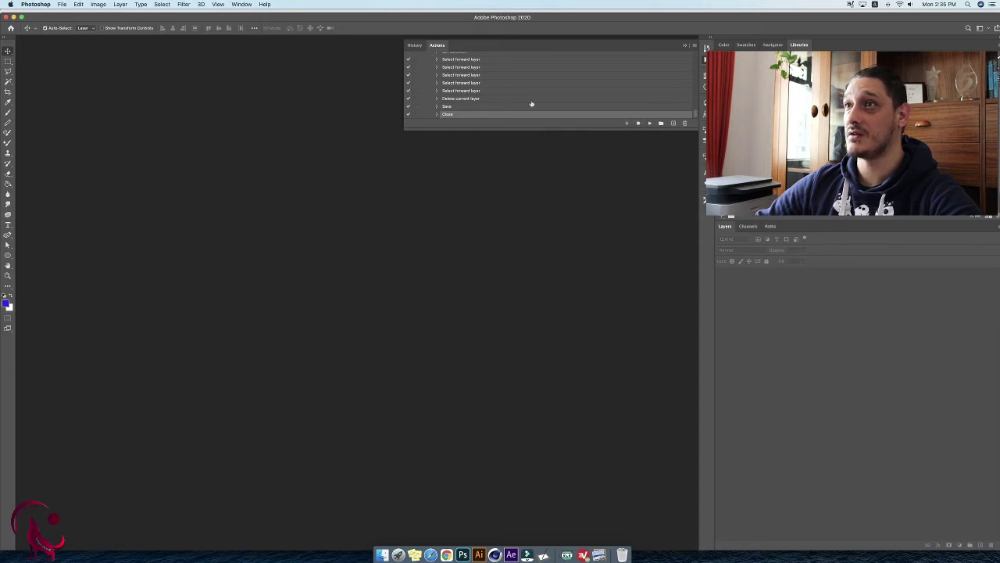
pyautogui.scroll(3, 531, 103)
pyautogui.scroll(6, 529, 104)
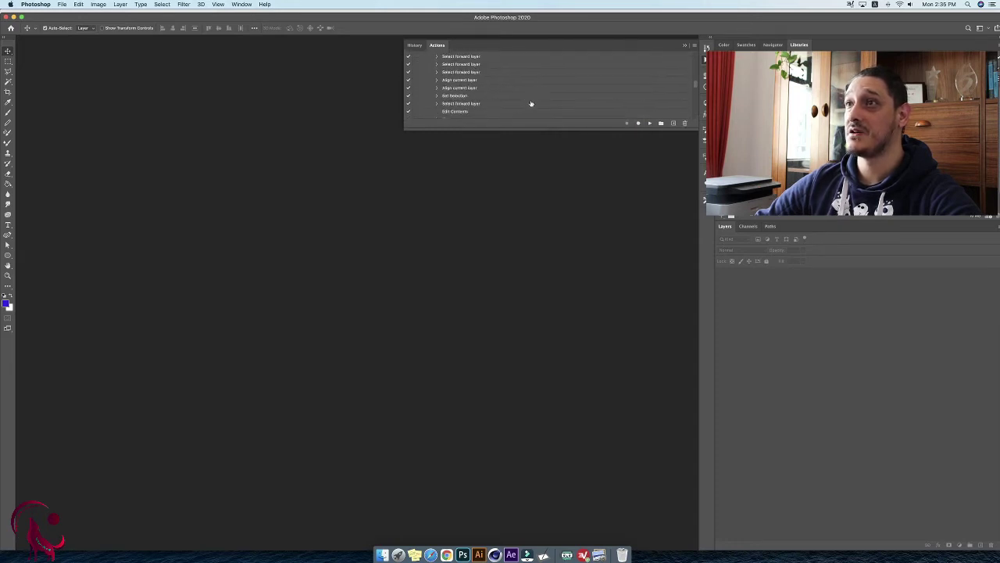
pyautogui.scroll(6, 527, 104)
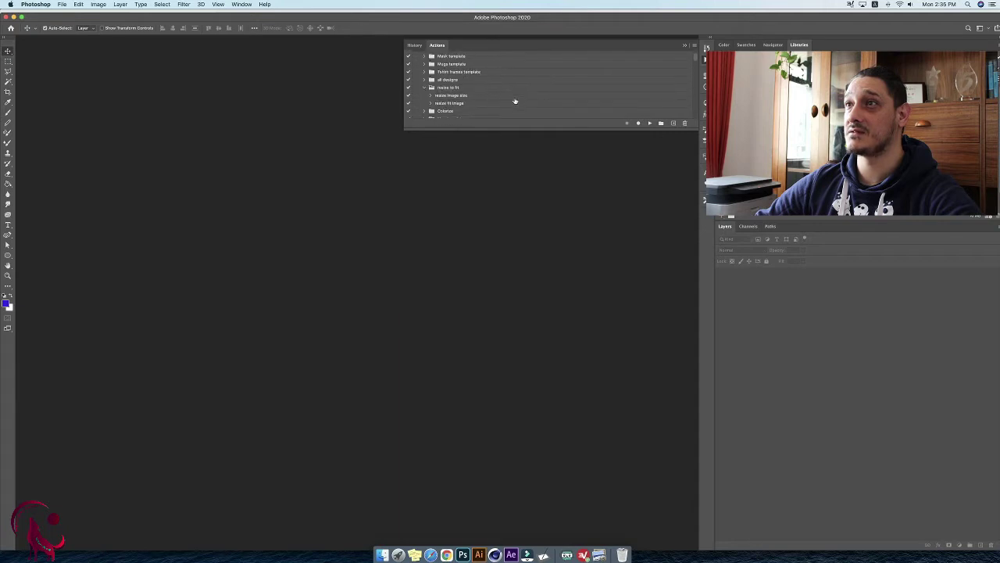
pyautogui.click(451, 65)
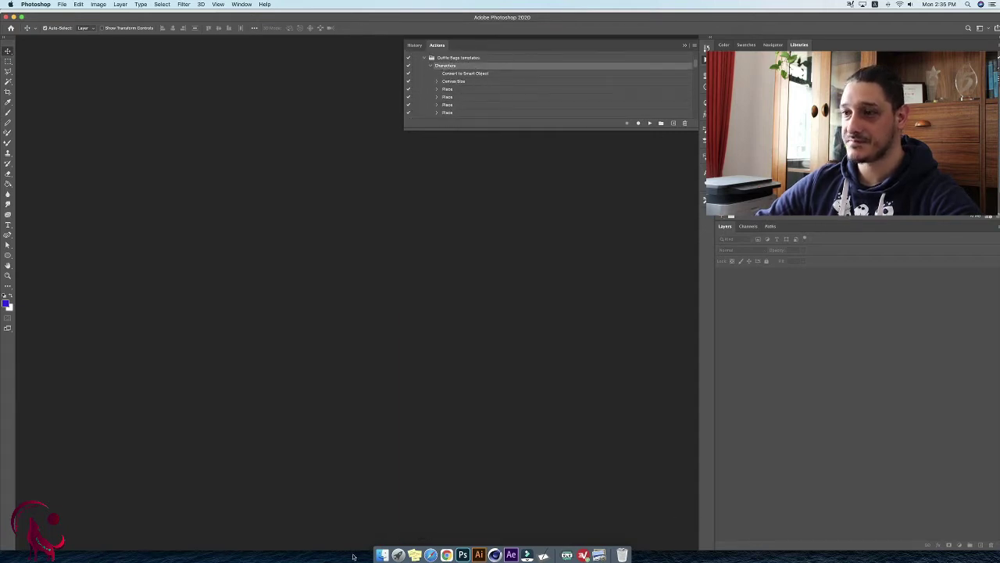
# On Redbubble, enable Duffle Bags and upload test1.png as their replacement design.
pyautogui.click(446, 555)
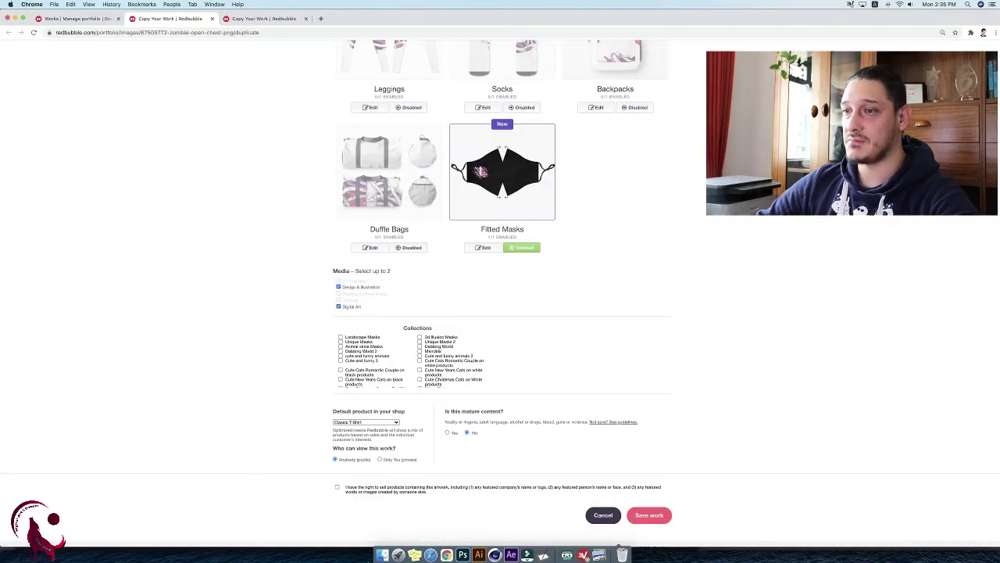
pyautogui.click(369, 248)
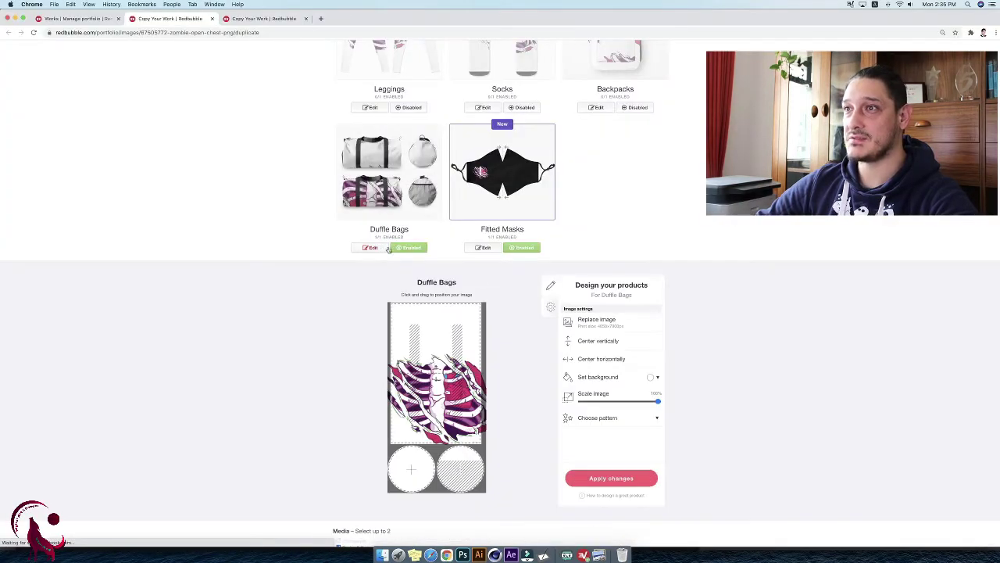
pyautogui.click(575, 329)
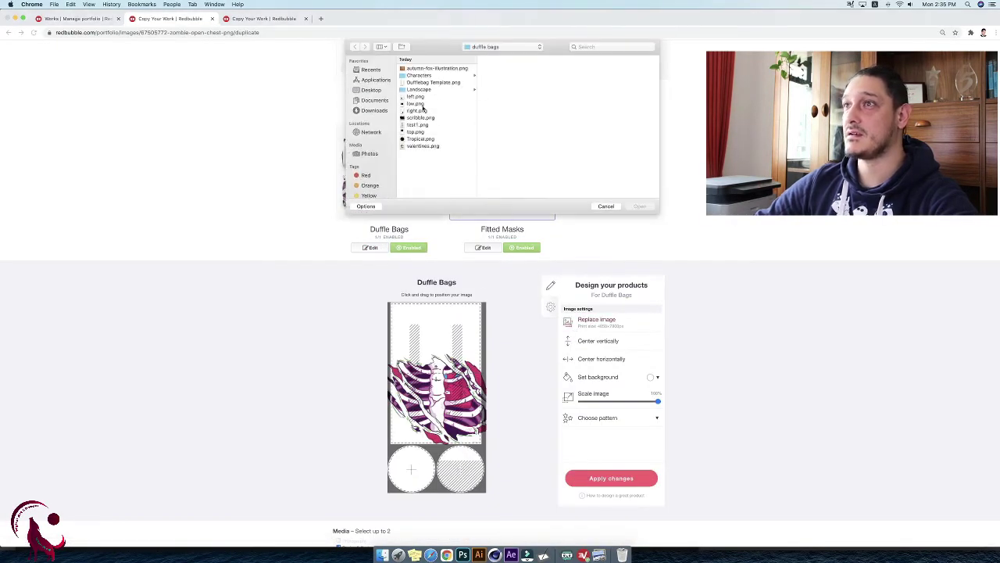
pyautogui.doubleClick(418, 125)
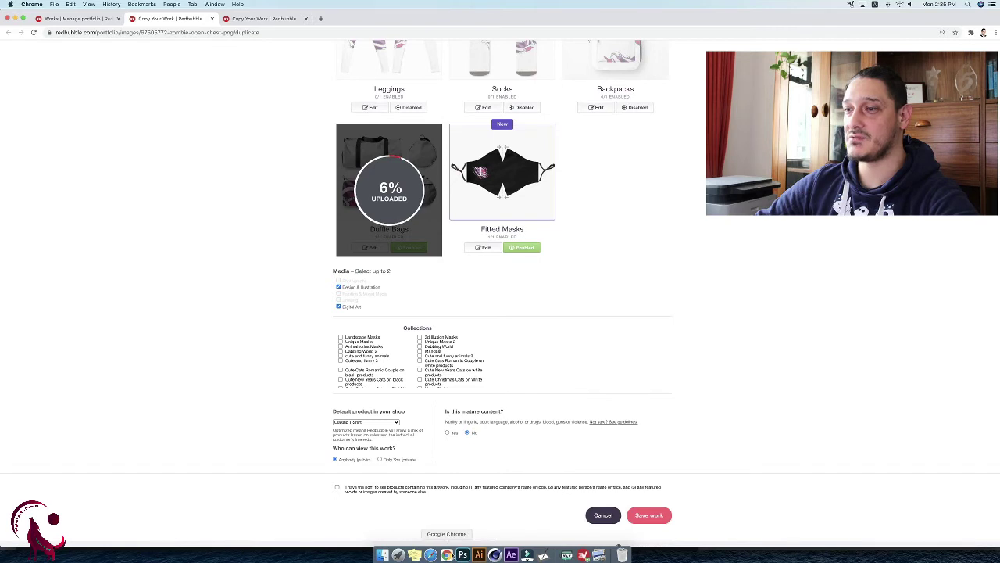
# Create a folder named 'Test 1 out' in the duffle bags folder, then return to Photoshop.
pyautogui.click(382, 555)
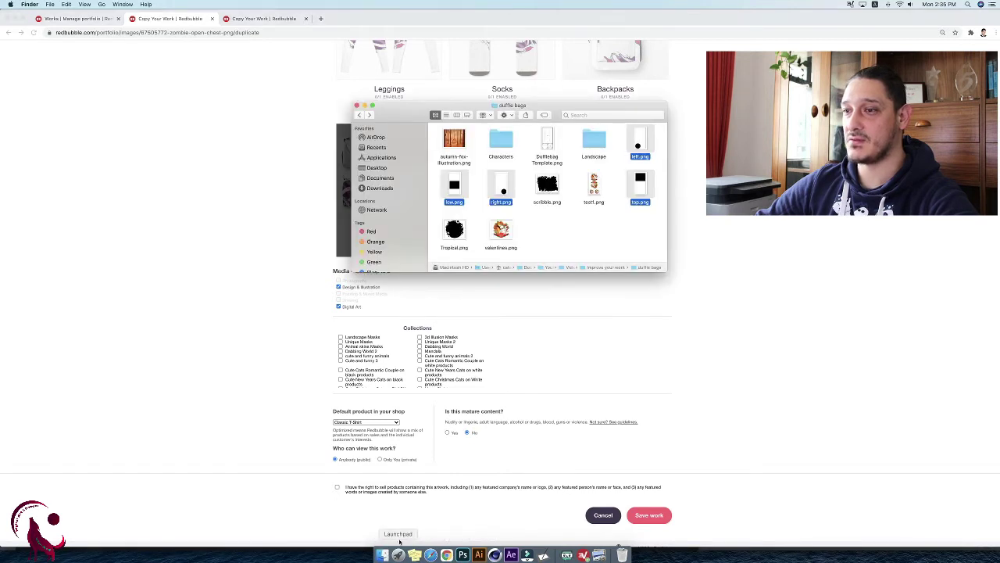
pyautogui.rightClick(543, 229)
pyautogui.click(558, 231)
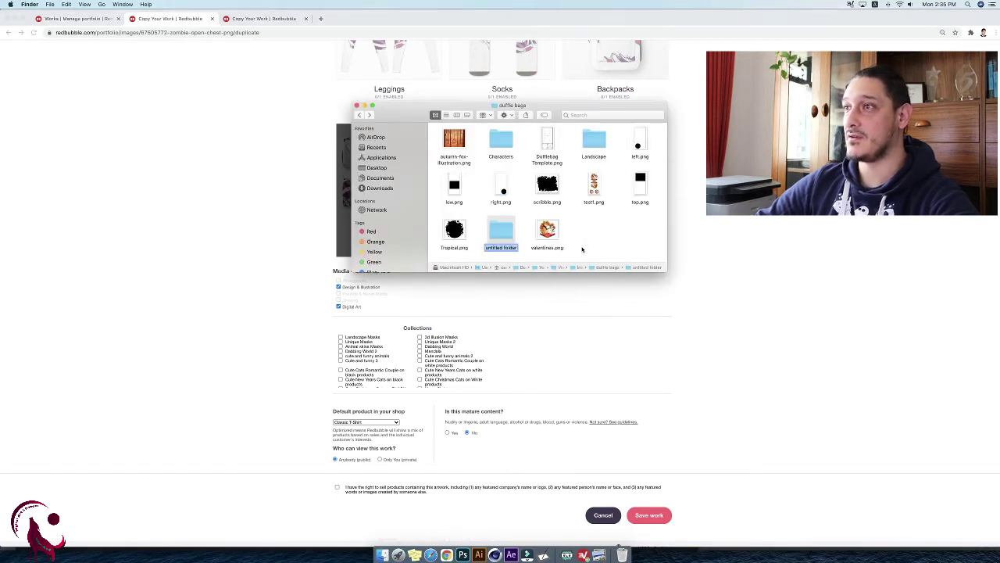
pyautogui.write('Test')
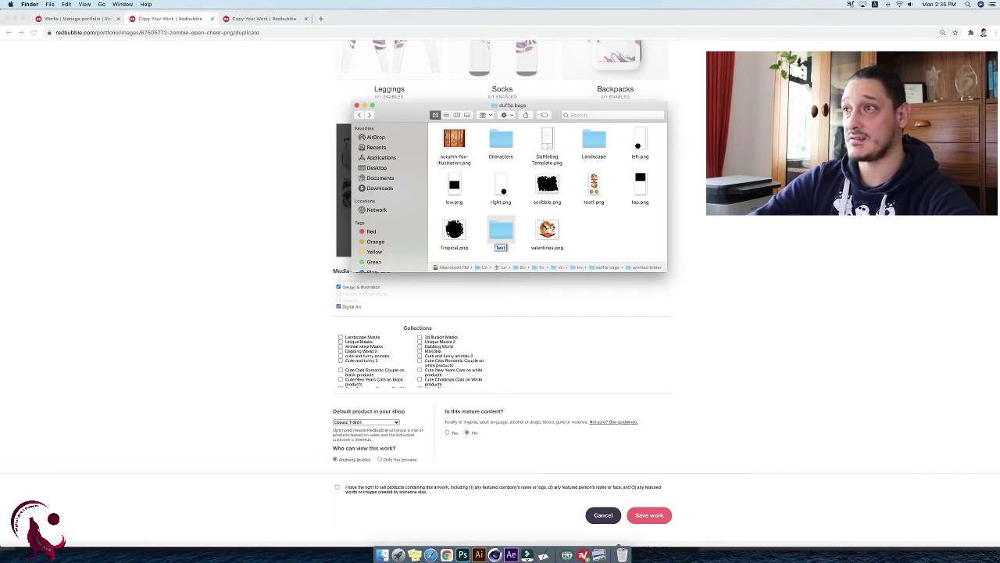
pyautogui.write(' 1 out')
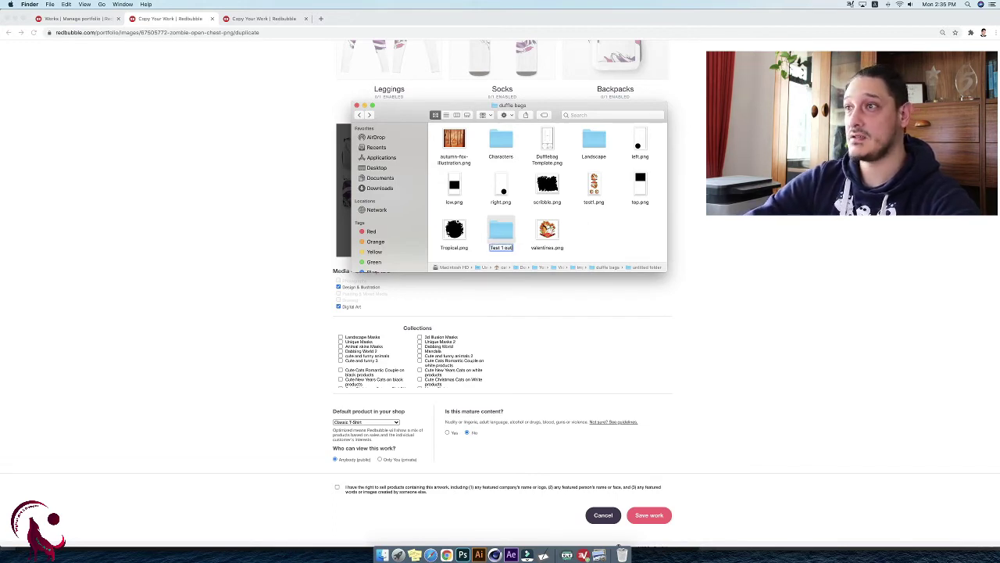
pyautogui.press('Return')
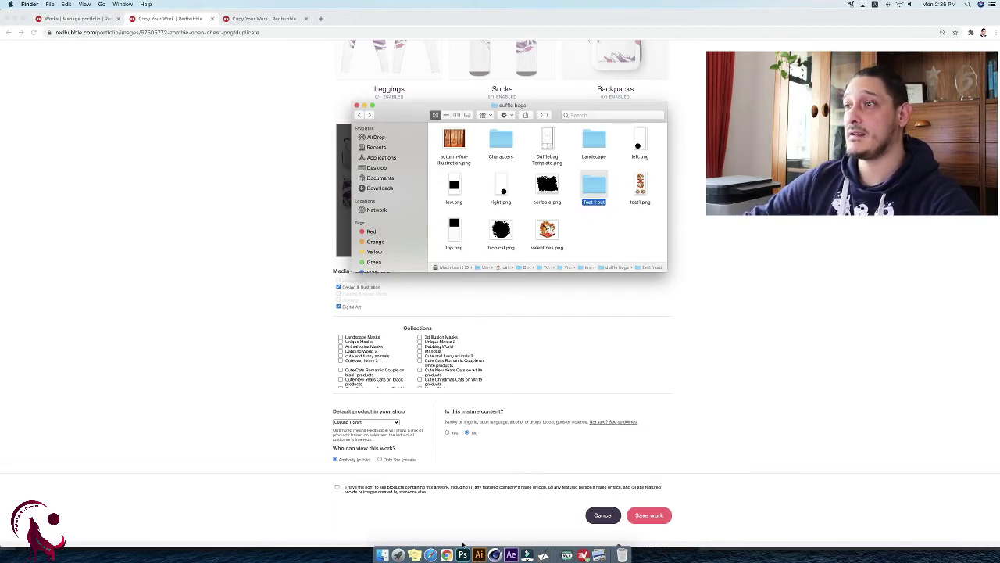
pyautogui.click(465, 554)
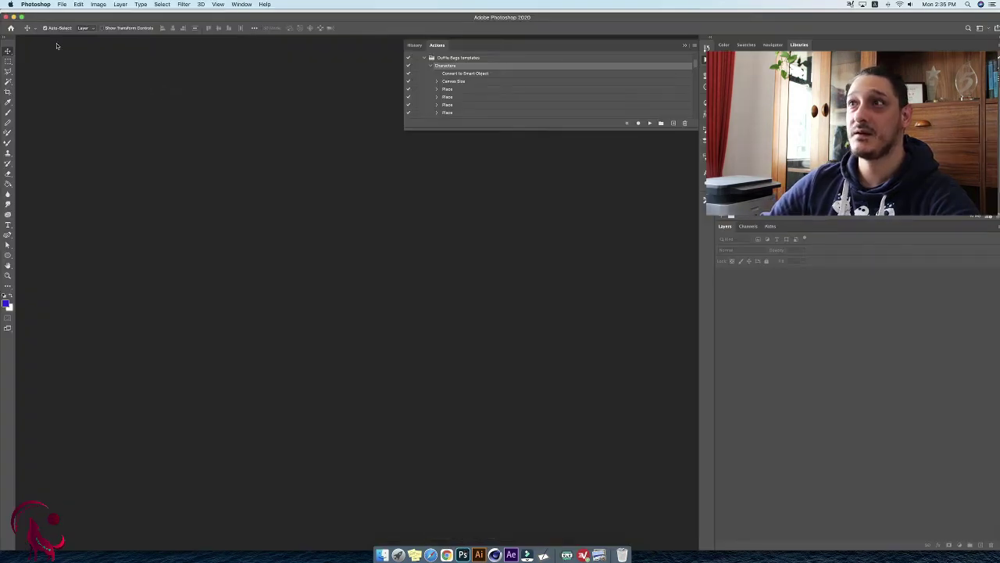
# Open Batch and choose the Duffle Bags templates set with the Characters action.
pyautogui.click(61, 5)
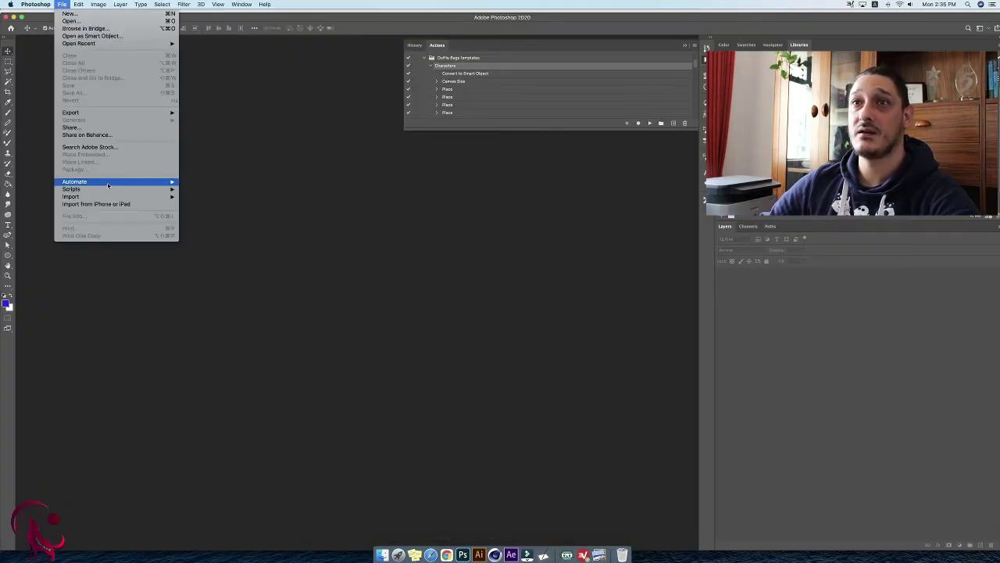
pyautogui.click(205, 121)
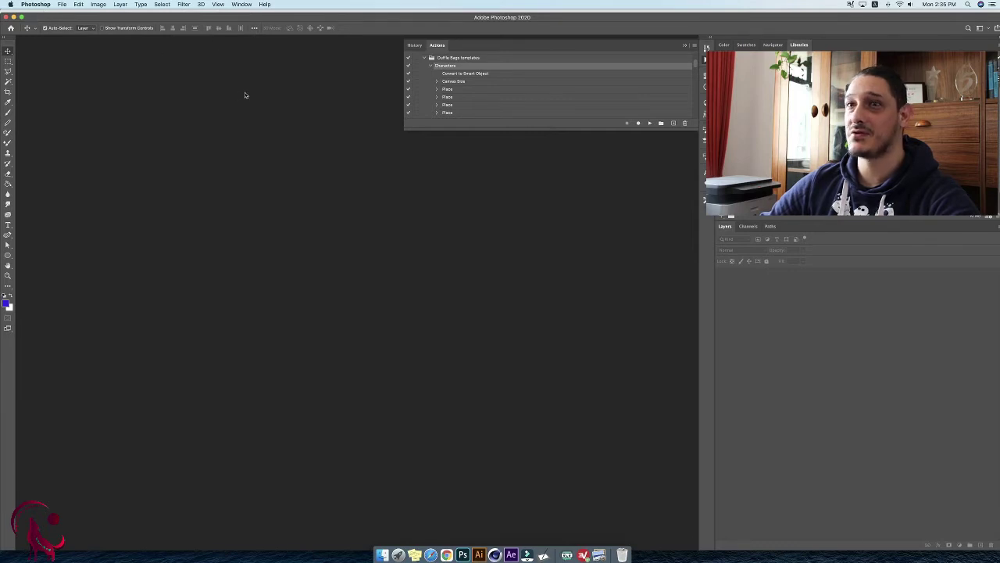
pyautogui.click(62, 6)
pyautogui.moveTo(156, 181)
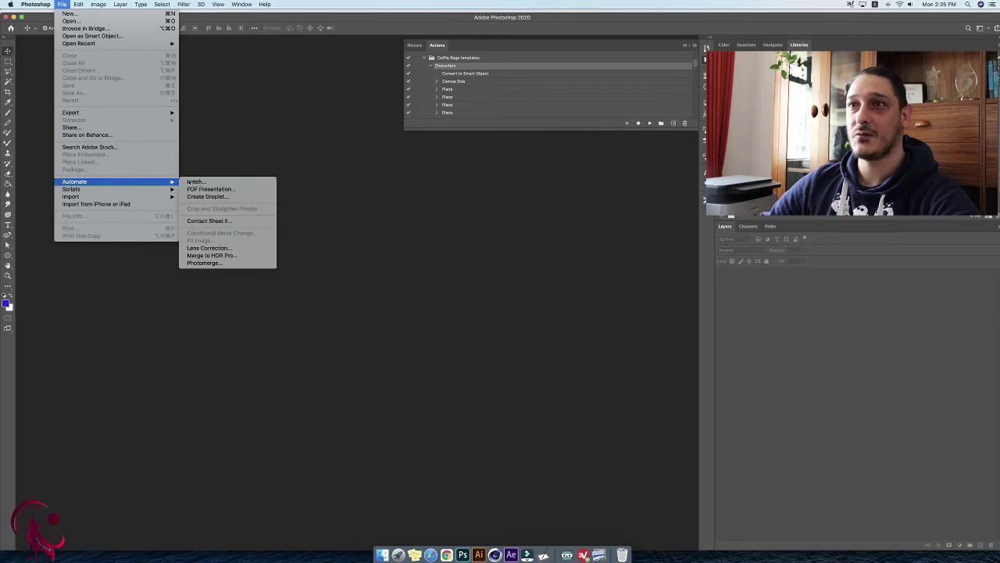
pyautogui.click(190, 182)
pyautogui.click(393, 240)
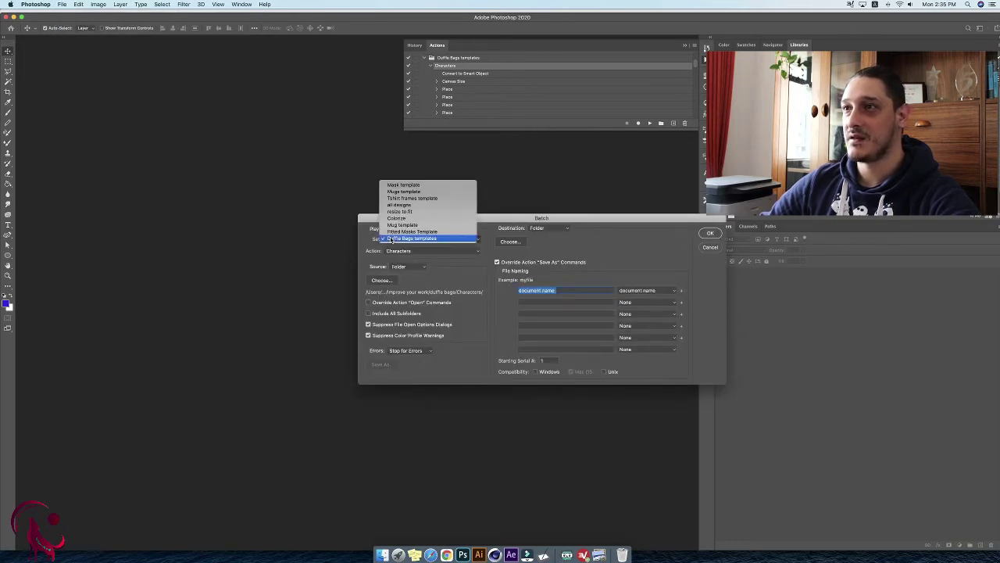
pyautogui.click(428, 254)
# Set the Characters folder as source and Test 1 out as destination, then run the batch.
pyautogui.click(381, 280)
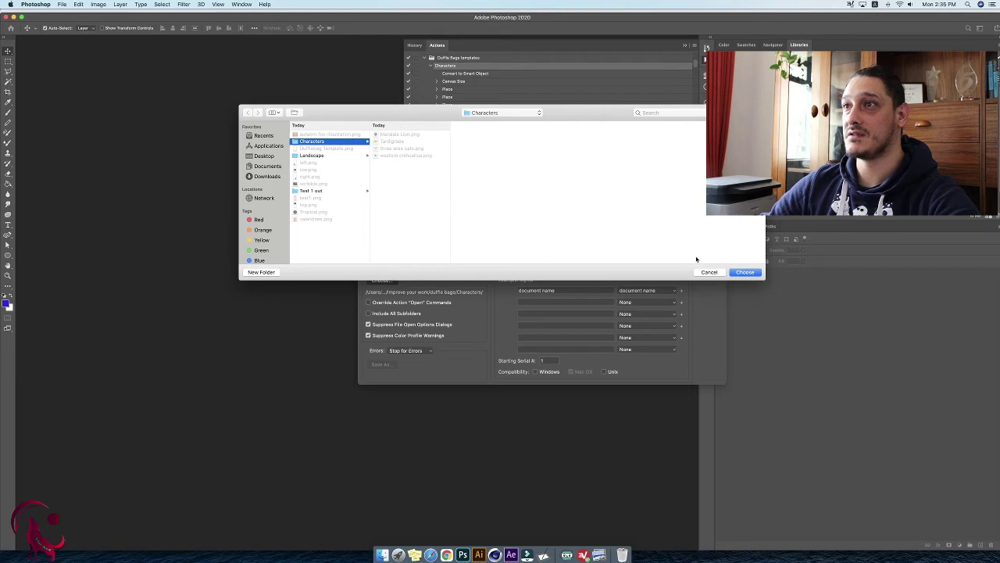
pyautogui.click(746, 272)
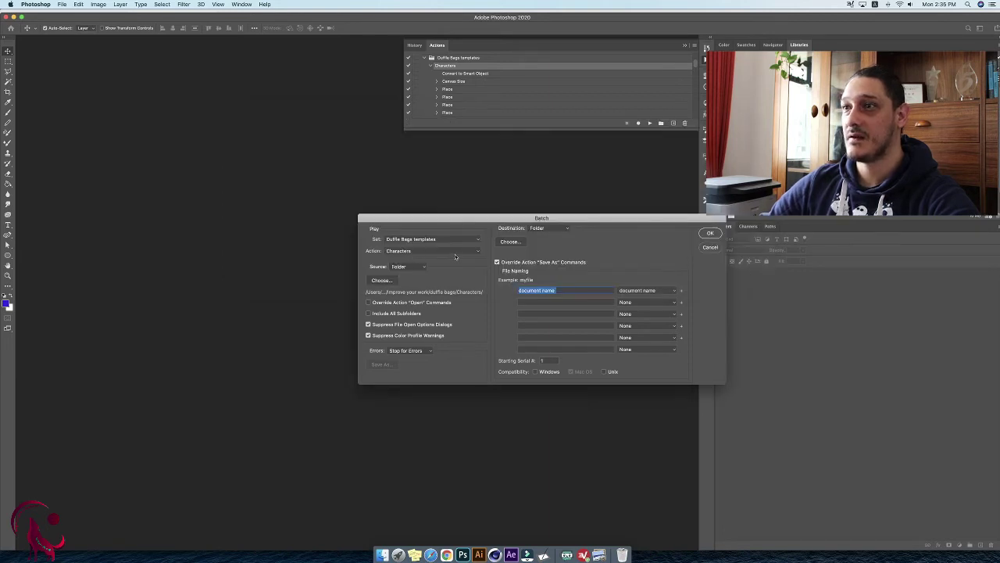
pyautogui.click(509, 242)
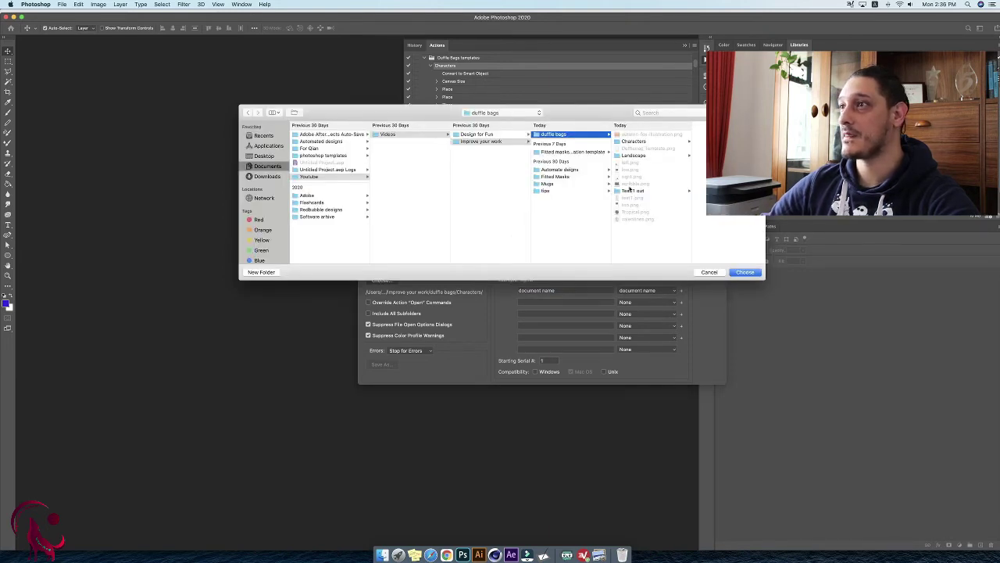
pyautogui.click(632, 191)
pyautogui.click(746, 271)
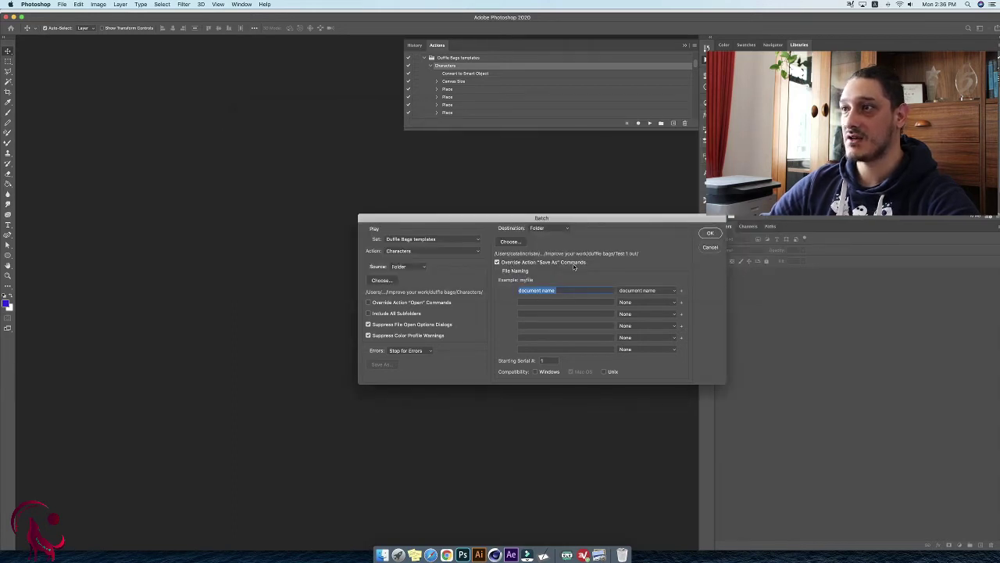
pyautogui.click(711, 234)
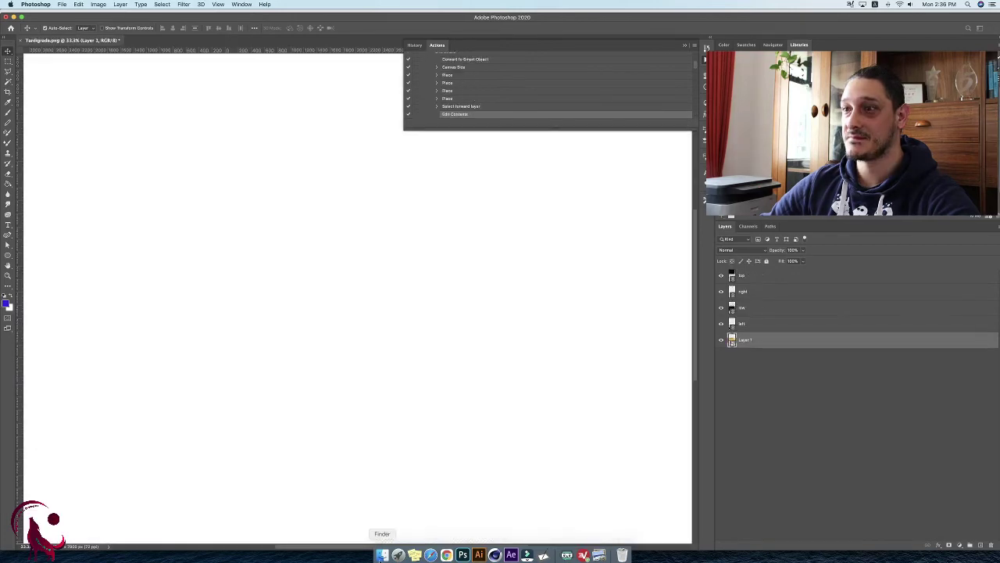
# Preview mandala lion.png and the other generated templates in Test 1 out using Gallery view.
pyautogui.press('super+Tab')
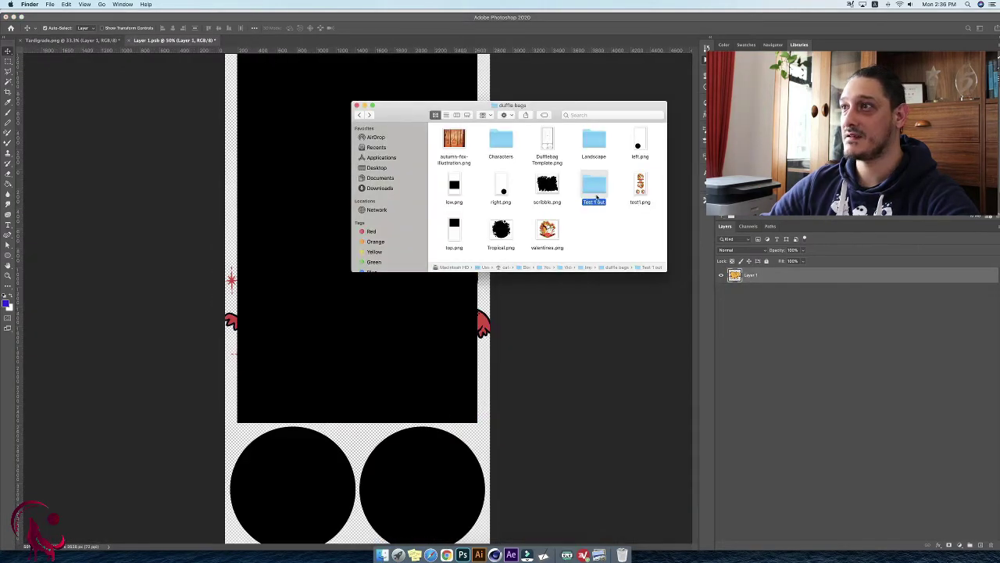
pyautogui.doubleClick(596, 197)
pyautogui.click(462, 162)
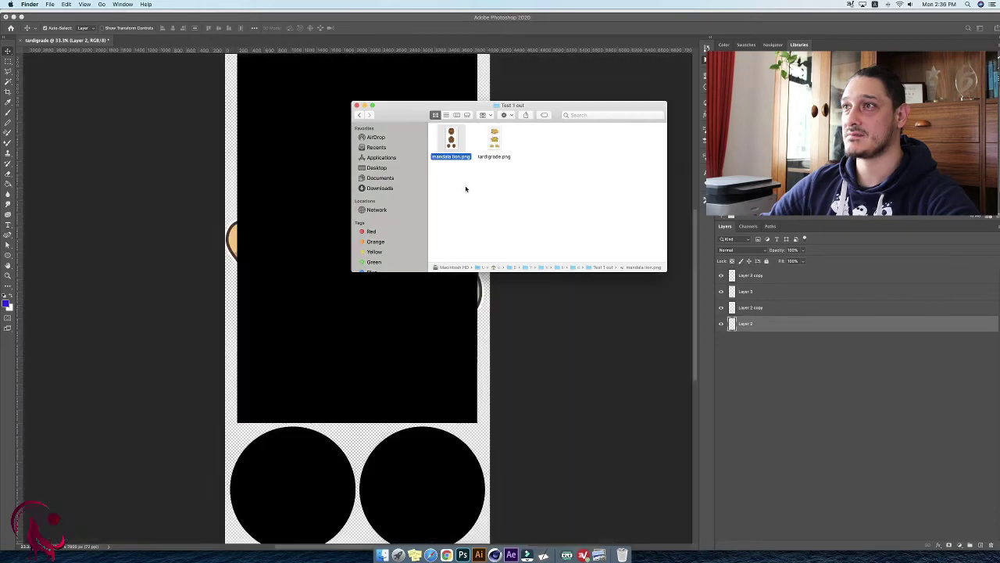
pyautogui.click(466, 189)
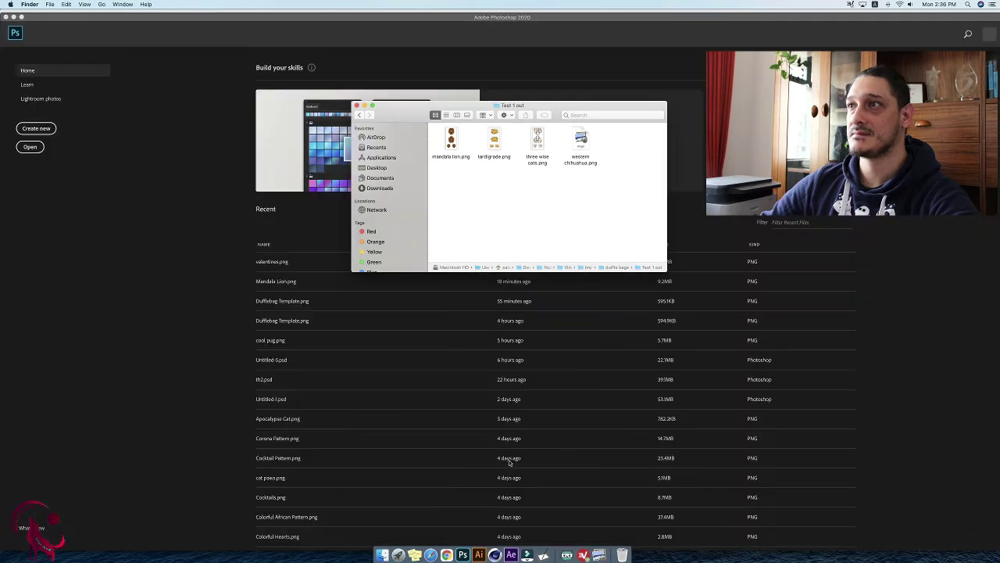
pyautogui.click(451, 141)
pyautogui.press('super+4')
pyautogui.press('Right')
pyautogui.press('Right')
pyautogui.press('Right')
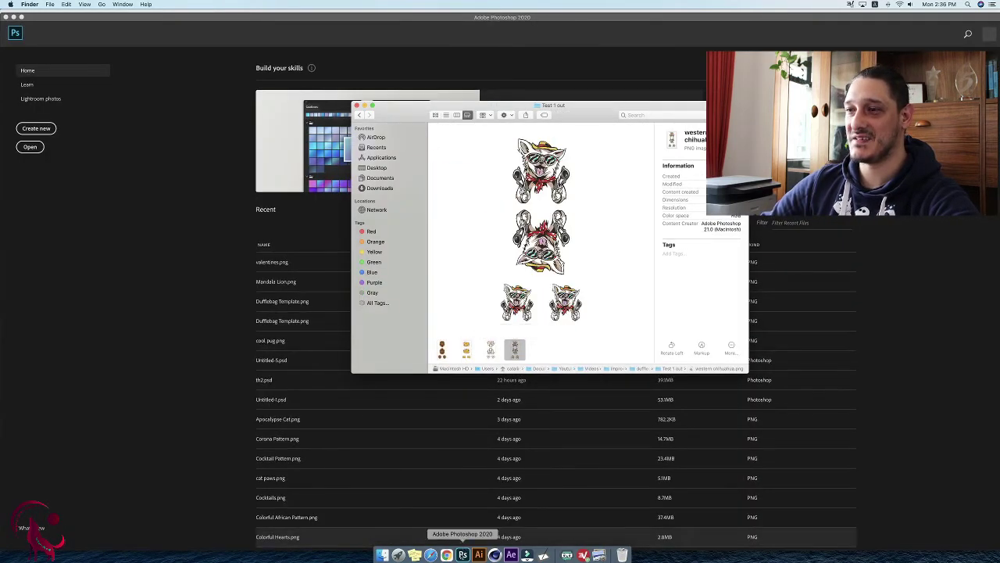
pyautogui.click(447, 555)
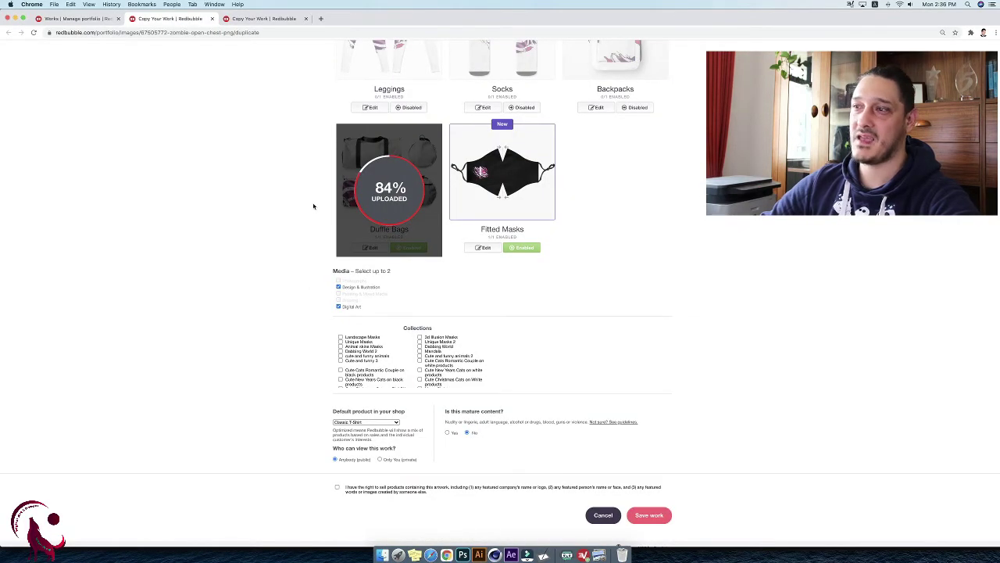
# Scroll the Redbubble copy-work page while the Duffle Bags upload reaches 88%.
pyautogui.scroll(-1, 485, 473)
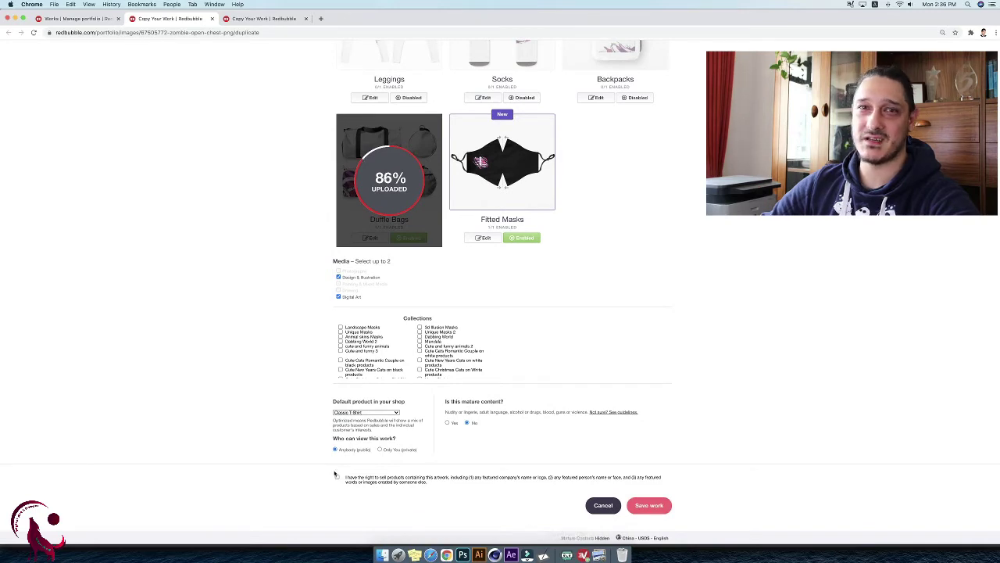
pyautogui.scroll(5, 312, 461)
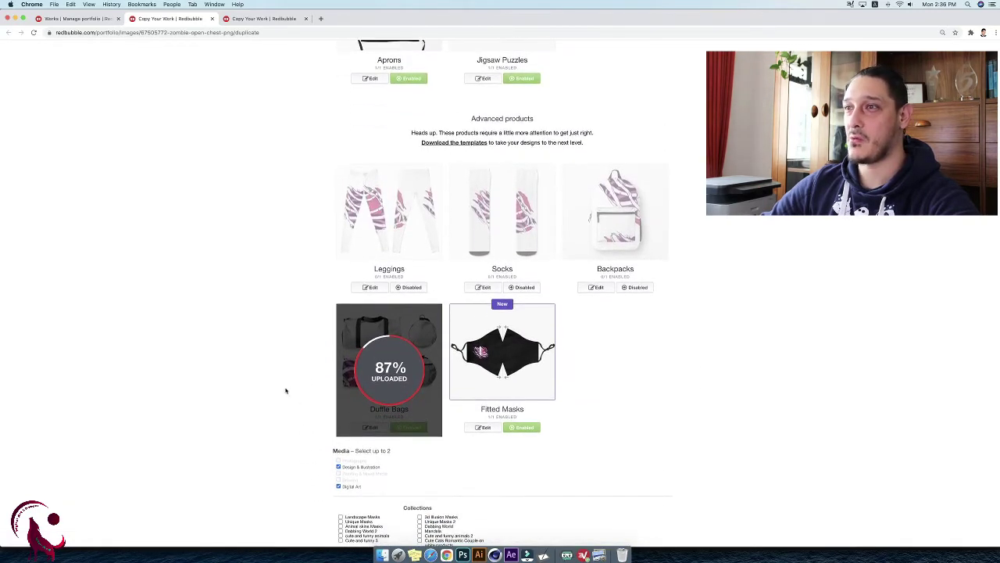
pyautogui.scroll(-4, 292, 398)
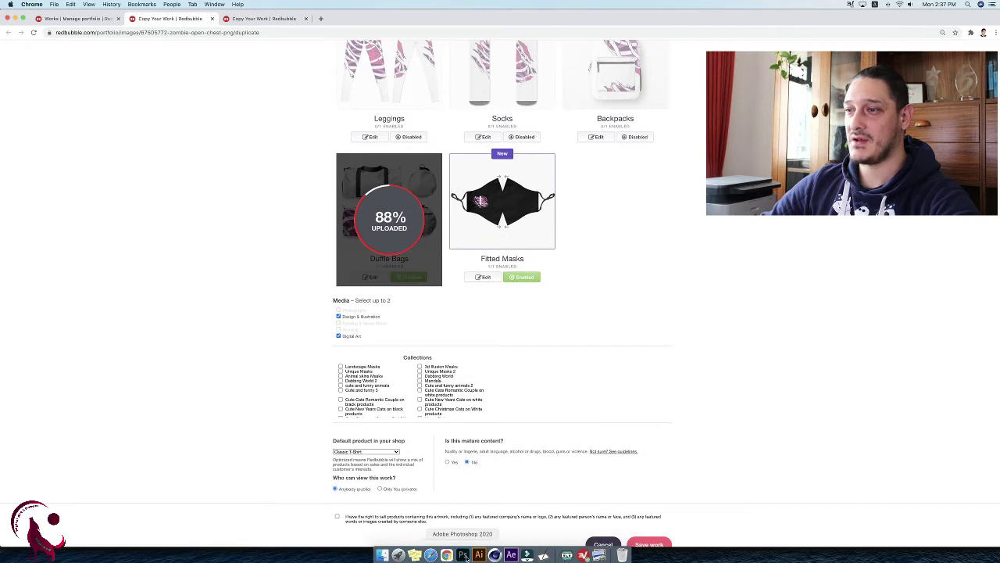
pyautogui.click(462, 555)
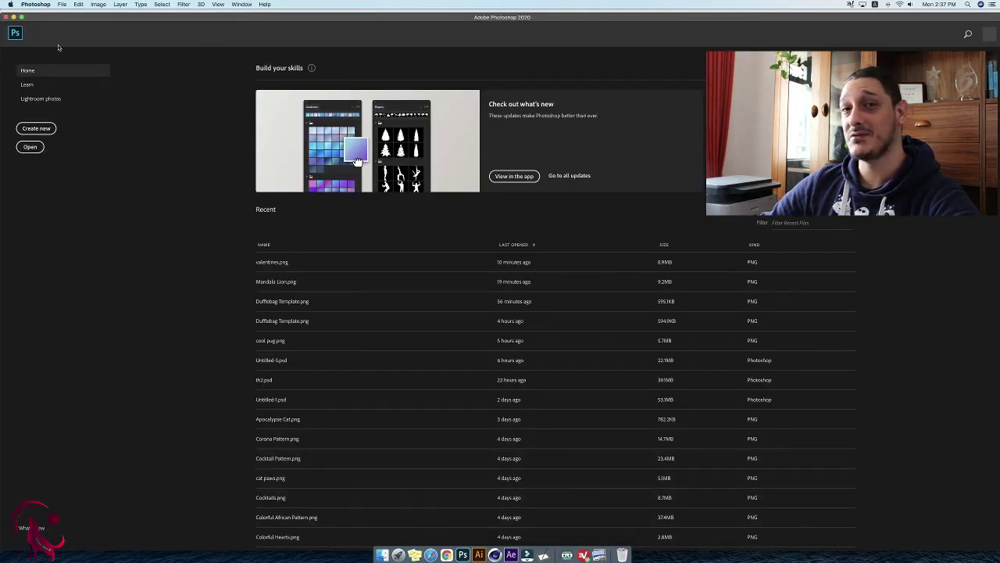
# Open autumn-fox-illustration.png with Adobe Photoshop 2020 and collapse the Characters action set.
pyautogui.click(382, 555)
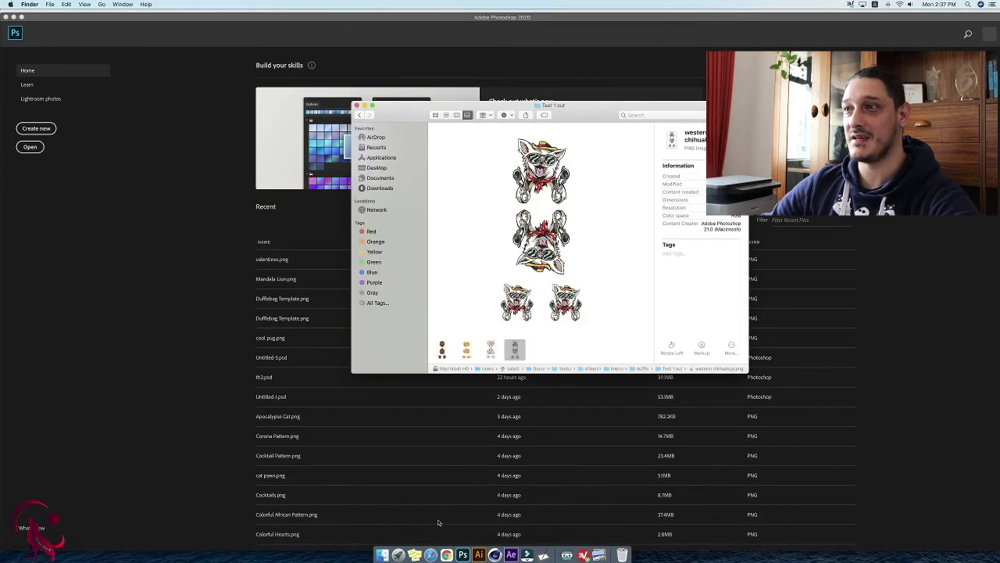
pyautogui.click(358, 115)
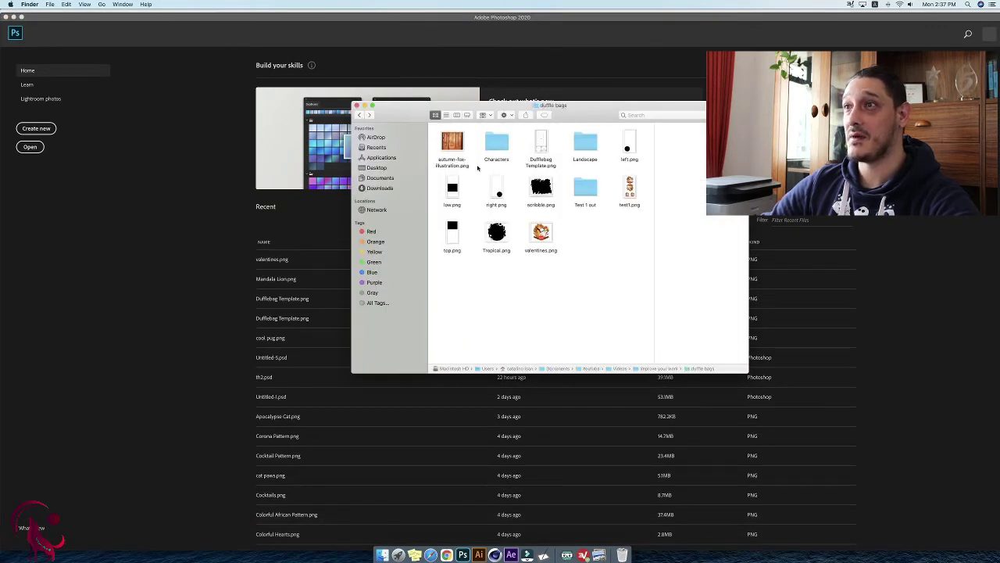
pyautogui.click(451, 144)
pyautogui.rightClick(450, 145)
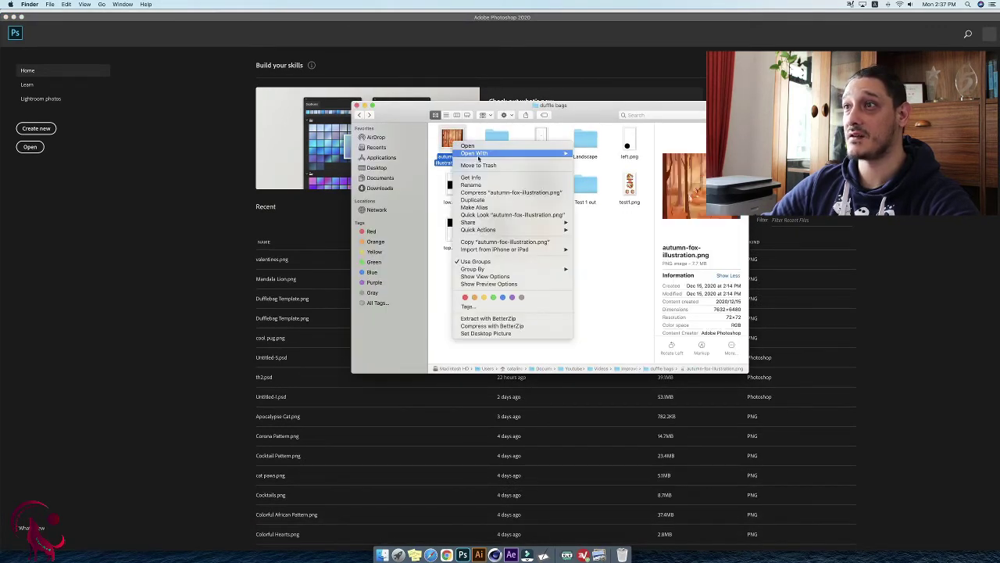
pyautogui.moveTo(500, 153)
pyautogui.click(618, 174)
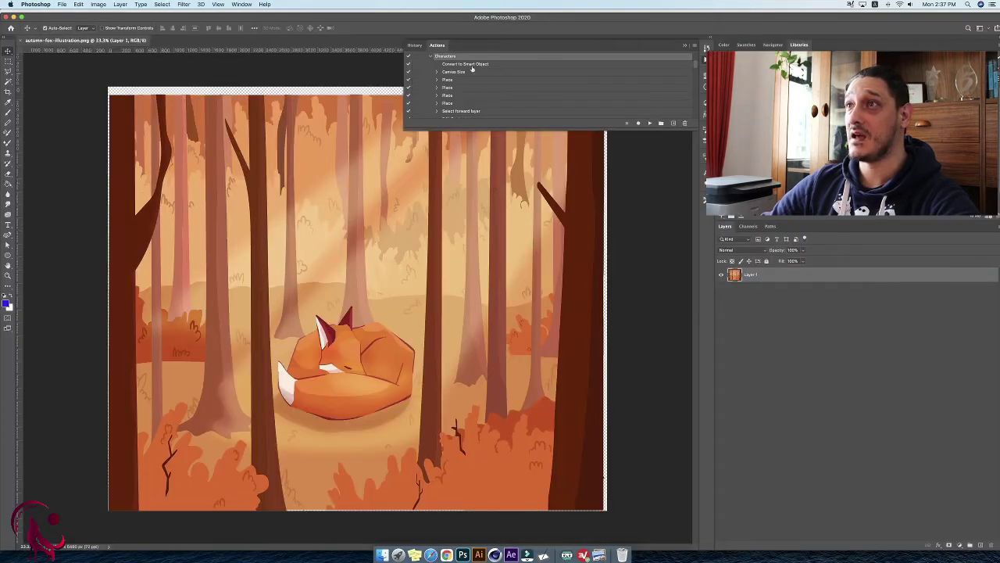
pyautogui.click(432, 57)
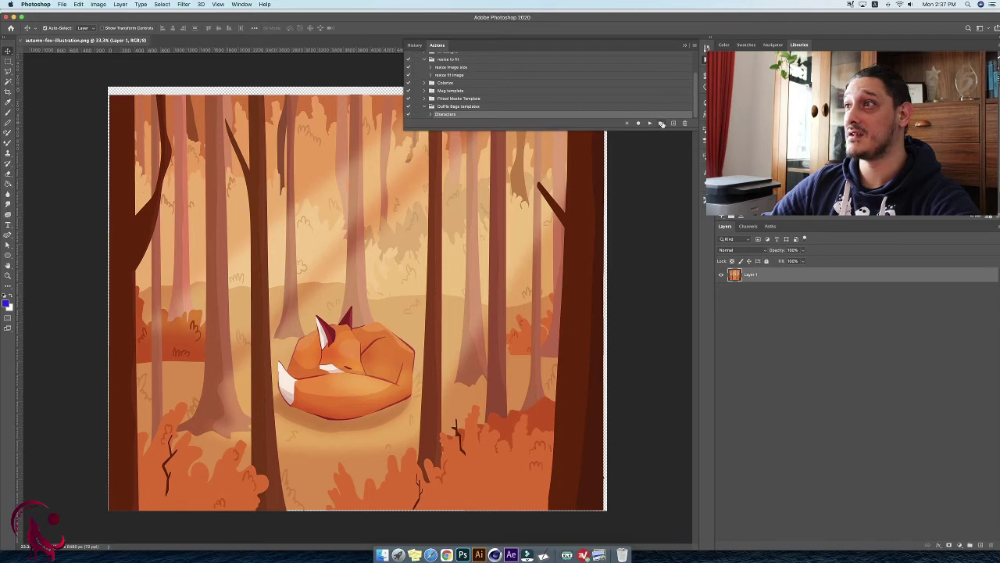
# Add an action set named 'Landscape' in the Actions panel.
pyautogui.click(661, 124)
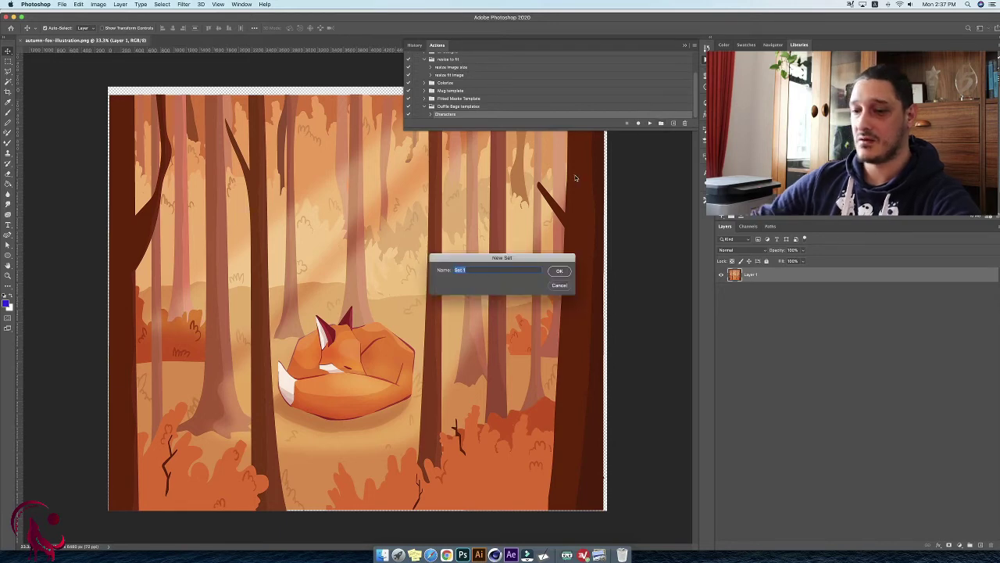
pyautogui.write('Landsca')
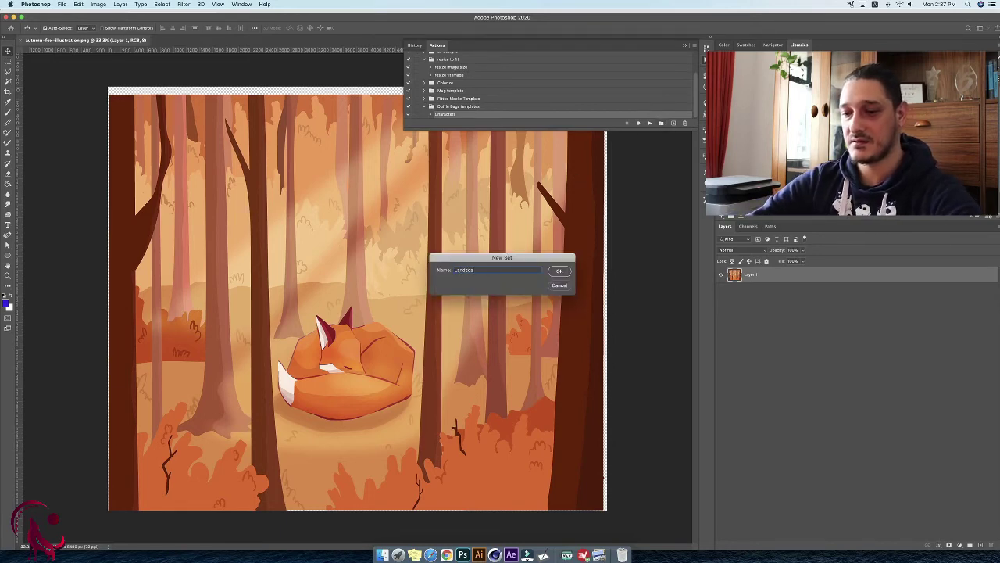
pyautogui.write('pe')
pyautogui.press('Return')
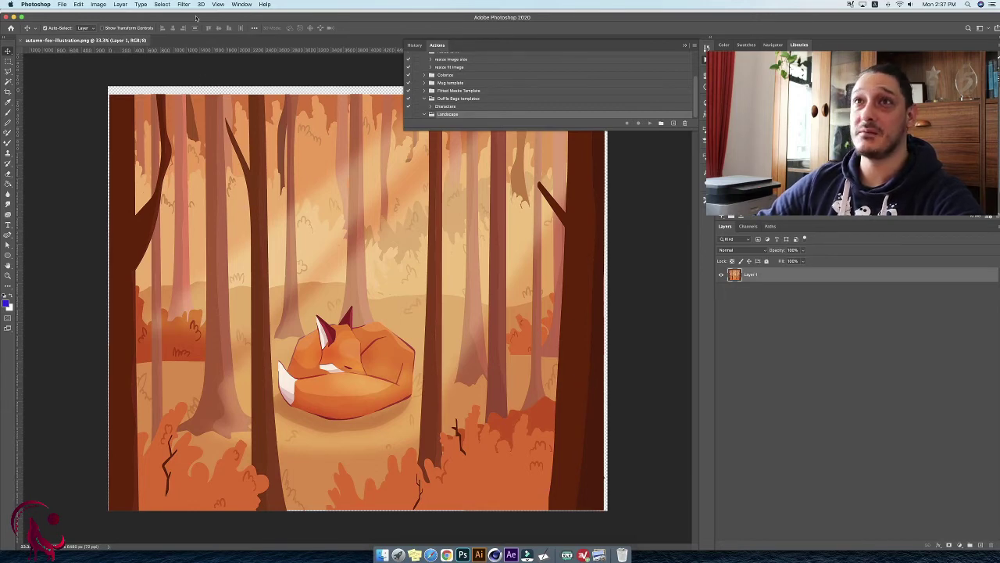
# Crop the transparent border off the fox illustration, then begin a new action in Landscape.
pyautogui.click(103, 5)
pyautogui.press('Escape')
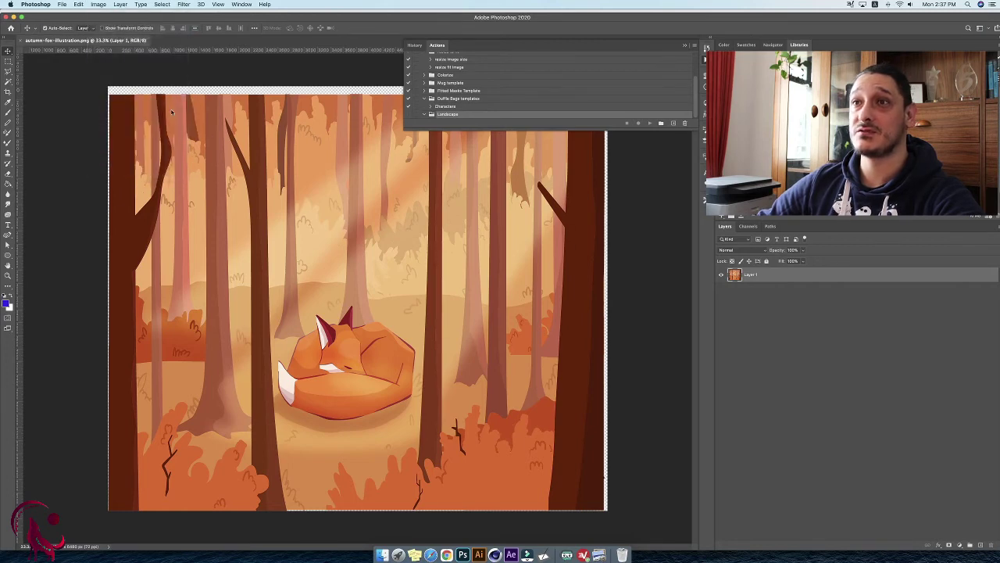
pyautogui.click(542, 245)
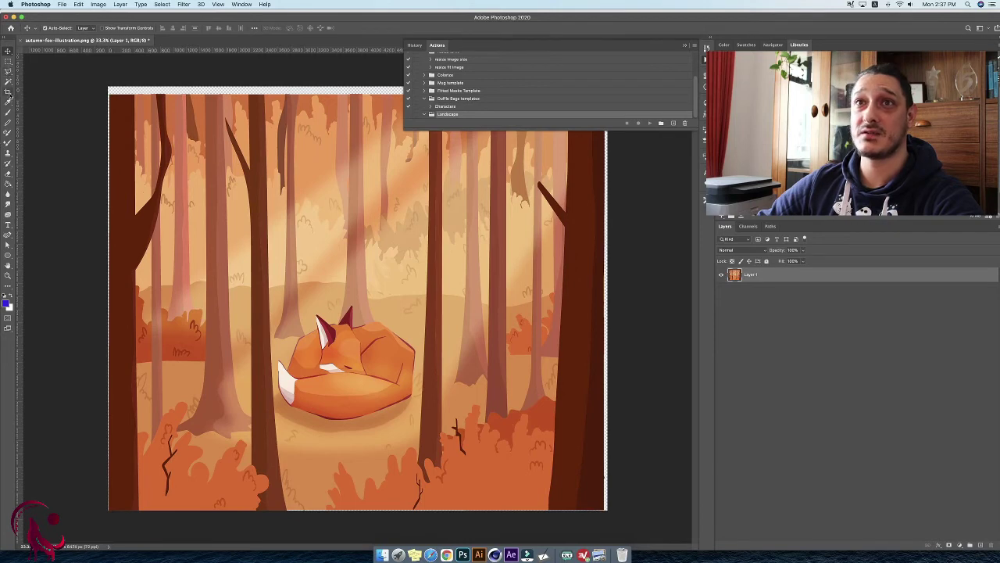
pyautogui.click(8, 92)
pyautogui.moveTo(108, 297); pyautogui.dragTo(109, 302)
pyautogui.press('Return')
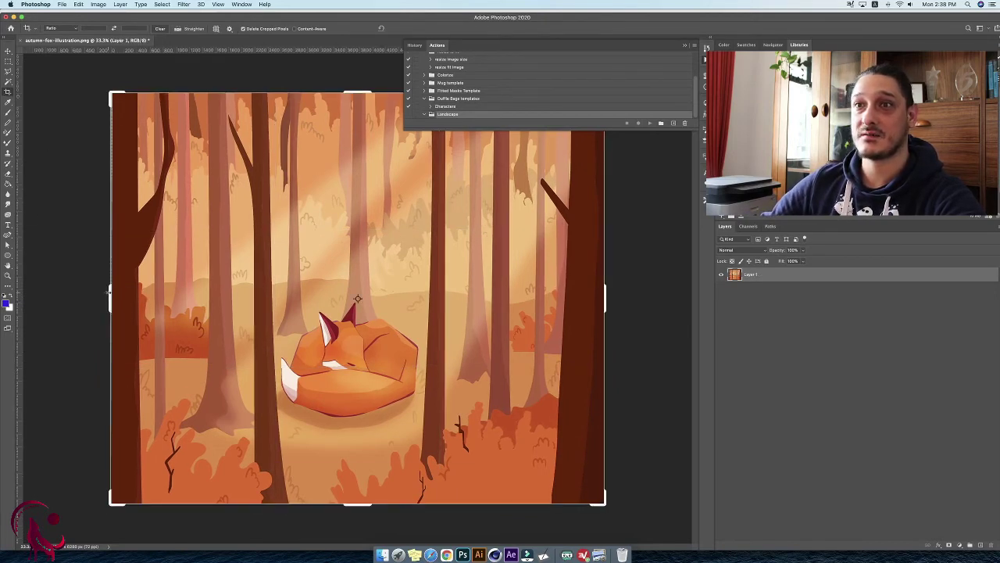
pyautogui.moveTo(108, 292); pyautogui.dragTo(112, 294)
pyautogui.press('Return')
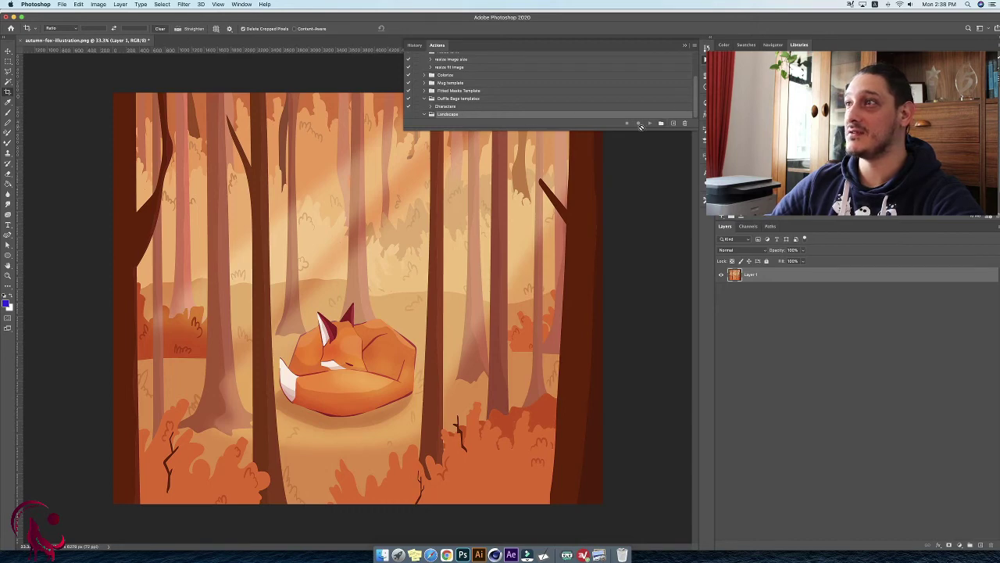
pyautogui.click(673, 123)
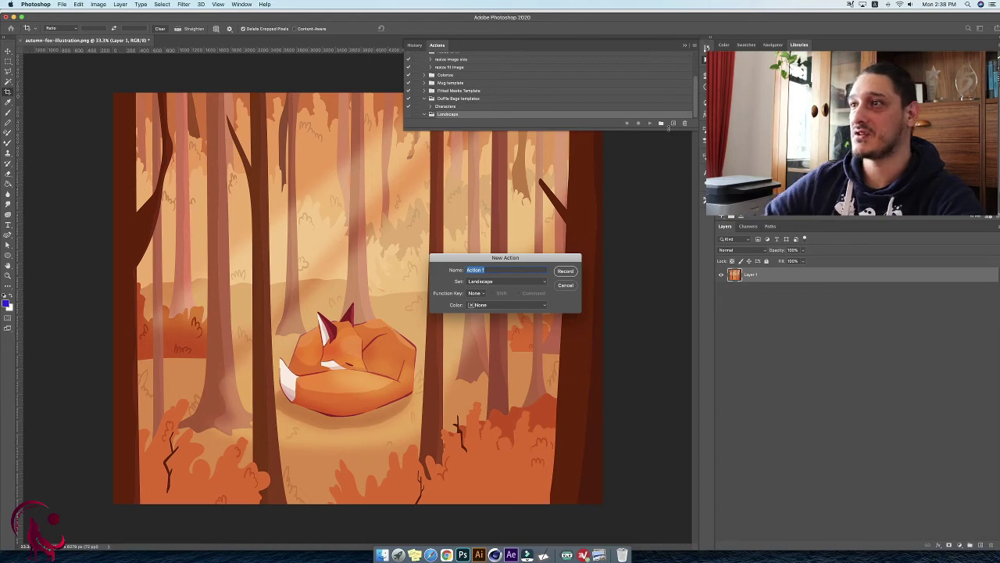
# Delete the Landscape set and start recording a new 'lands' action in Duffle Bags templates.
pyautogui.click(566, 286)
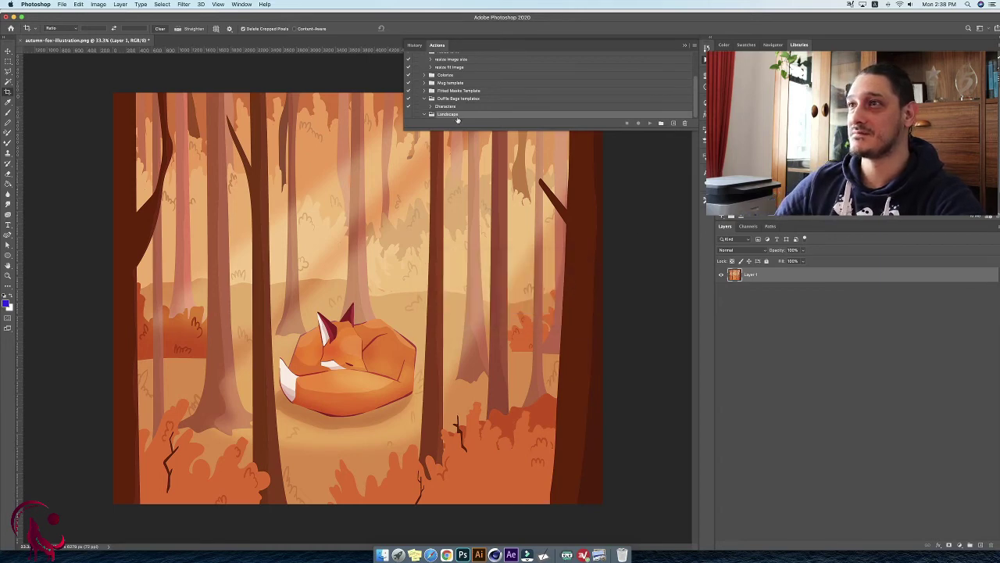
pyautogui.click(685, 123)
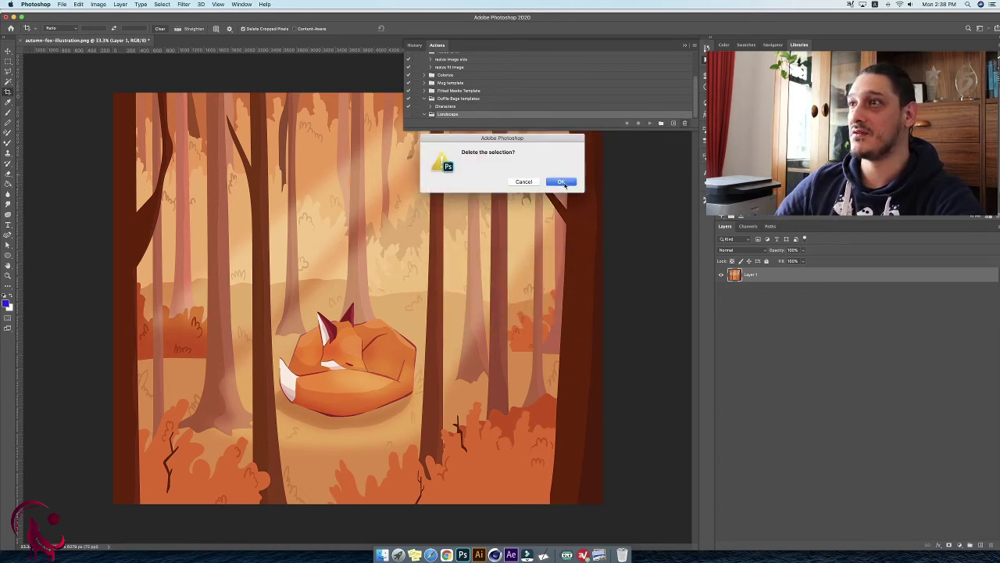
pyautogui.click(562, 182)
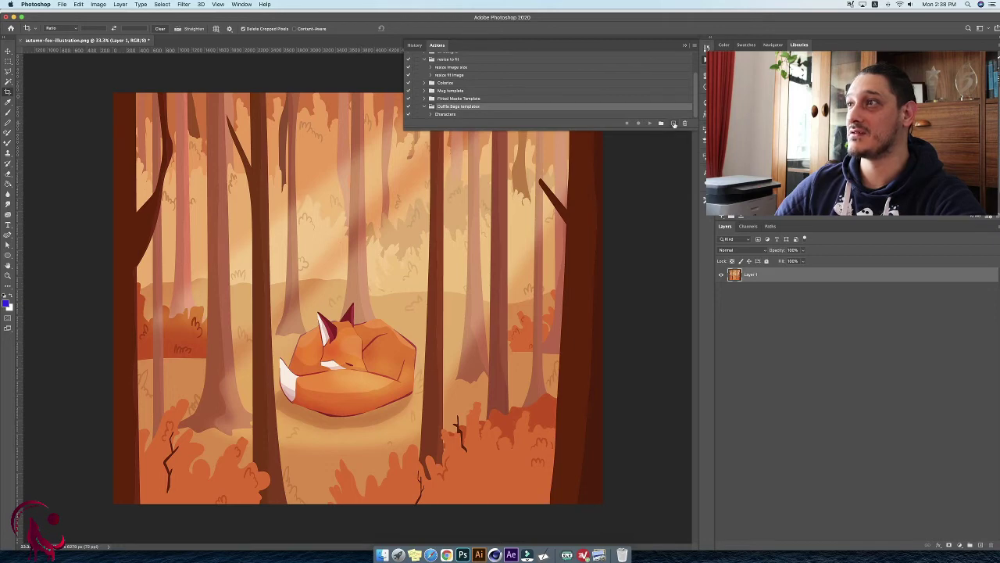
pyautogui.click(673, 123)
pyautogui.write('landscape')
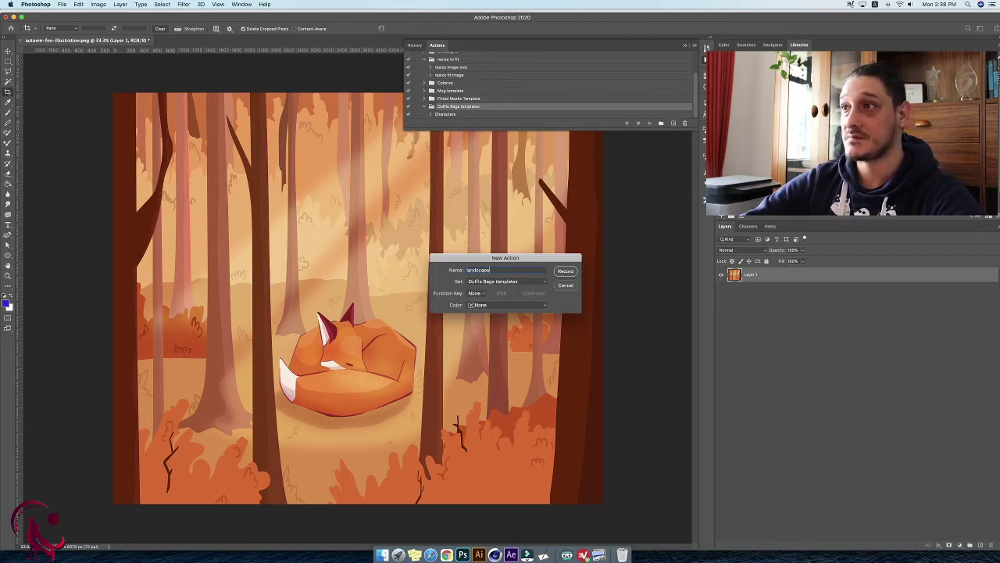
pyautogui.press('Return')
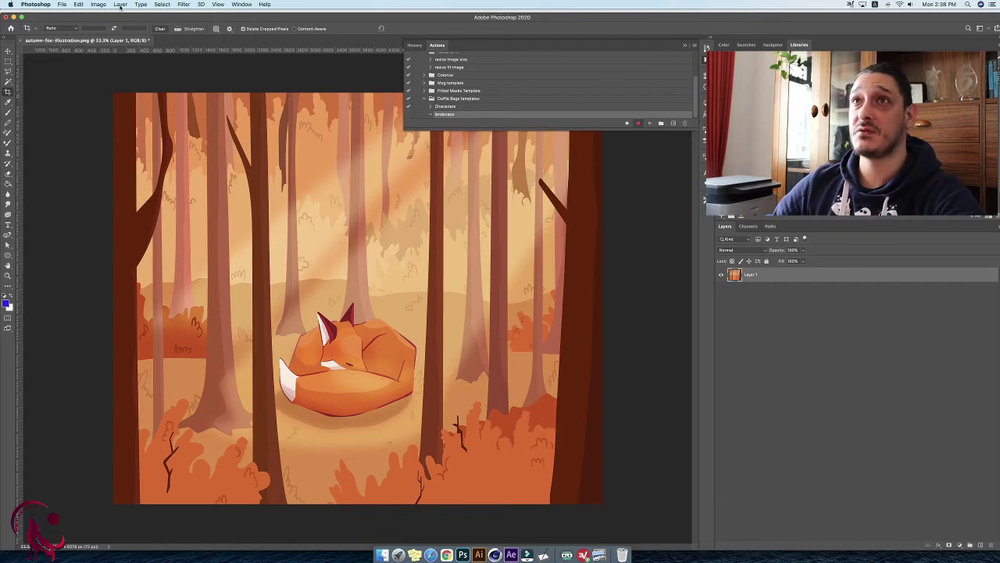
# Convert the fox layer to a smart object.
pyautogui.click(120, 5)
pyautogui.moveTo(156, 159)
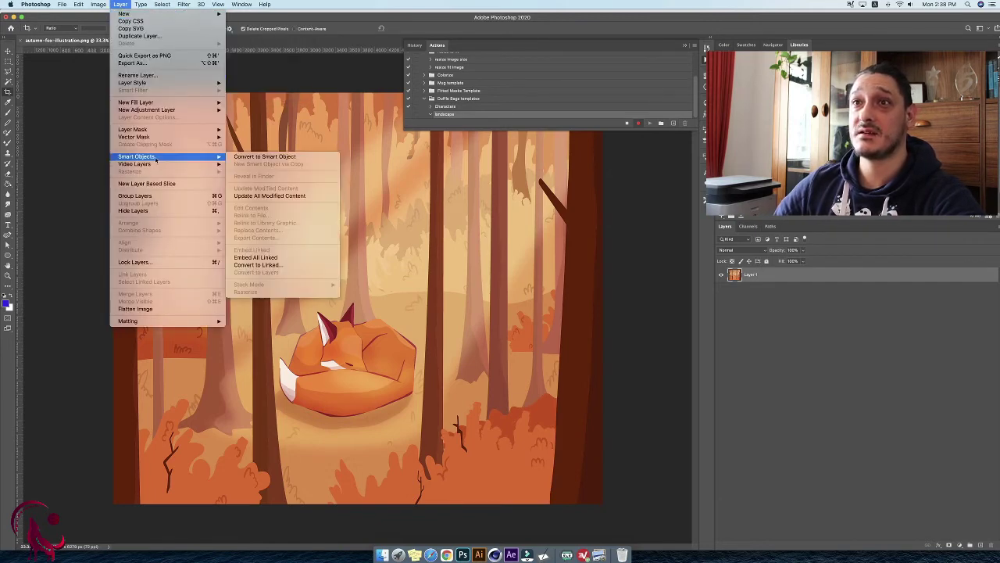
pyautogui.click(243, 158)
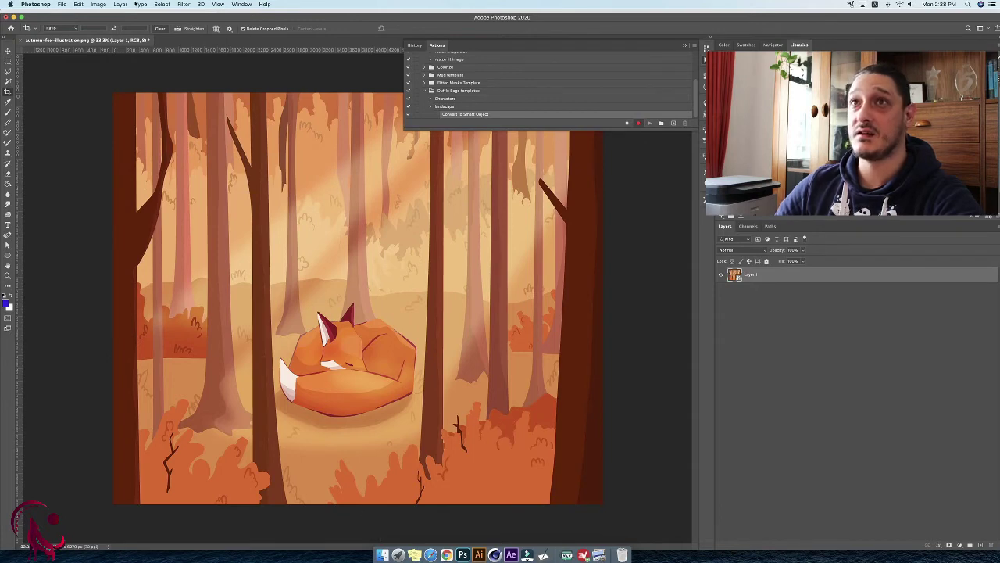
# Set the canvas size to 4060 × 7800 pixels, accepting the clipping warning.
pyautogui.click(98, 4)
pyautogui.click(116, 77)
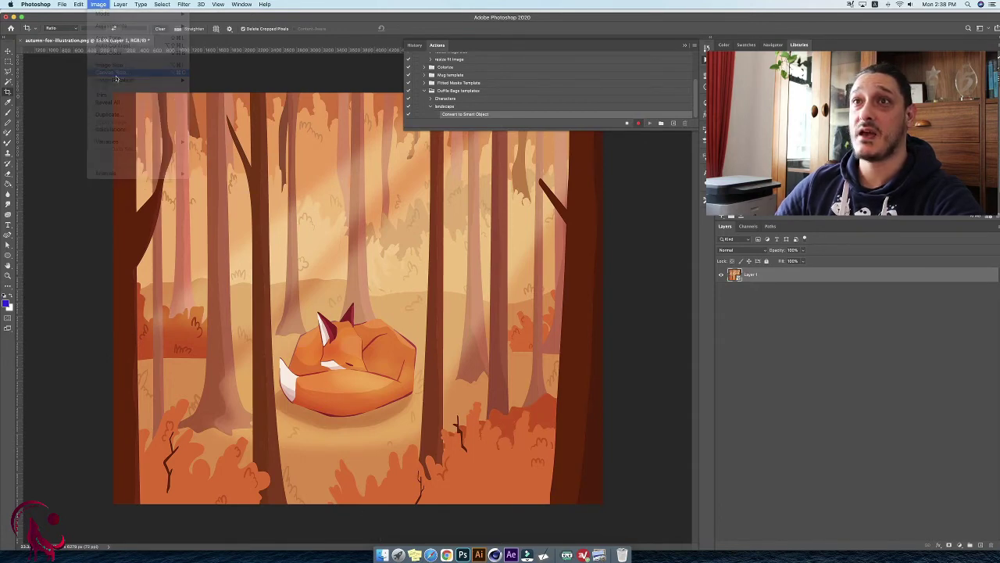
pyautogui.write('4060')
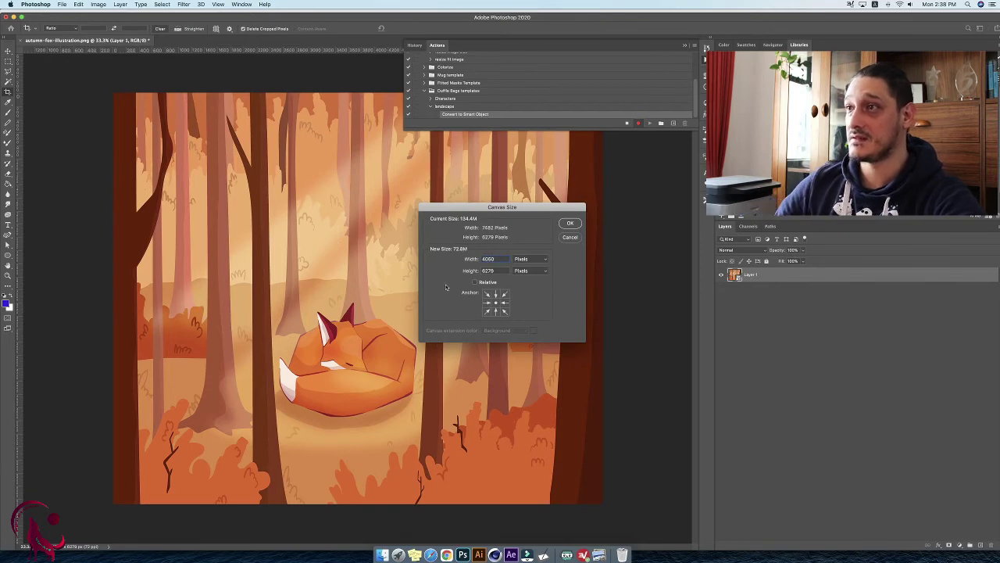
pyautogui.press('Tab')
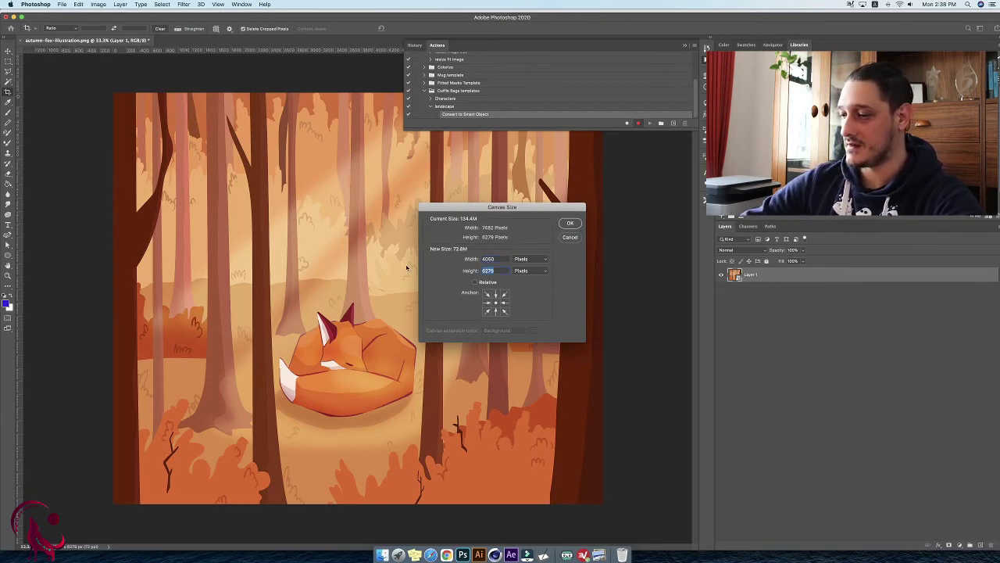
pyautogui.write('7800')
pyautogui.click(570, 223)
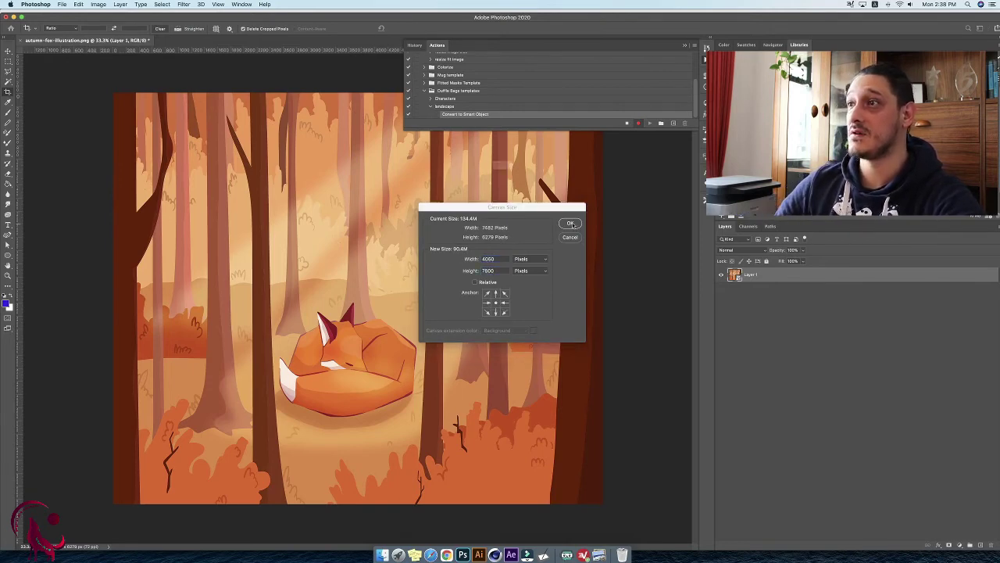
pyautogui.click(558, 189)
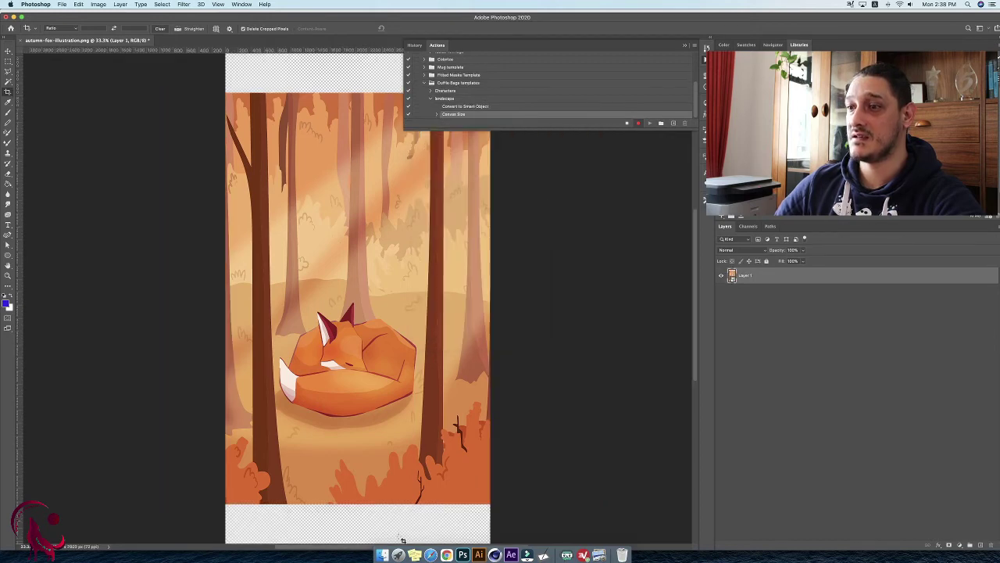
pyautogui.click(383, 555)
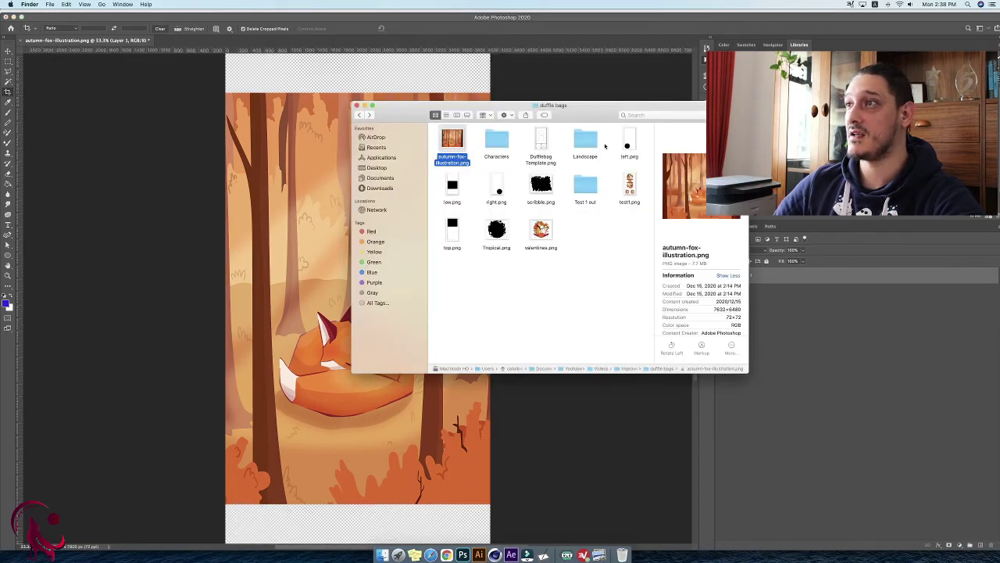
# Place left.png, right.png, low.png and top.png from duffle bags onto the canvas.
pyautogui.click(618, 145)
pyautogui.click(627, 145)
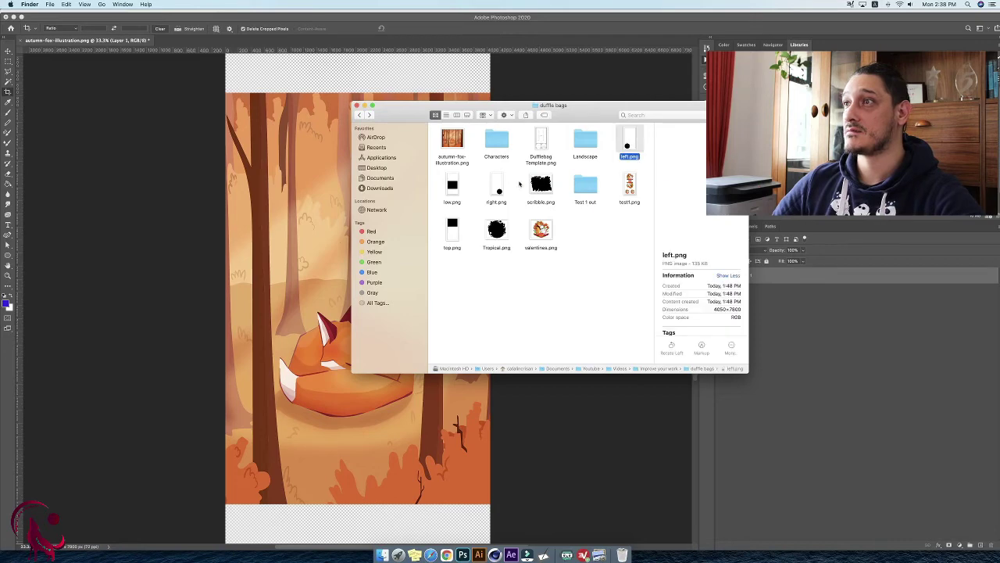
pyautogui.keyDown('super'); pyautogui.click(496, 188); pyautogui.keyUp('super')
pyautogui.keyDown('super'); pyautogui.click(452, 185); pyautogui.keyUp('super')
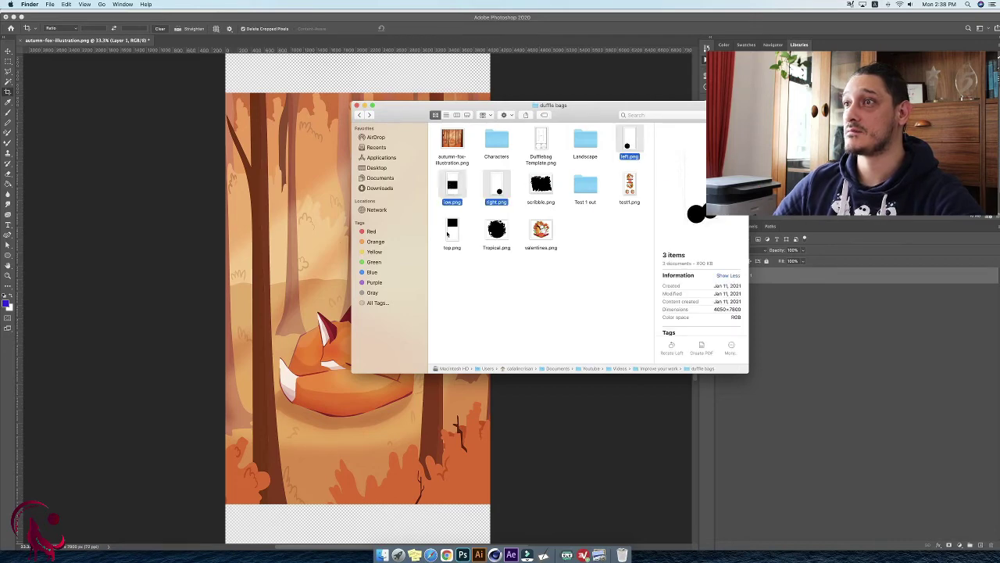
pyautogui.keyDown('super'); pyautogui.click(451, 228); pyautogui.keyUp('super')
pyautogui.moveTo(451, 187); pyautogui.dragTo(297, 219)
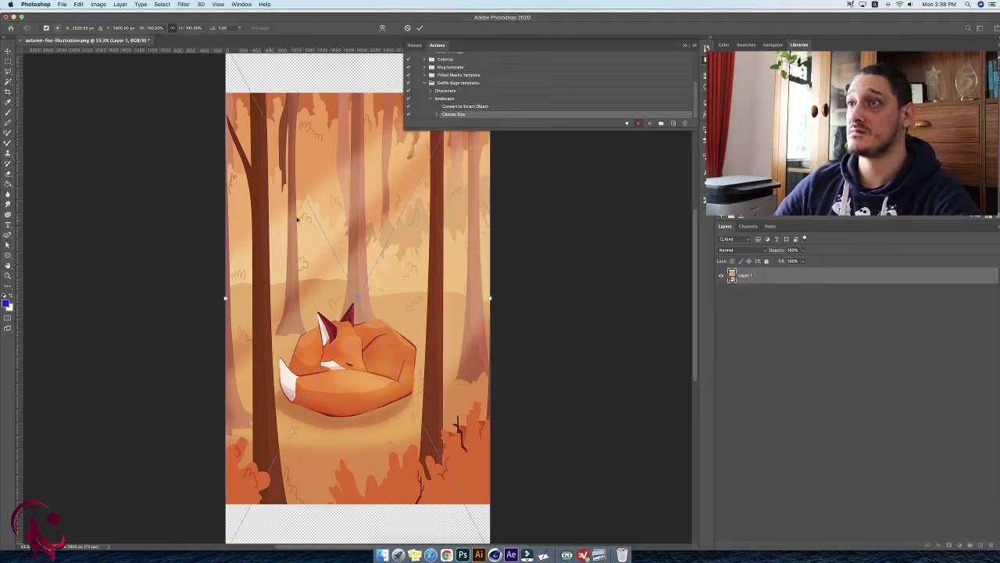
pyautogui.click(419, 28)
pyautogui.click(419, 28)
pyautogui.click(420, 28)
pyautogui.click(420, 28)
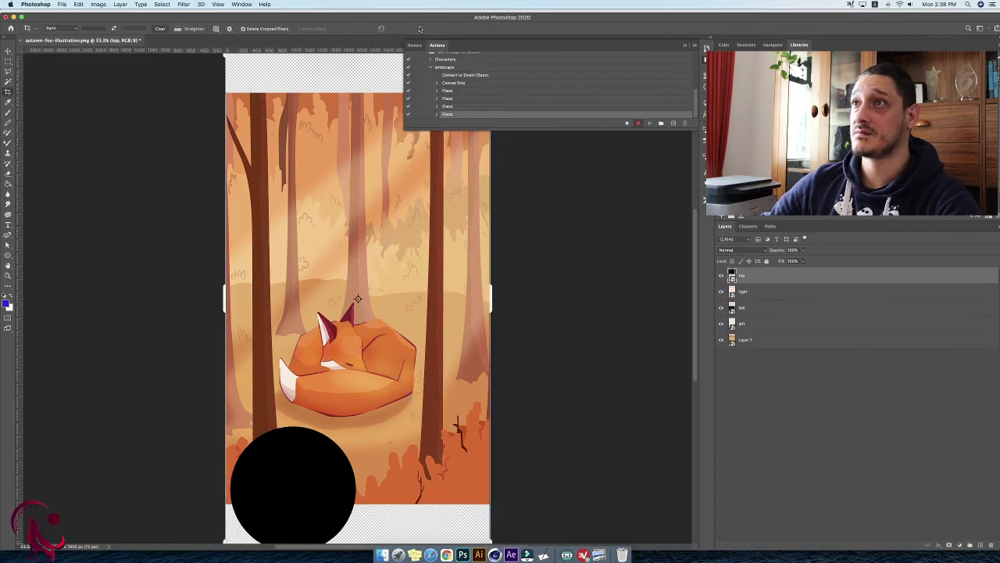
# Zoom out to see the whole canvas and select the illustration layer, Layer 1.
pyautogui.scroll(1, 462, 259)
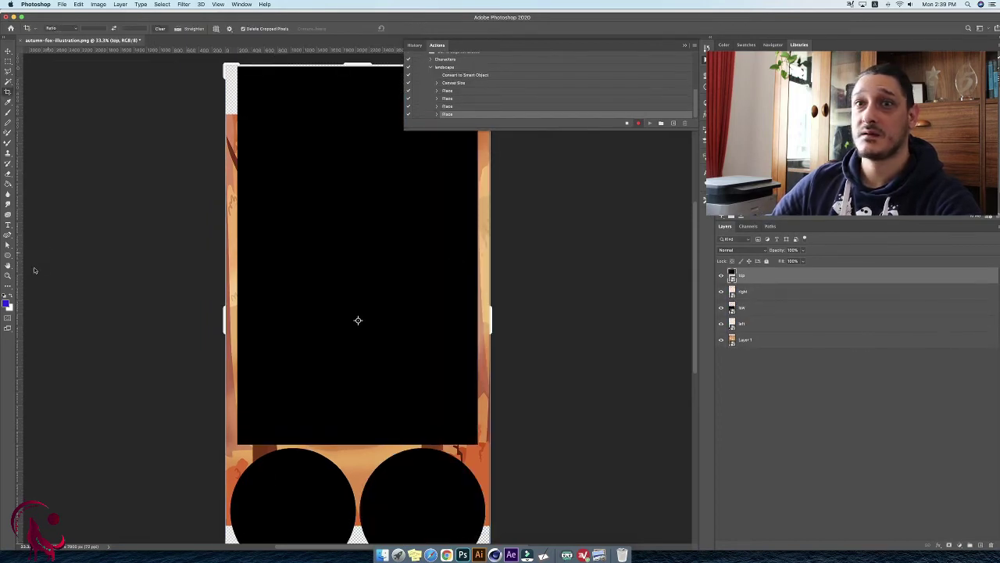
pyautogui.click(9, 276)
pyautogui.keyDown('alt'); pyautogui.click(156, 286); pyautogui.keyUp('alt')
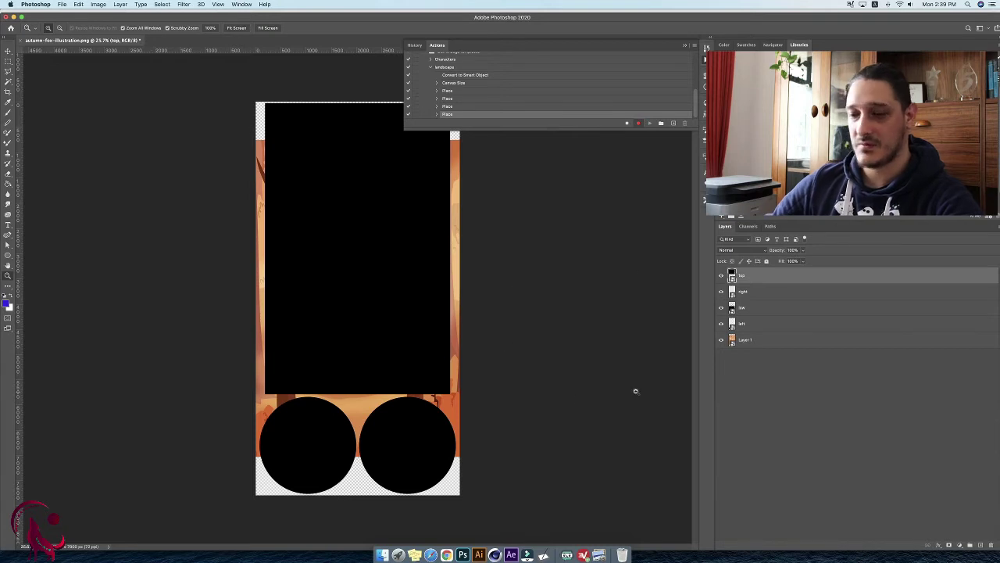
pyautogui.hotkey('alt', ']')
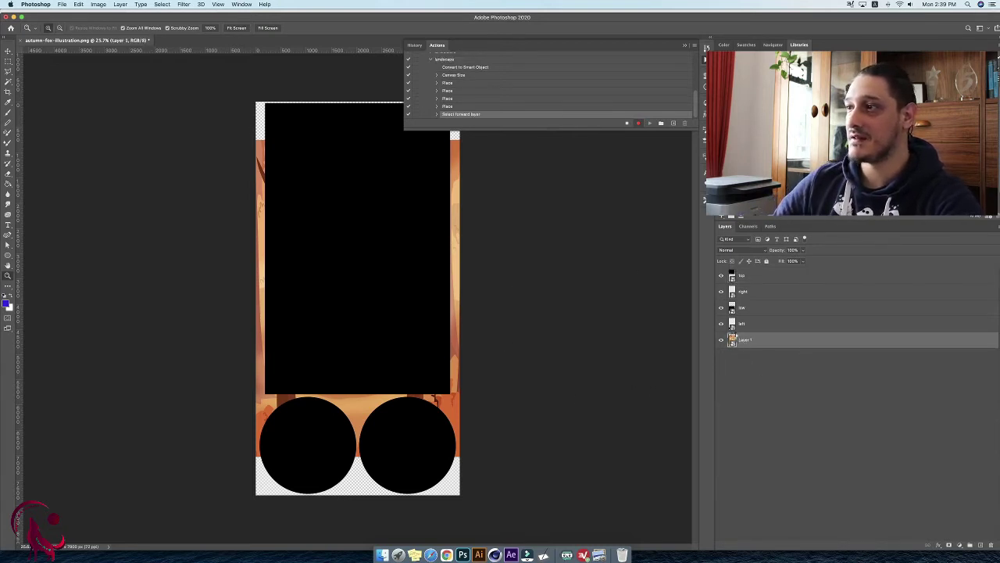
# Open the Layer 1 smart object contents and resize them to 1920 × 1920 pixels.
pyautogui.doubleClick(732, 339)
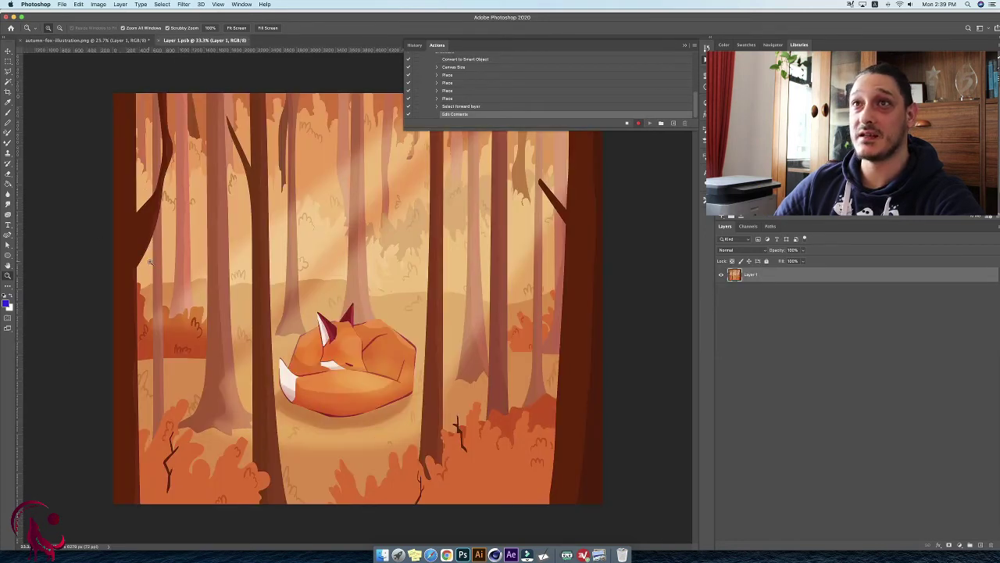
pyautogui.click(62, 4)
pyautogui.click(210, 11)
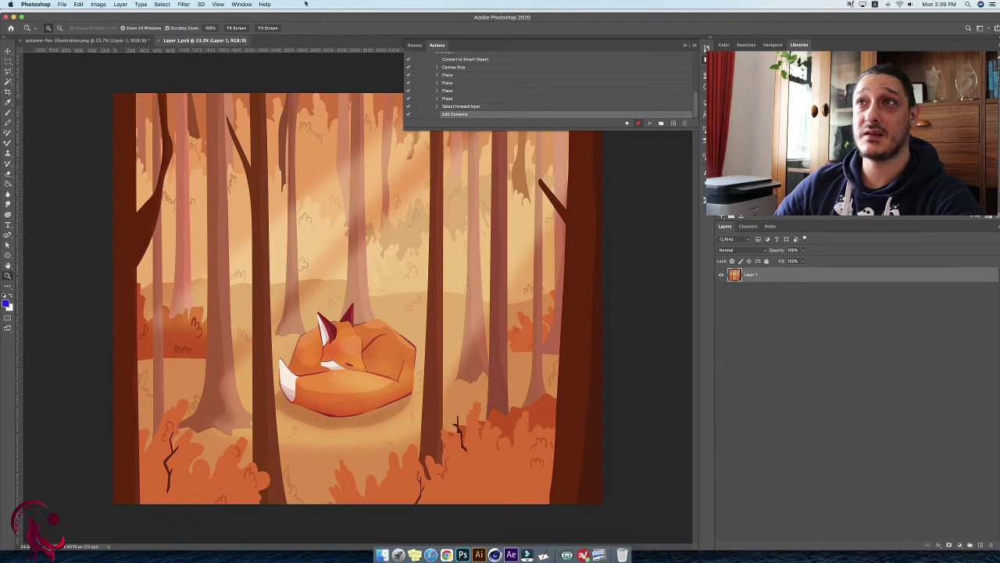
pyautogui.click(78, 4)
pyautogui.moveTo(98, 5)
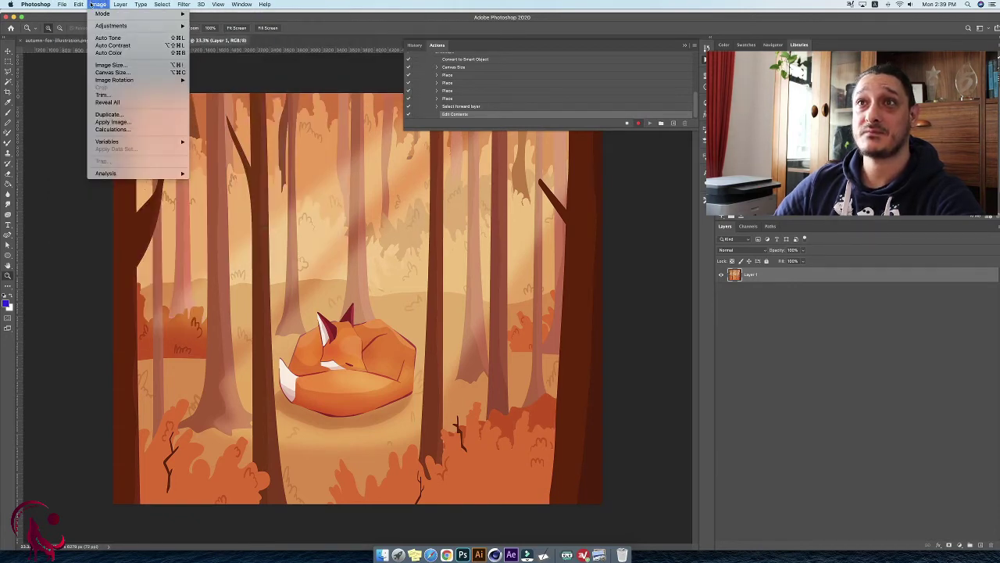
pyautogui.click(115, 68)
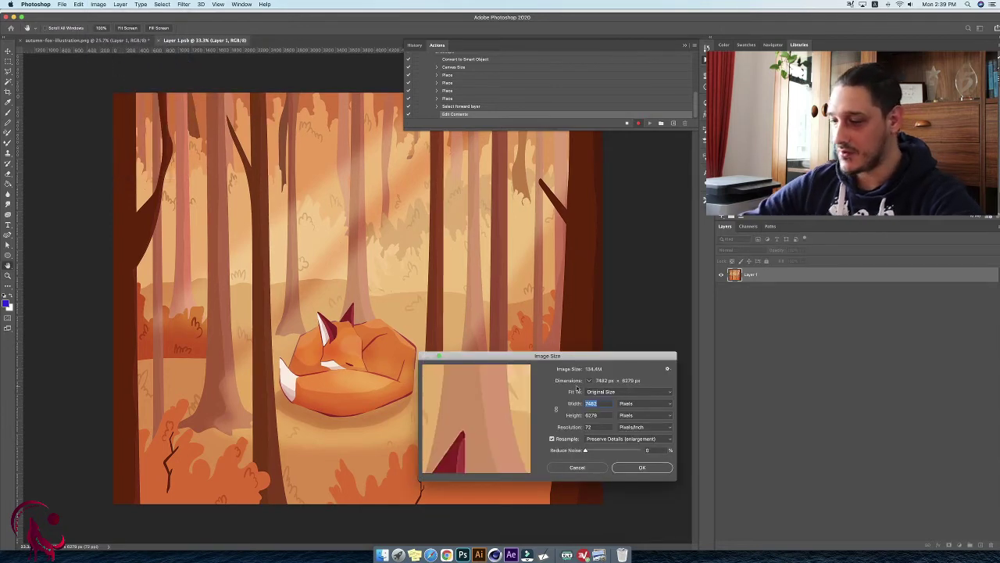
pyautogui.write('1922')
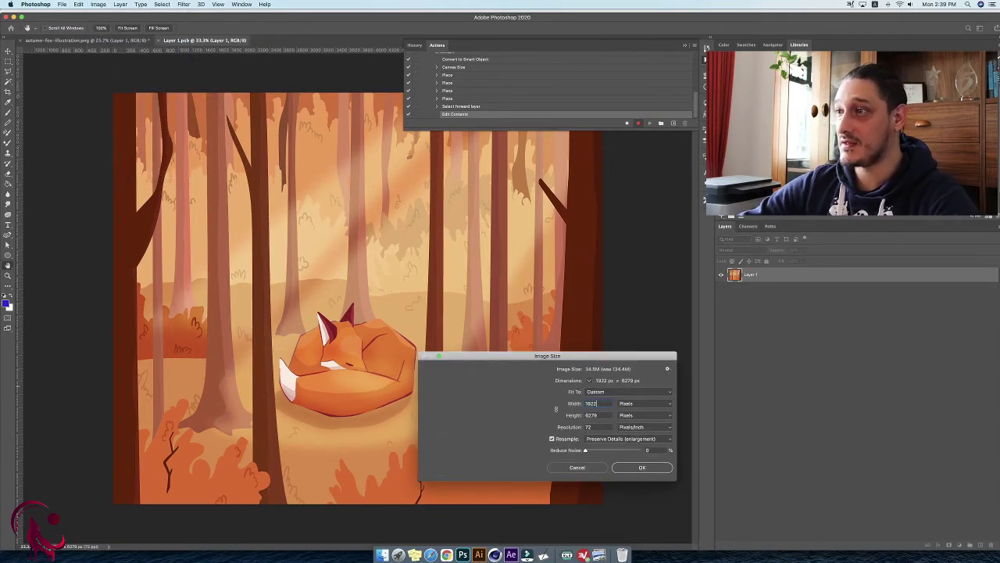
pyautogui.press('BackSpace')
pyautogui.write('0')
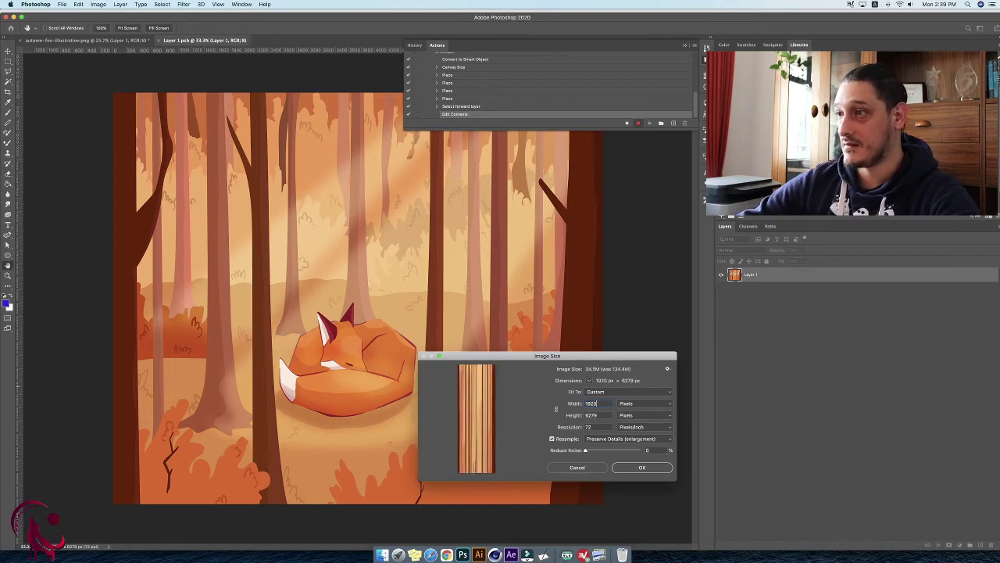
pyautogui.moveTo(597, 415); pyautogui.dragTo(576, 415)
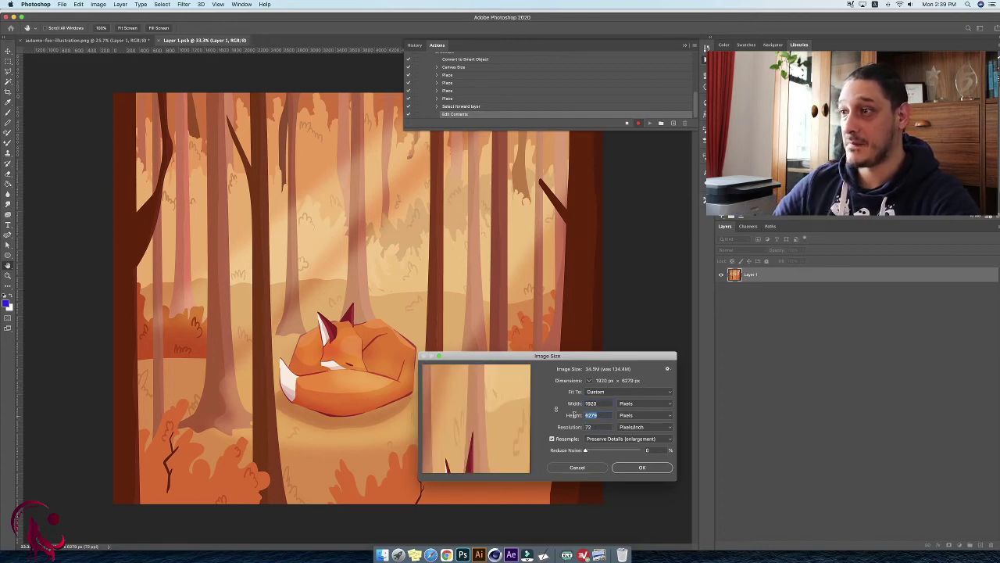
pyautogui.write('1920')
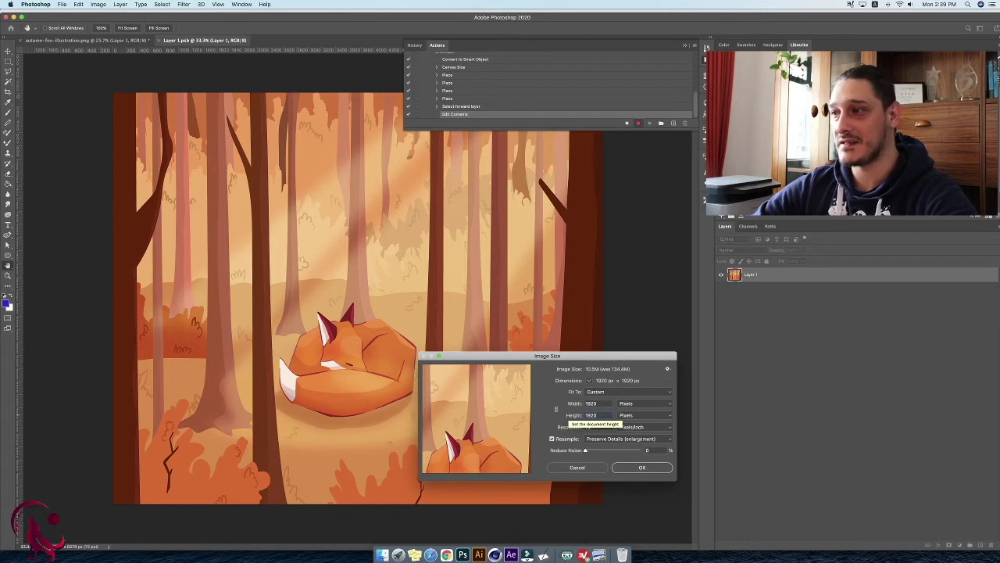
pyautogui.click(642, 467)
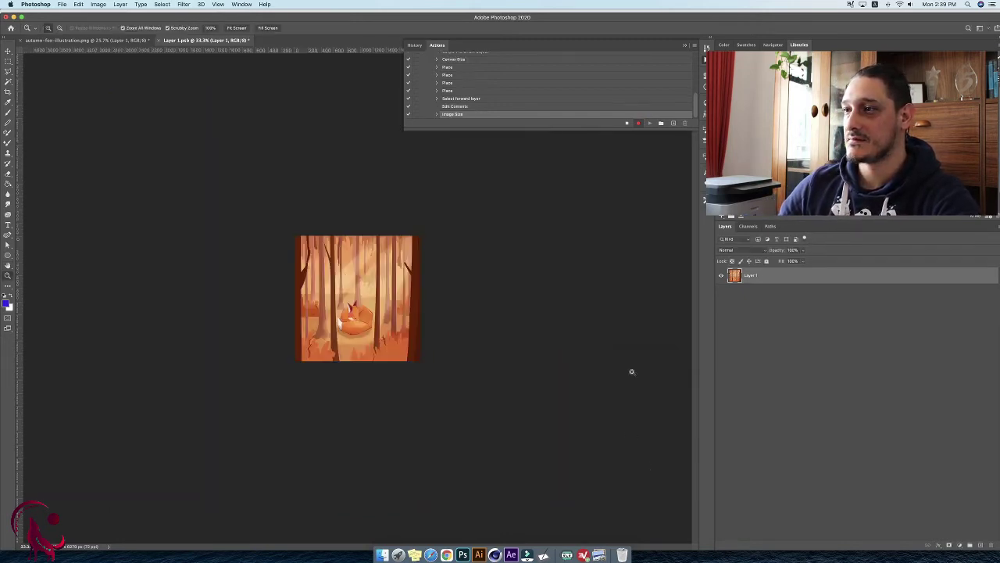
# Copy the resized artwork and paste it into autumn-fox-illustration.png.
pyautogui.click(78, 5)
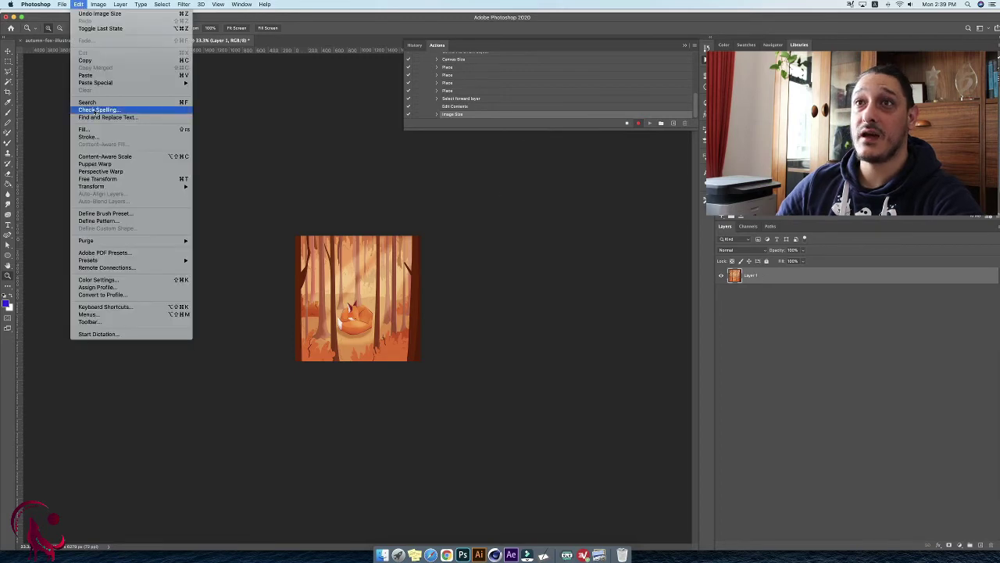
pyautogui.click(93, 61)
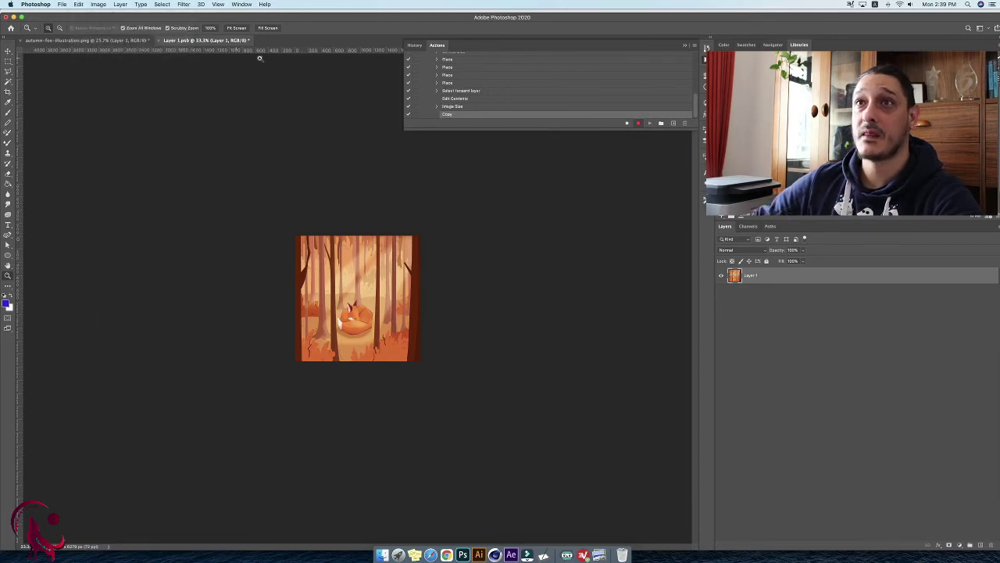
pyautogui.click(237, 5)
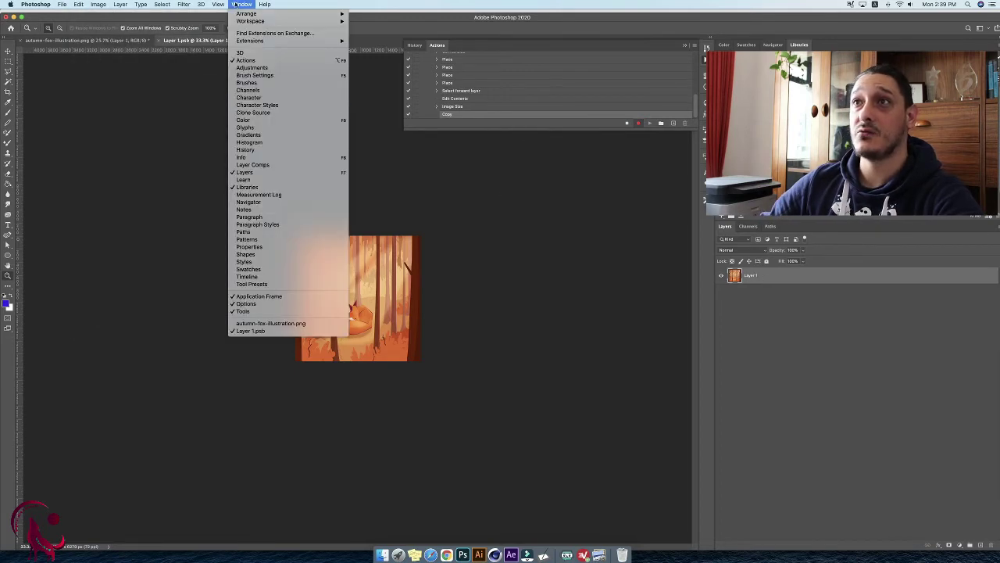
pyautogui.click(264, 323)
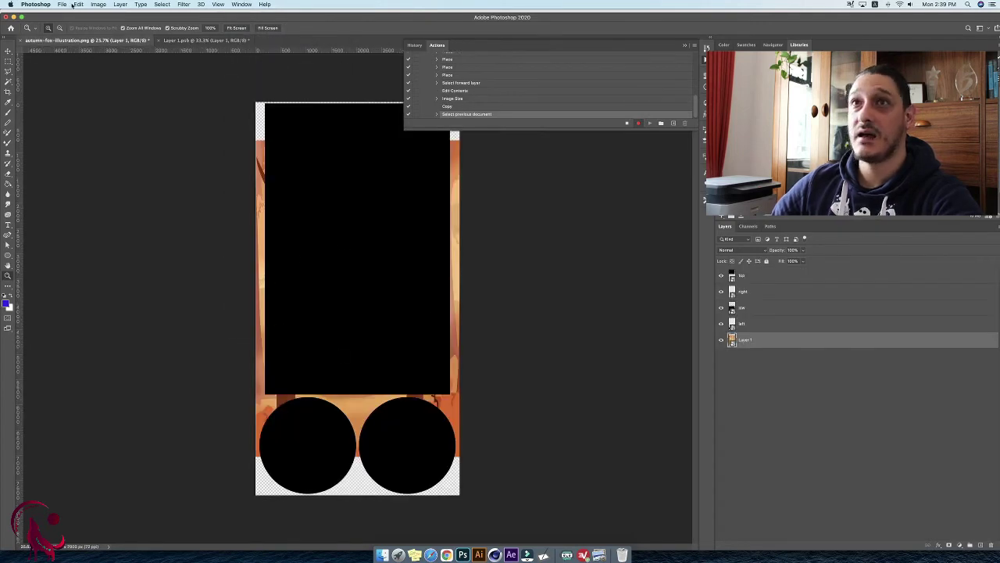
pyautogui.click(77, 5)
pyautogui.click(114, 75)
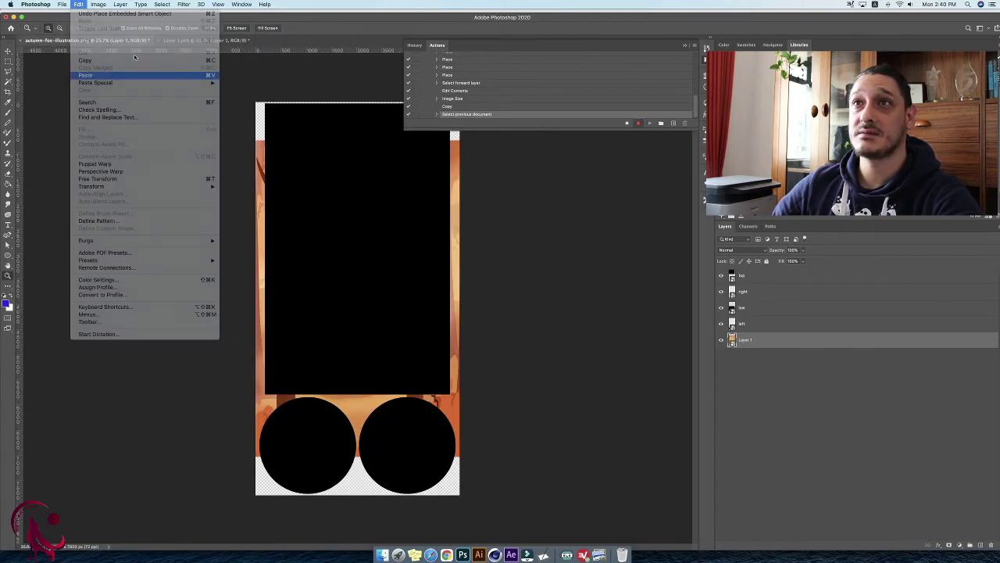
# Close Layer 1.psb without saving.
pyautogui.click(235, 4)
pyautogui.click(273, 331)
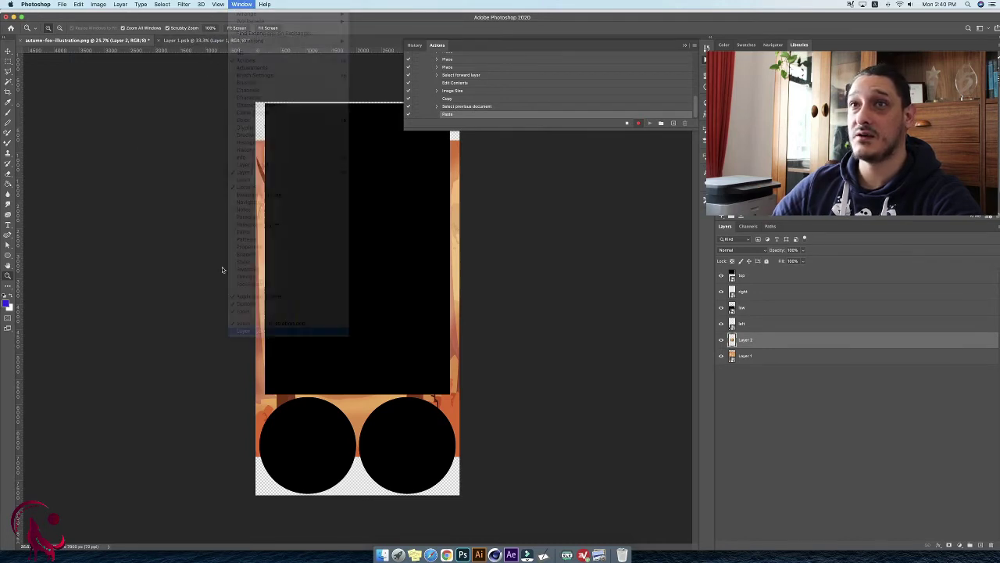
pyautogui.click(61, 5)
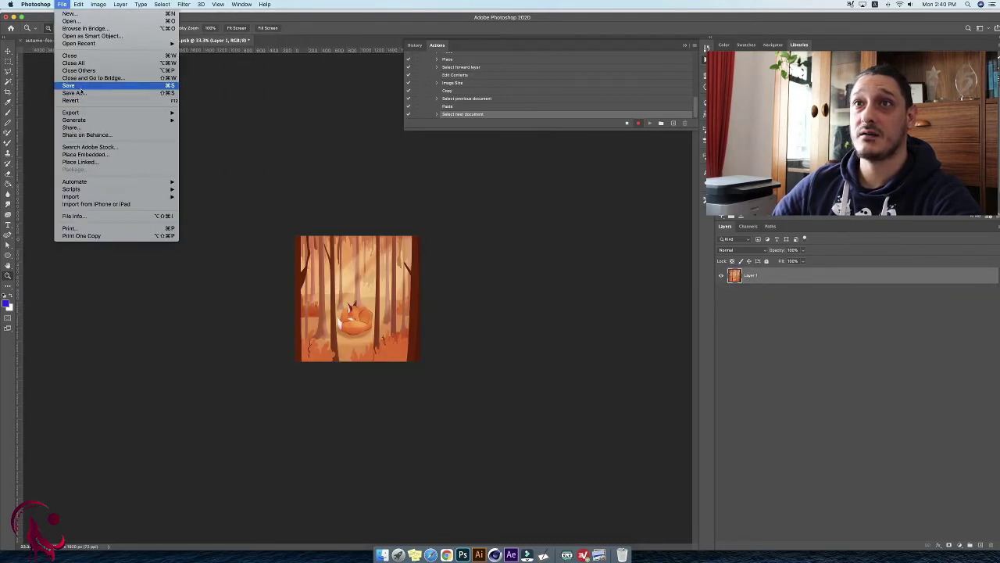
pyautogui.click(73, 62)
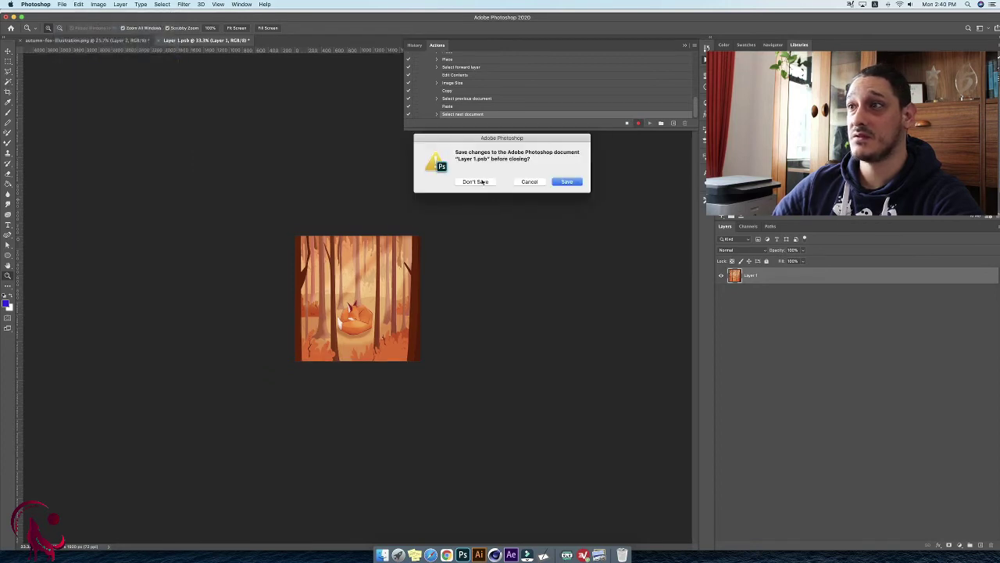
pyautogui.click(481, 183)
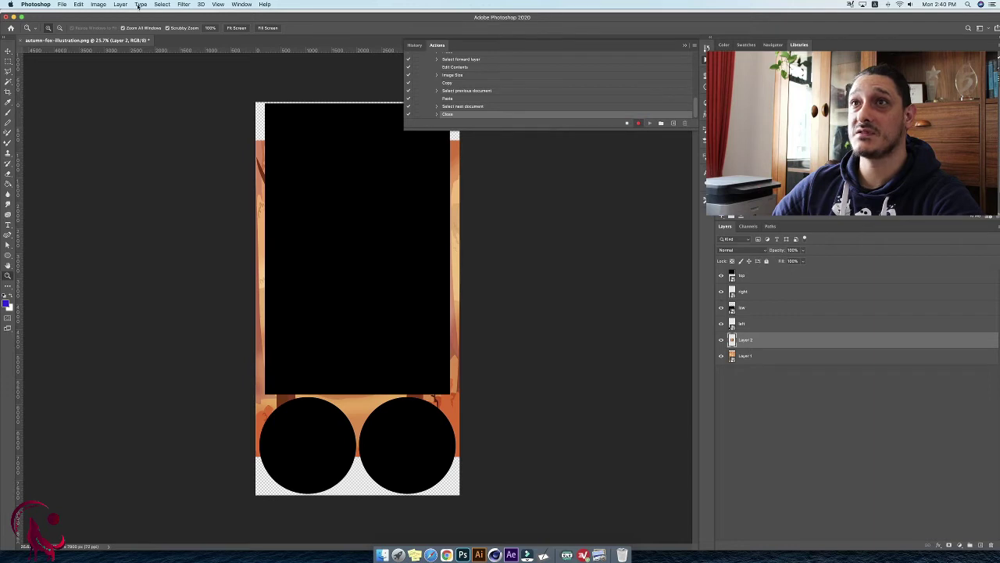
# Reorder pasted Layer 2 so it sits below low and just above left.
pyautogui.click(122, 5)
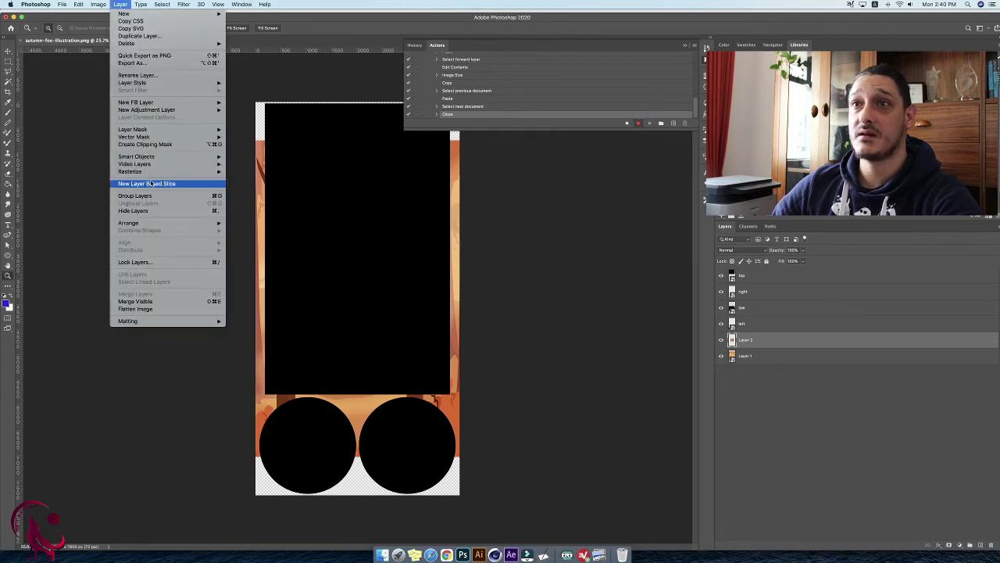
pyautogui.moveTo(156, 223)
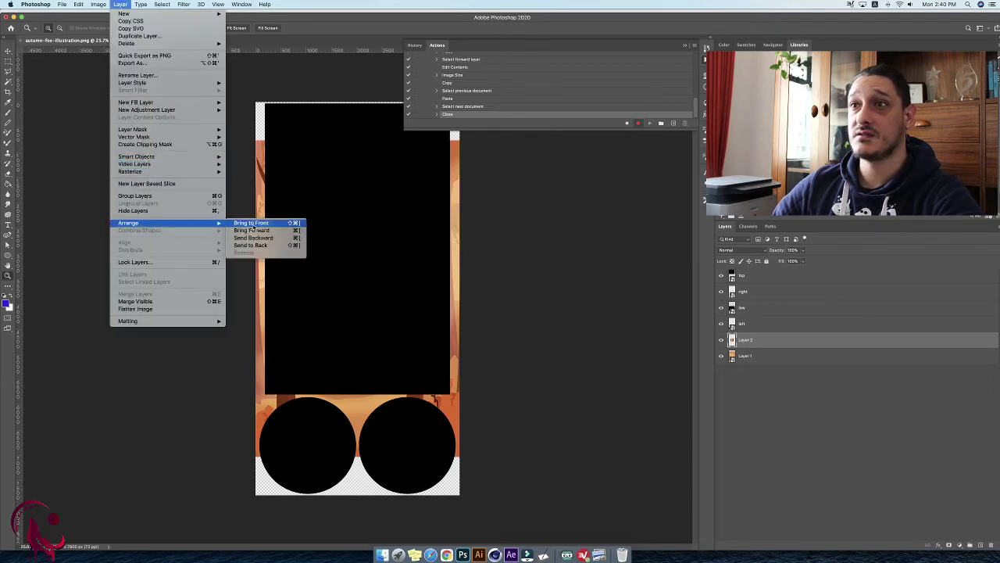
pyautogui.click(251, 224)
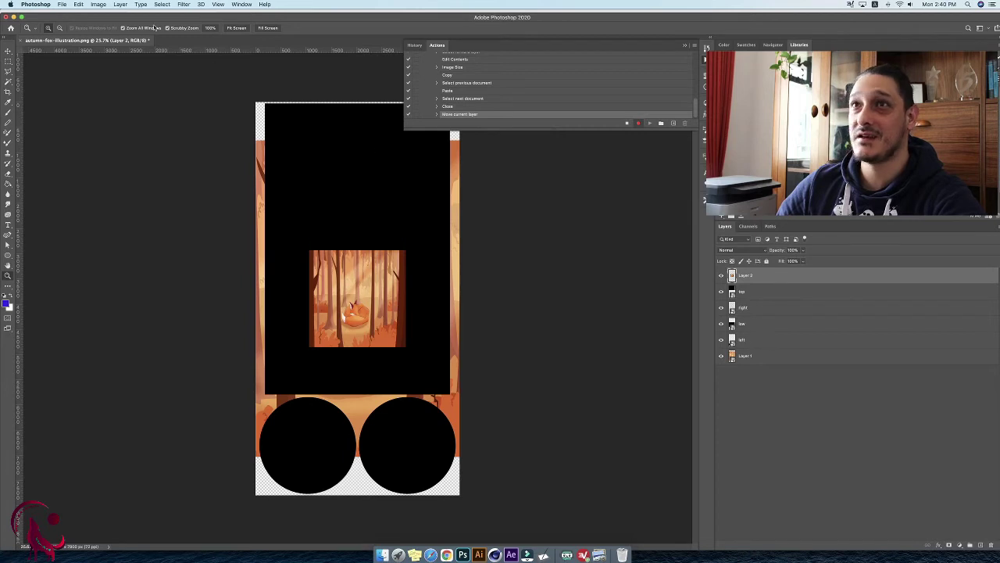
pyautogui.click(120, 4)
pyautogui.moveTo(173, 223)
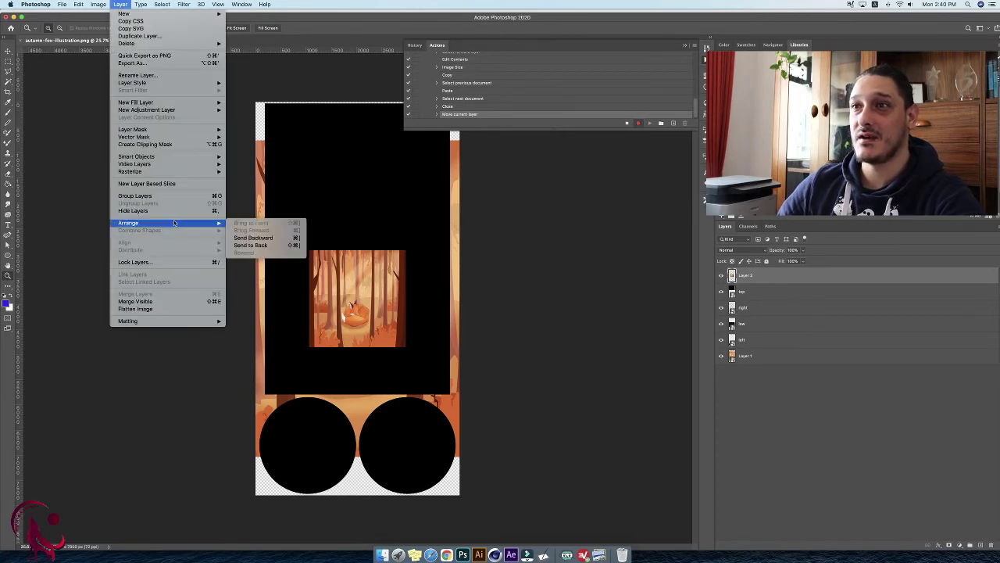
pyautogui.click(251, 239)
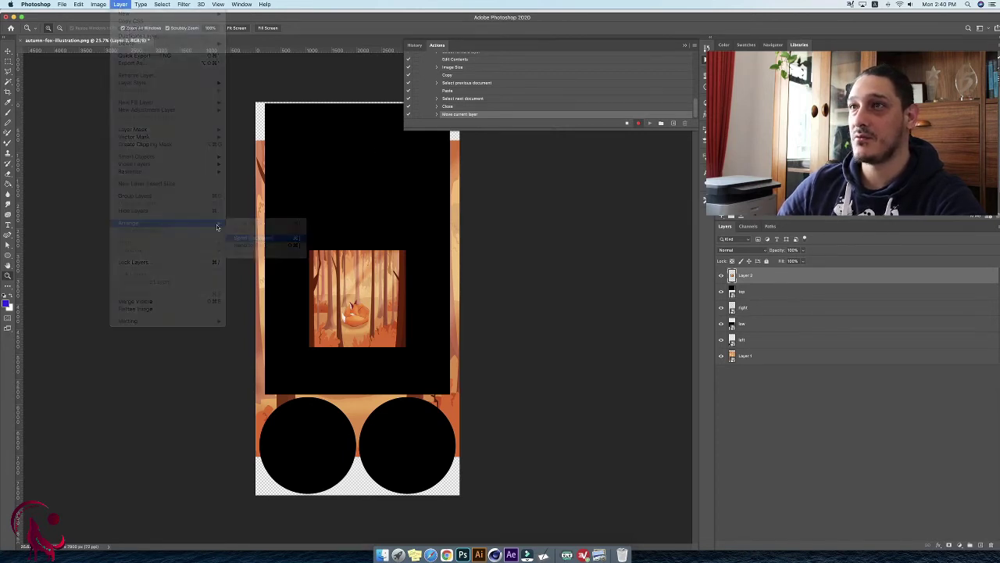
pyautogui.click(121, 5)
pyautogui.moveTo(138, 224)
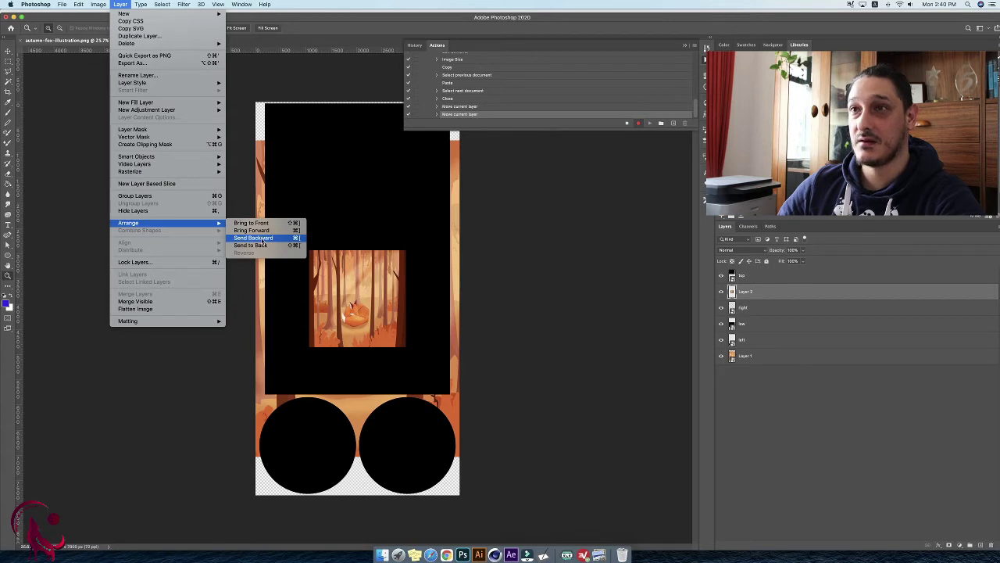
pyautogui.click(258, 239)
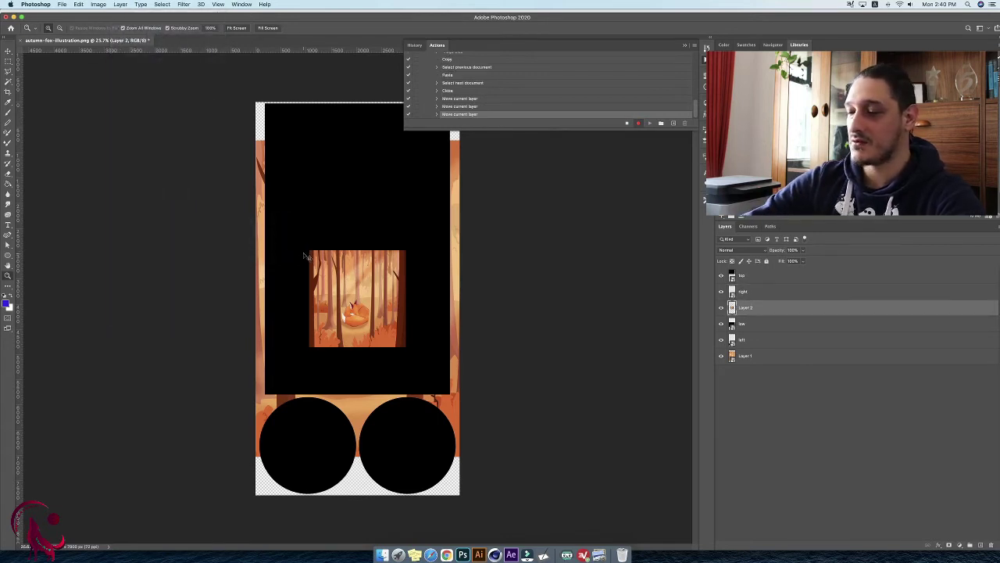
pyautogui.press('super+bracketleft')
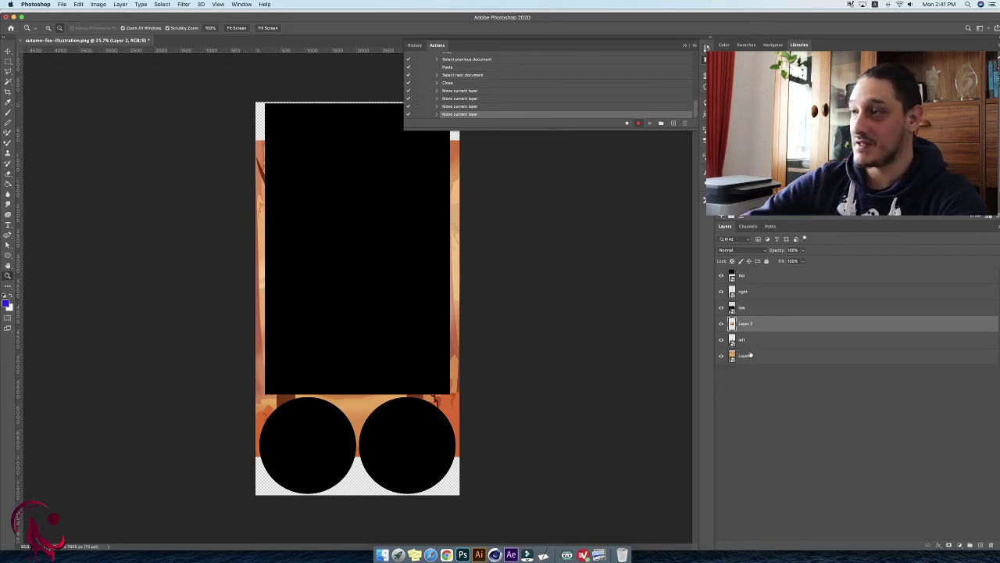
# Align the Layer 2 artwork to the left circle's selection.
pyautogui.hotkey('alt', '[')
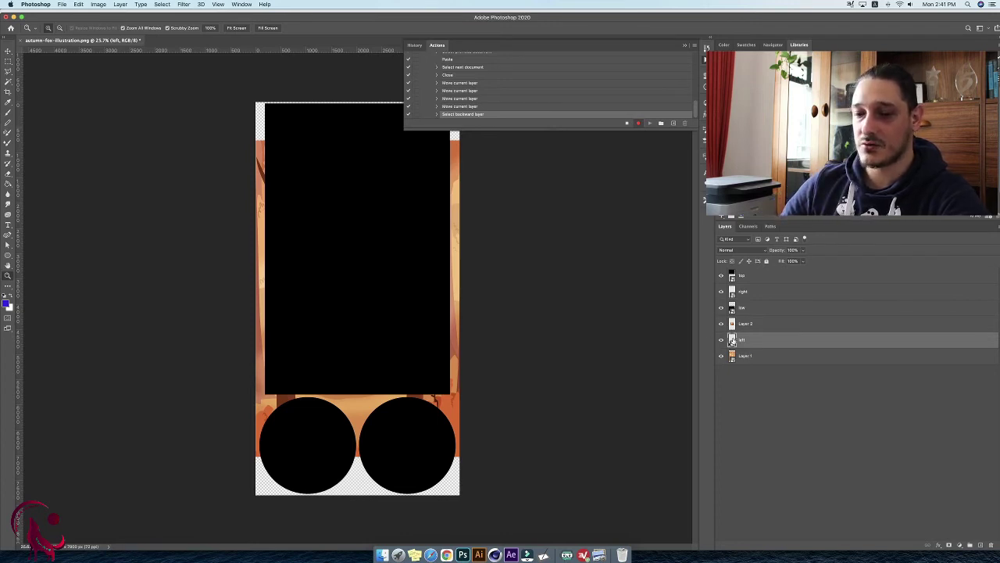
pyautogui.keyDown('super'); pyautogui.click(732, 340); pyautogui.keyUp('super')
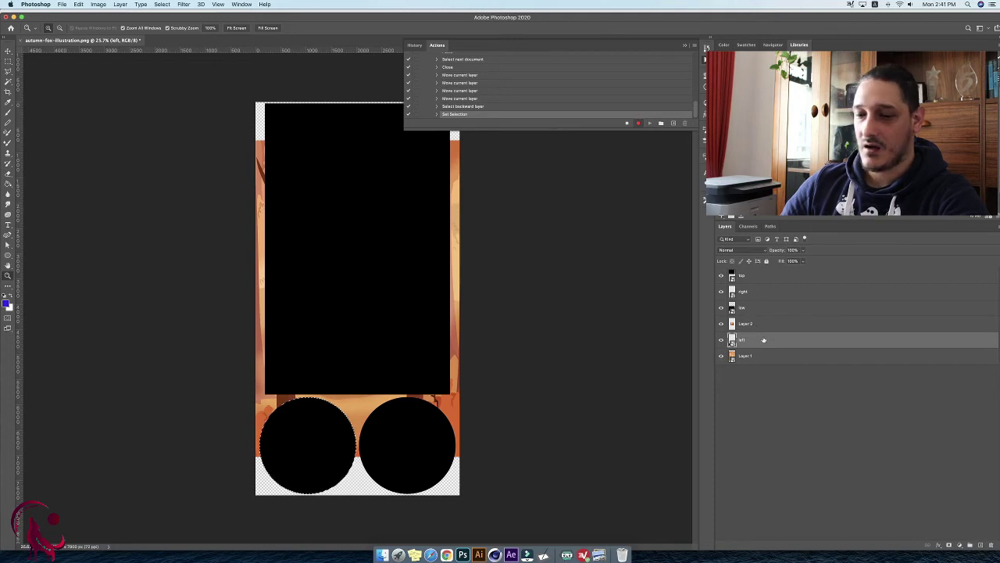
pyautogui.hotkey('alt', ']')
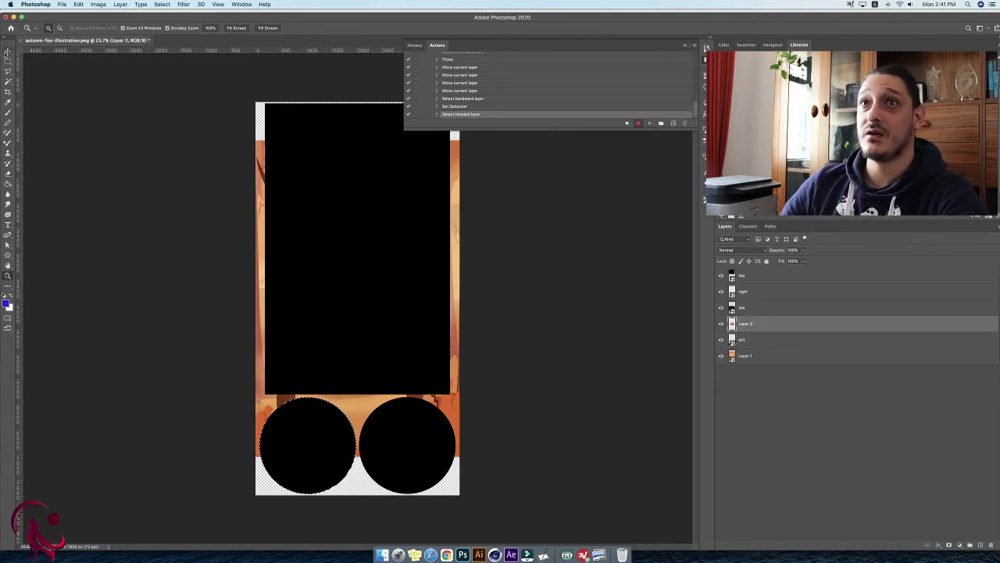
pyautogui.click(8, 51)
pyautogui.click(208, 28)
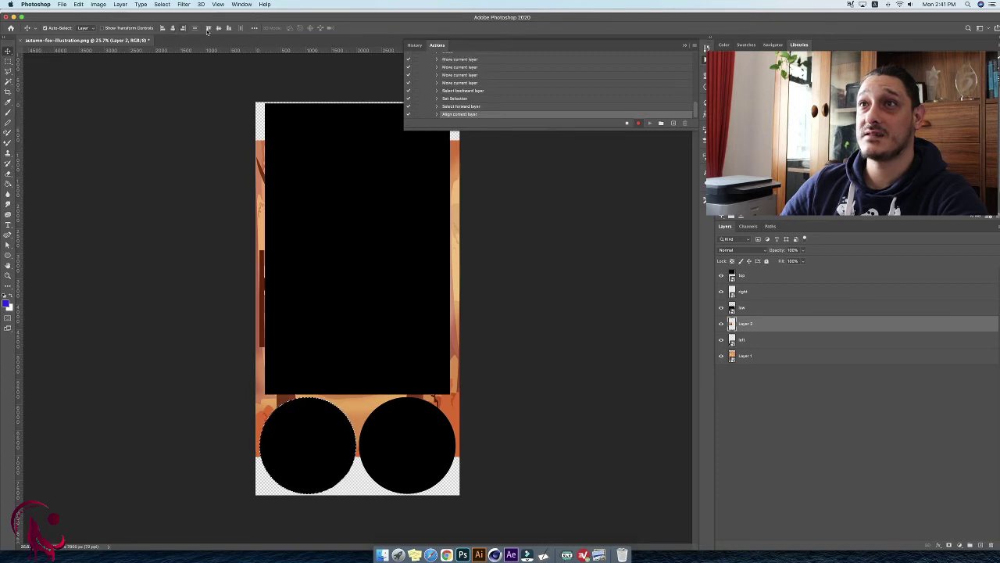
pyautogui.click(219, 29)
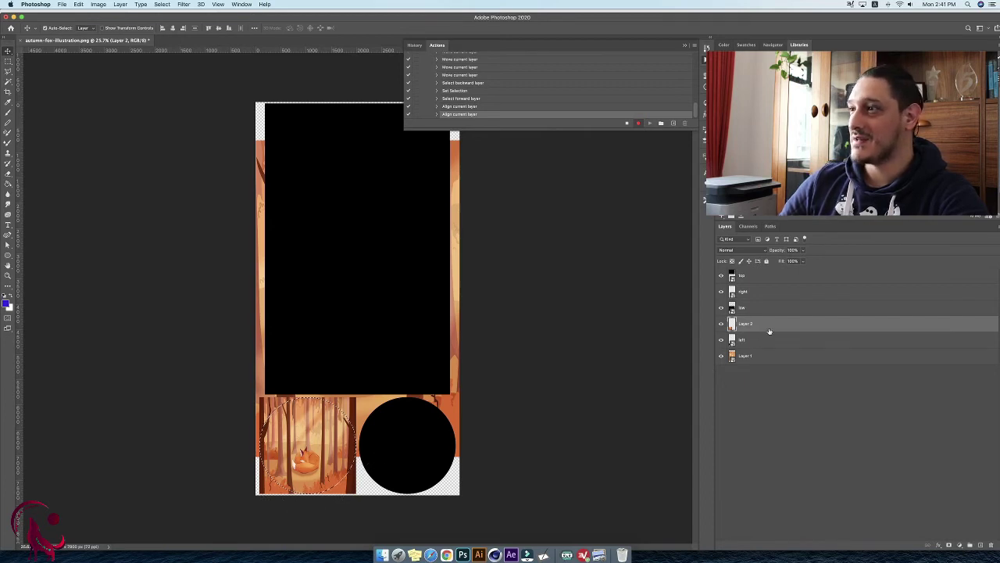
# Deselect and create a clipping mask of Layer 2 into the left circle.
pyautogui.click(162, 4)
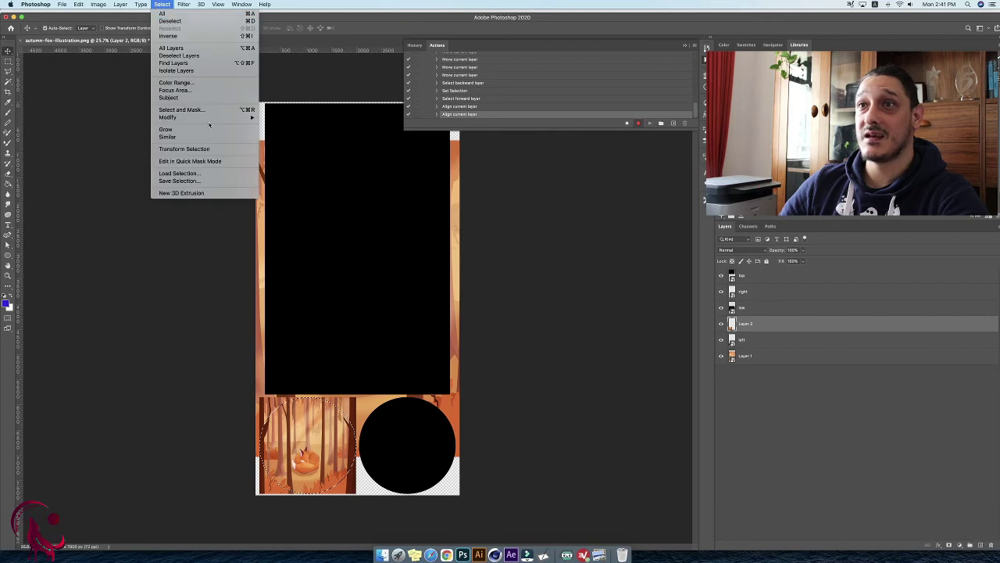
pyautogui.click(170, 21)
pyautogui.click(120, 4)
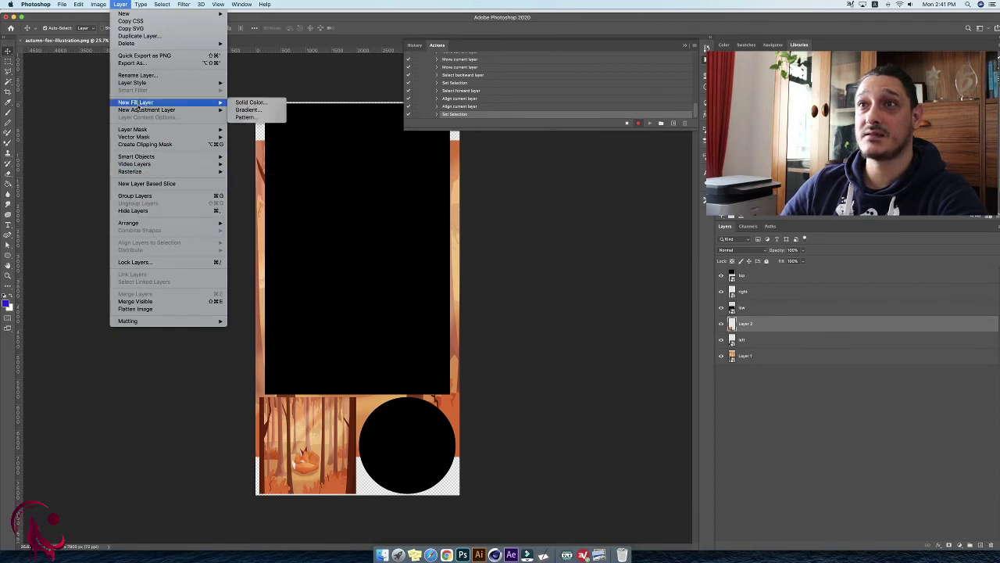
pyautogui.moveTo(138, 111)
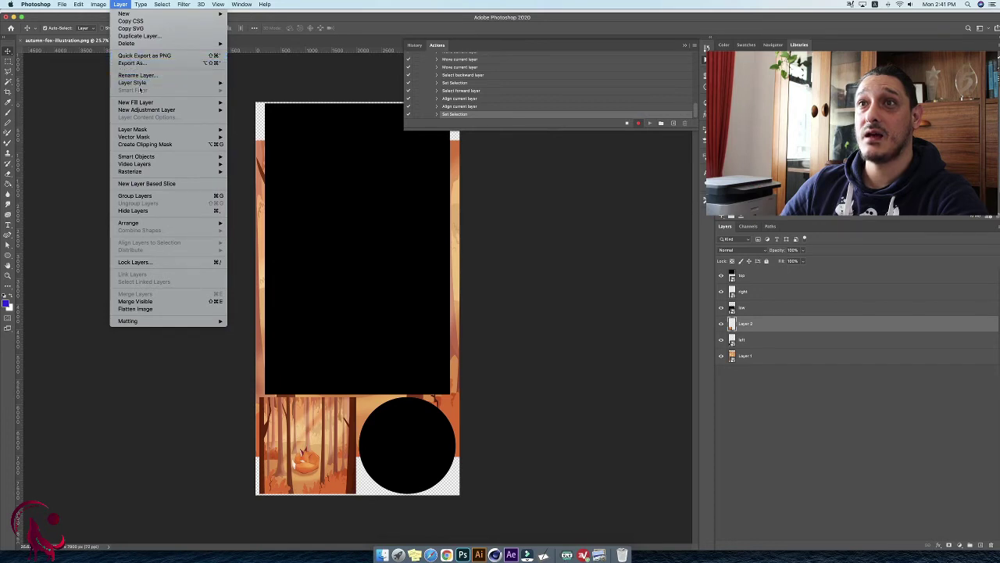
pyautogui.click(153, 145)
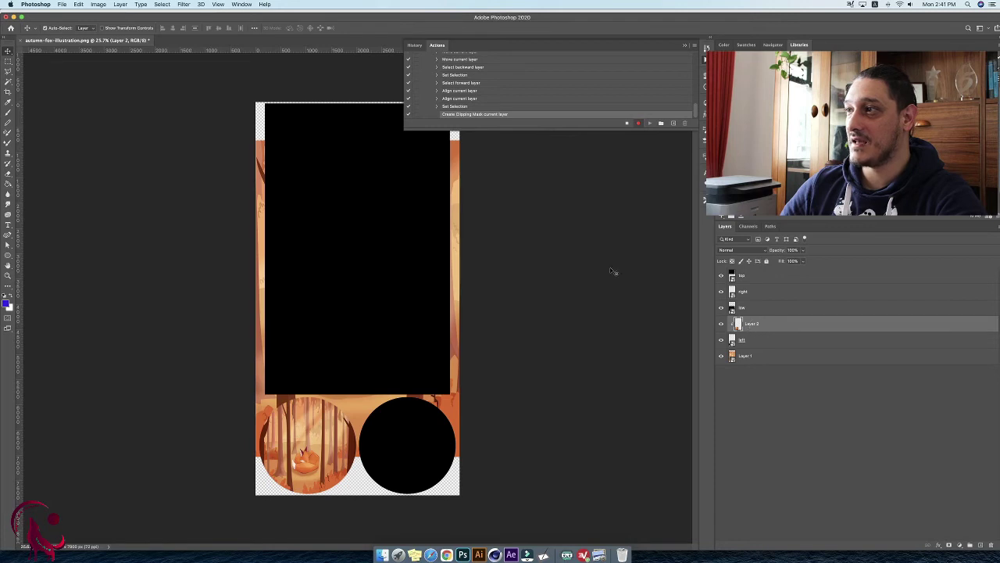
pyautogui.click(161, 5)
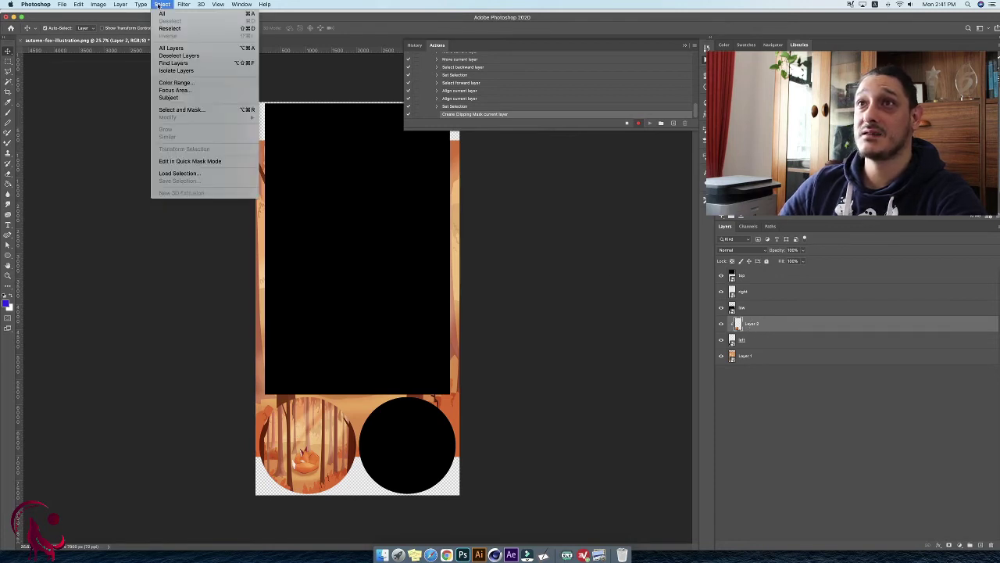
pyautogui.moveTo(121, 5)
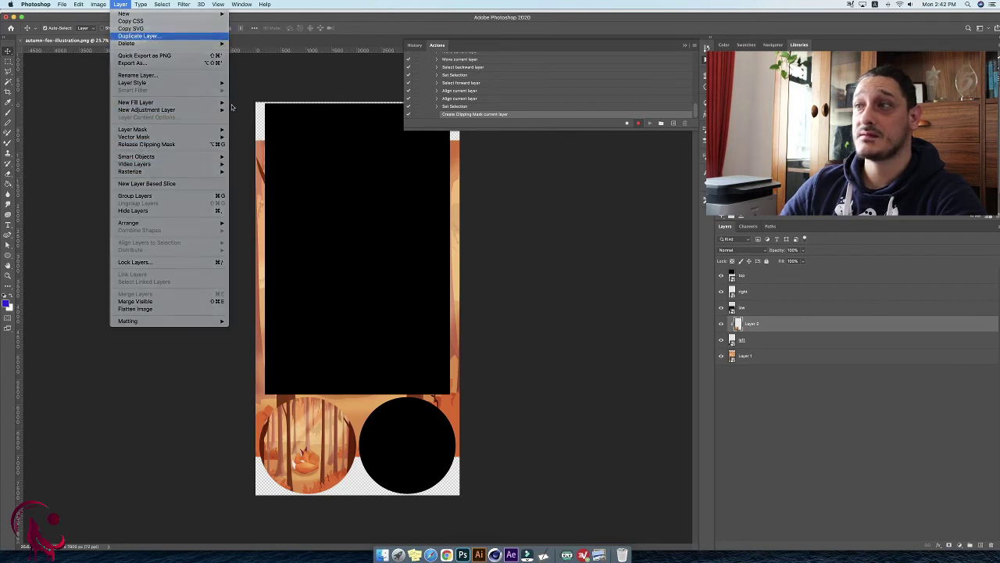
# Duplicate Layer 2, raise the copy, and center it on the right circle's selection.
pyautogui.click(139, 36)
pyautogui.click(575, 251)
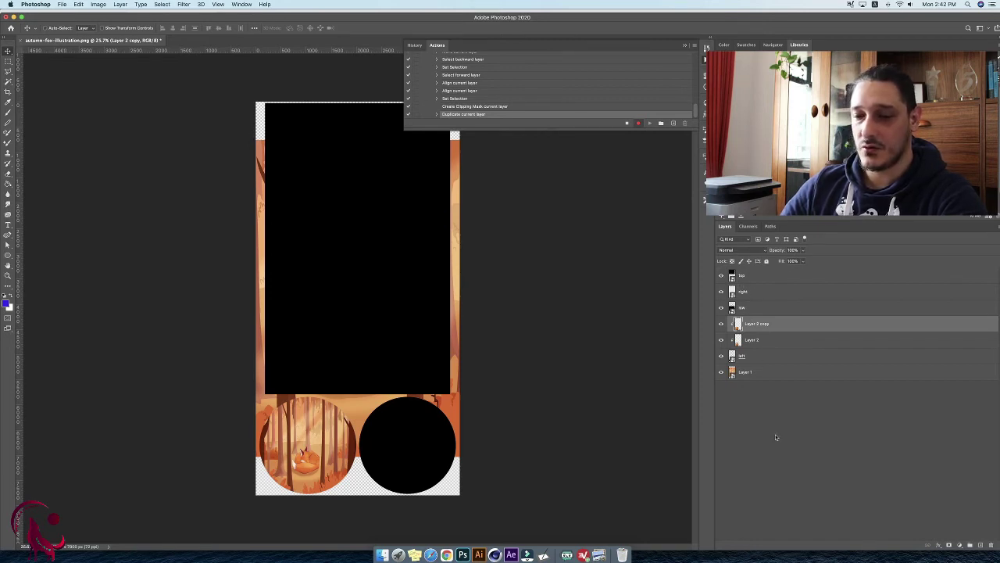
pyautogui.press('super+bracketright')
pyautogui.press('super+bracketright')
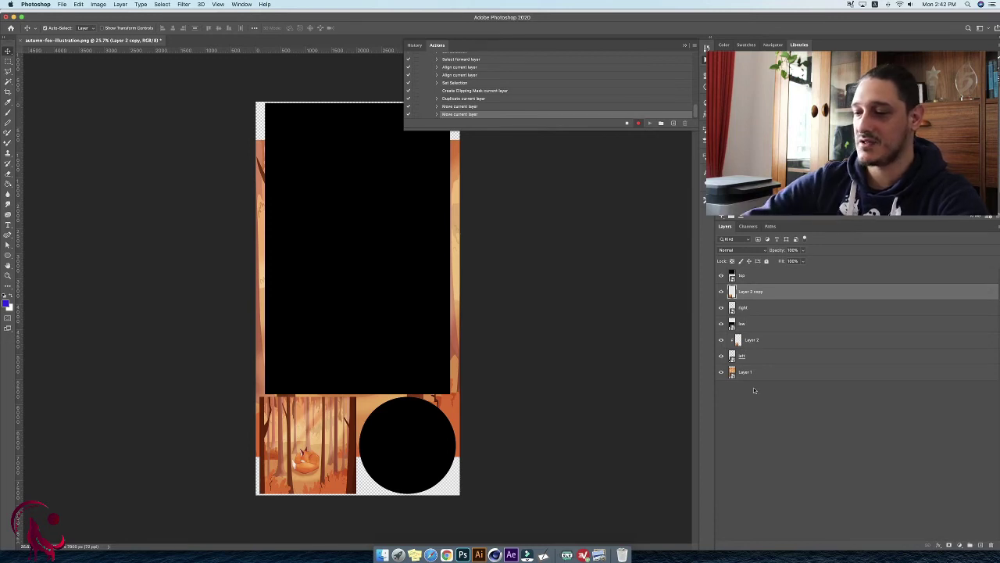
pyautogui.hotkey('alt', '[')
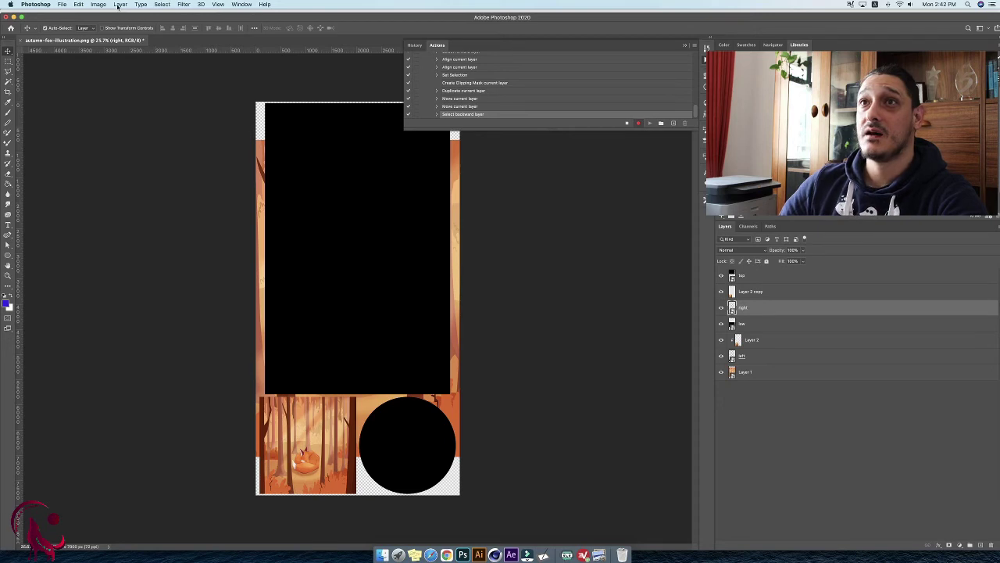
pyautogui.keyDown('super'); pyautogui.click(732, 308); pyautogui.keyUp('super')
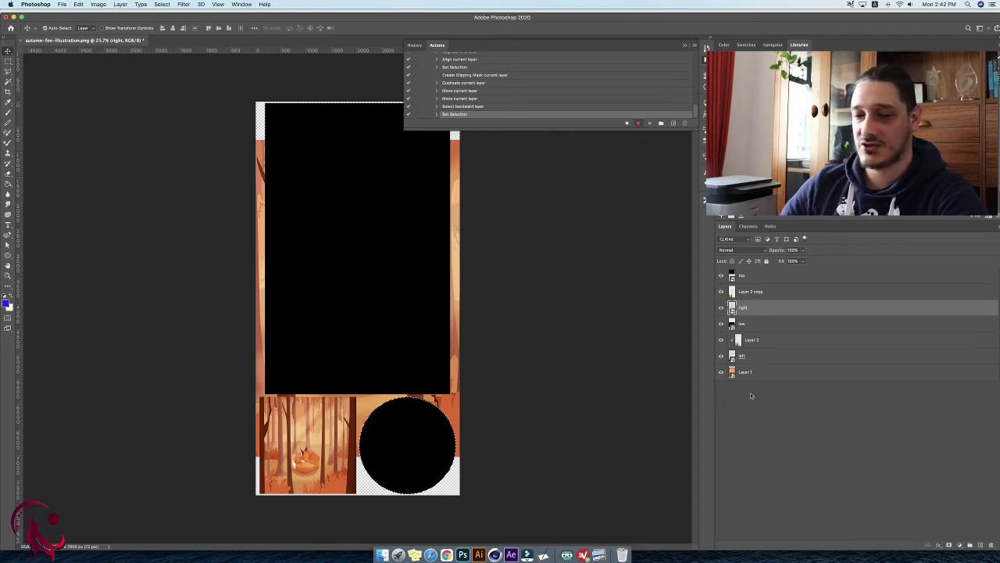
pyautogui.hotkey('alt', ']')
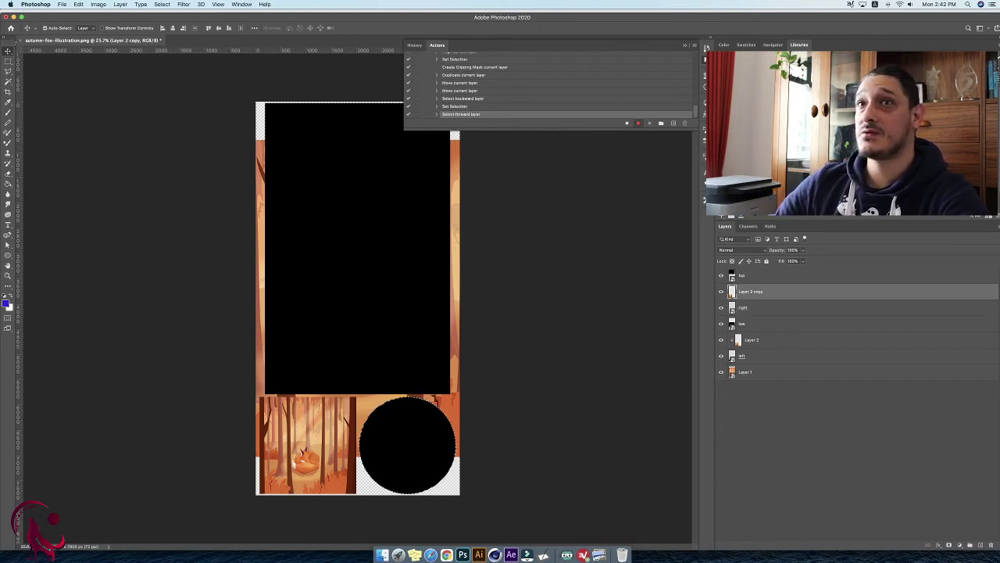
pyautogui.click(173, 29)
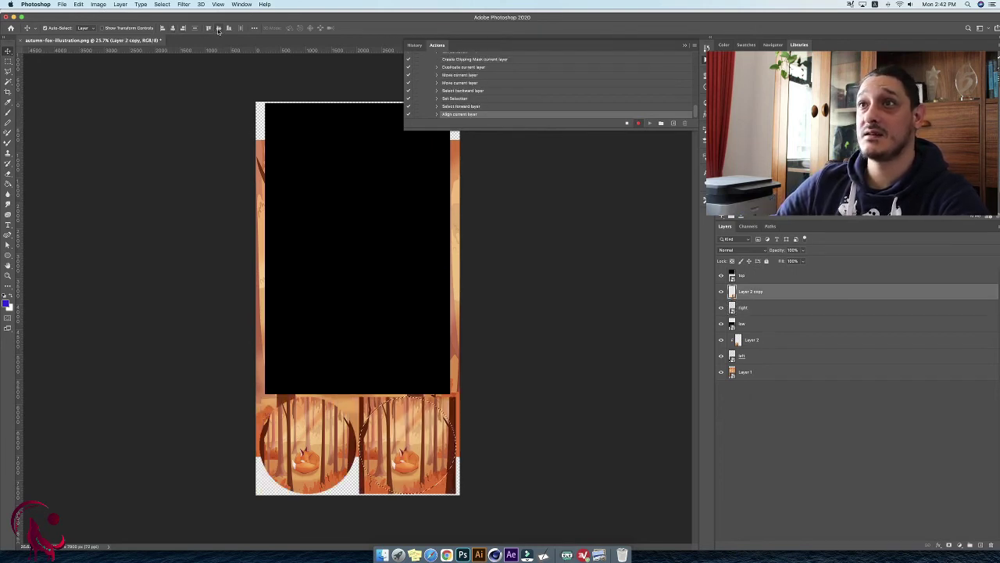
pyautogui.click(218, 29)
pyautogui.click(162, 5)
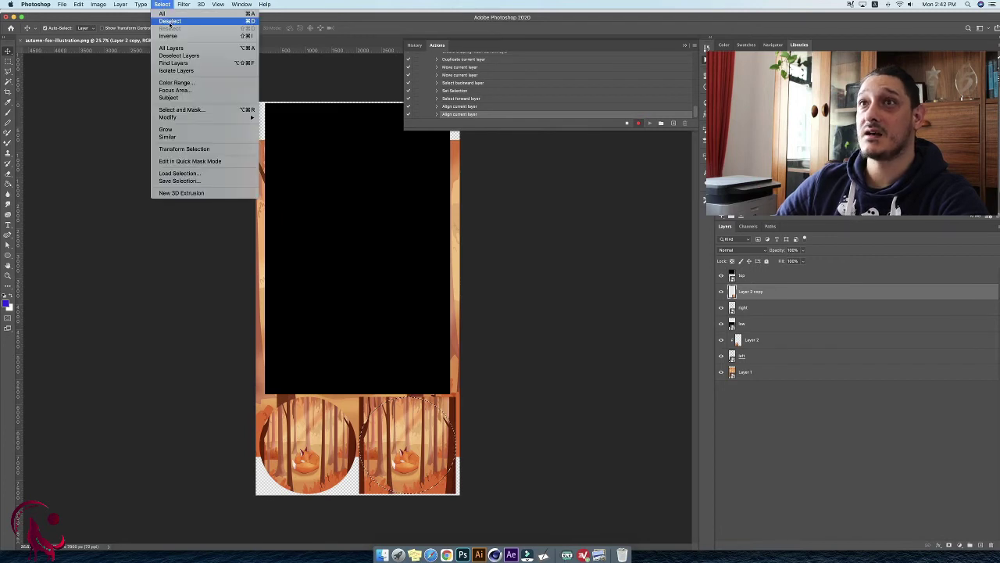
pyautogui.click(170, 22)
# Clip Layer 2 copy to the right circle and flip it horizontally.
pyautogui.click(107, 4)
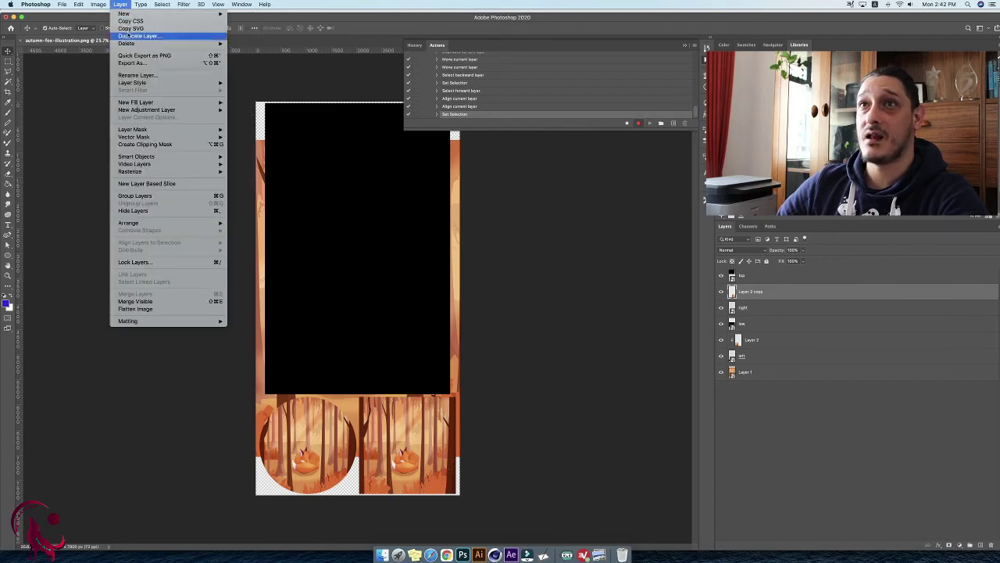
pyautogui.press('Escape')
pyautogui.press('super+alt+g')
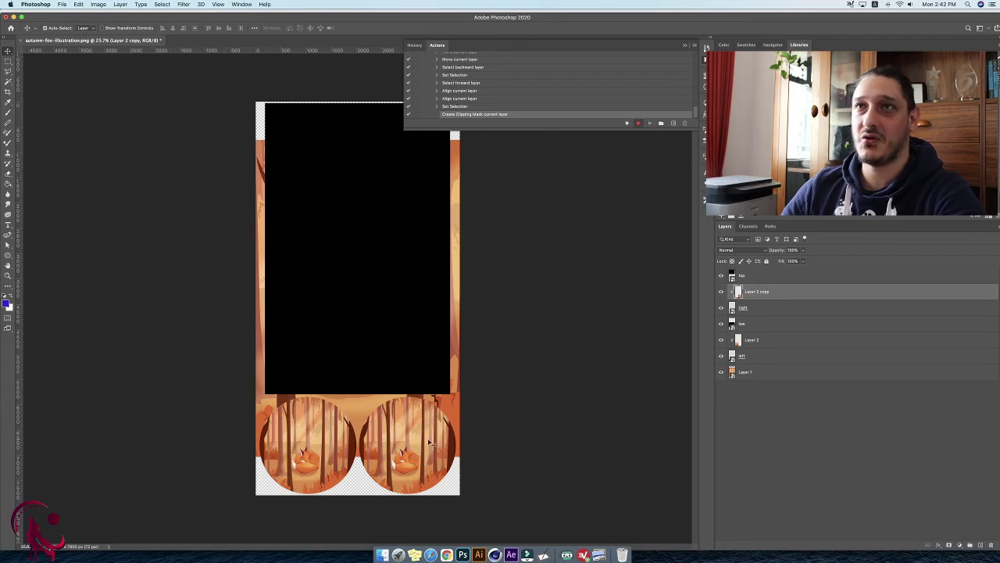
pyautogui.click(79, 3)
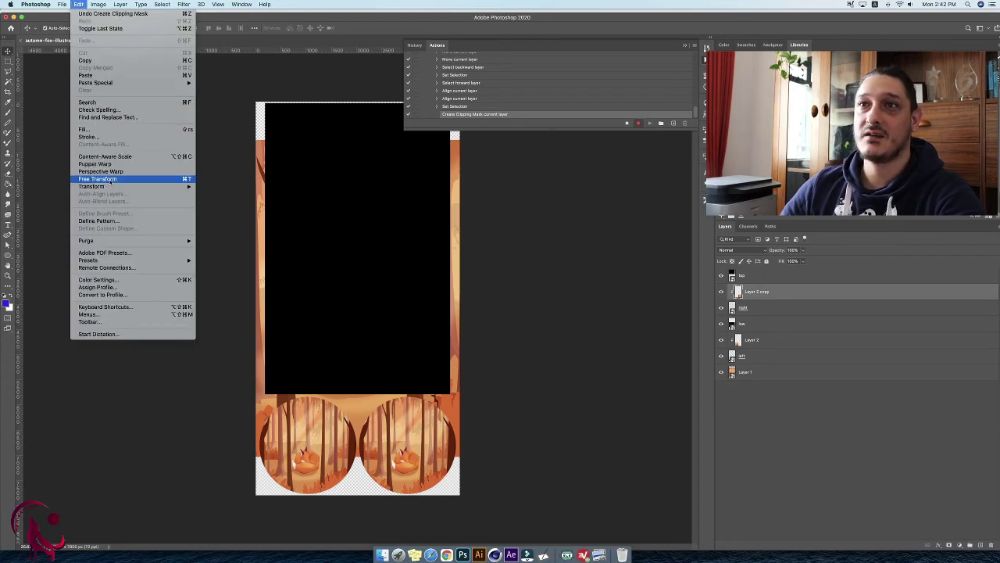
pyautogui.moveTo(110, 186)
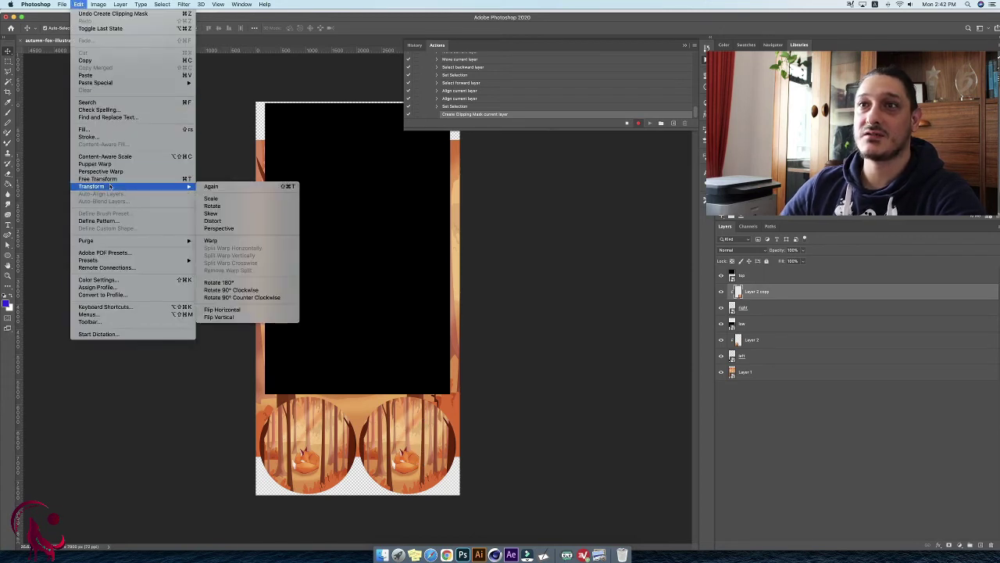
pyautogui.click(247, 311)
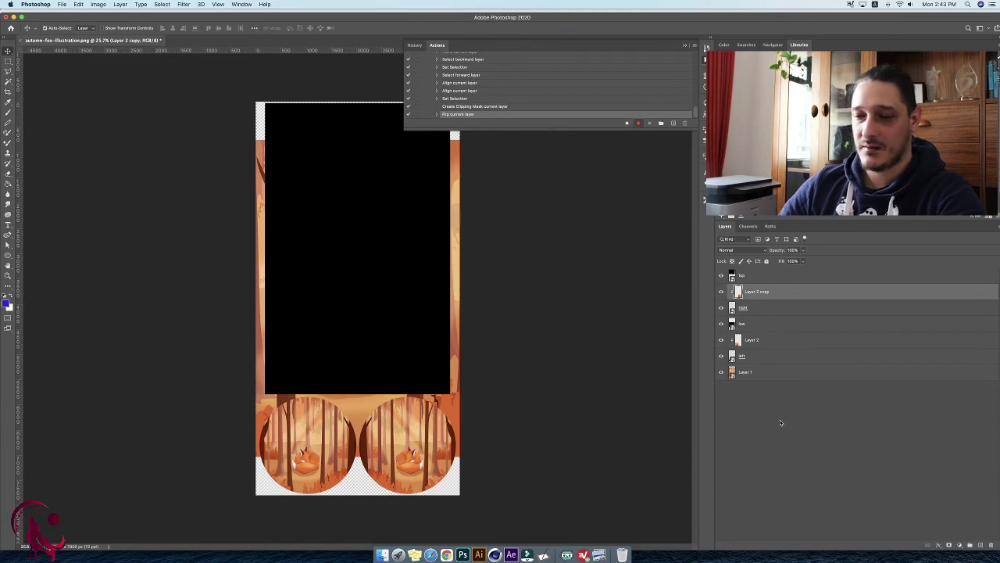
# Open Layer 1's contents as Layer 1.psb and try resizing it to height 2887.
pyautogui.hotkey('alt', ']')
pyautogui.hotkey('alt', ']')
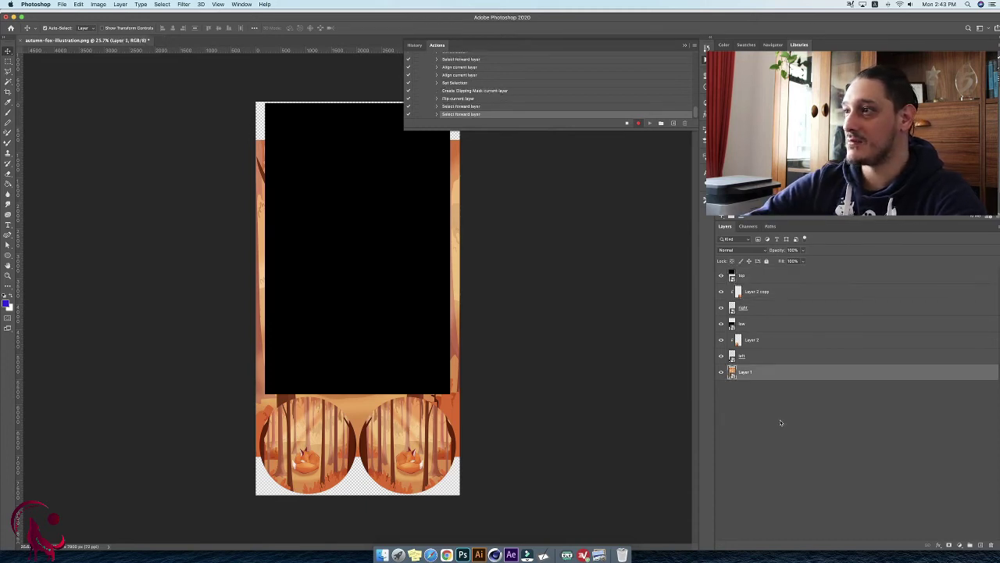
pyautogui.doubleClick(732, 373)
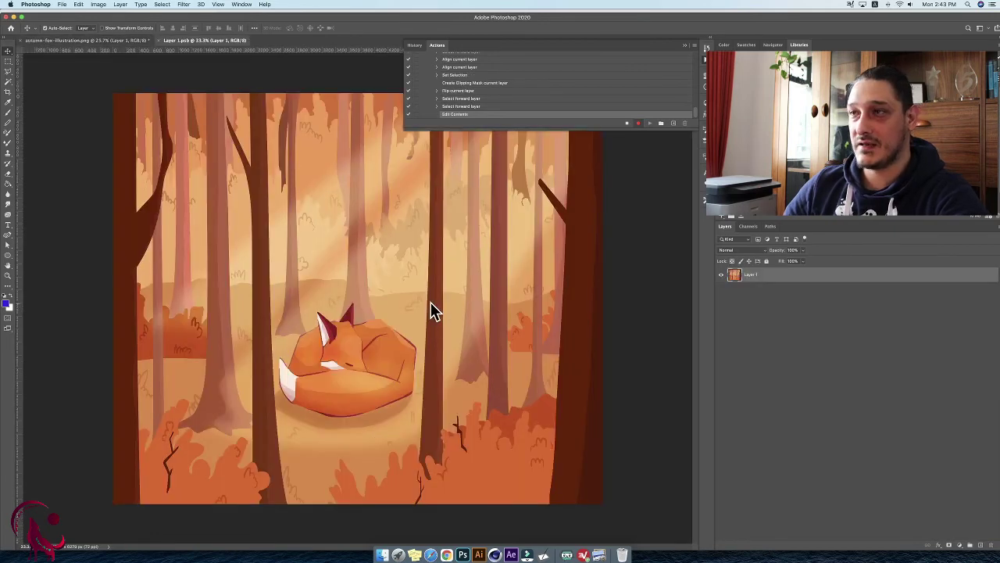
pyautogui.click(101, 5)
pyautogui.click(113, 66)
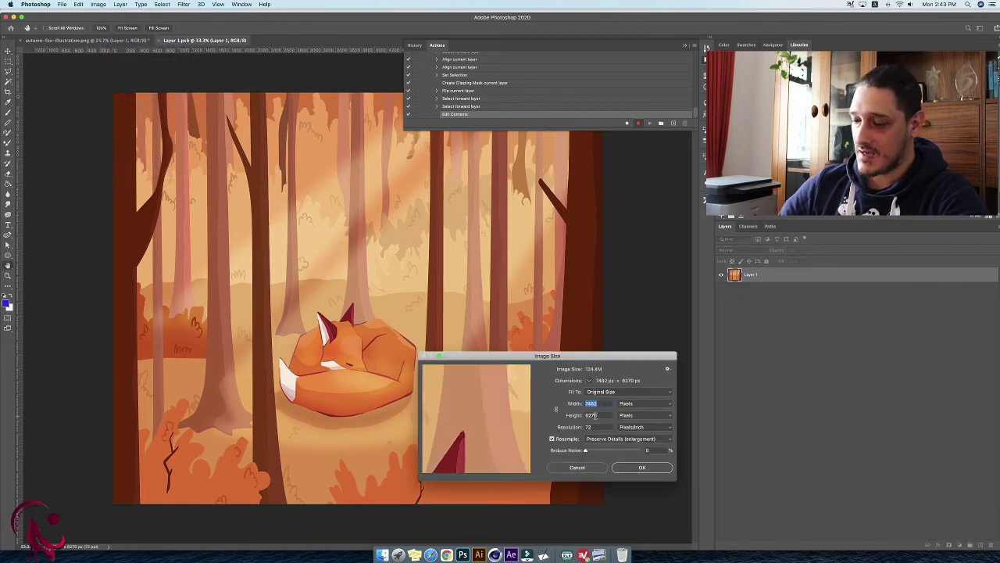
pyautogui.write('3675')
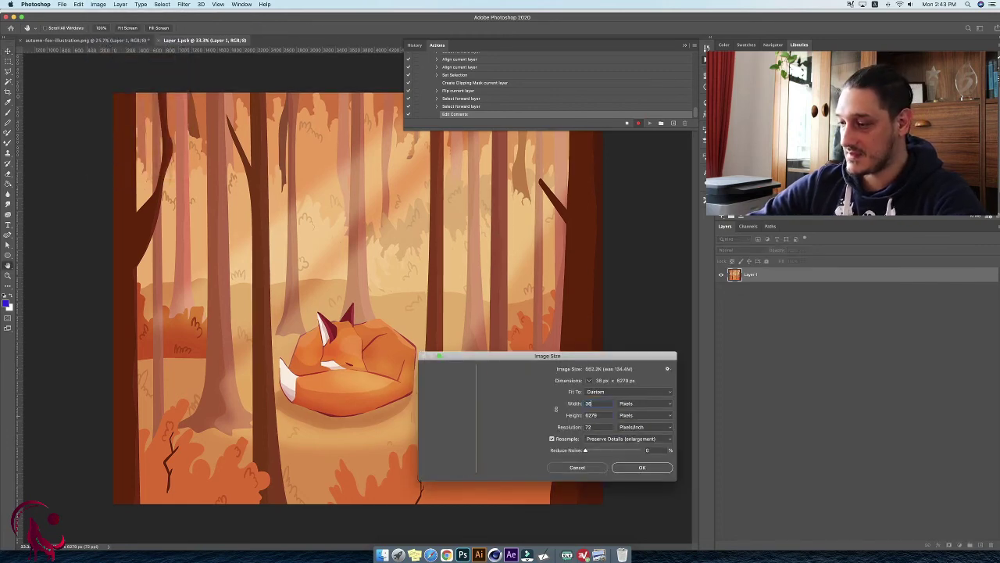
pyautogui.doubleClick(604, 416)
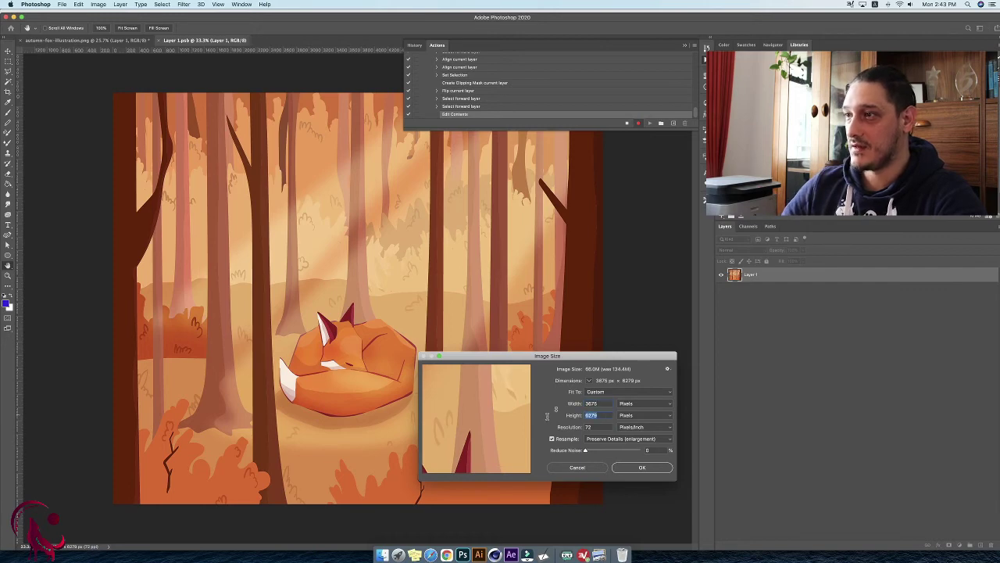
pyautogui.write('2887.5')
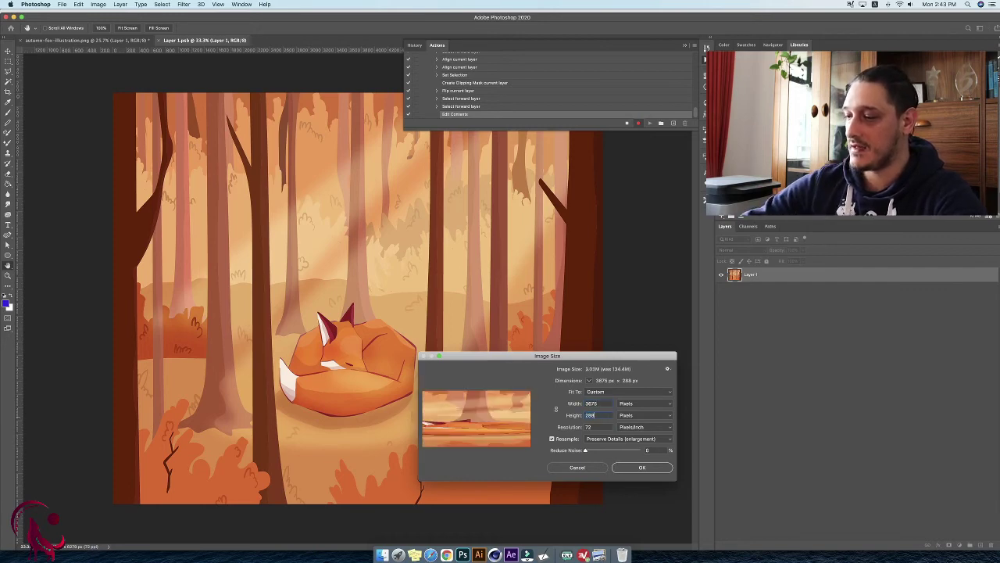
pyautogui.click(640, 467)
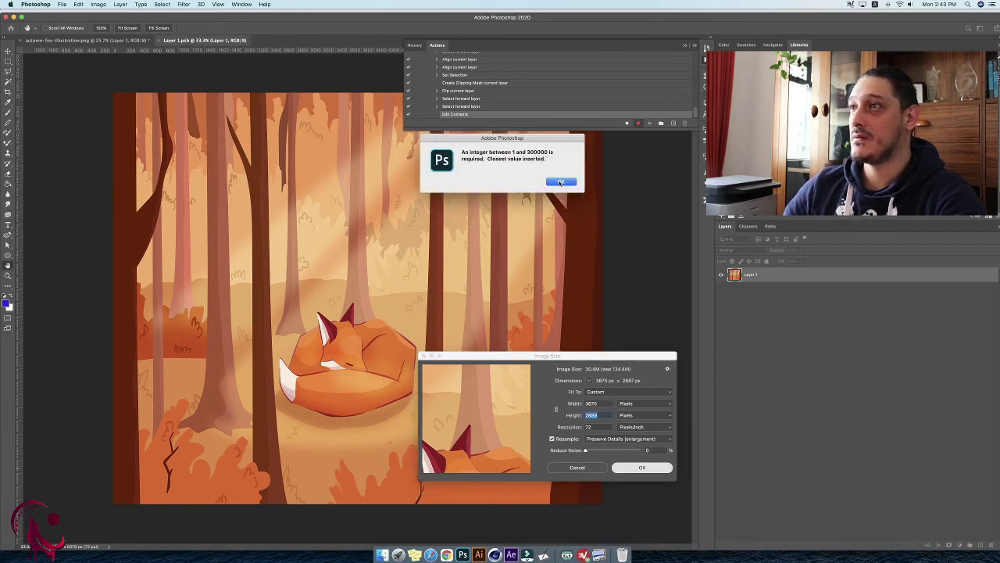
pyautogui.click(560, 182)
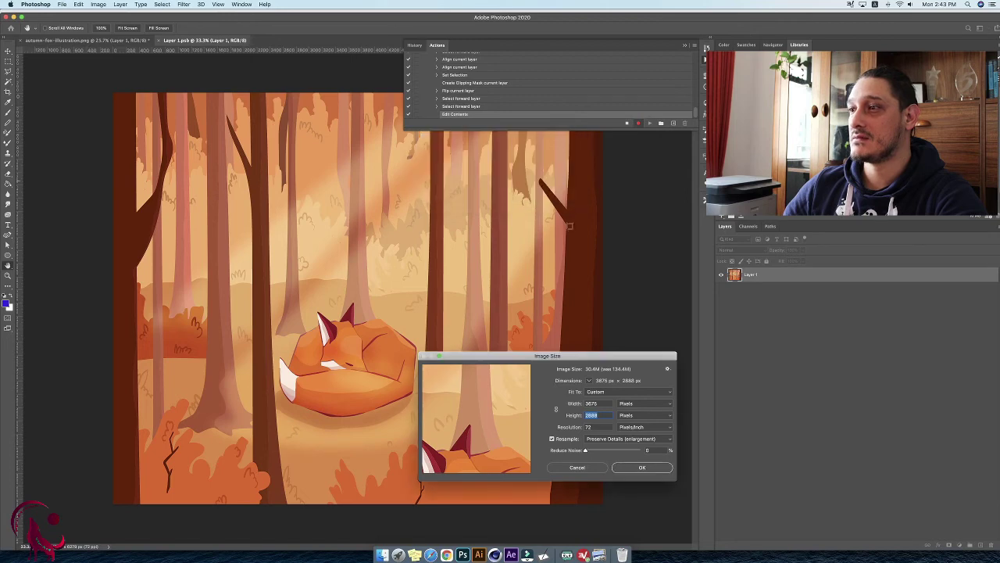
pyautogui.click(629, 467)
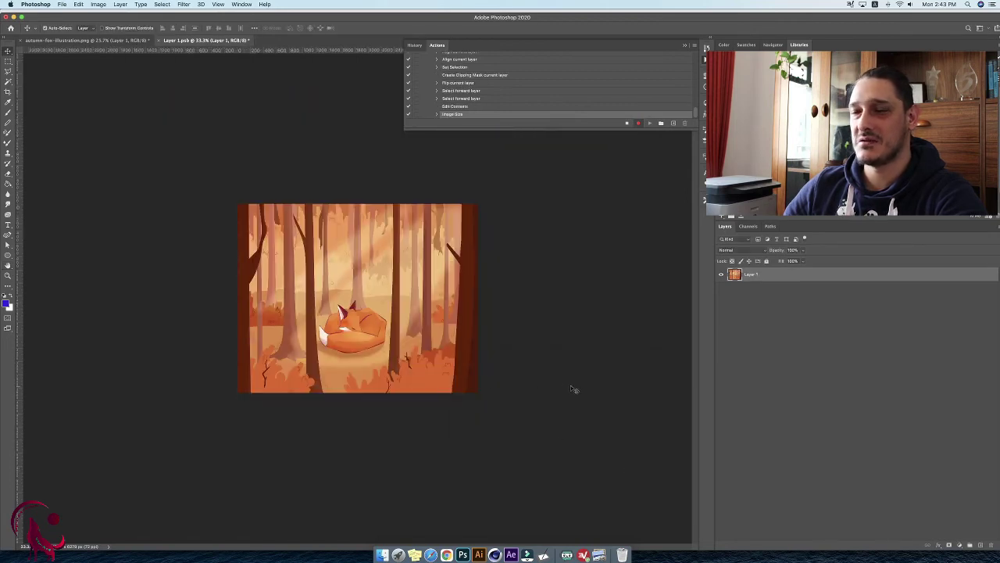
# Resize the fox image to a height of 2688 pixels in Image Size.
pyautogui.click(62, 4)
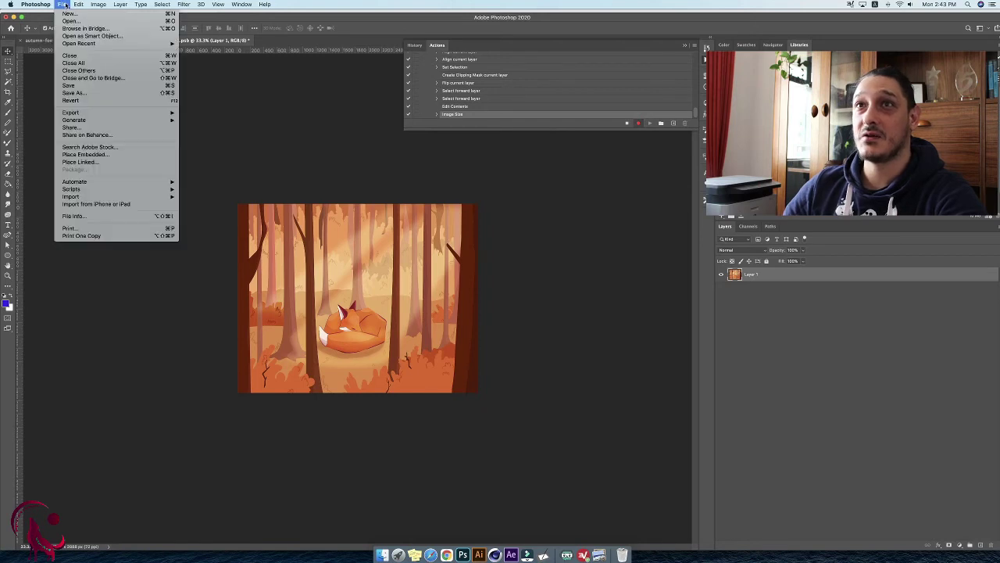
pyautogui.moveTo(98, 5)
pyautogui.click(116, 64)
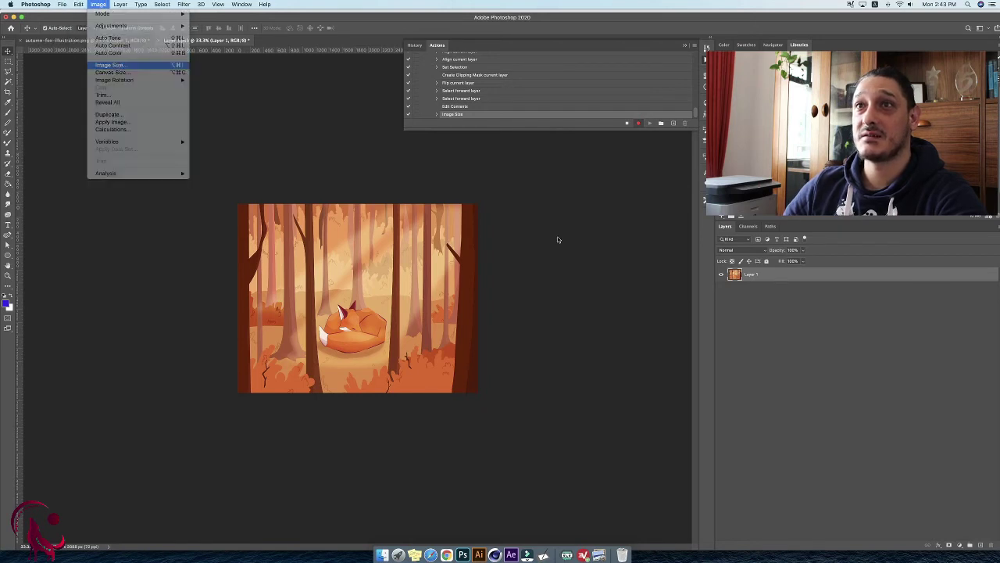
pyautogui.click(610, 415)
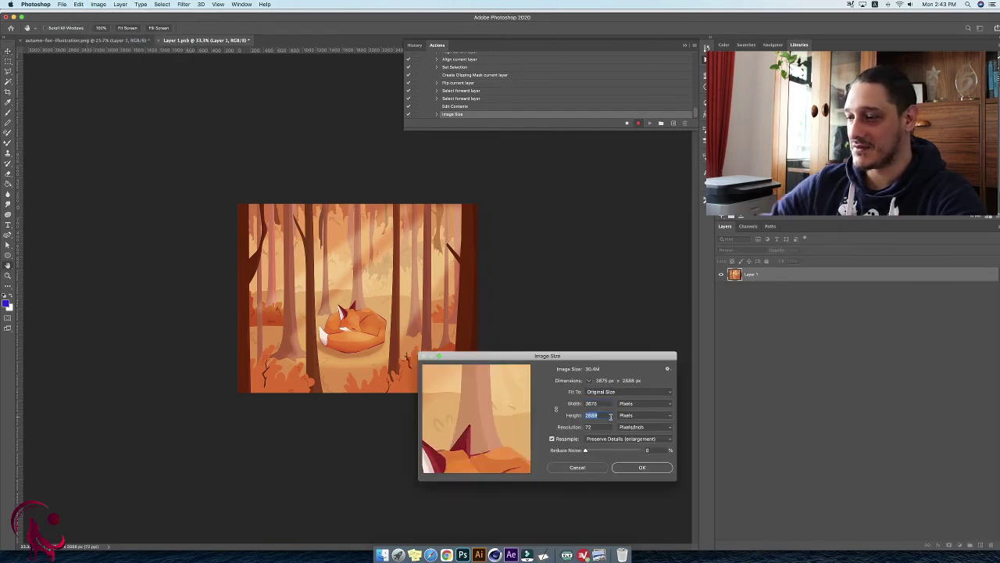
pyautogui.write('2688')
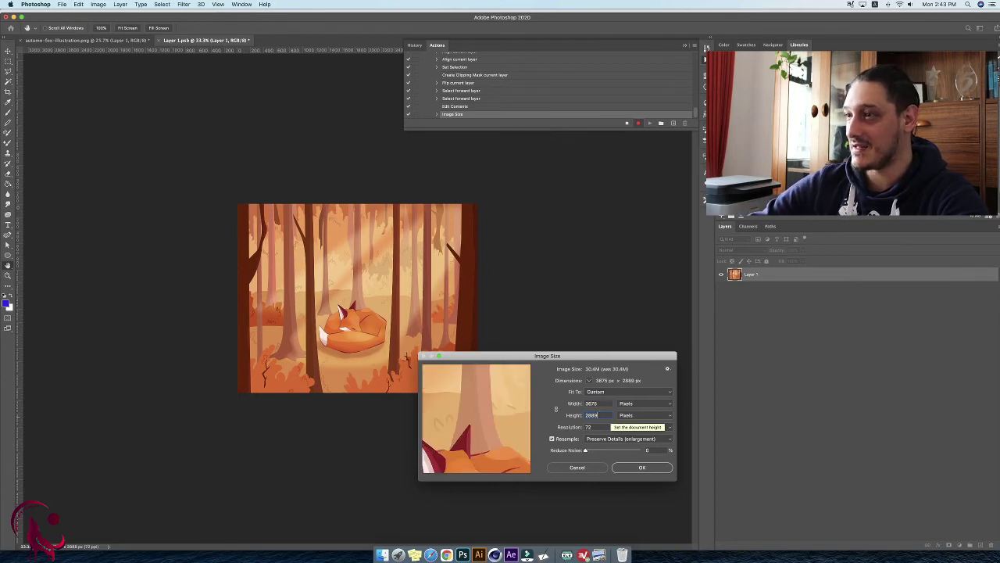
pyautogui.click(644, 467)
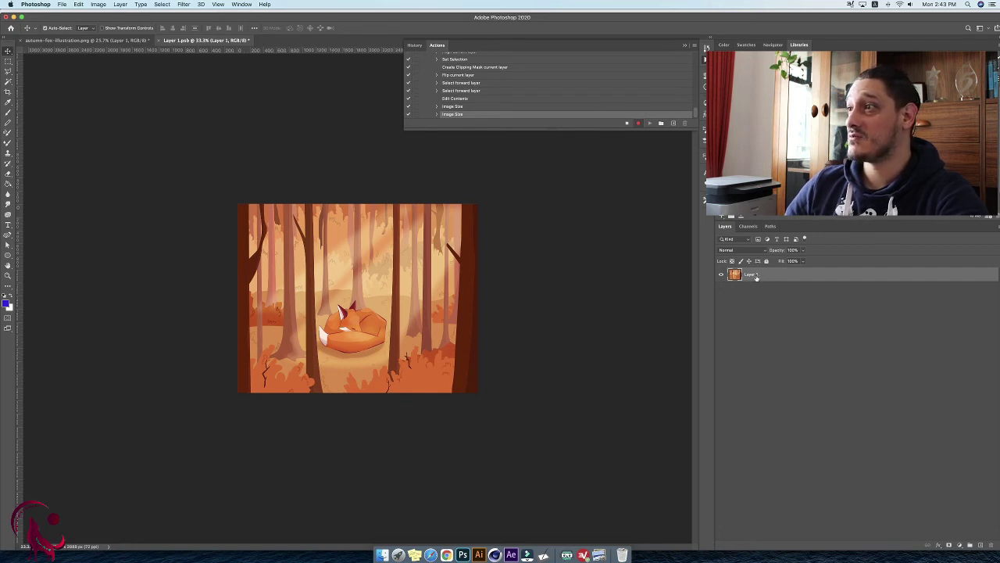
pyautogui.click(76, 5)
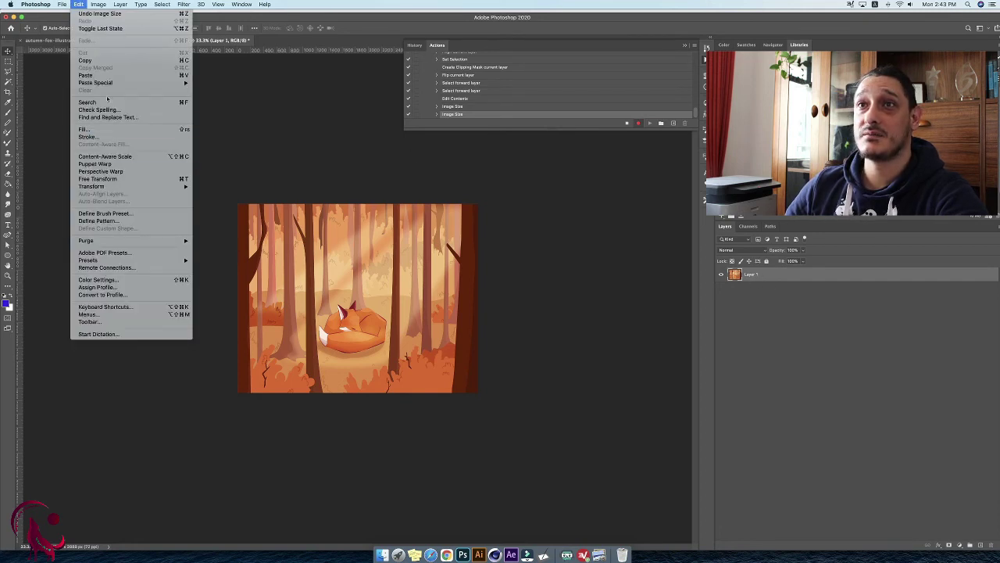
# Copy the resized fox and paste it into autumn-fox-illustration.png as a new layer.
pyautogui.click(94, 61)
pyautogui.click(241, 3)
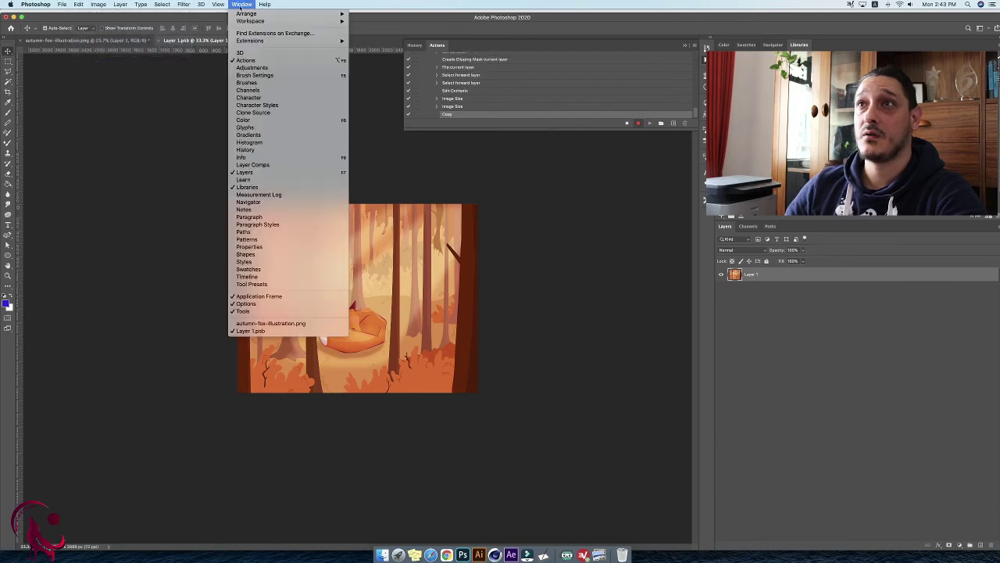
pyautogui.click(270, 323)
pyautogui.click(79, 4)
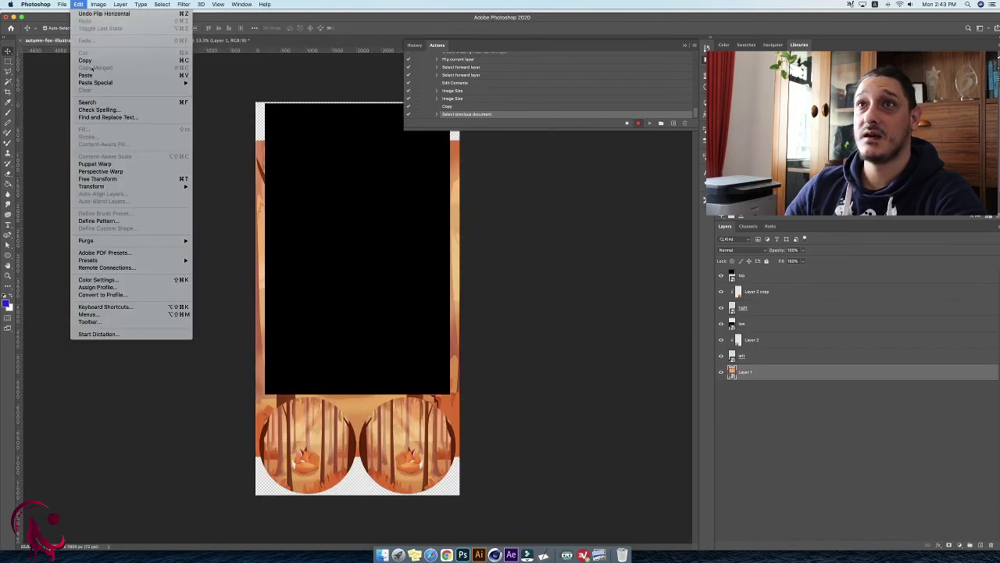
pyautogui.click(86, 75)
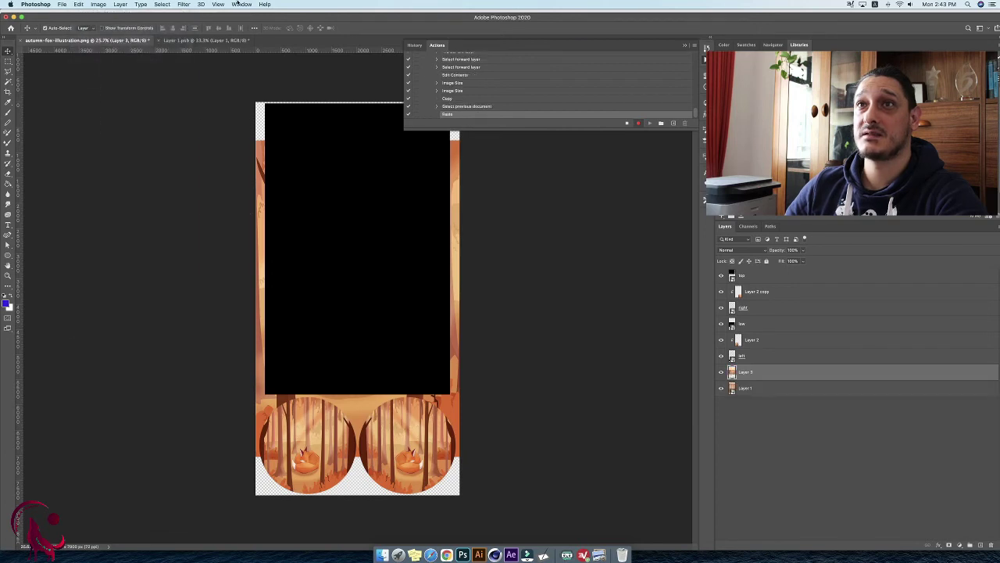
# Close the Layer 1.psb fox document without saving.
pyautogui.click(239, 5)
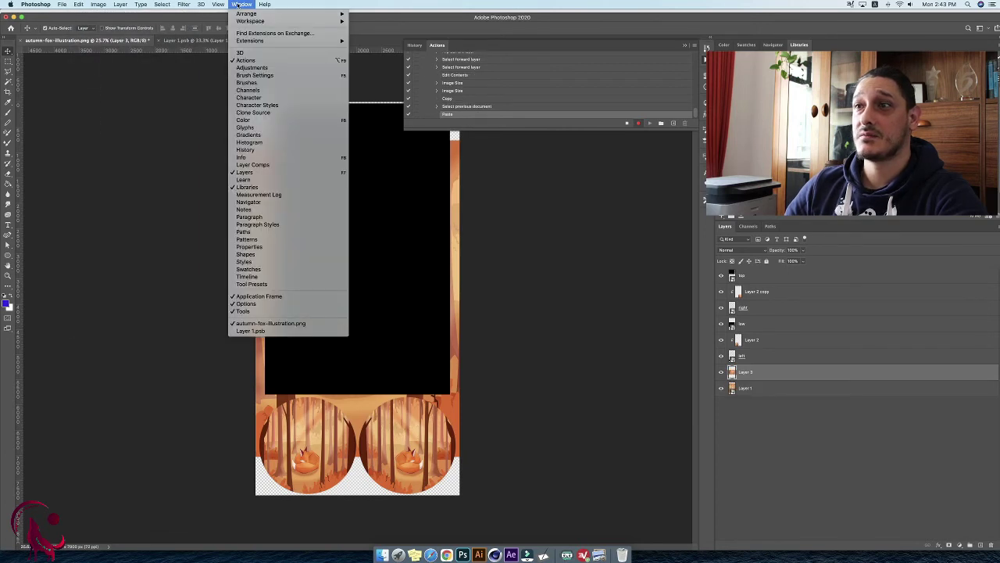
pyautogui.click(250, 331)
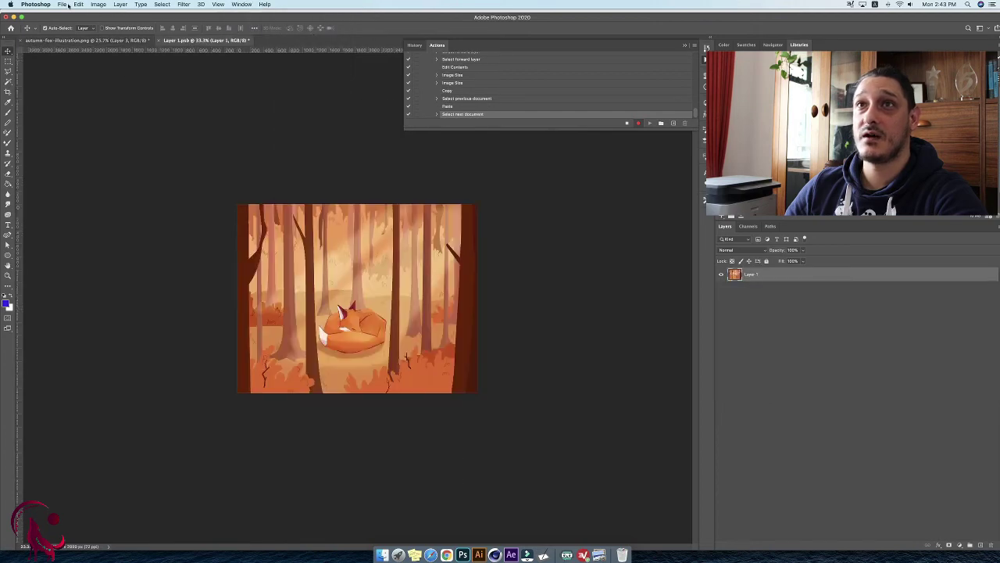
pyautogui.click(61, 5)
pyautogui.click(70, 57)
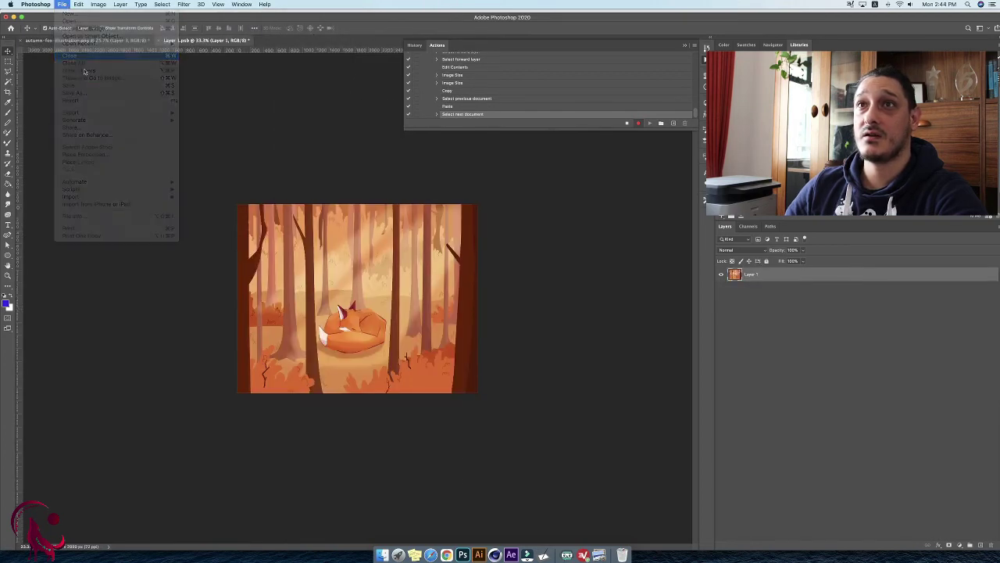
pyautogui.click(478, 183)
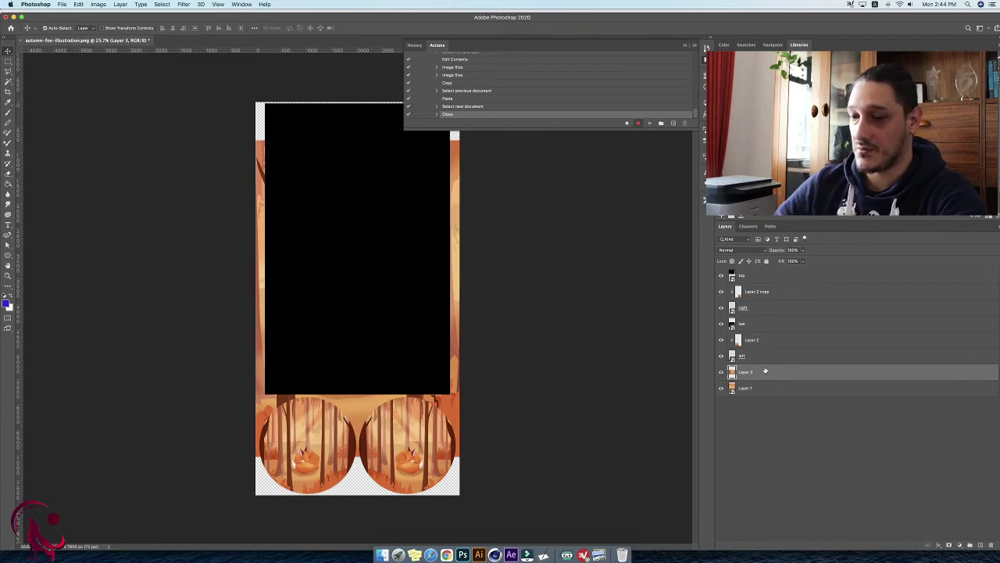
# Bring Layer 3 to the front and align it to the top panel's area.
pyautogui.click(120, 5)
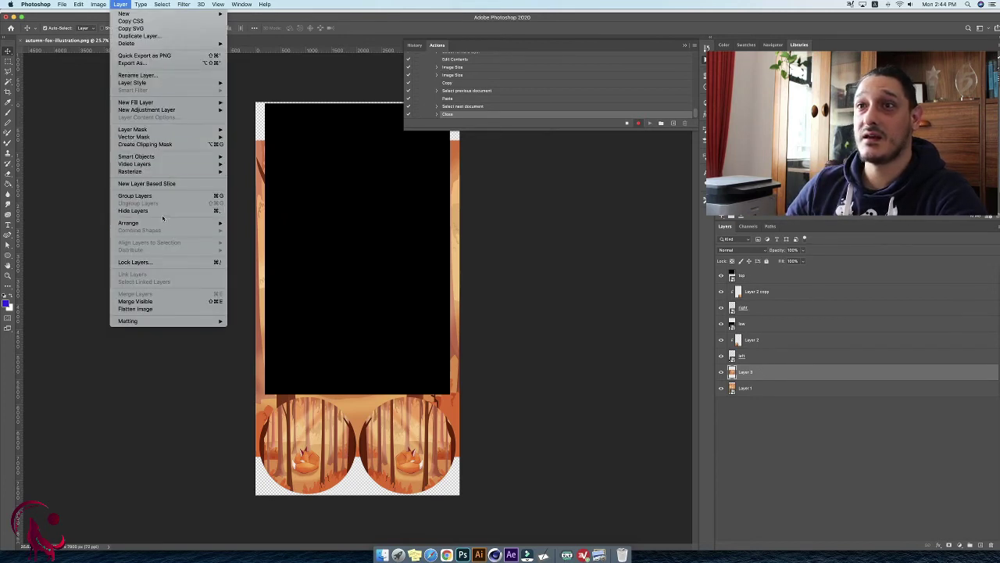
pyautogui.moveTo(195, 222)
pyautogui.click(237, 225)
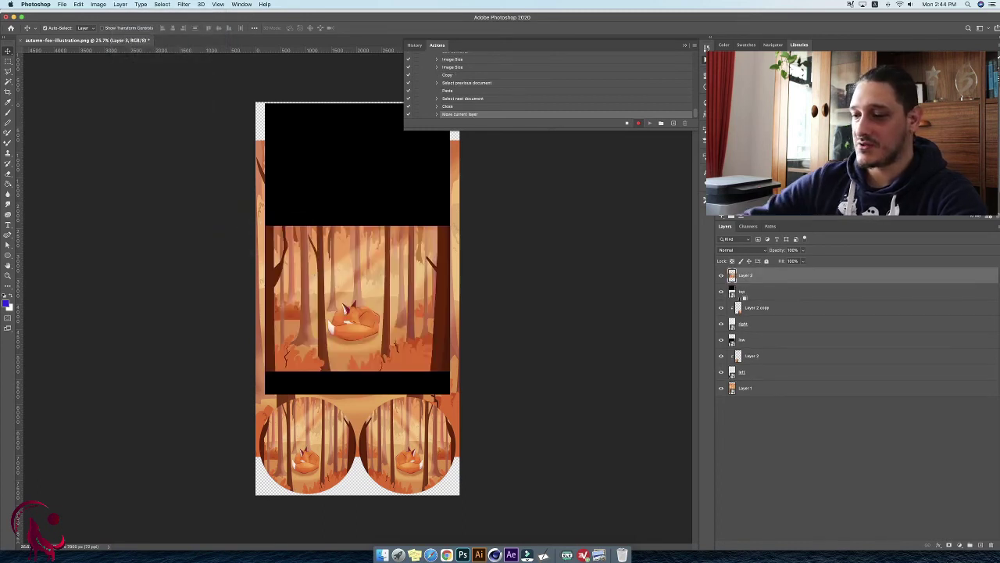
pyautogui.hotkey('alt', '[')
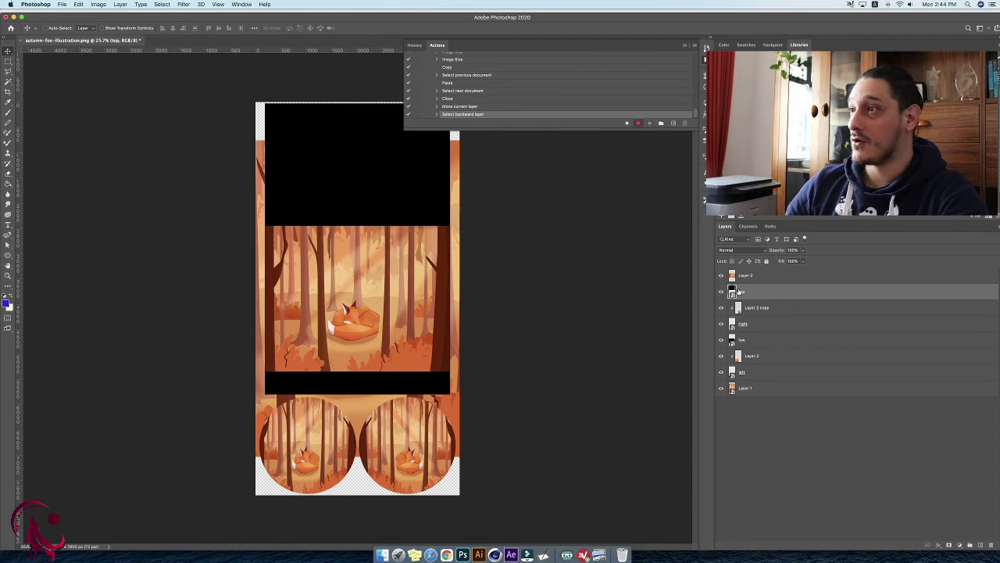
pyautogui.keyDown('super'); pyautogui.click(733, 291); pyautogui.keyUp('super')
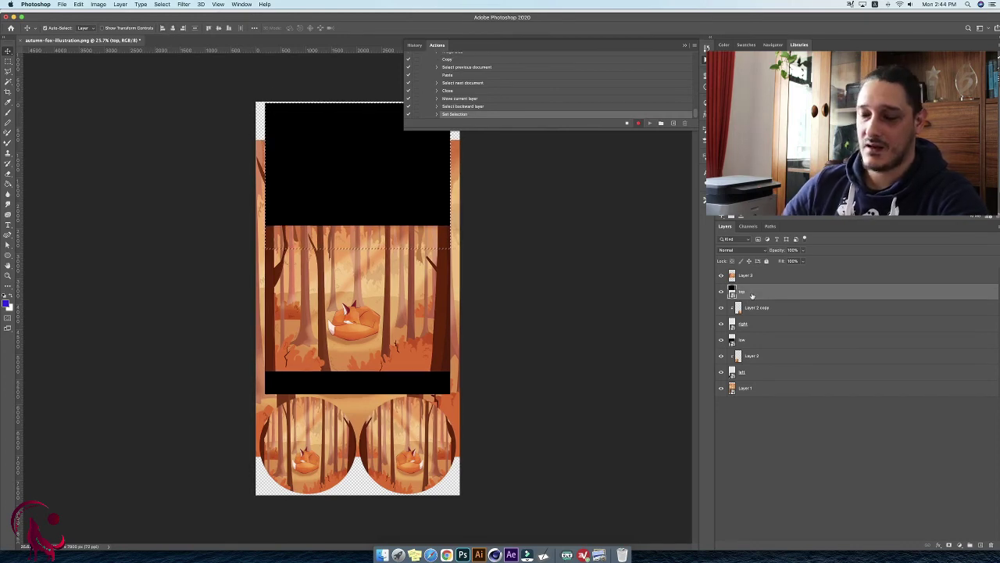
pyautogui.hotkey('alt', ']')
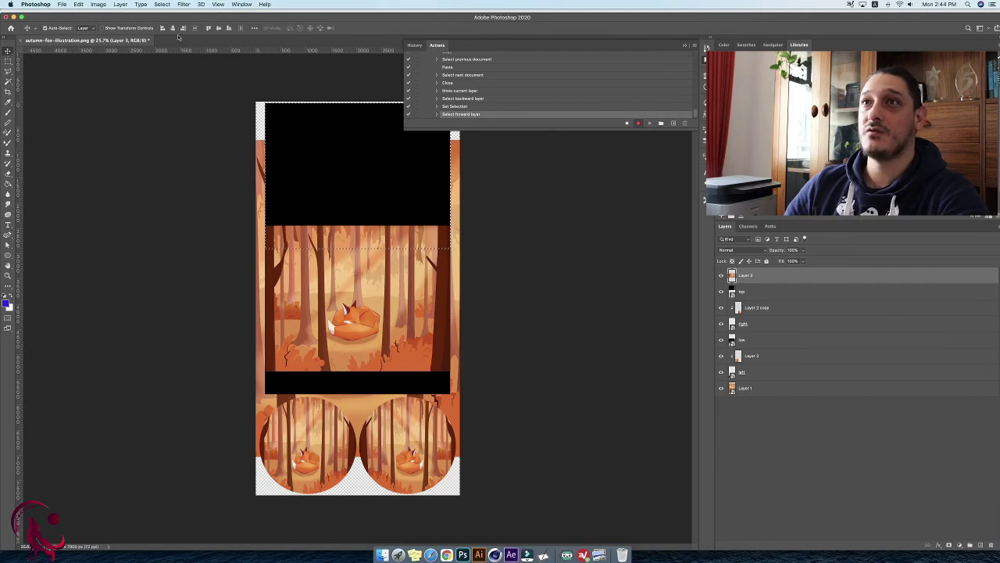
pyautogui.click(217, 28)
pyautogui.click(219, 28)
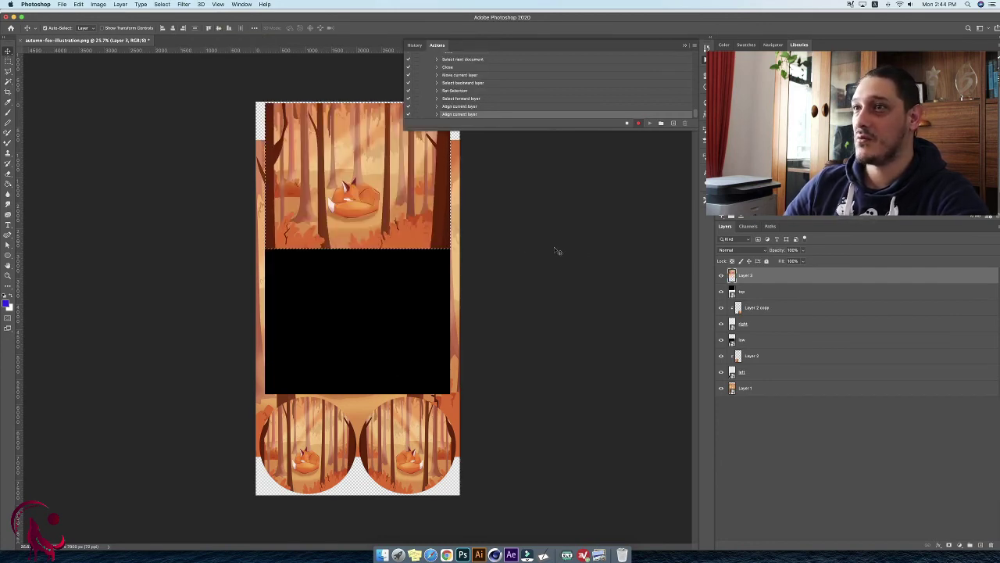
pyautogui.click(162, 4)
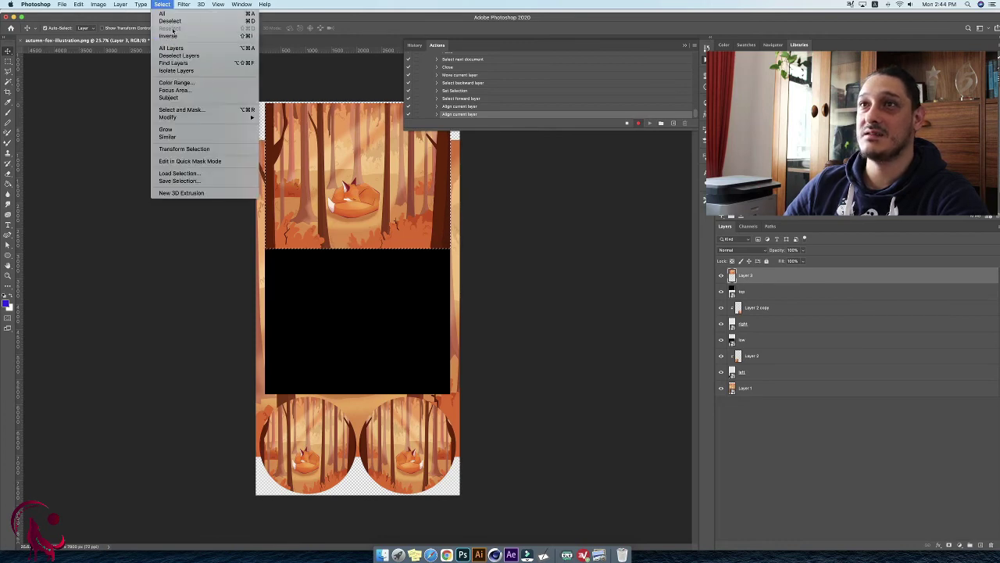
pyautogui.click(170, 21)
# Duplicate Layer 3 as Layer 3 copy.
pyautogui.click(121, 5)
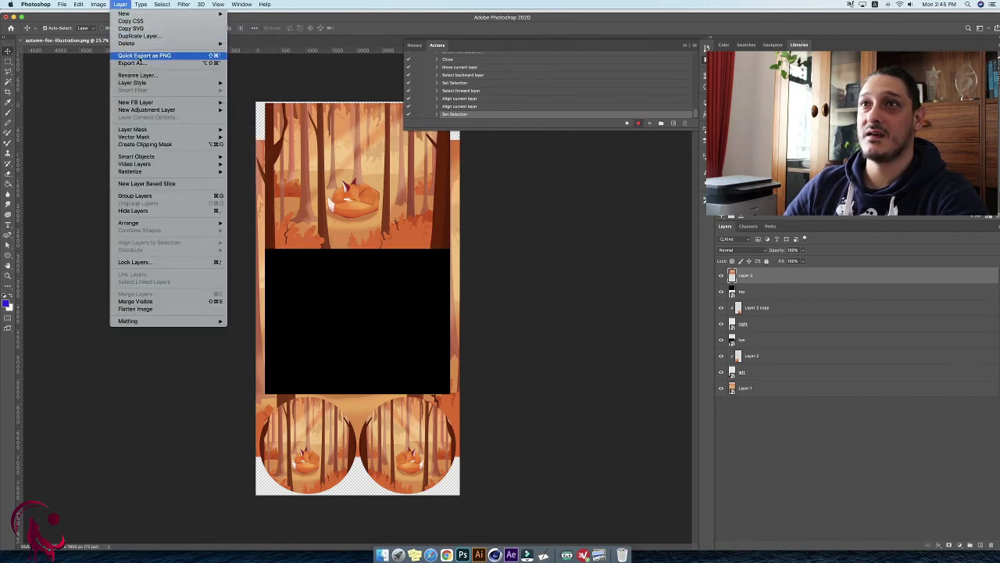
pyautogui.click(139, 35)
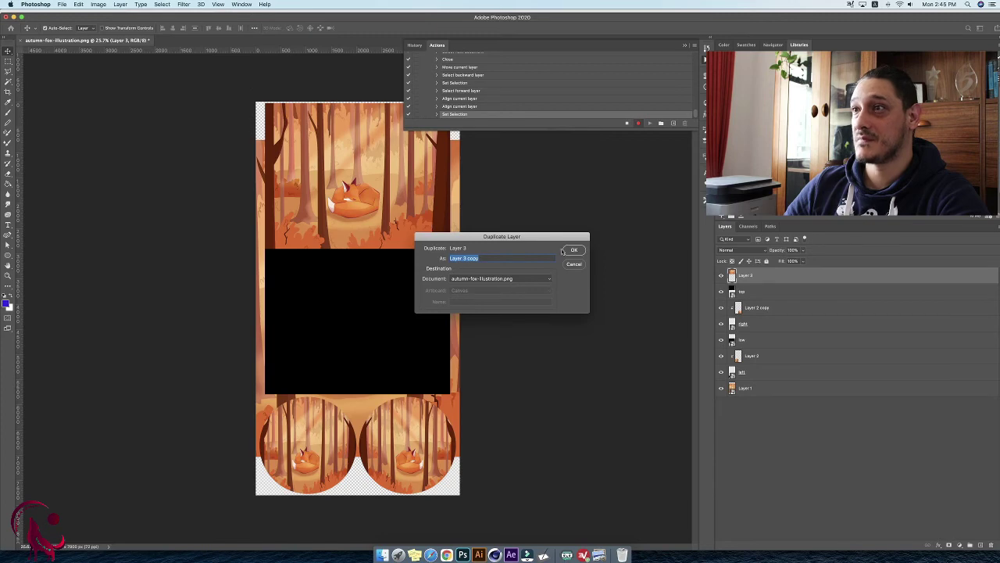
pyautogui.click(574, 251)
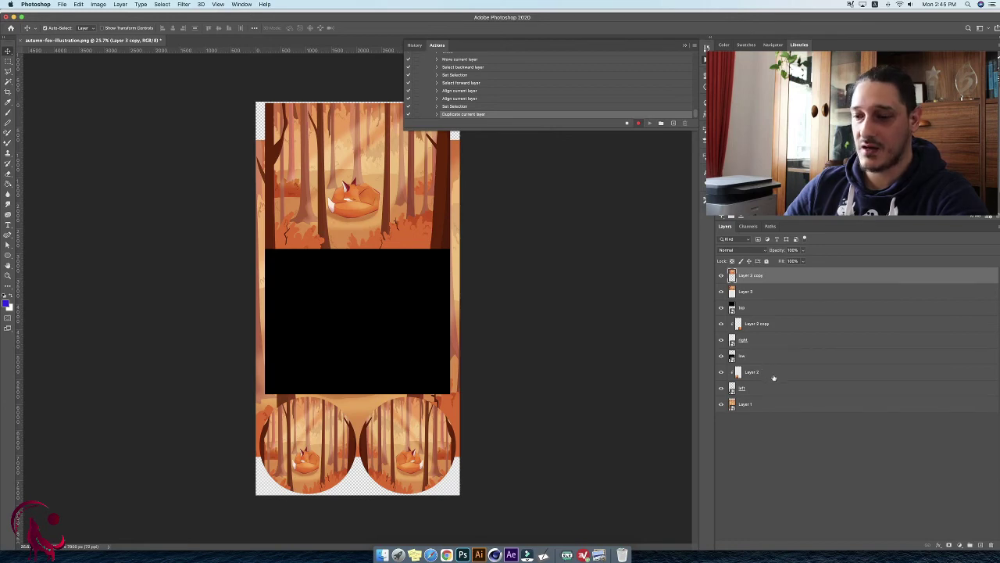
# Align Layer 3 copy into the black rectangle's area and deselect.
pyautogui.hotkey('alt', '[')
pyautogui.hotkey('alt', '[')
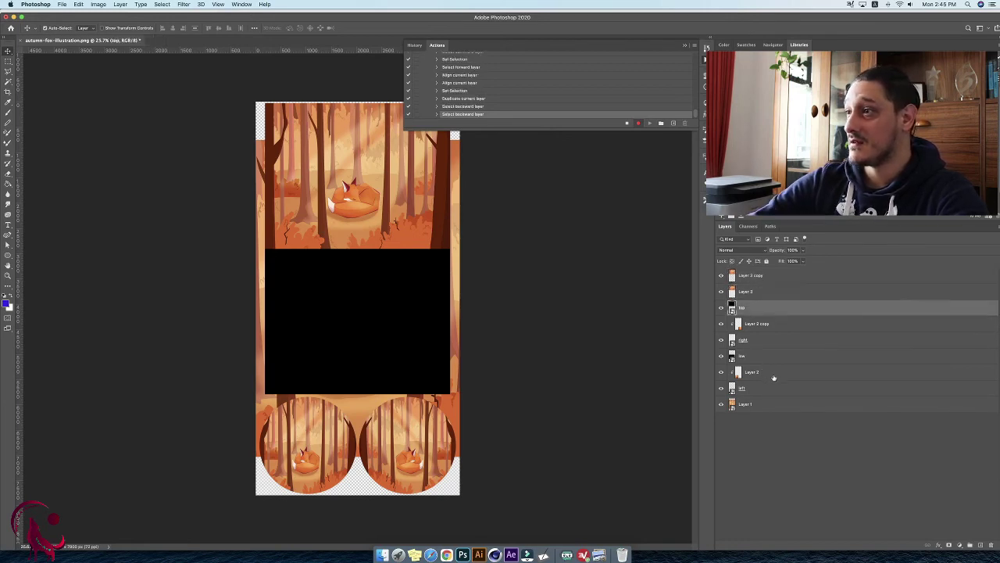
pyautogui.hotkey('alt', '[')
pyautogui.hotkey('alt', '[')
pyautogui.hotkey('alt', '[')
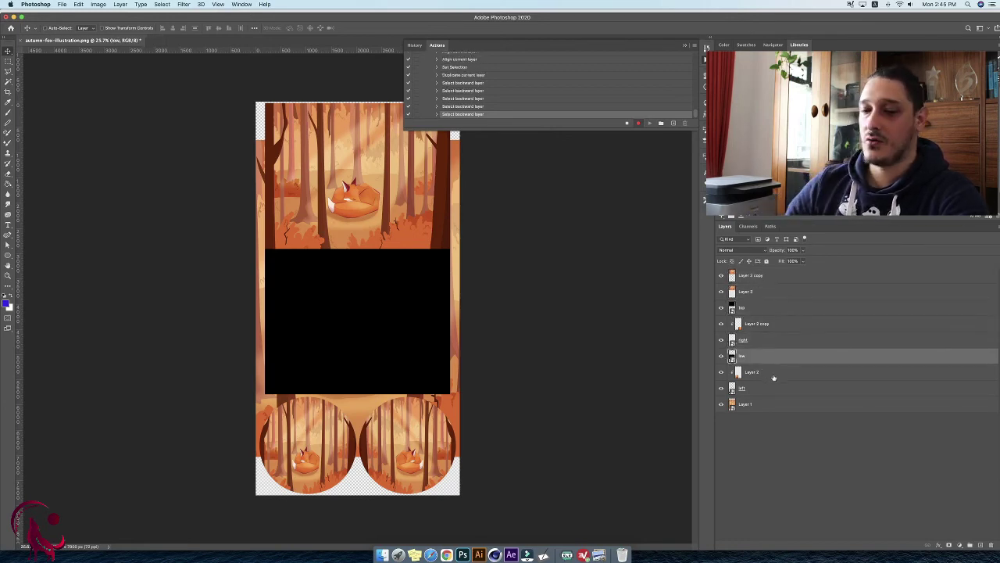
pyautogui.keyDown('super'); pyautogui.click(732, 358); pyautogui.keyUp('super')
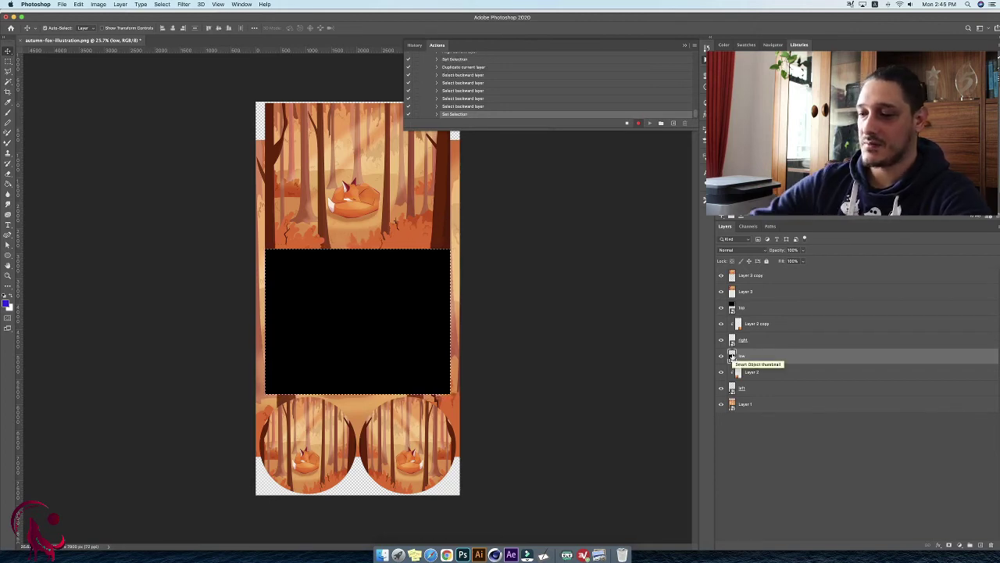
pyautogui.hotkey('alt', ']')
pyautogui.hotkey('alt', ']')
pyautogui.hotkey('alt', ']')
pyautogui.hotkey('alt', ']')
pyautogui.hotkey('alt', ']')
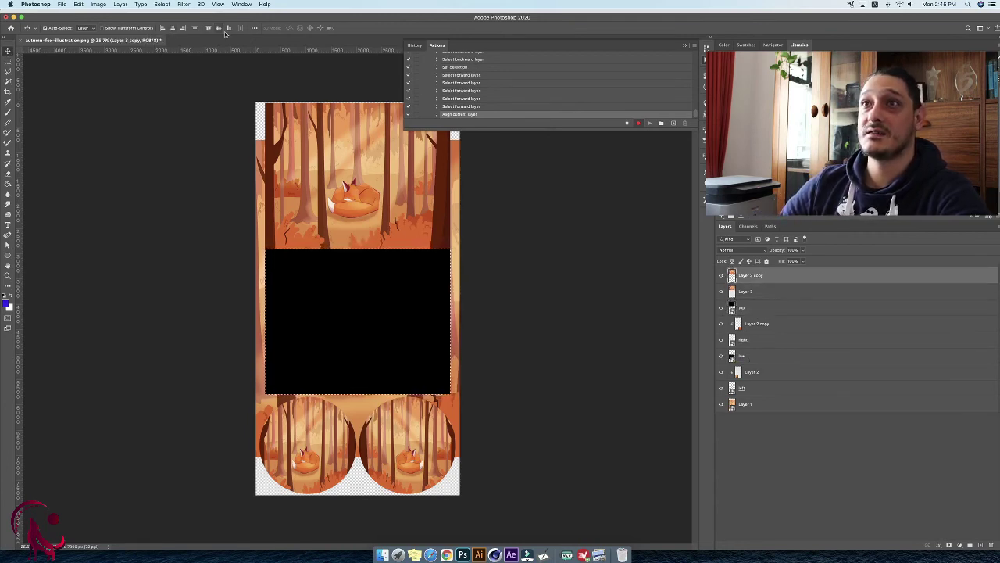
pyautogui.click(172, 28)
pyautogui.click(220, 29)
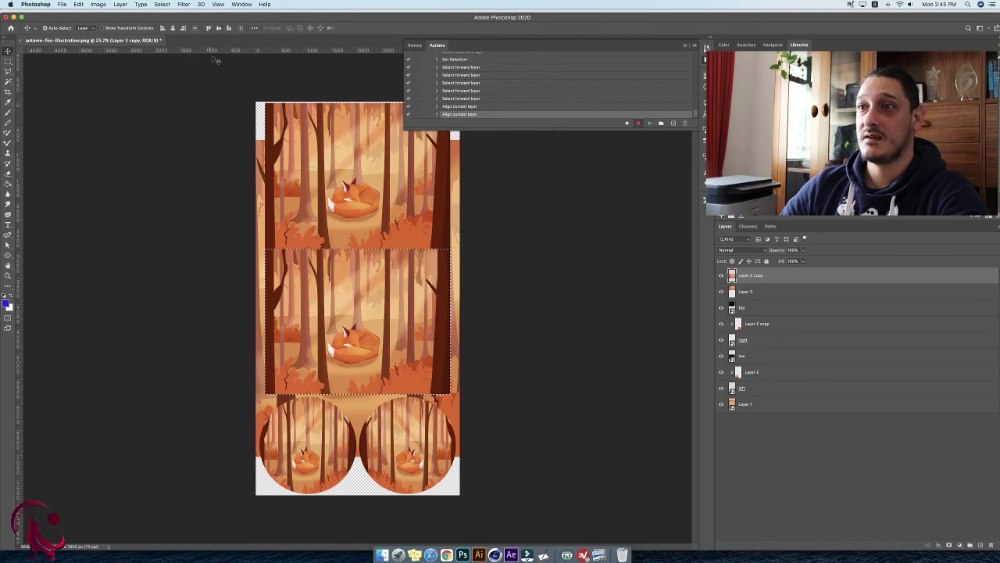
pyautogui.click(162, 4)
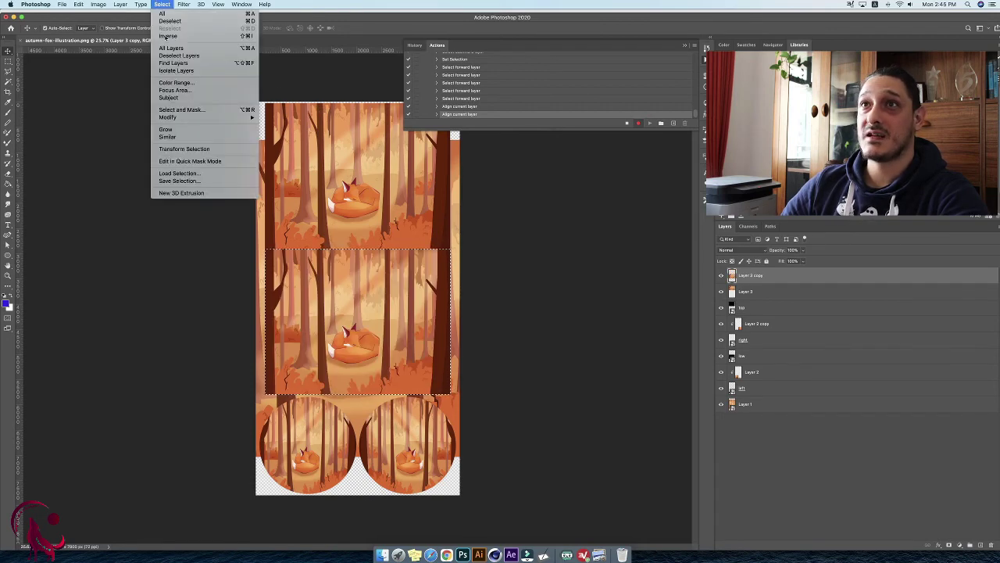
pyautogui.click(169, 21)
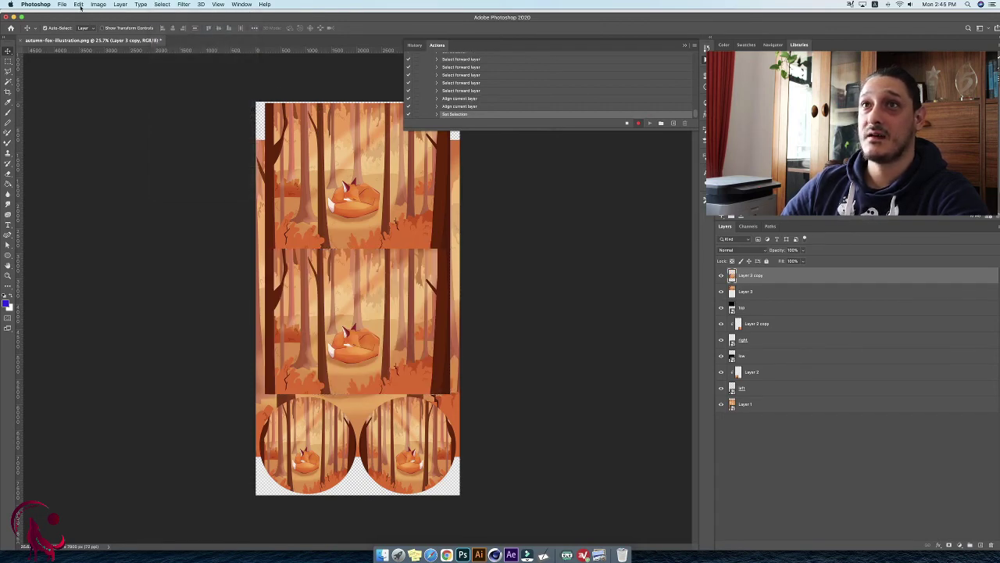
# Flip the middle panel horizontally and then vertically.
pyautogui.click(78, 4)
pyautogui.moveTo(106, 188)
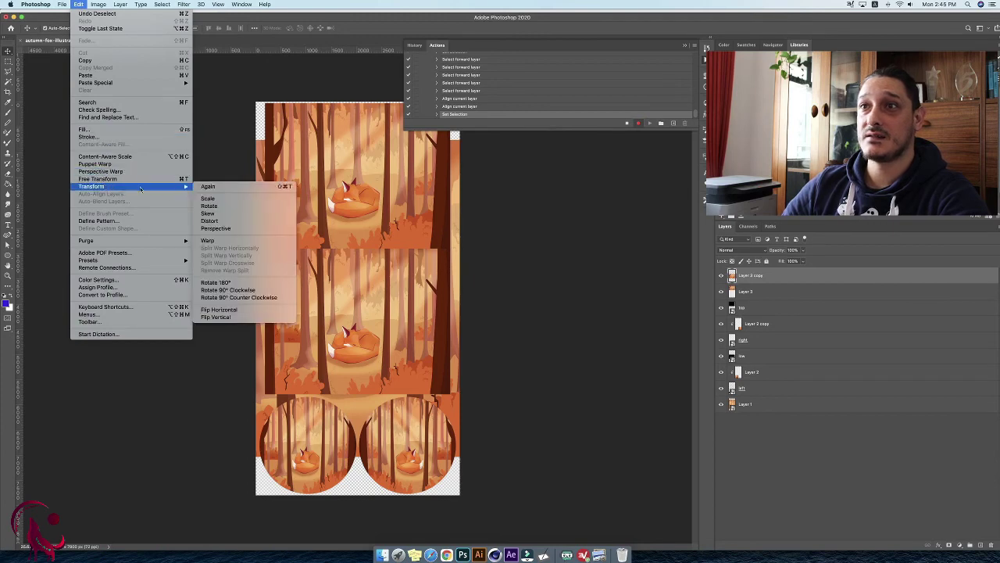
pyautogui.click(239, 311)
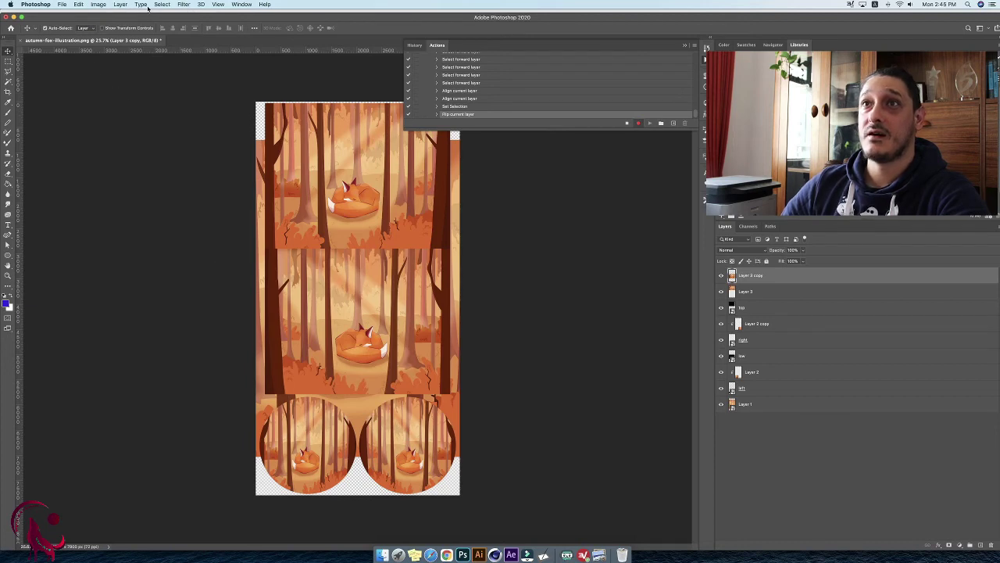
pyautogui.click(79, 4)
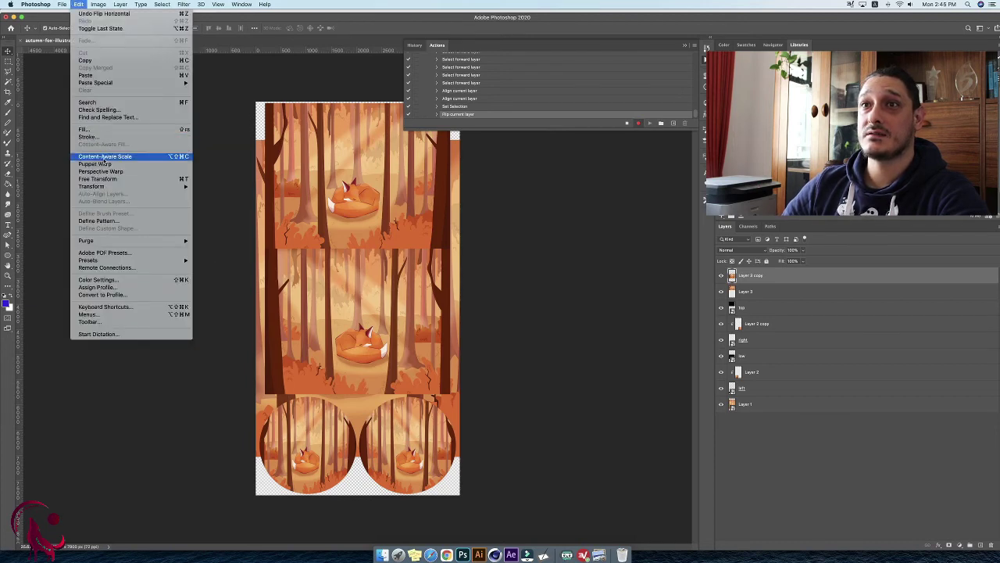
pyautogui.moveTo(117, 186)
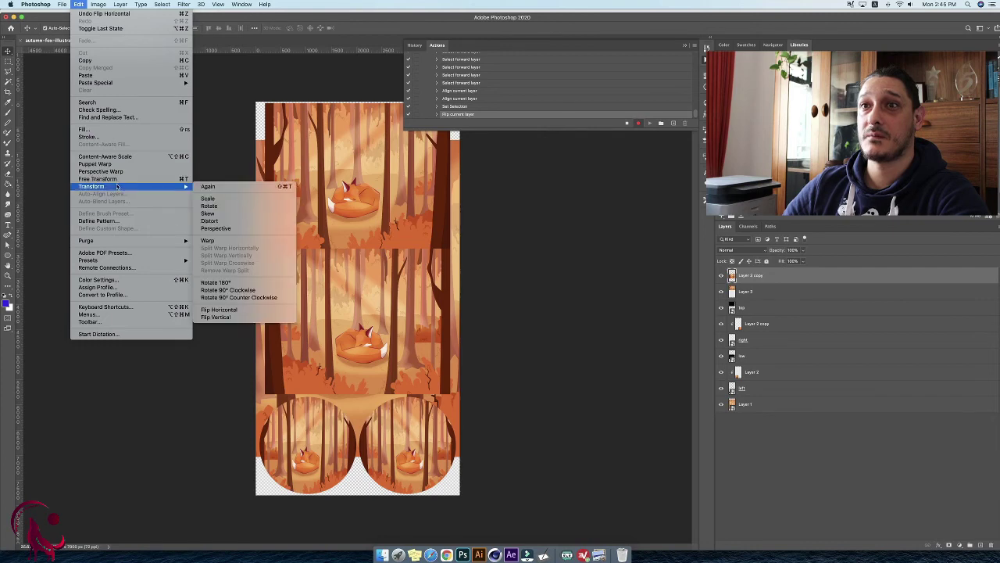
pyautogui.click(278, 316)
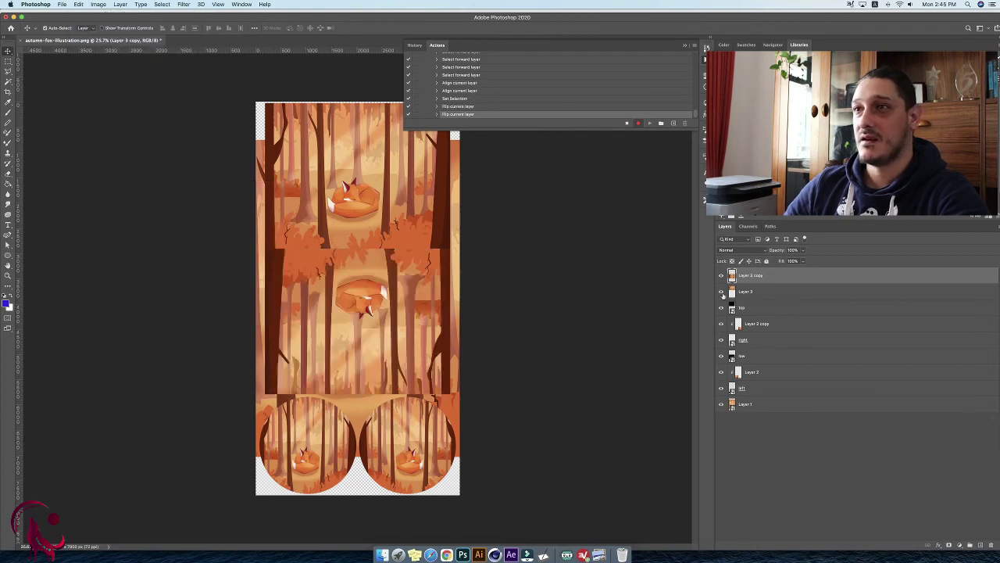
pyautogui.click(801, 405)
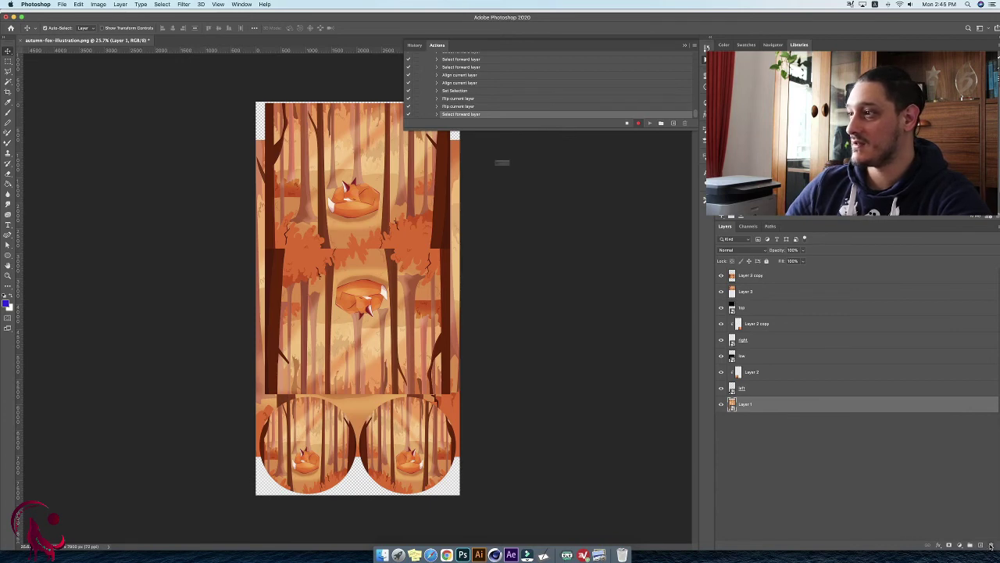
# Delete Layer 1 and the low layer, confirming each deletion.
pyautogui.click(555, 181)
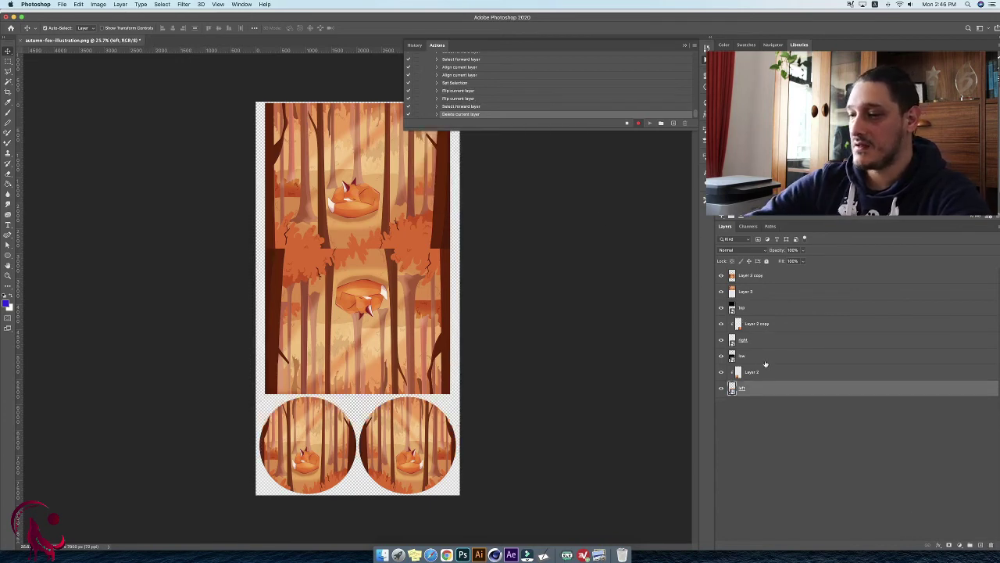
pyautogui.hotkey('alt', ']')
pyautogui.hotkey('alt', ']')
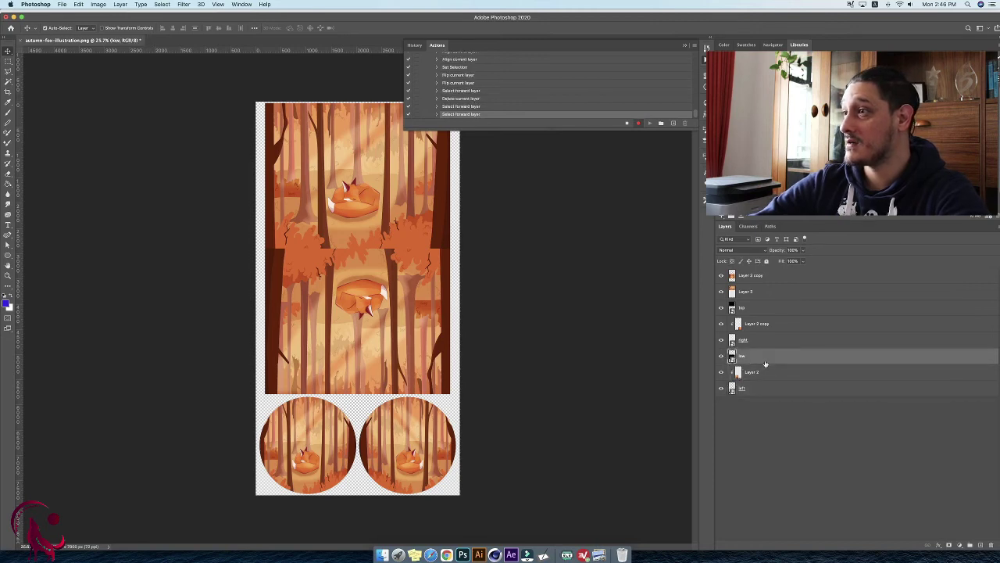
pyautogui.hotkey('alt', ']')
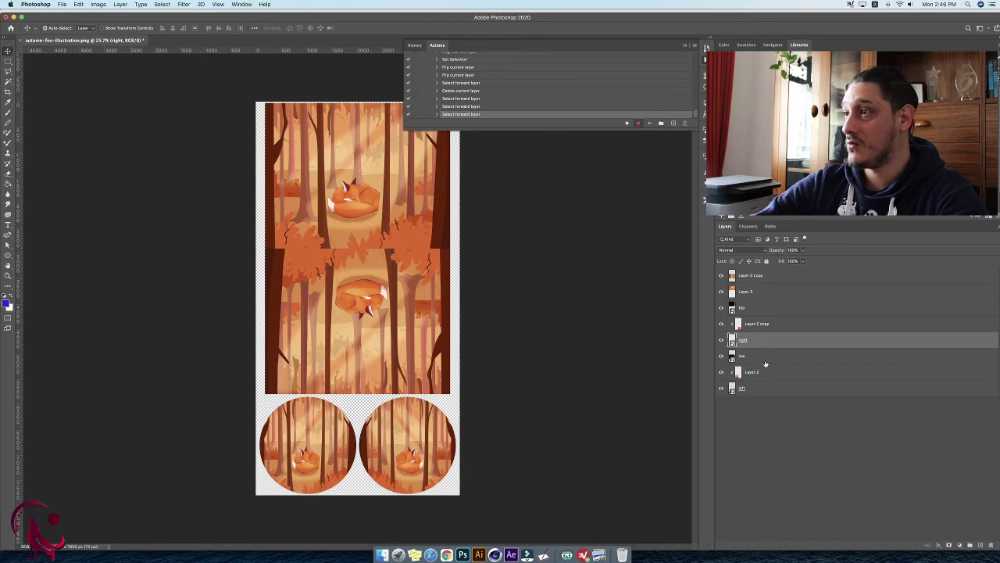
pyautogui.hotkey('alt', '[')
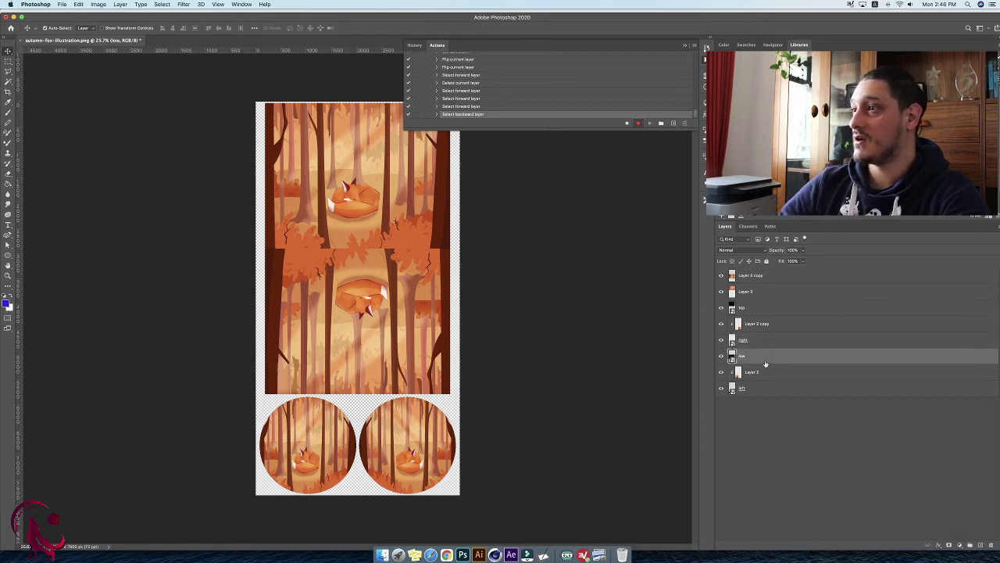
pyautogui.click(990, 546)
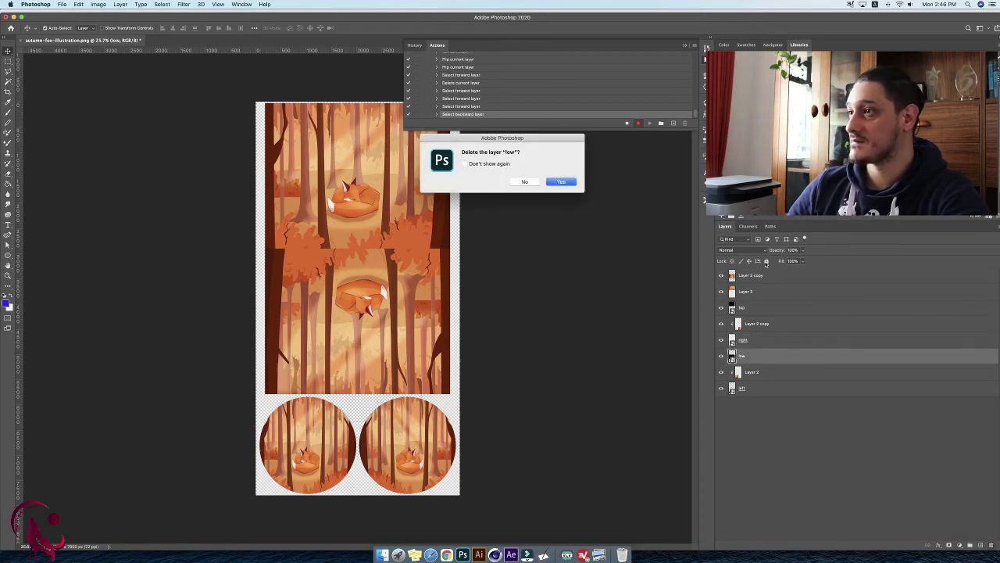
pyautogui.click(563, 182)
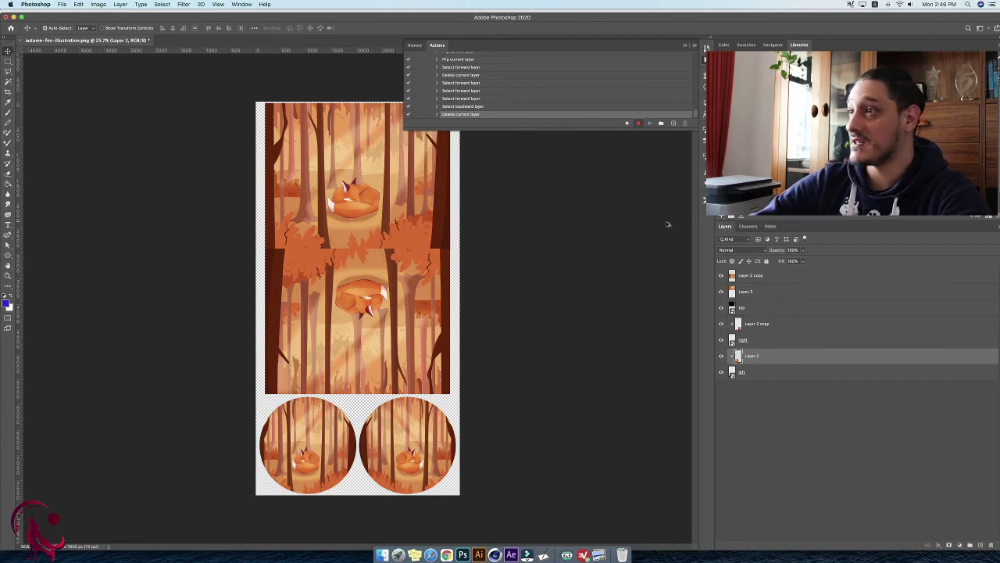
# Delete the top layer, confirming the deletion.
pyautogui.hotkey('alt', '[')
pyautogui.hotkey('alt', ']')
pyautogui.hotkey('alt', ']')
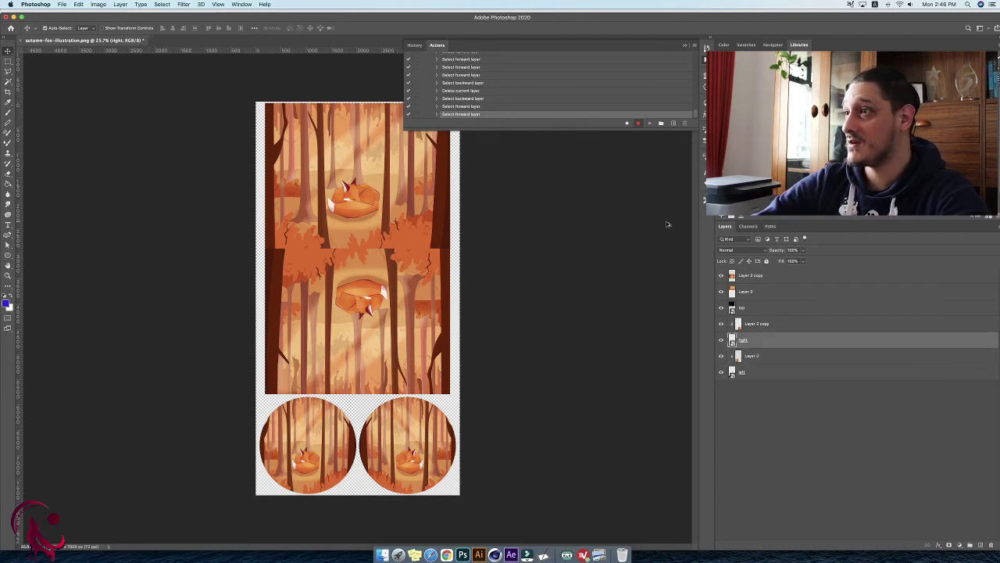
pyautogui.hotkey('alt', ']')
pyautogui.hotkey('alt', ']')
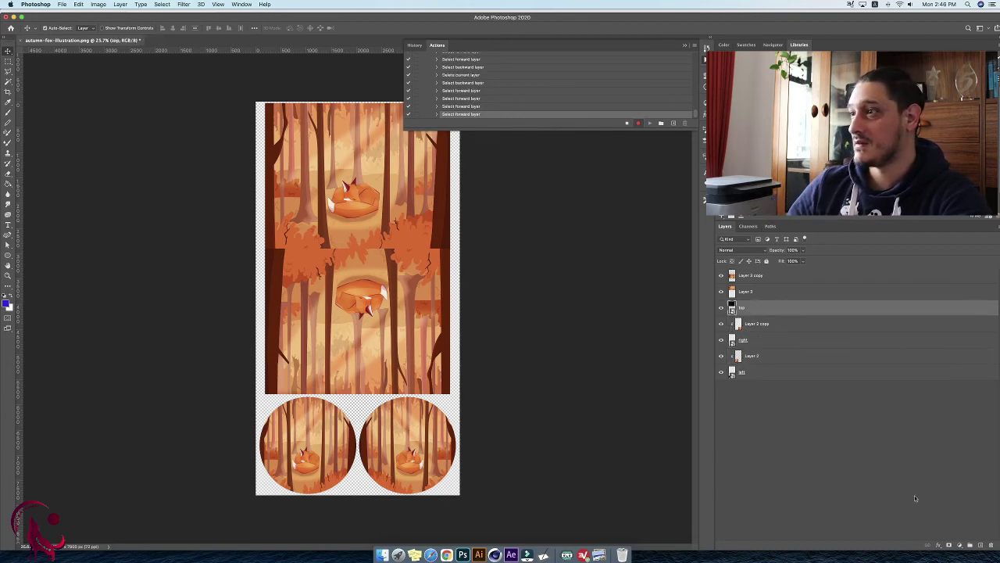
pyautogui.click(992, 545)
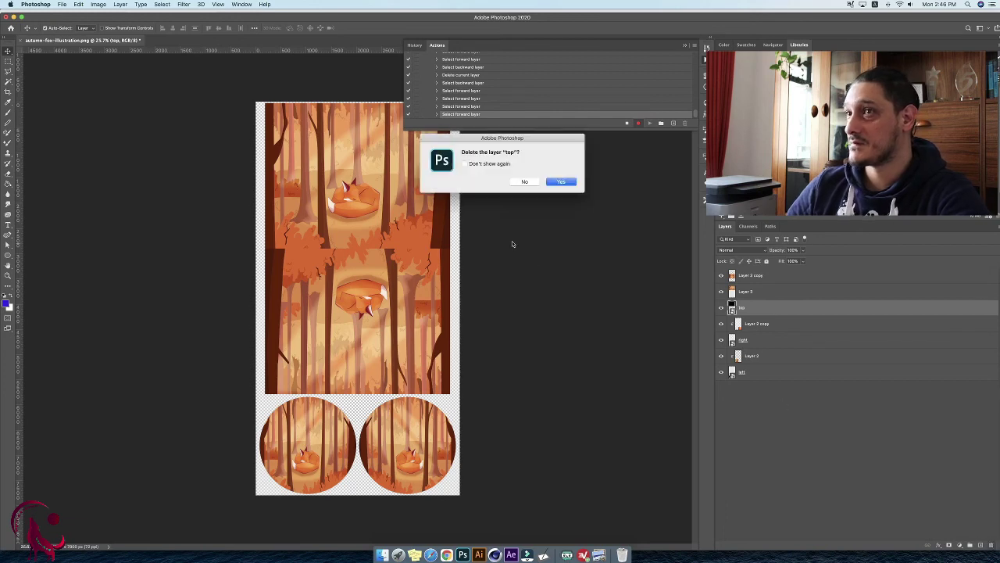
pyautogui.click(561, 181)
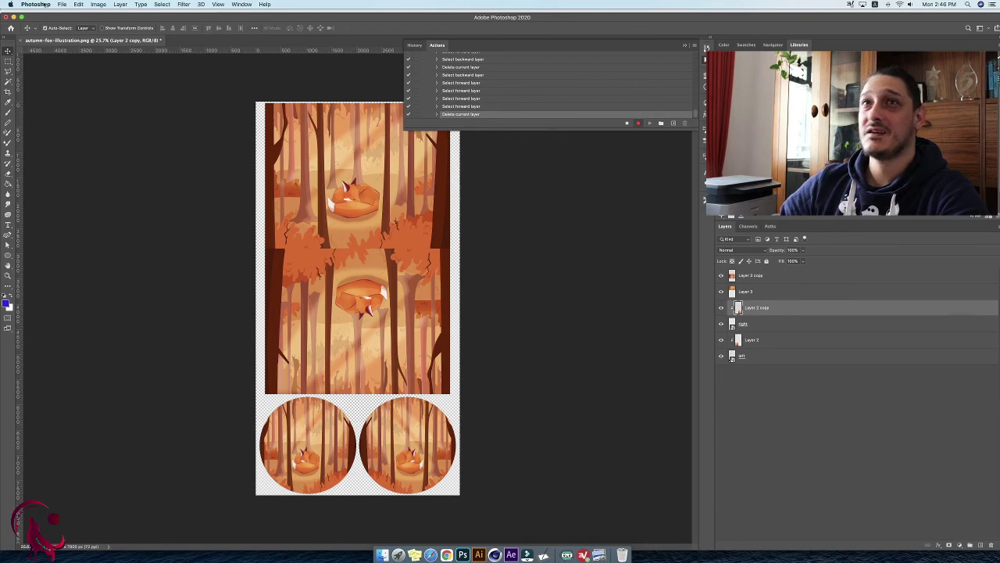
pyautogui.click(62, 5)
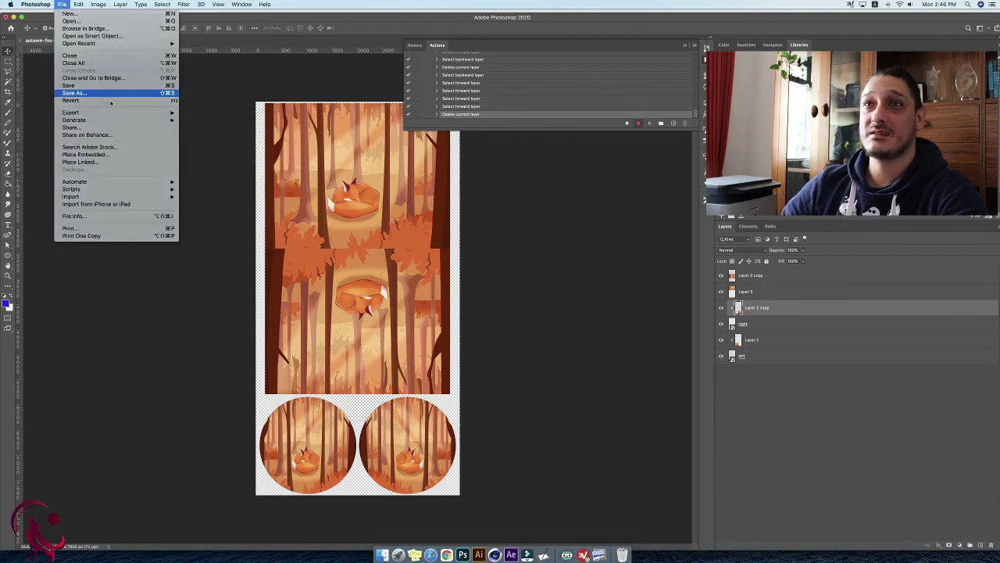
# Save the template as PNG named test2, accepting the PNG options.
pyautogui.click(111, 94)
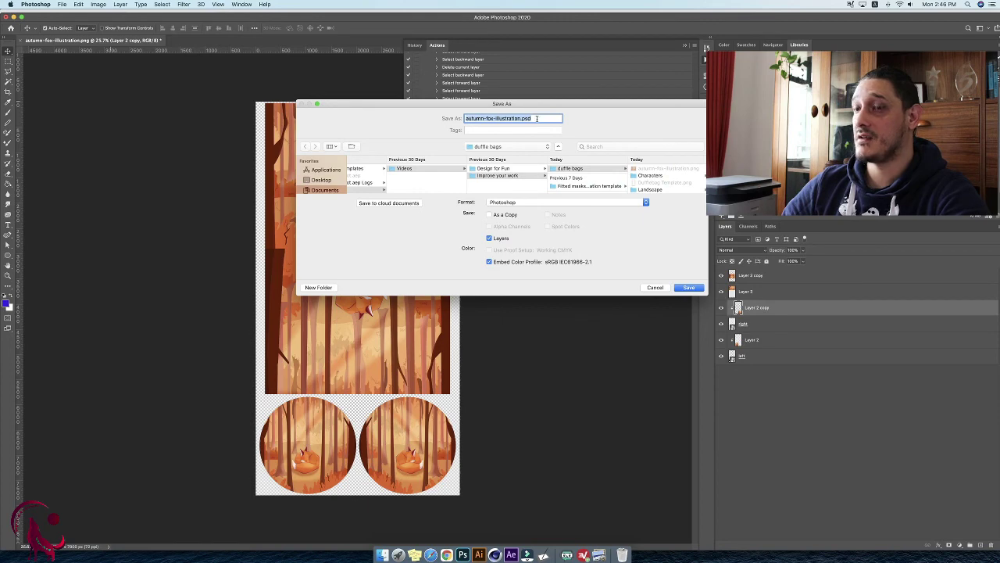
pyautogui.write('test')
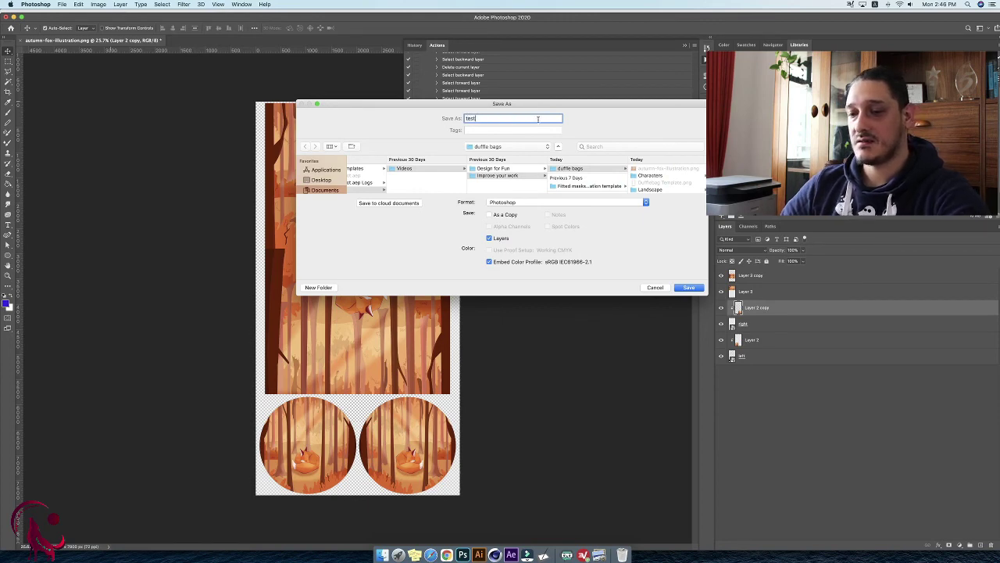
pyautogui.write('2')
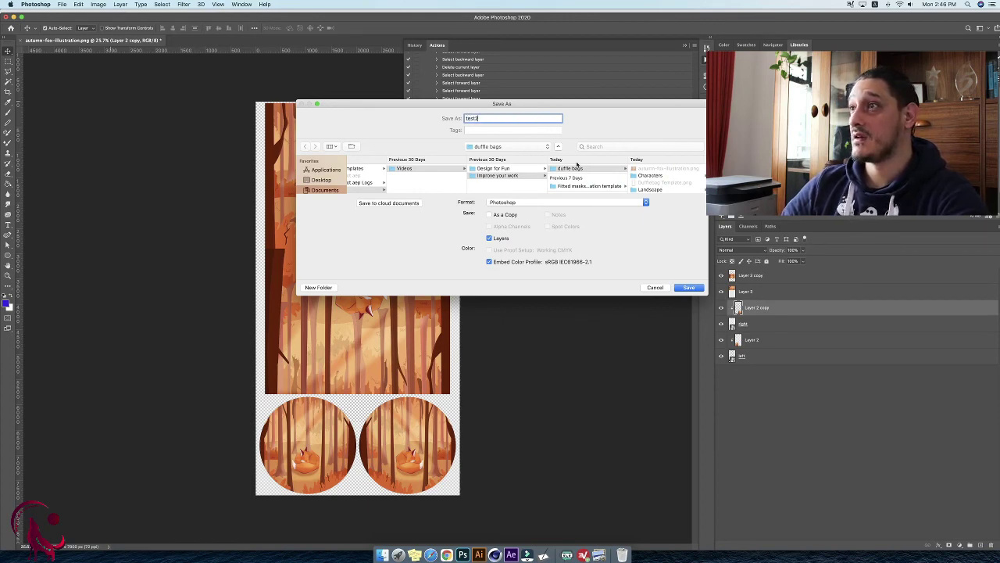
pyautogui.click(594, 202)
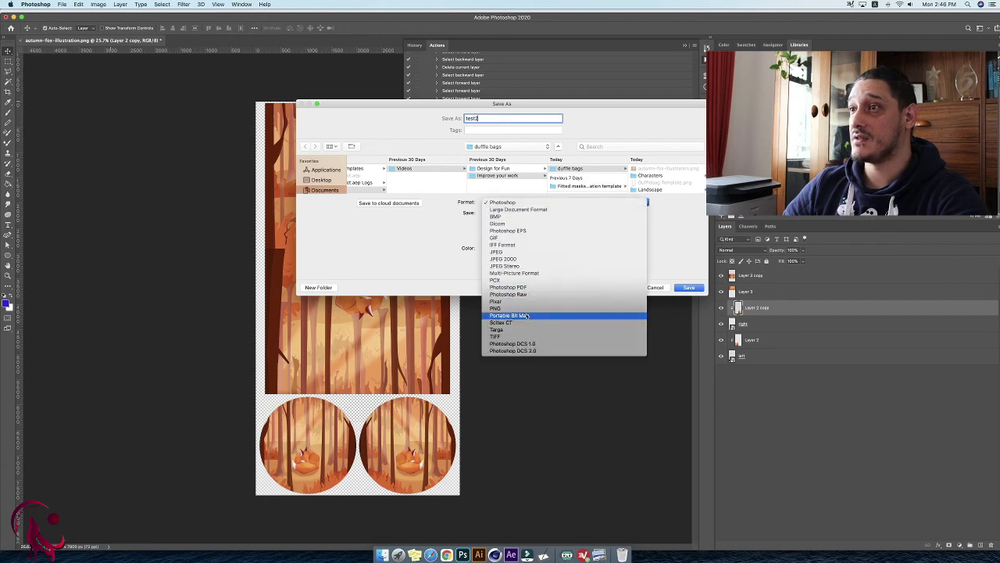
pyautogui.click(516, 308)
pyautogui.click(687, 288)
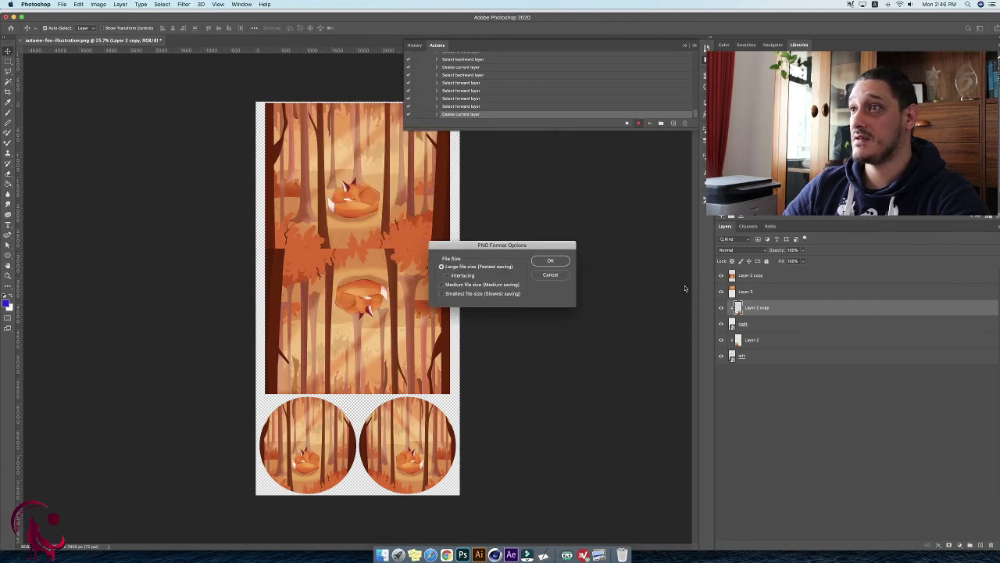
pyautogui.click(564, 263)
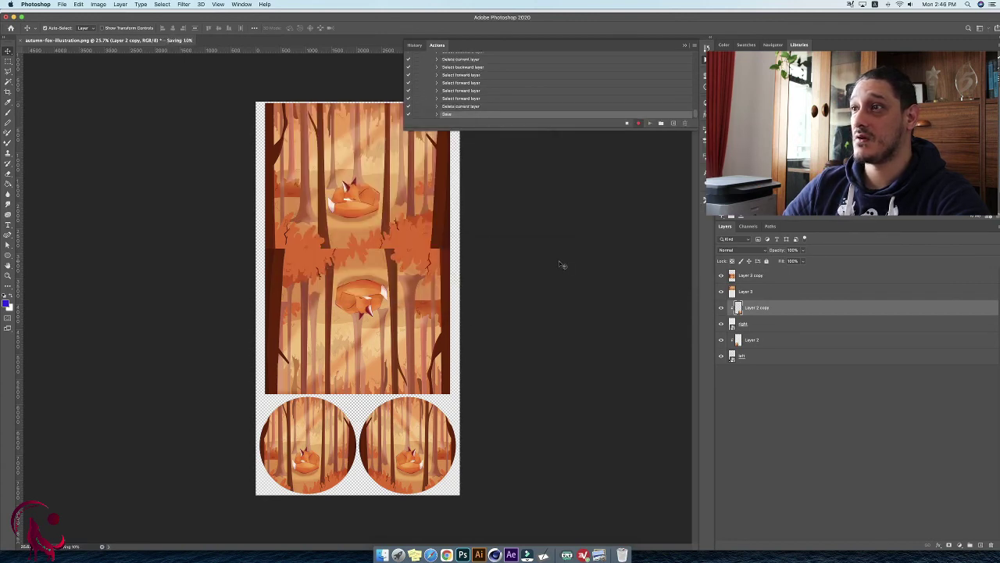
# Close the document without saving again and stop the action recording.
pyautogui.click(62, 4)
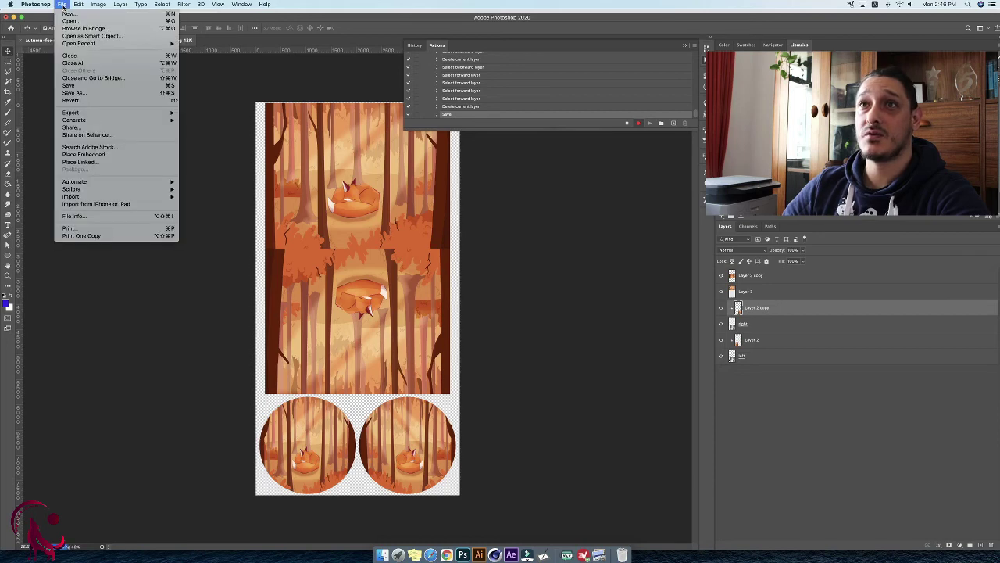
pyautogui.click(79, 58)
pyautogui.click(472, 180)
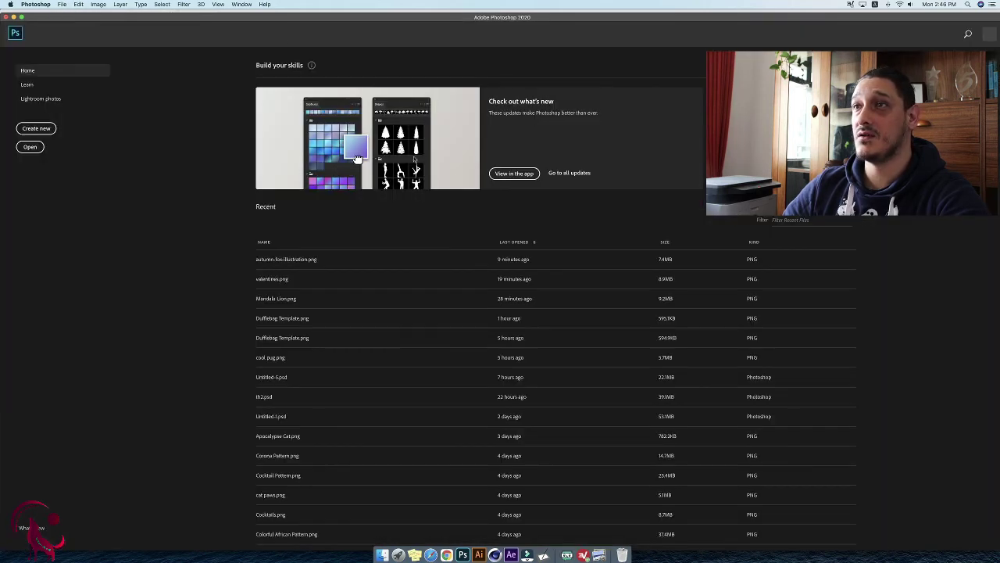
pyautogui.click(239, 4)
pyautogui.click(249, 62)
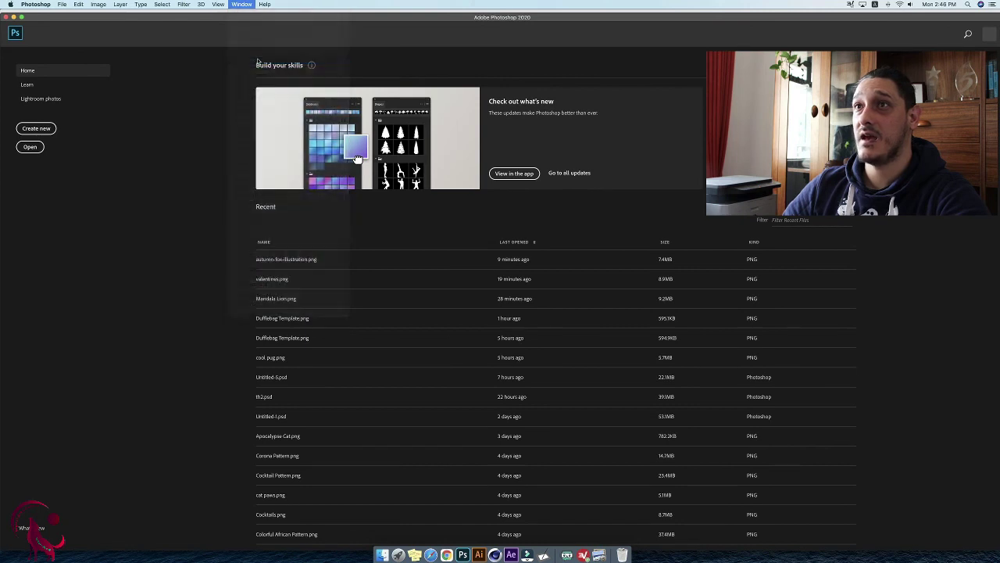
pyautogui.click(626, 123)
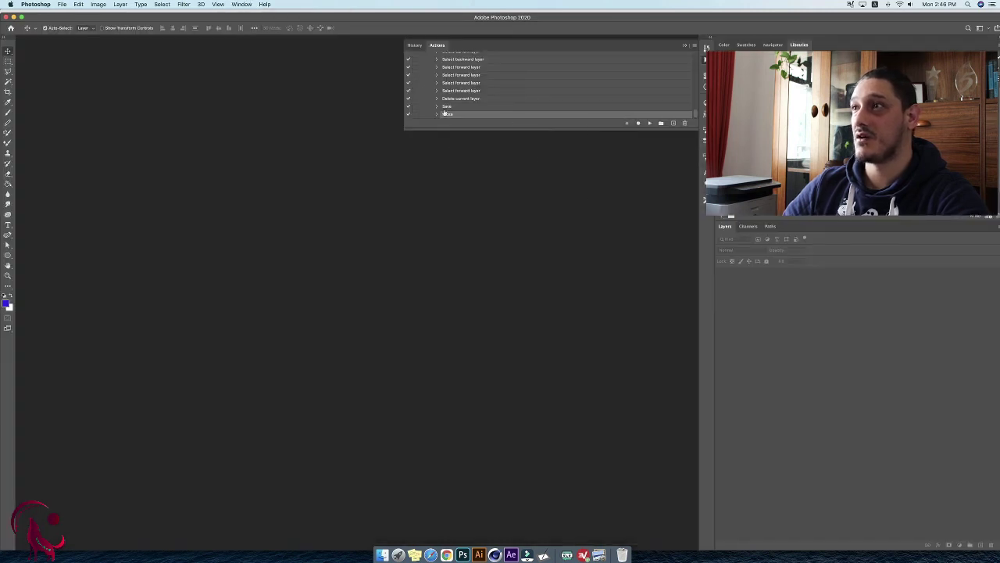
# Select the landscape action in the Duffle Bags templates set and open Batch.
pyautogui.scroll(3, 445, 81)
pyautogui.scroll(6, 446, 82)
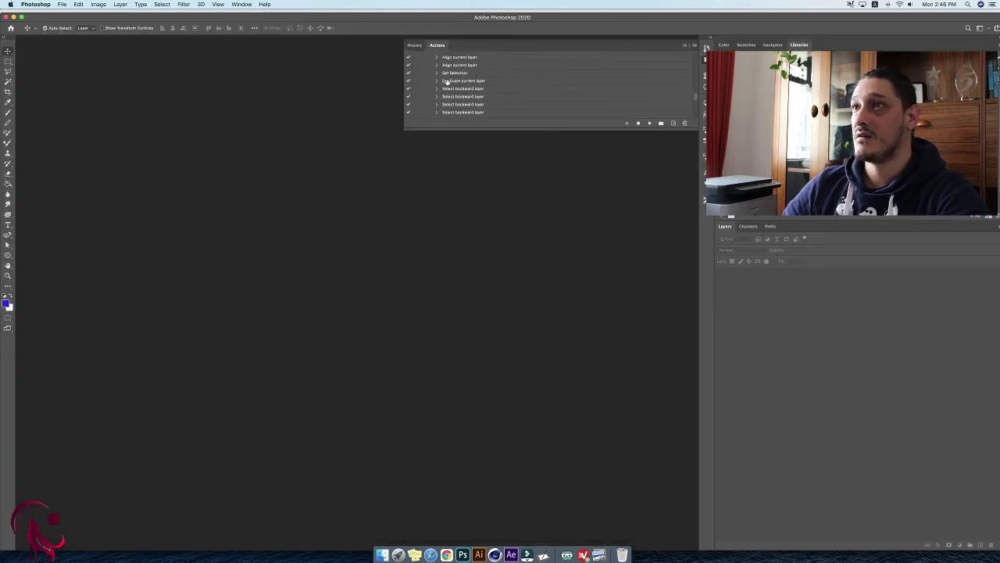
pyautogui.scroll(10, 446, 81)
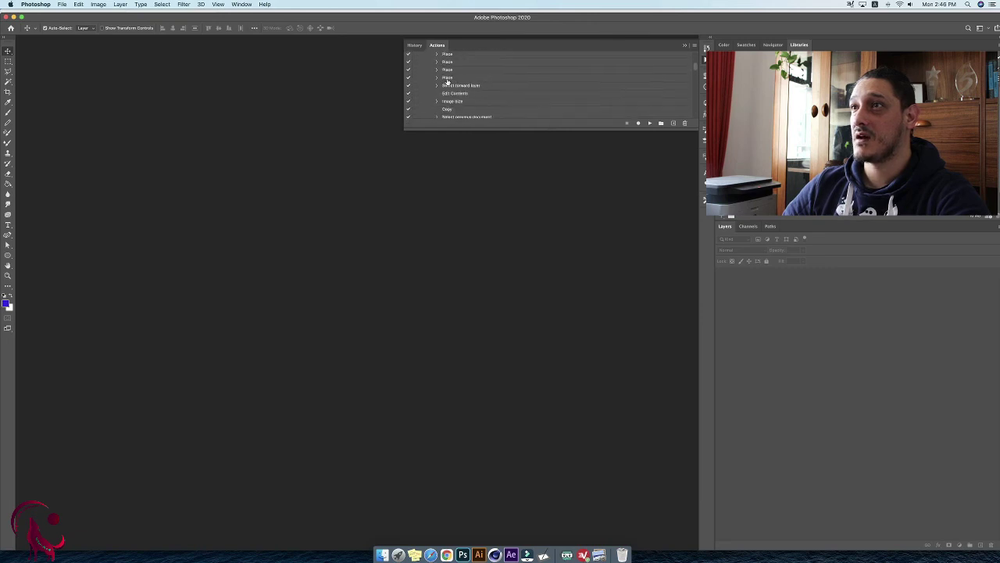
pyautogui.click(446, 98)
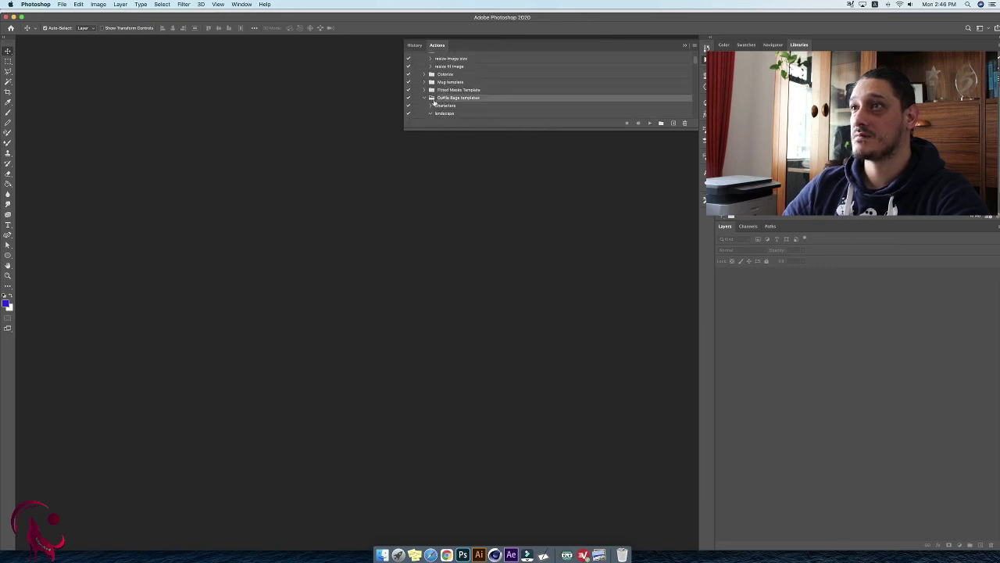
pyautogui.click(444, 114)
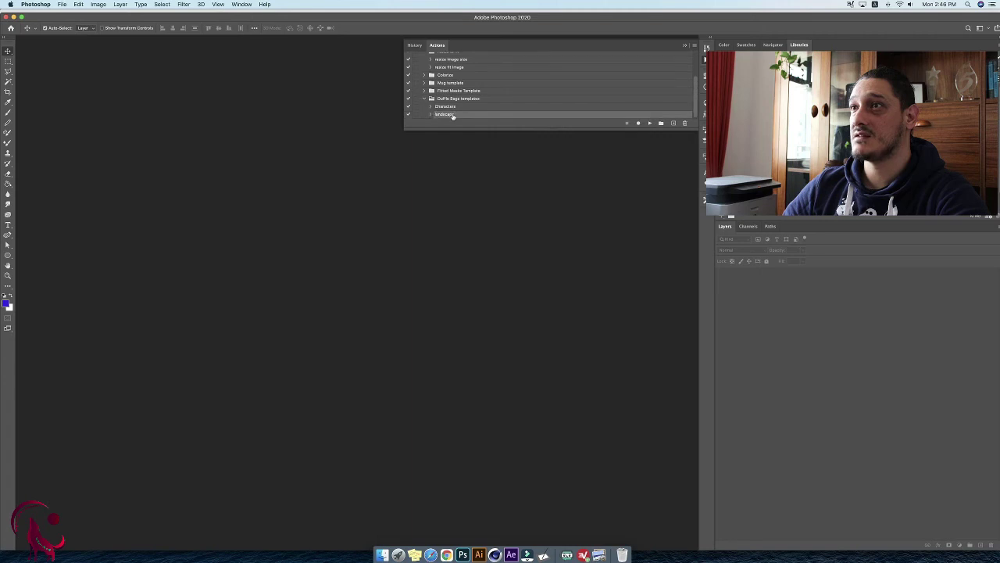
pyautogui.click(61, 4)
pyautogui.moveTo(117, 183)
pyautogui.click(205, 186)
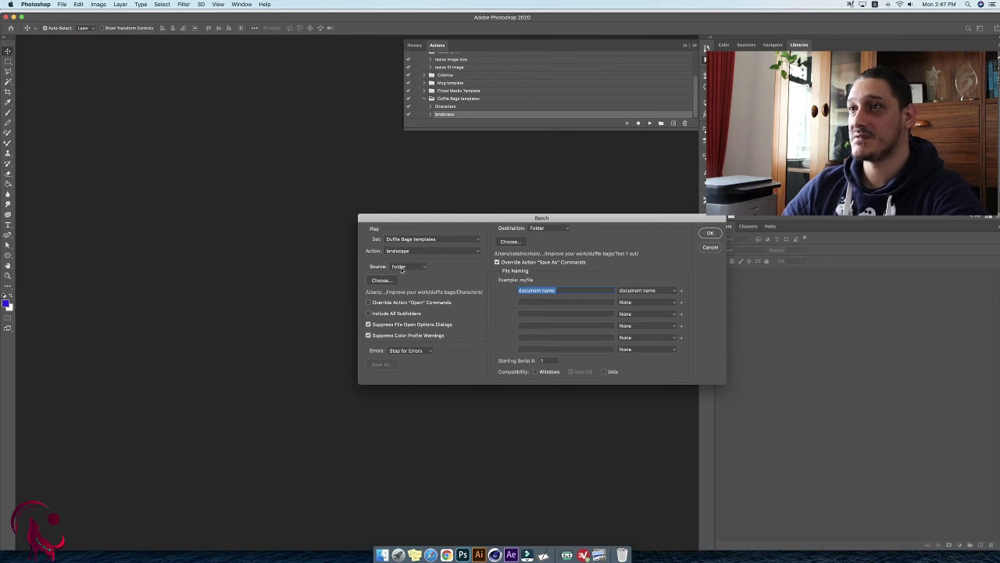
# Keep landscape as the batch action and set the source to the Landscape folder.
pyautogui.click(403, 252)
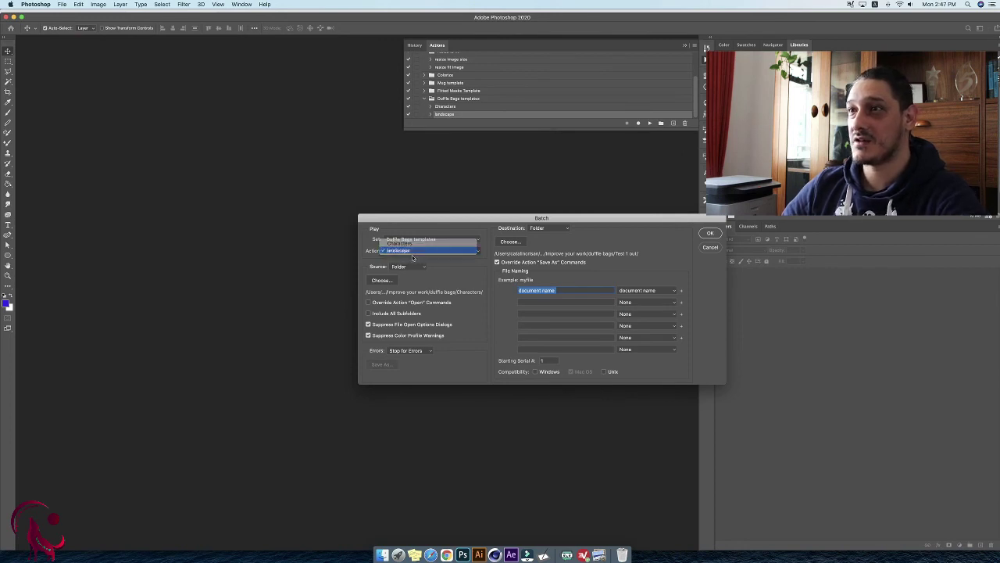
pyautogui.click(413, 258)
pyautogui.click(381, 279)
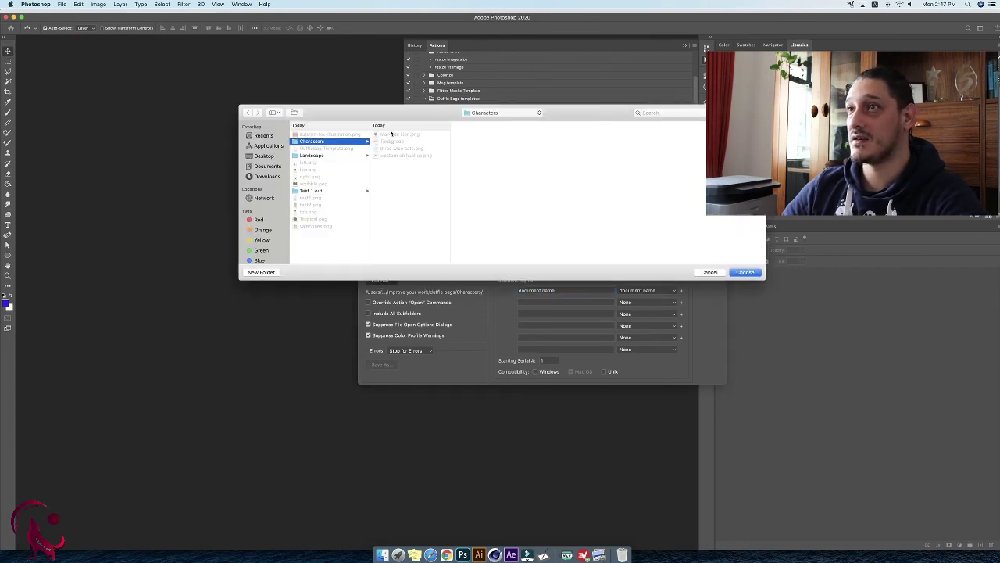
pyautogui.click(317, 156)
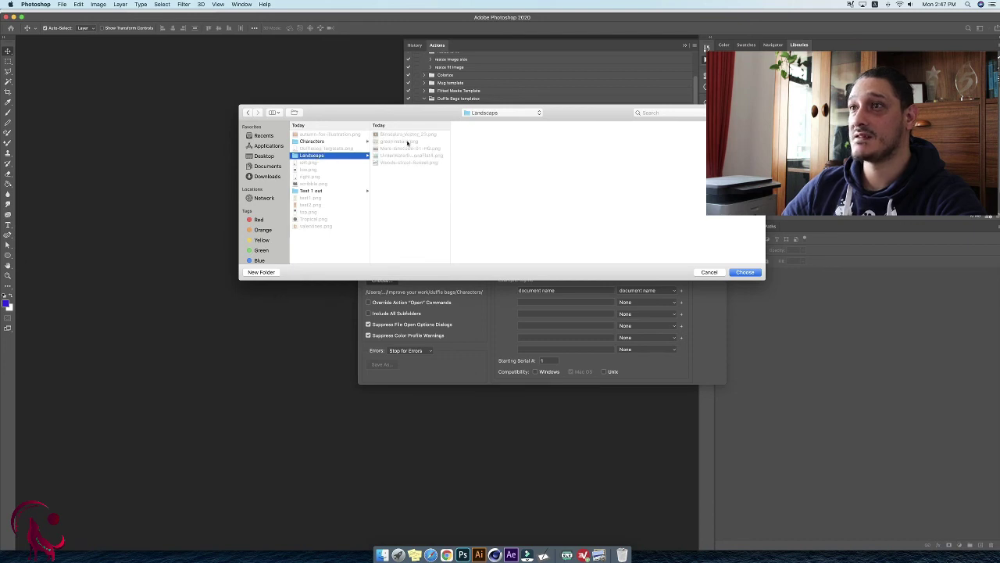
pyautogui.click(748, 272)
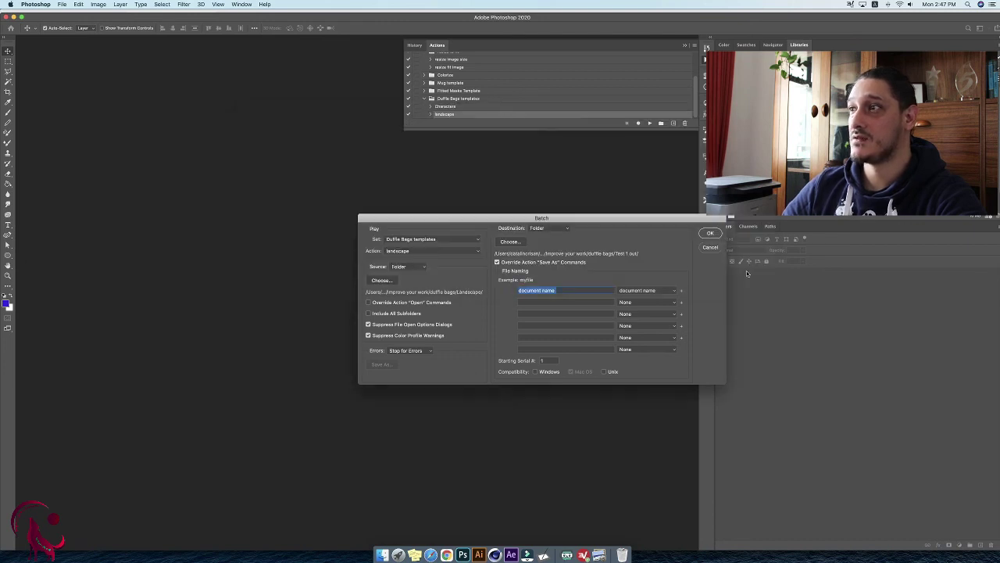
# Create a test 2 out destination folder in duffle bags and run the batch.
pyautogui.click(508, 242)
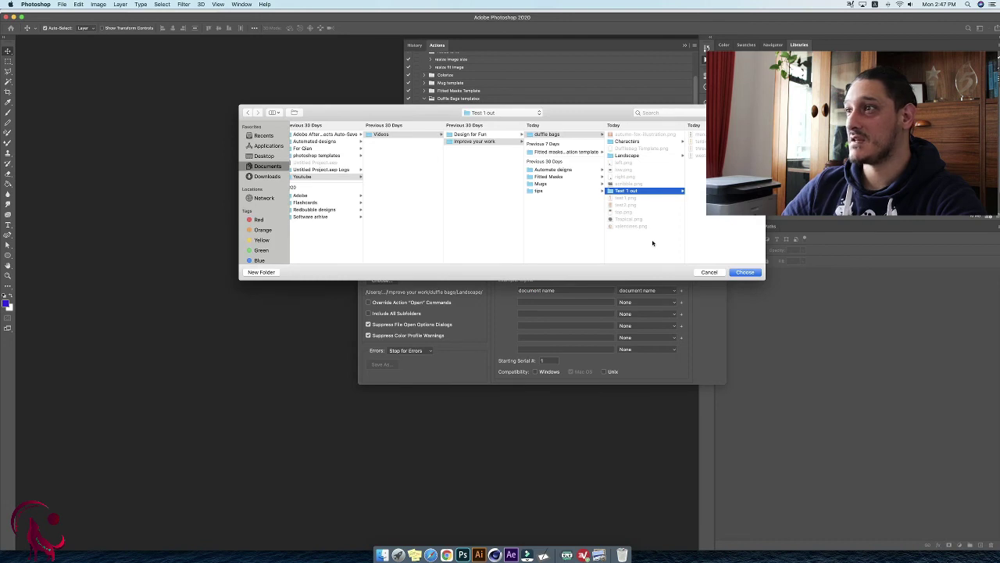
pyautogui.press('Left')
pyautogui.click(295, 114)
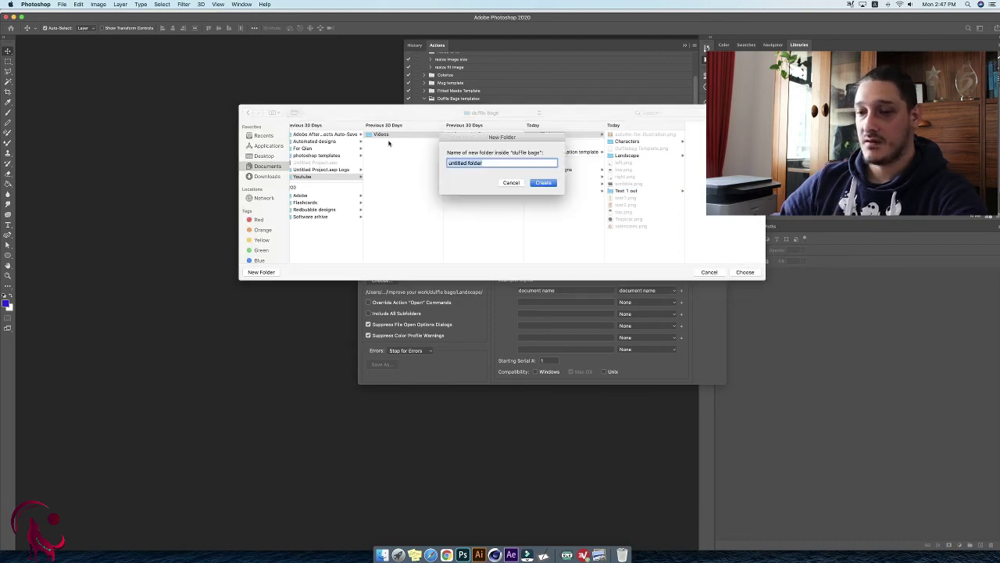
pyautogui.write('test 2 out')
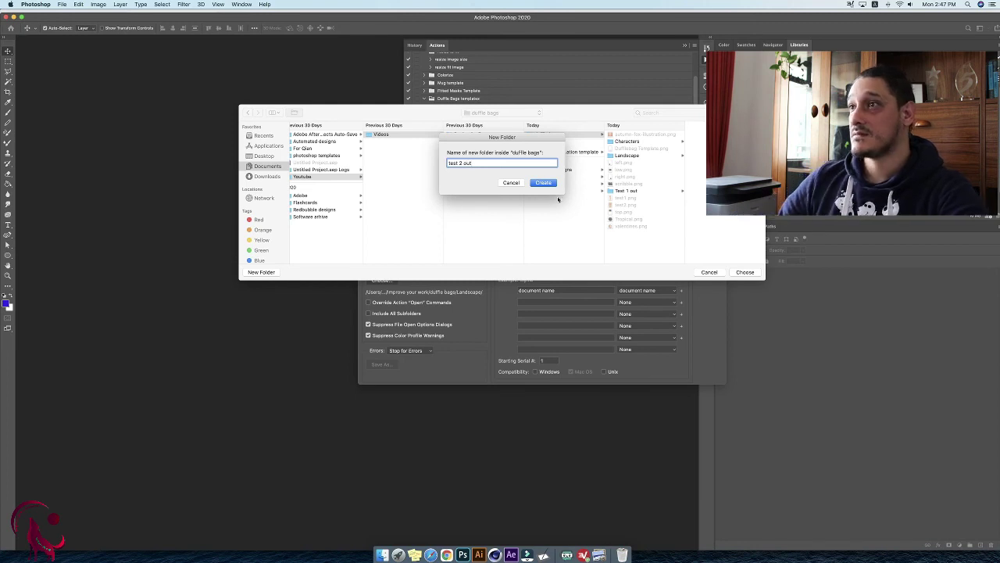
pyautogui.click(544, 183)
pyautogui.click(742, 272)
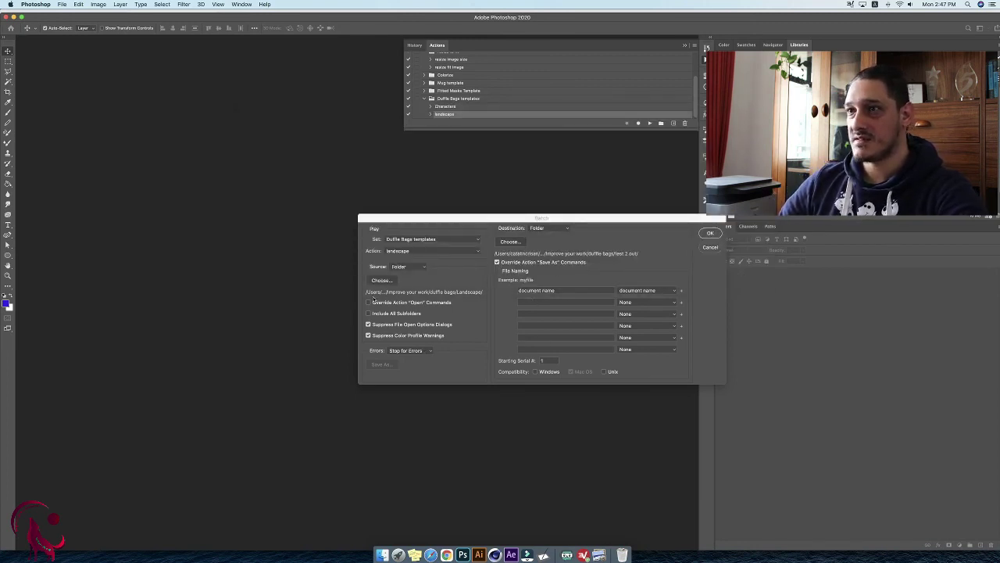
pyautogui.click(711, 235)
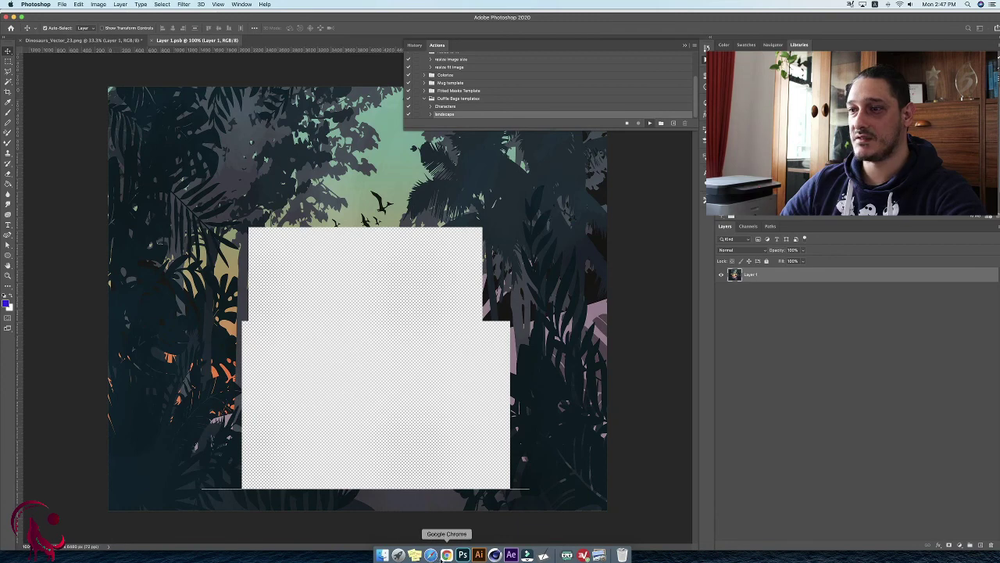
pyautogui.click(446, 555)
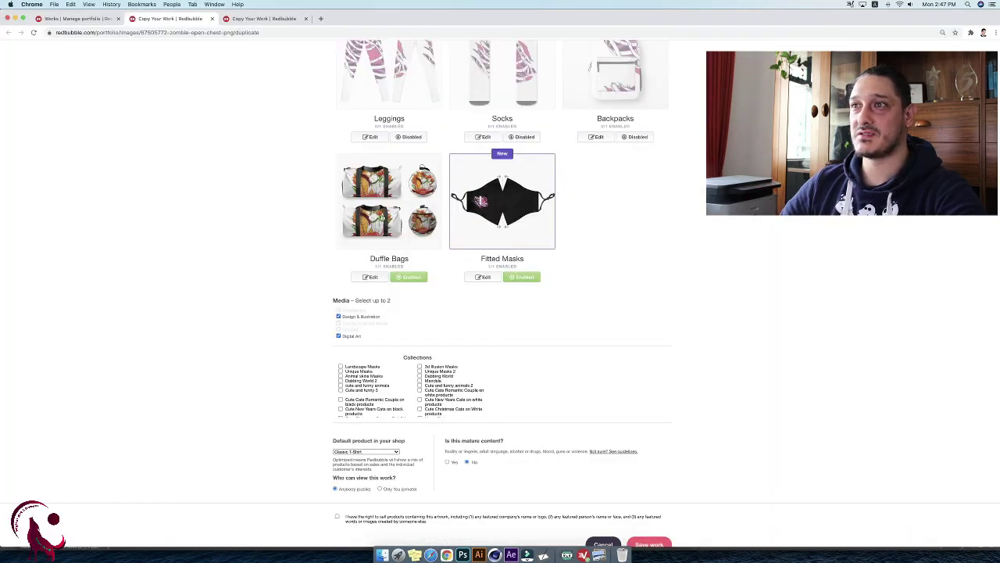
# Close the duplicate Redbubble tab choosing Leave, then bring up the duffle bags folder.
pyautogui.click(212, 18)
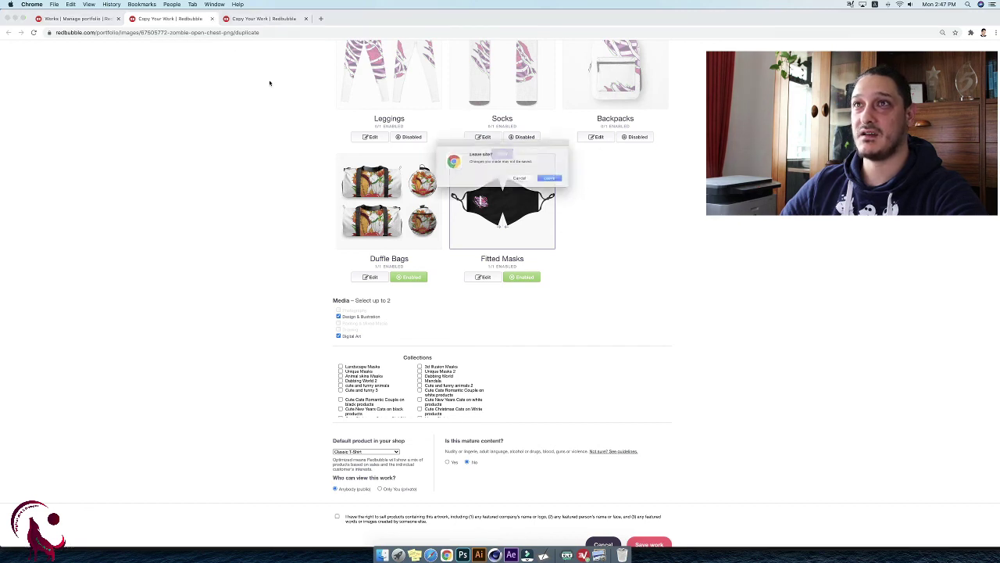
pyautogui.click(523, 182)
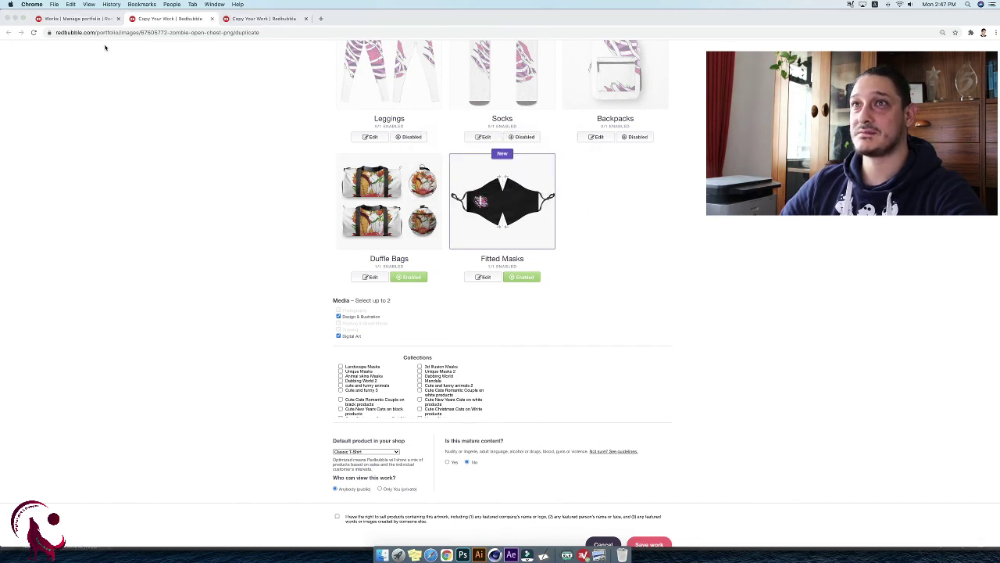
pyautogui.click(211, 18)
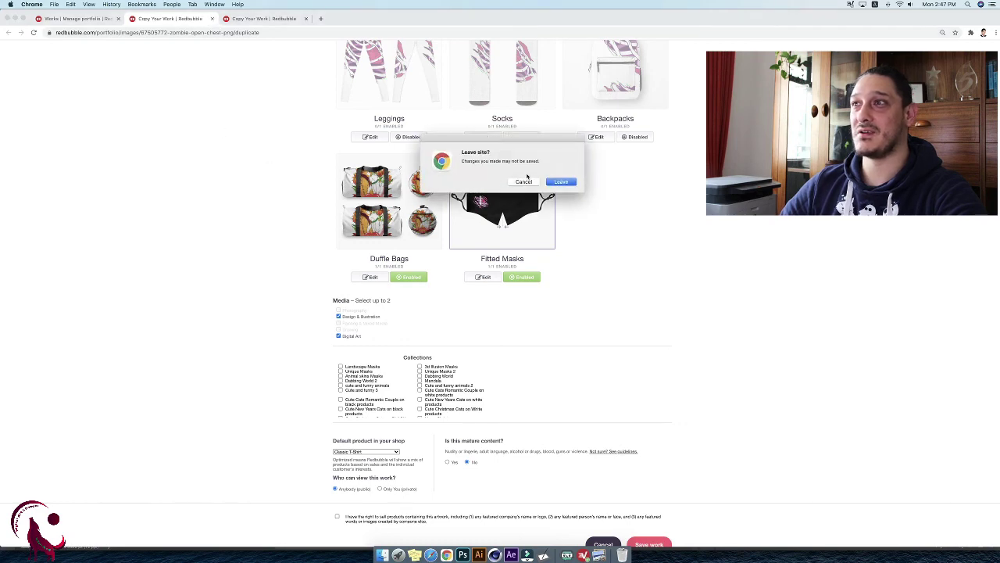
pyautogui.click(561, 181)
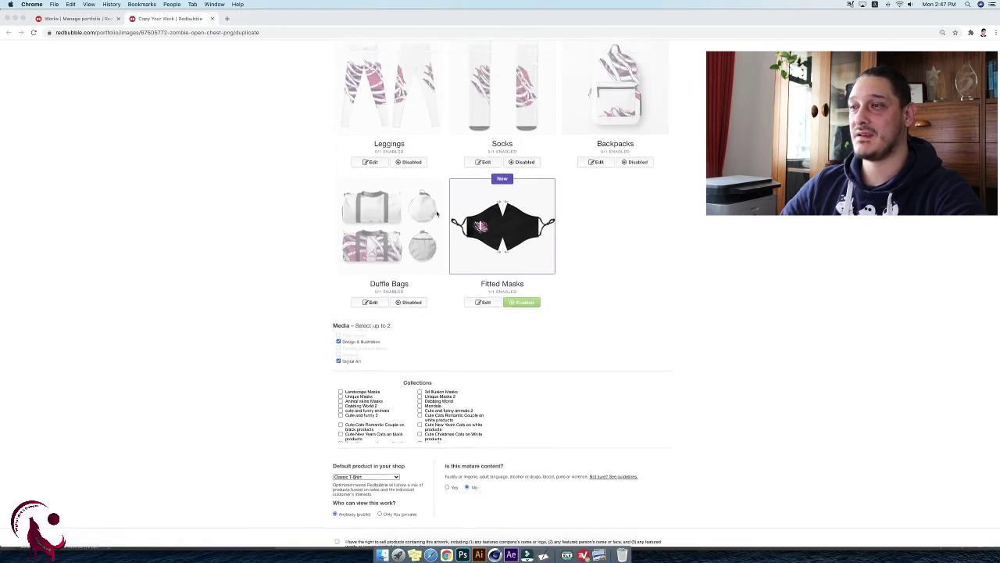
pyautogui.scroll(2, 437, 214)
pyautogui.scroll(-2, 453, 352)
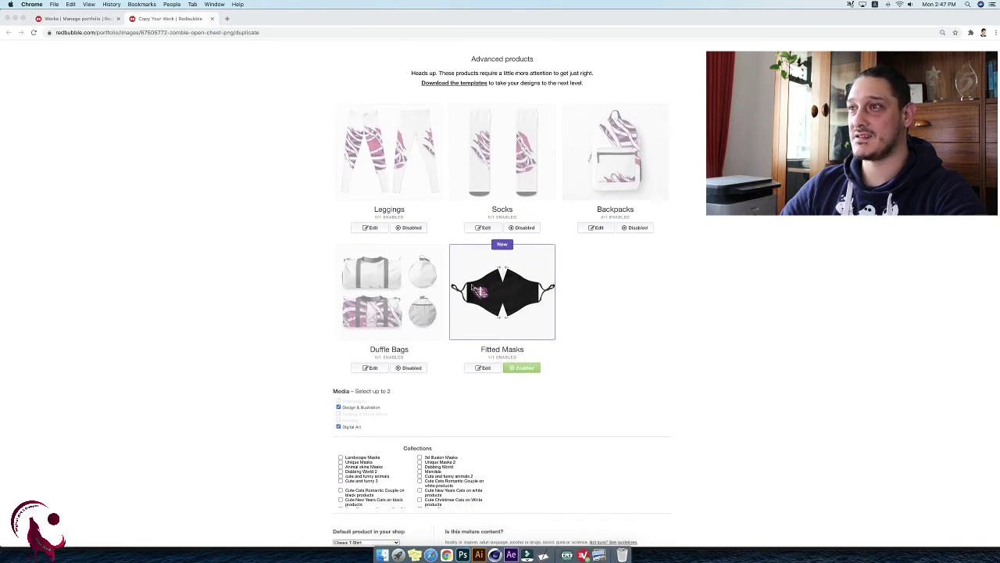
pyautogui.click(463, 555)
pyautogui.click(382, 554)
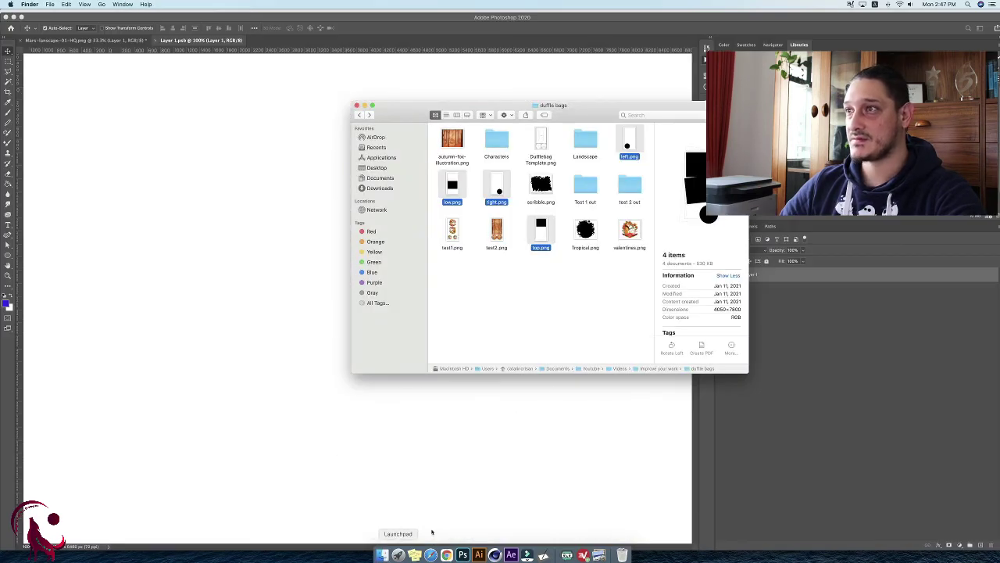
# Enable Duffle Bags on Redbubble and upload a new duffle bag template image.
pyautogui.click(536, 323)
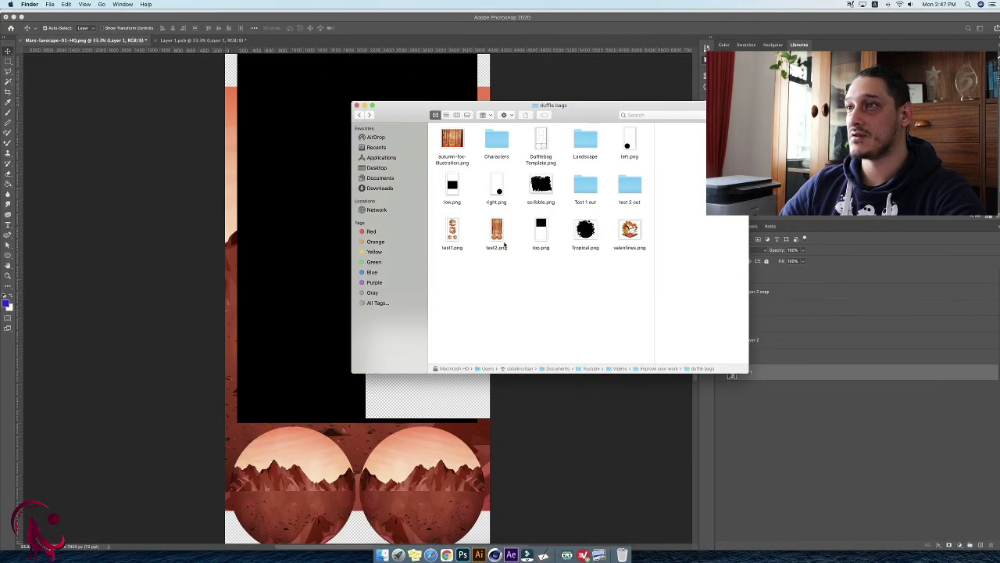
pyautogui.click(446, 555)
pyautogui.click(408, 321)
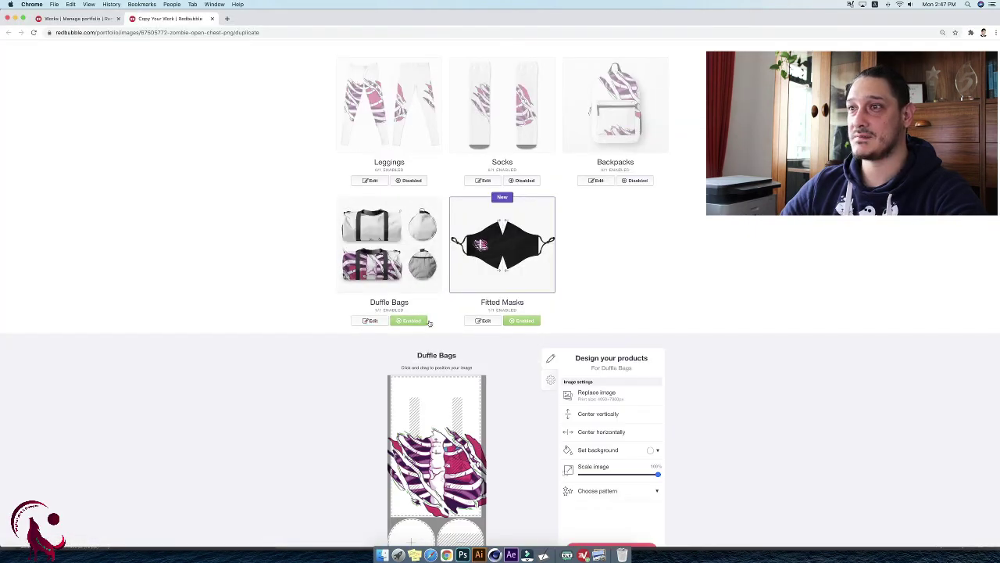
pyautogui.click(596, 392)
pyautogui.click(438, 144)
pyautogui.click(641, 208)
# Close the Photoshop document and browse the test 2 out batch thumbnails.
pyautogui.click(463, 555)
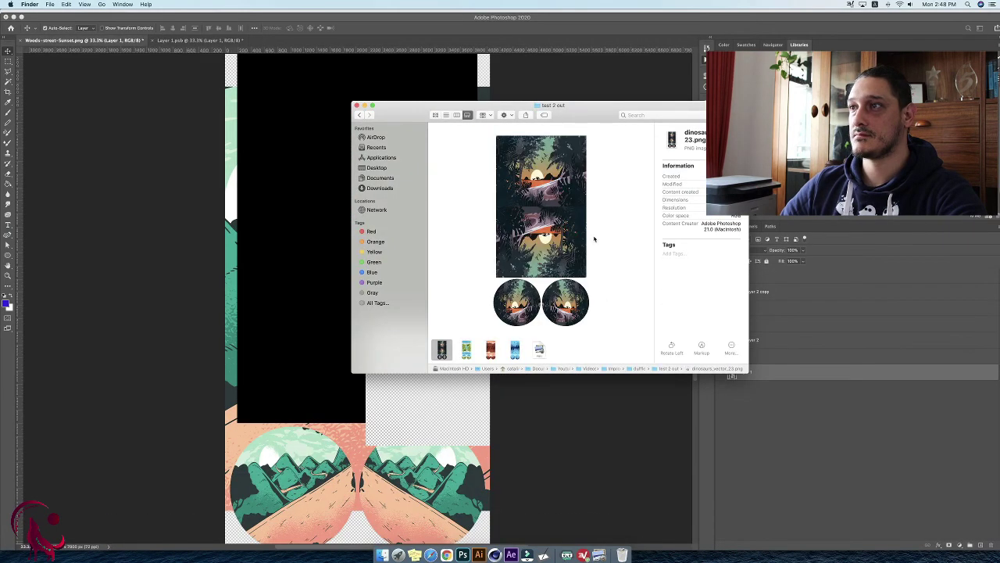
pyautogui.click(491, 349)
pyautogui.click(539, 349)
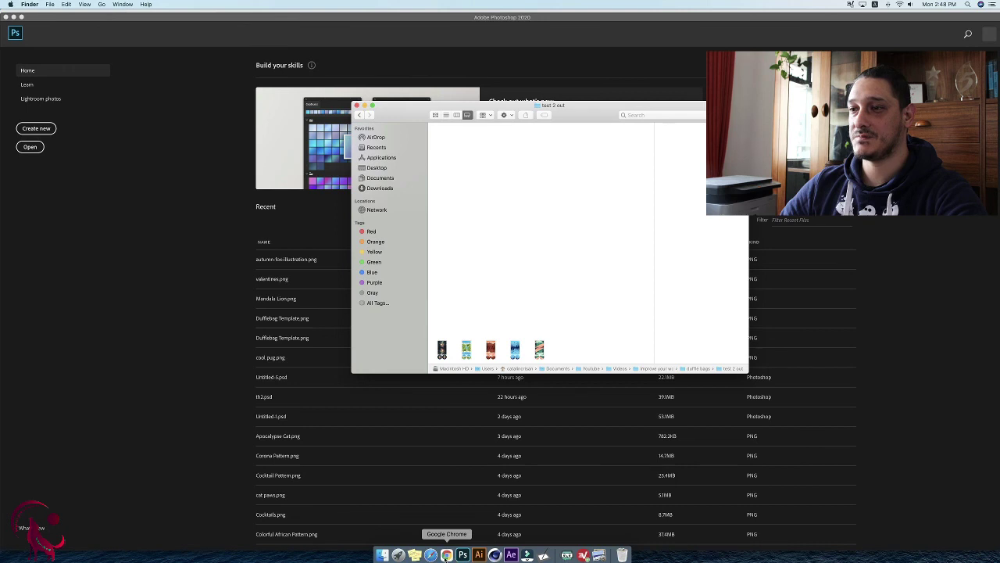
pyautogui.click(446, 555)
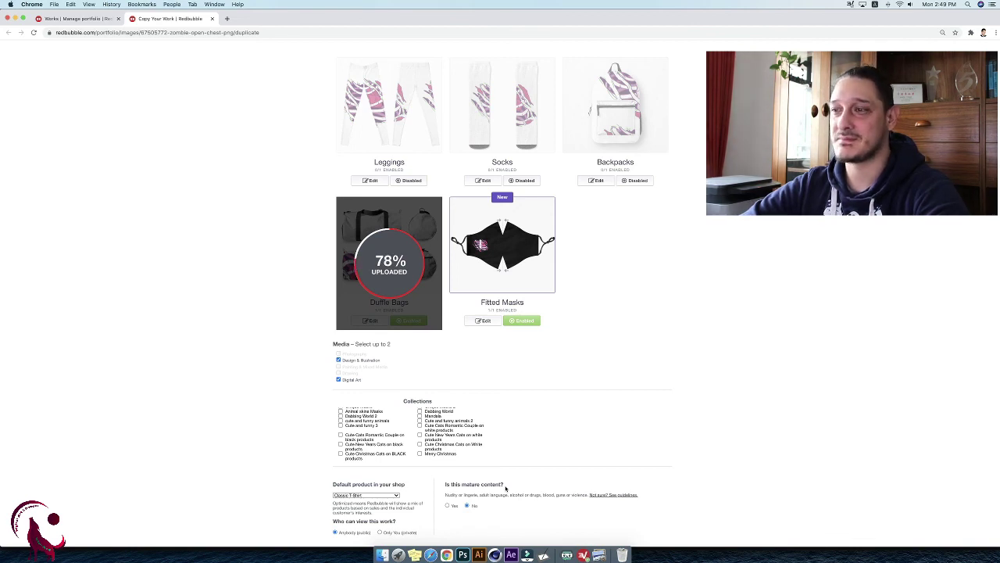
# Preview a batch-made woods sunset duffle-bag template in the test 2 out folder, then return to Redbubble's upload page.
pyautogui.press('super+Tab')
pyautogui.click(490, 349)
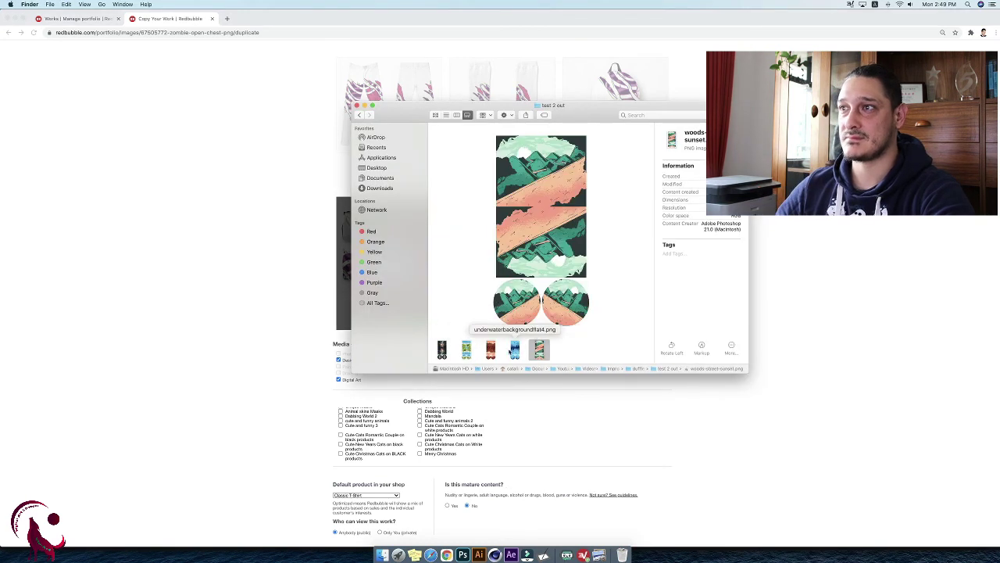
pyautogui.click(294, 356)
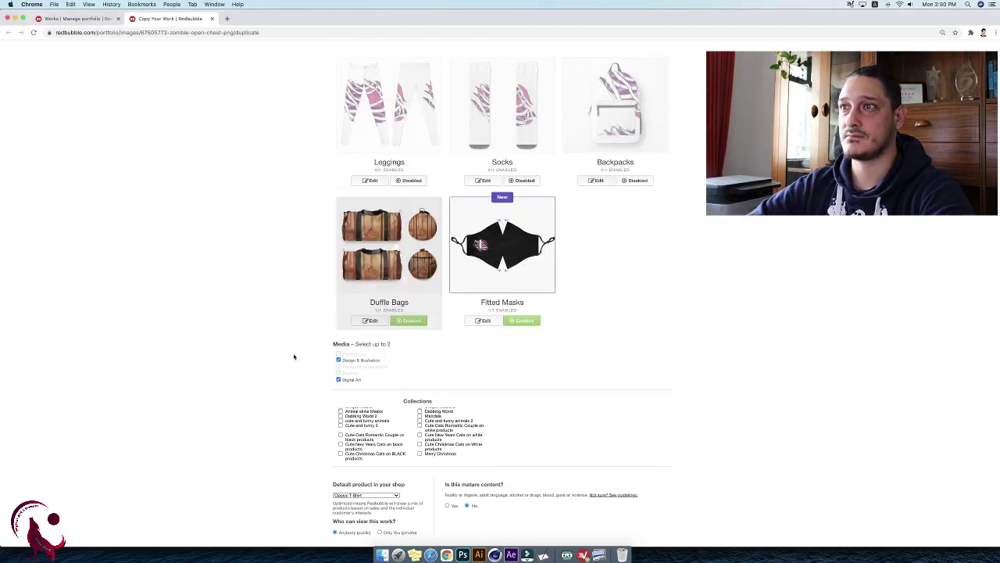